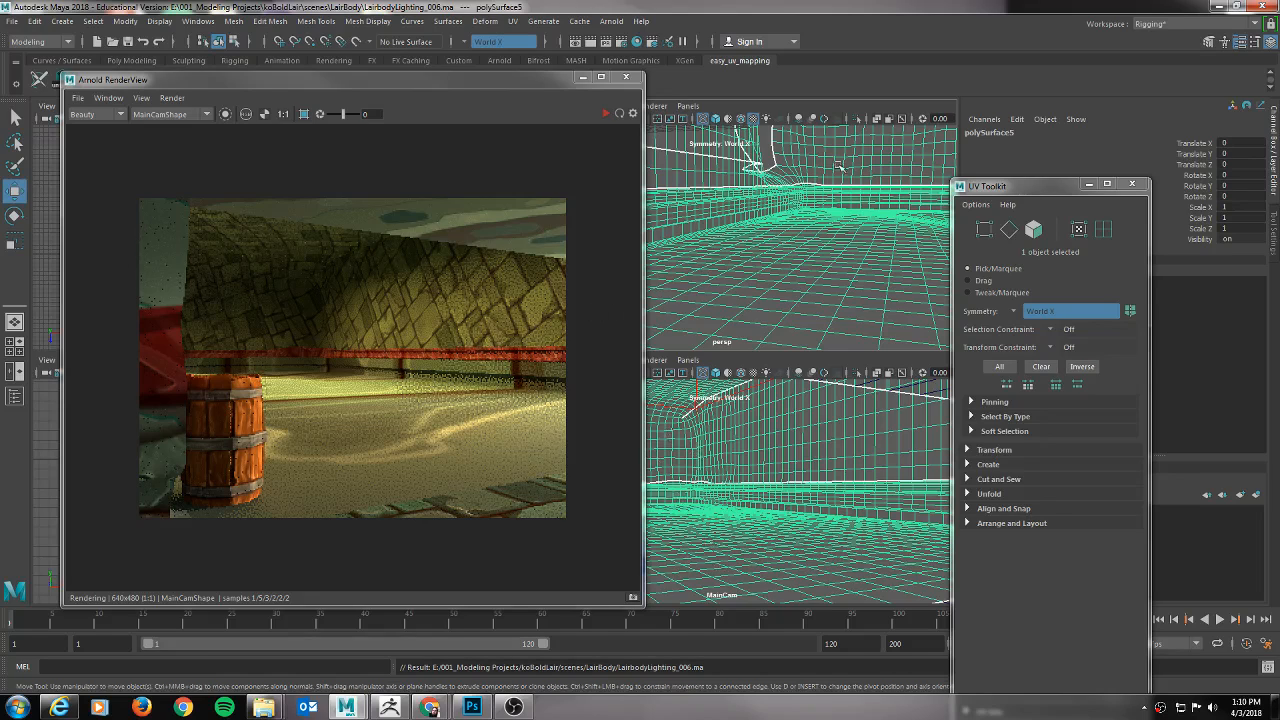
Minimize Maya and switch to ZBrush to examine the sculpted signpost model.
{"action": "mouse_move", "coordinate": [452, 707]}
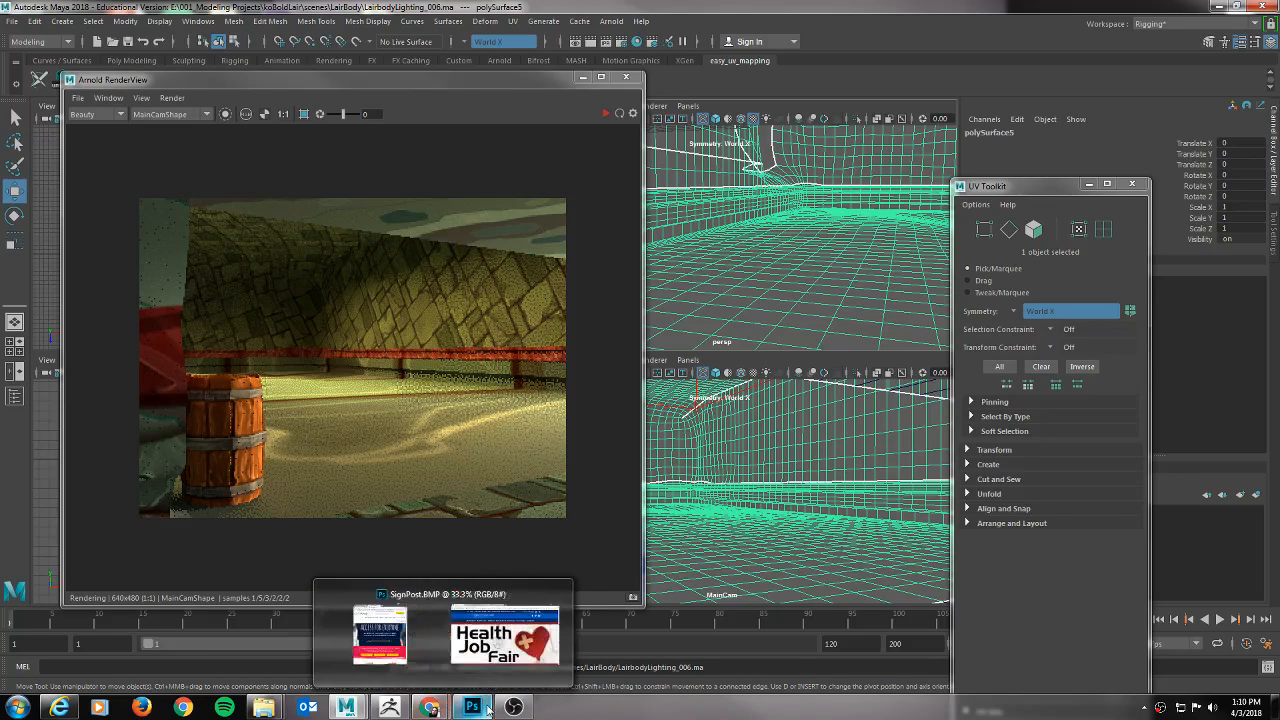
{"action": "left_click", "coordinate": [1216, 8]}
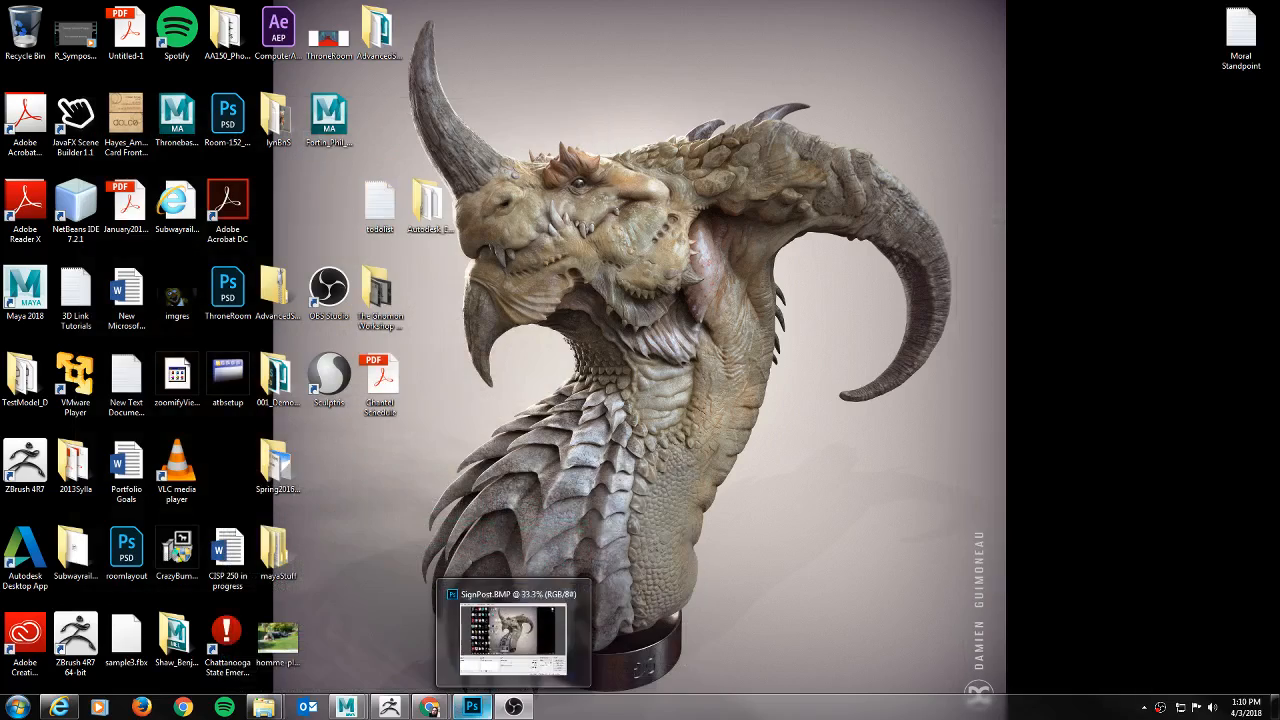
{"action": "mouse_move", "coordinate": [470, 707]}
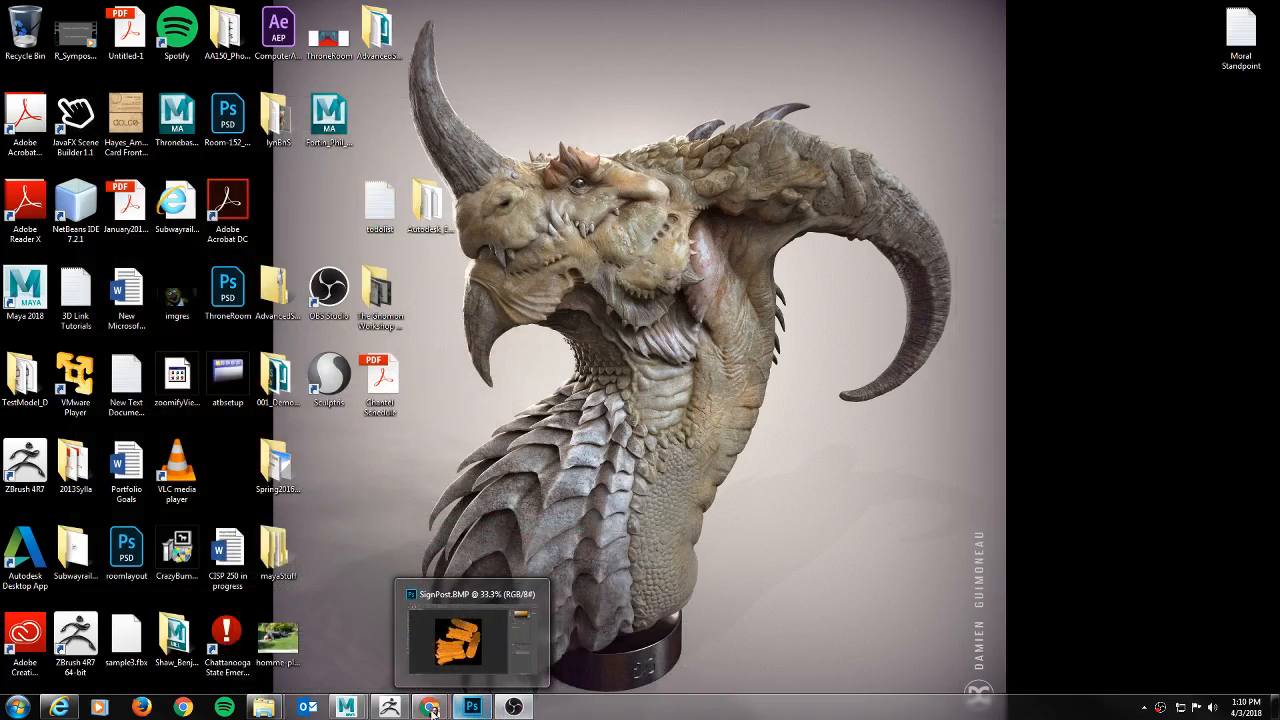
{"action": "left_click", "coordinate": [388, 707]}
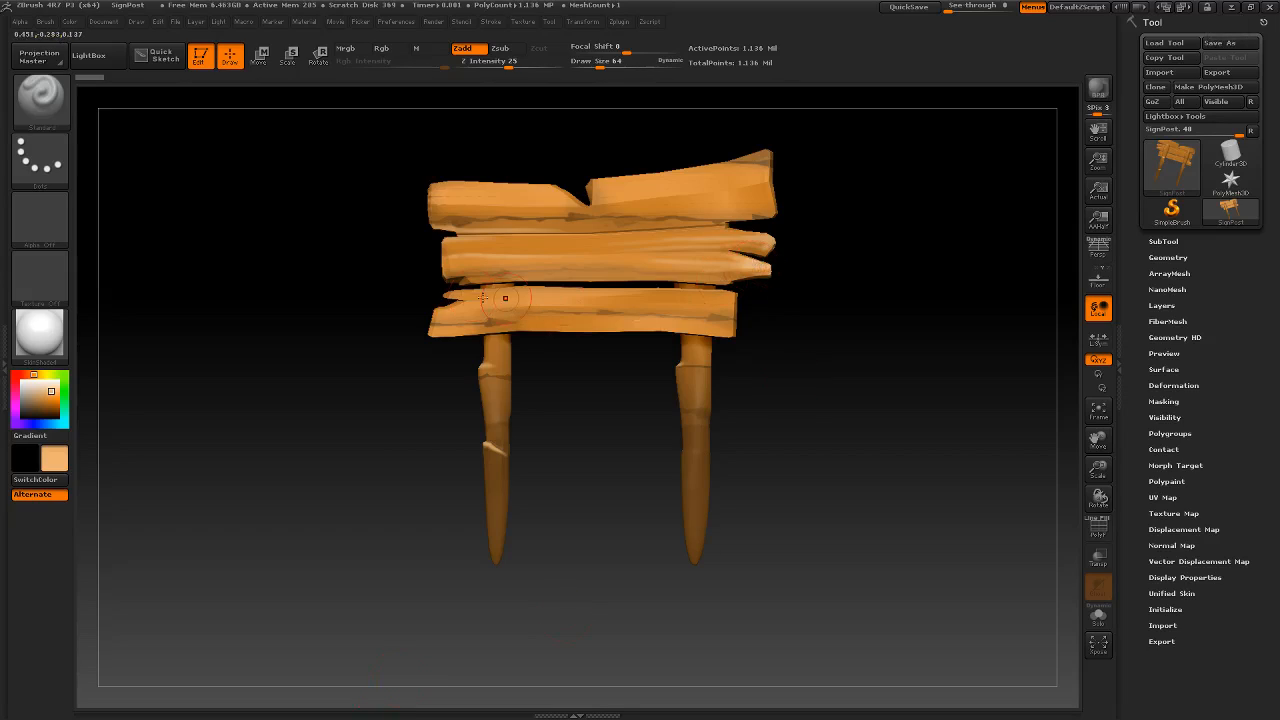
{"action": "left_click_drag", "start_coordinate": [777, 329], "coordinate": [877, 371]}
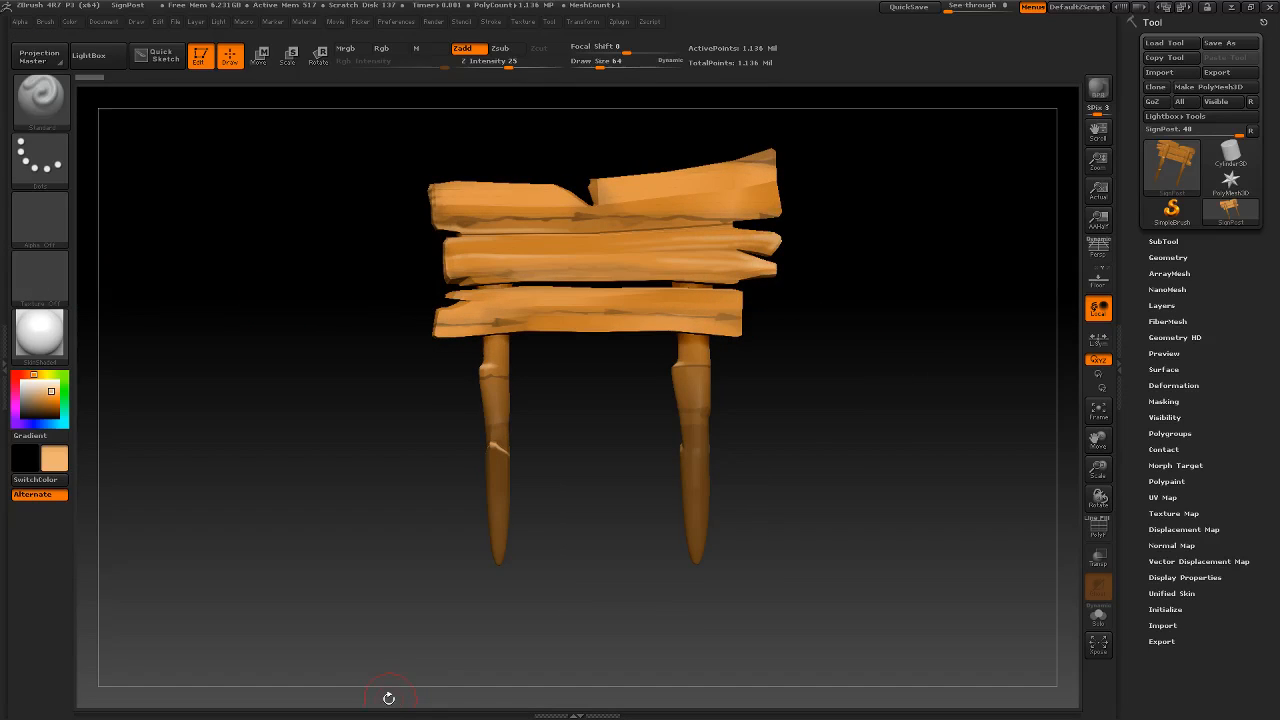
Switch to Photoshop to view the SignPost.BMP texture.
{"action": "key", "text": "alt+Tab"}
{"action": "key", "text": "Tab"}
{"action": "key", "text": "Tab"}
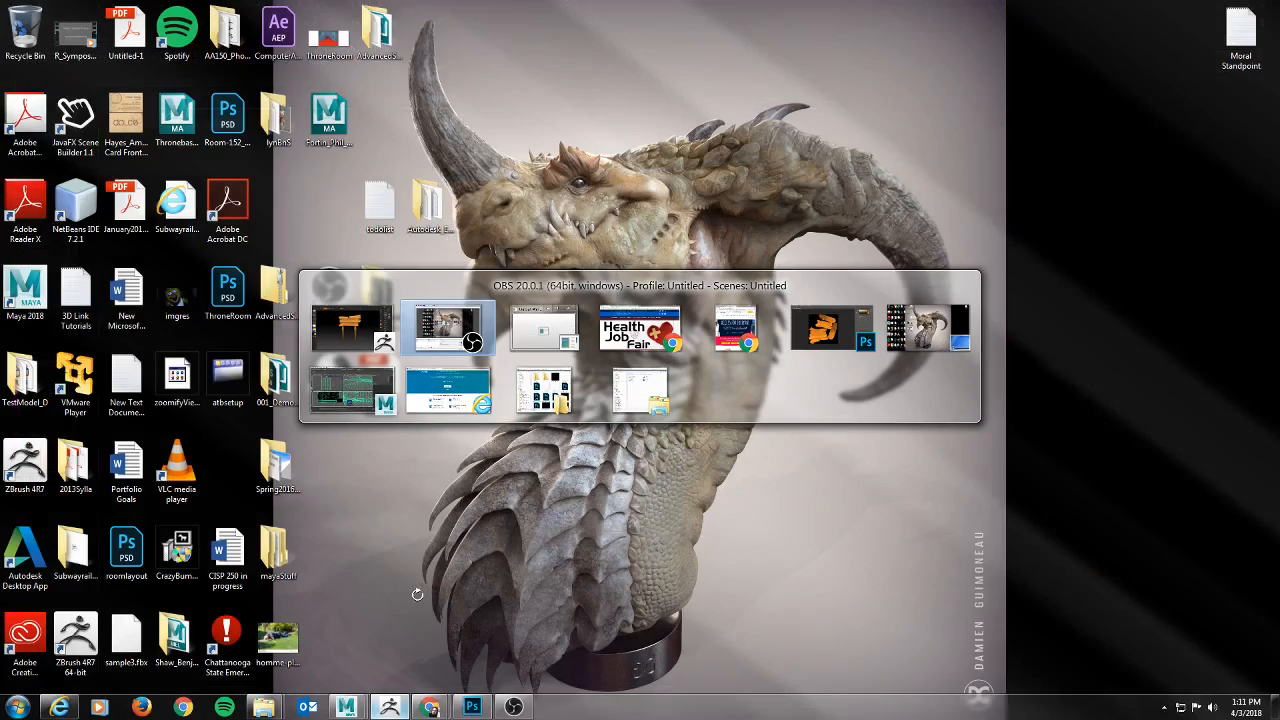
{"action": "key", "text": "Tab"}
{"action": "key", "text": "Tab"}
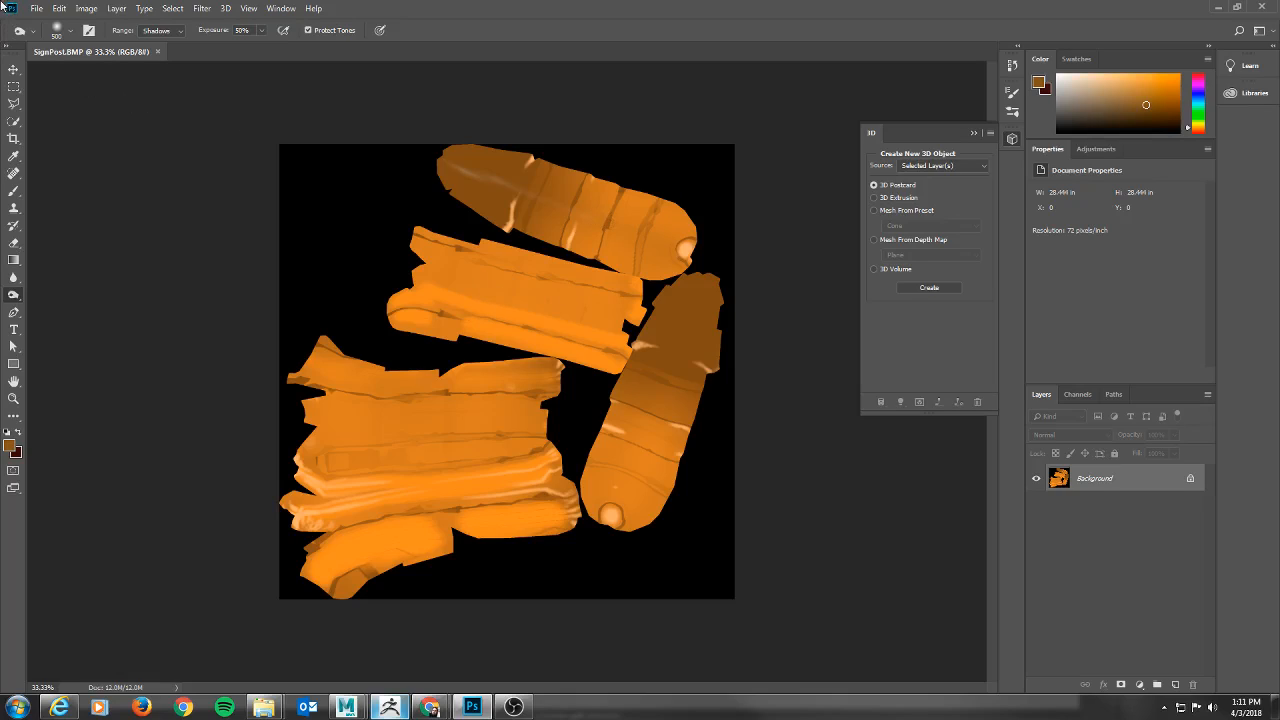
Bring up the koBoldLair images folder in Windows Explorer and find the WoodTexturetoony files.
{"action": "mouse_move", "coordinate": [265, 708]}
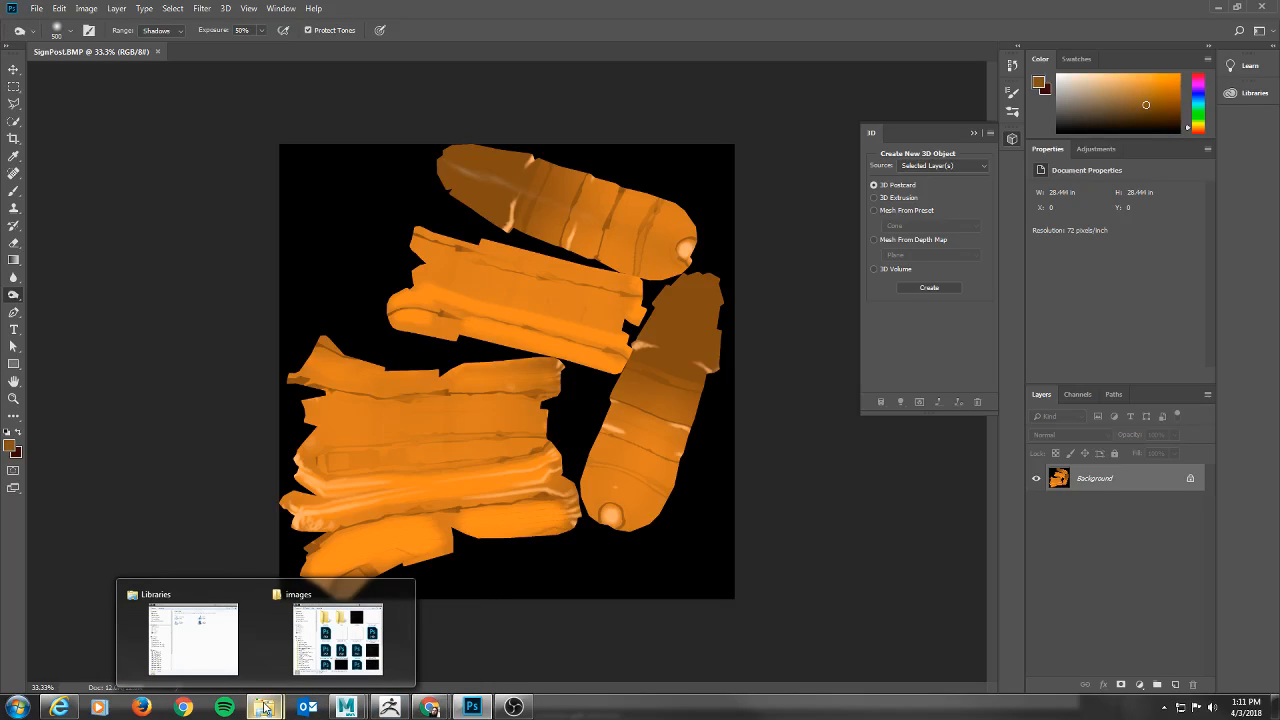
{"action": "left_click_drag", "start_coordinate": [1279, 52], "coordinate": [342, 88]}
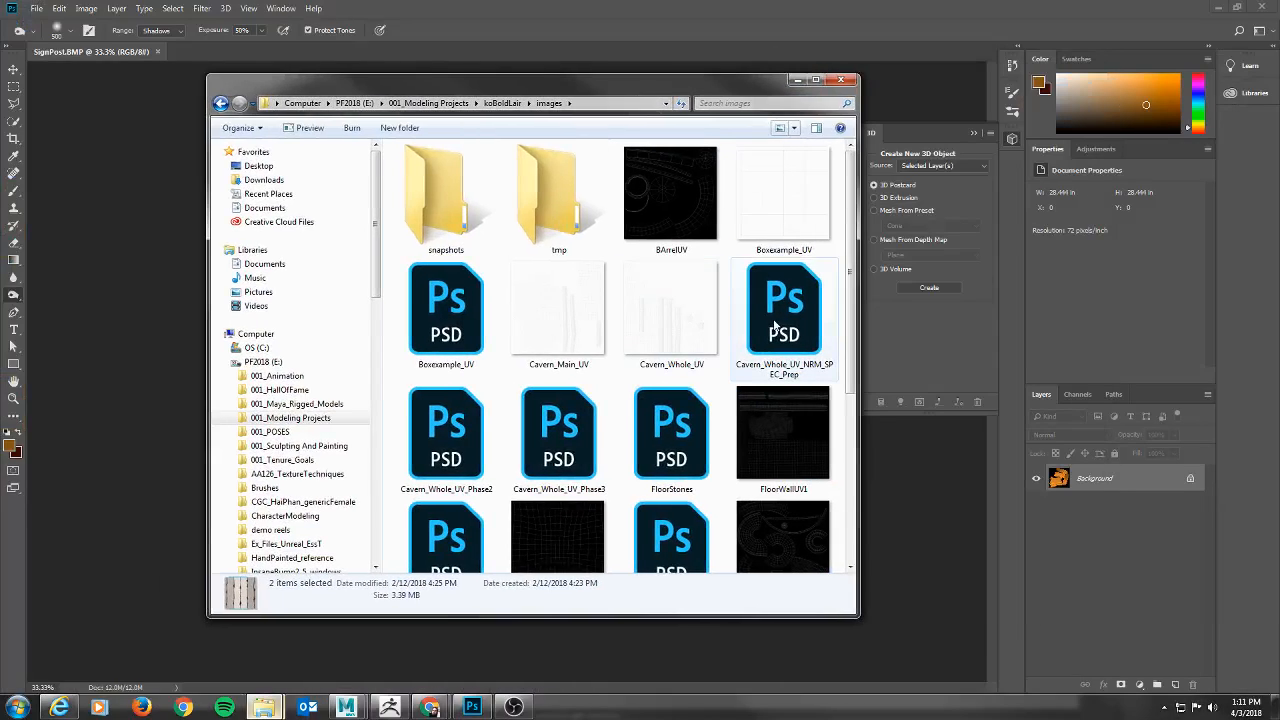
{"action": "left_click_drag", "start_coordinate": [852, 205], "coordinate": [855, 455]}
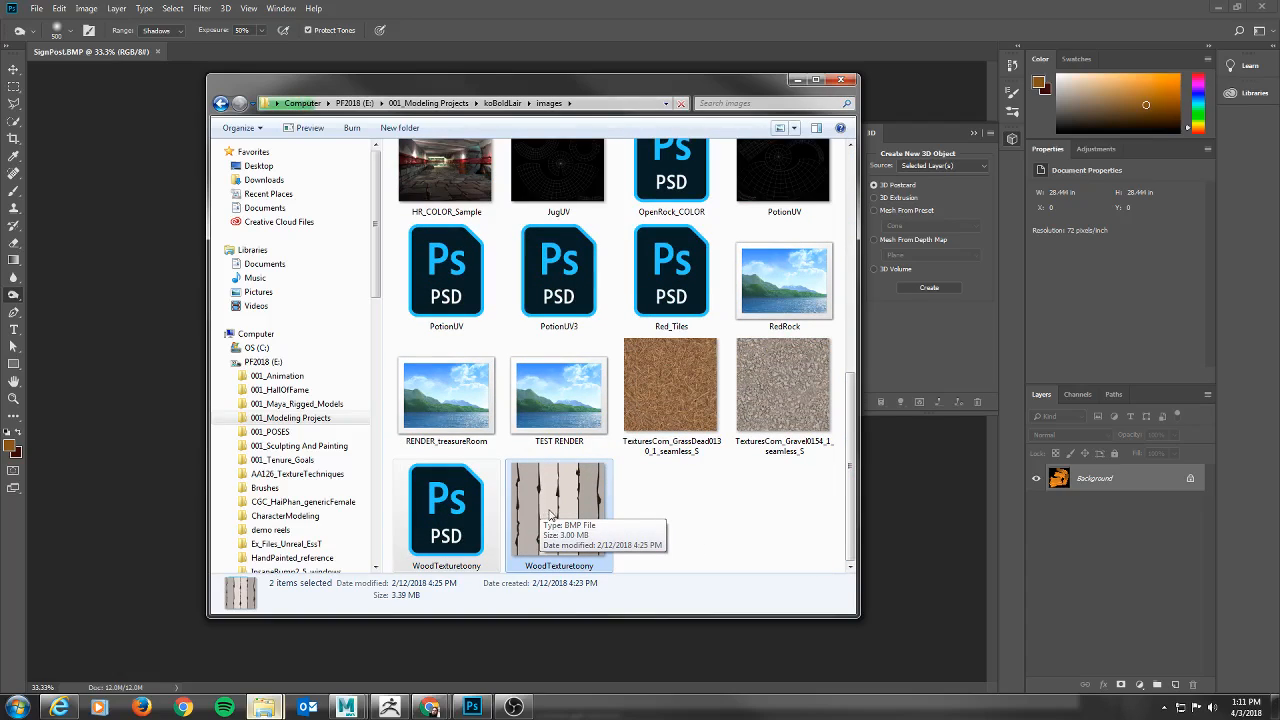
Return to ZBrush and check the brush's current alpha on the signpost model.
{"action": "left_click", "coordinate": [389, 707]}
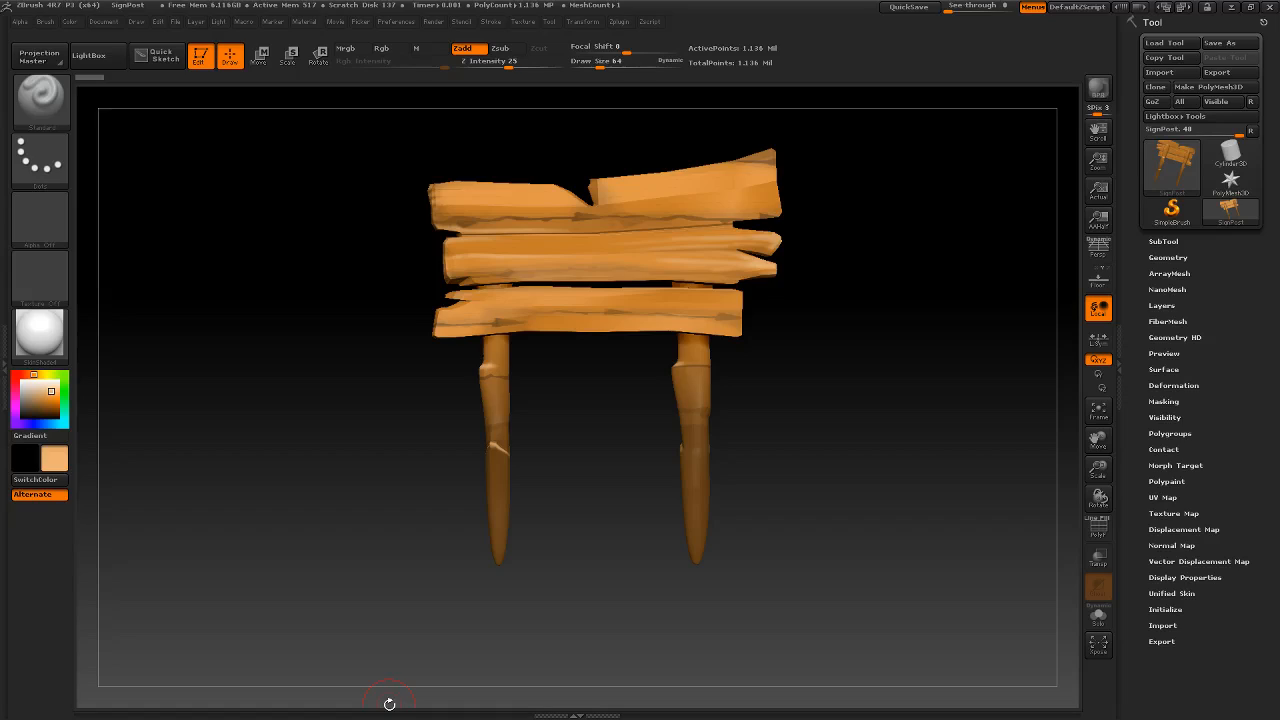
{"action": "left_click", "coordinate": [46, 211]}
{"action": "left_click_drag", "start_coordinate": [337, 191], "coordinate": [309, 274]}
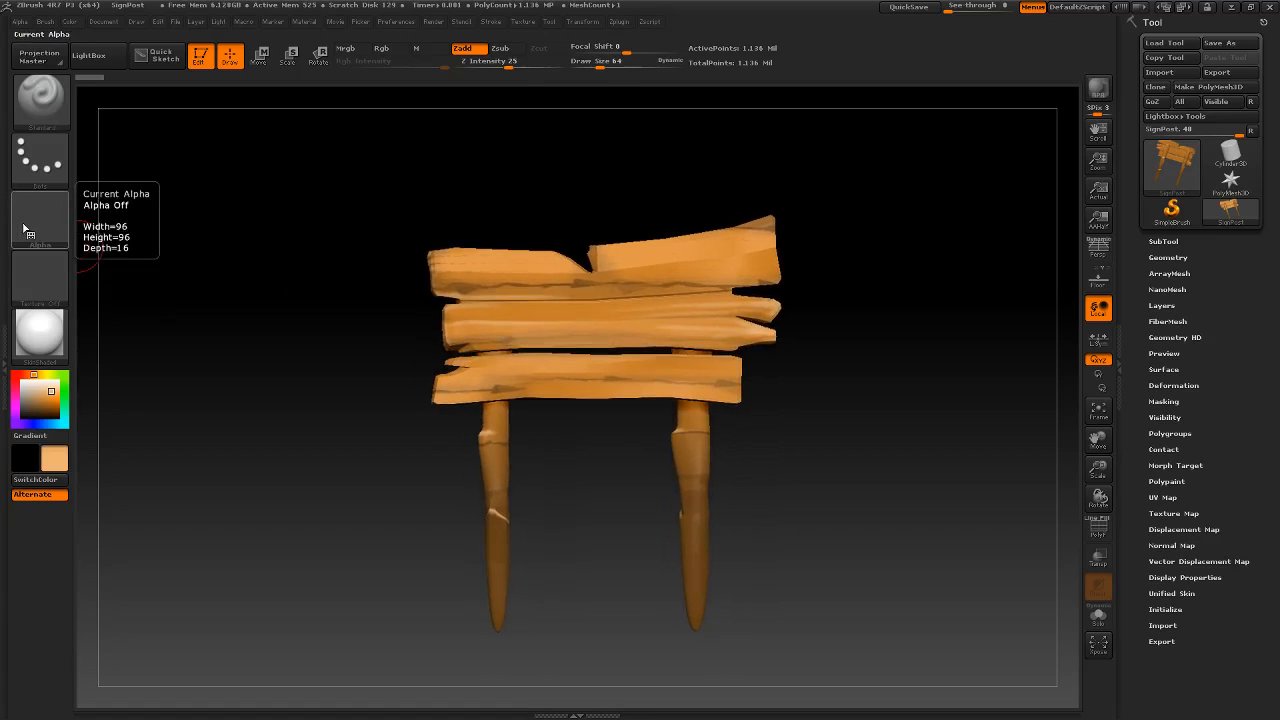
Return to the images folder, try to open the WoodTexturetoony BMP in Windows Photo Viewer, and close the viewer.
{"action": "key", "text": "alt+Tab"}
{"action": "key", "text": "alt+Tab"}
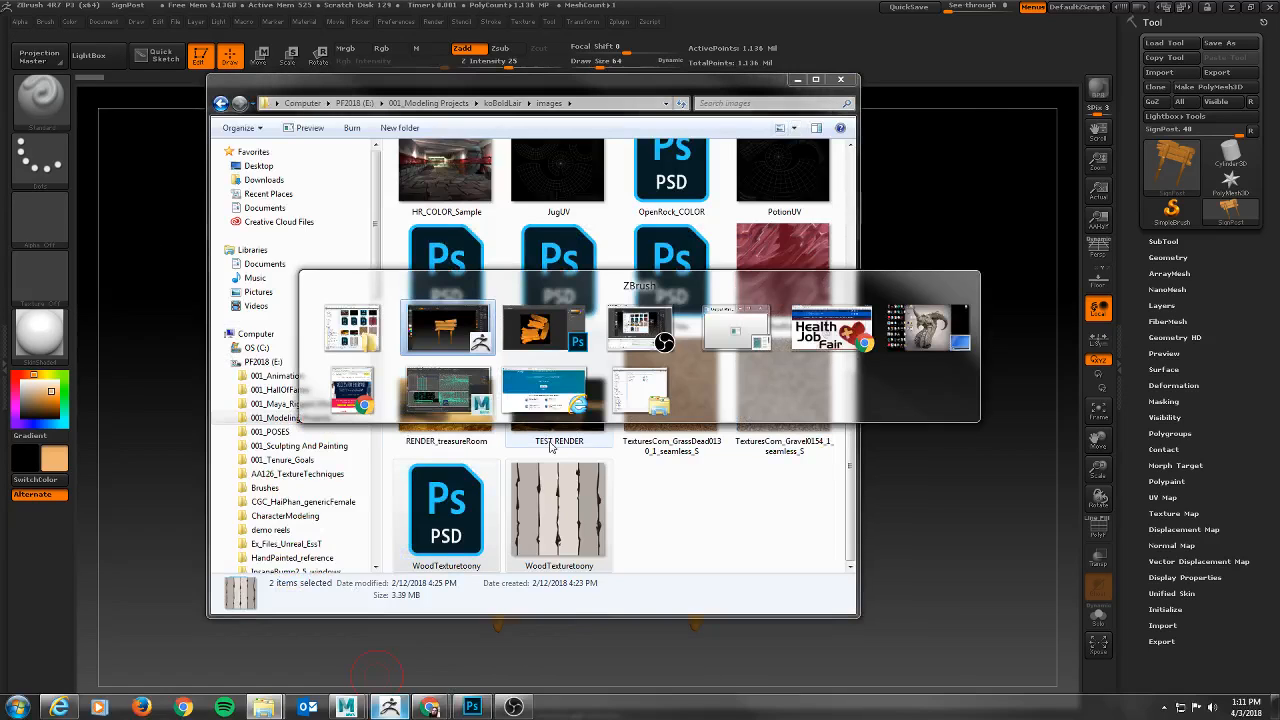
{"action": "key", "text": "alt+shift+Tab"}
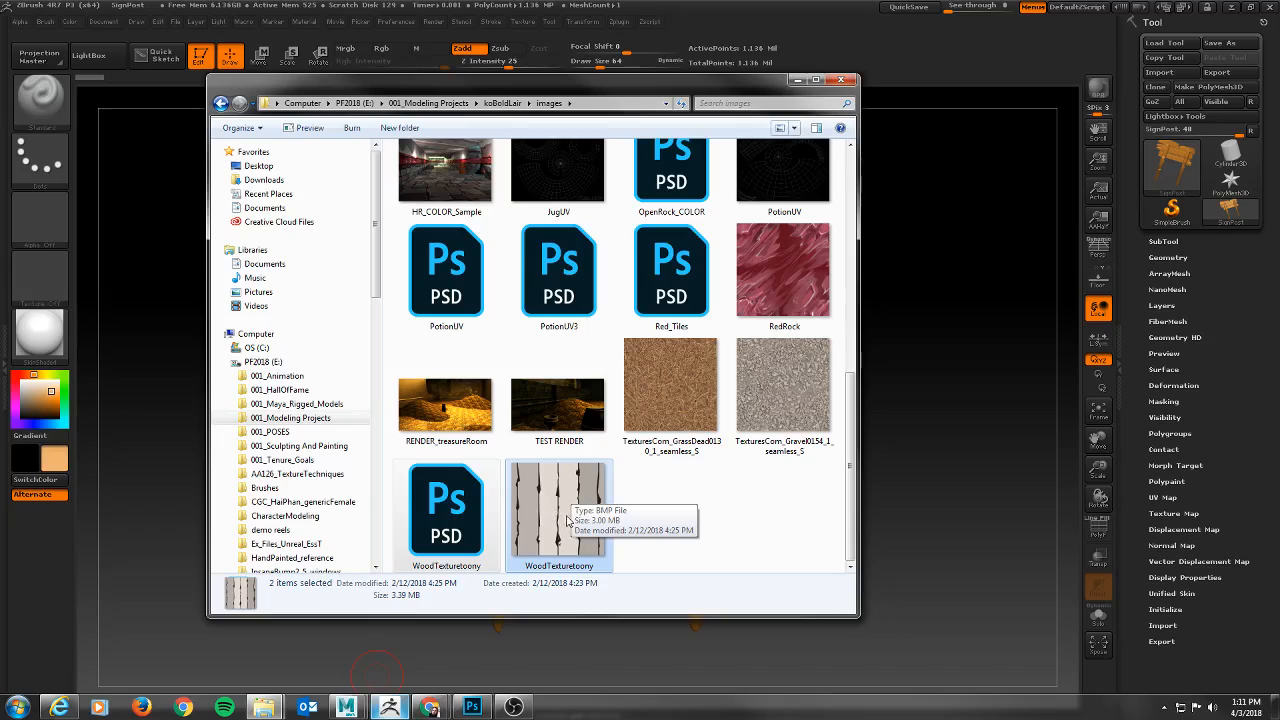
{"action": "right_click", "coordinate": [567, 518]}
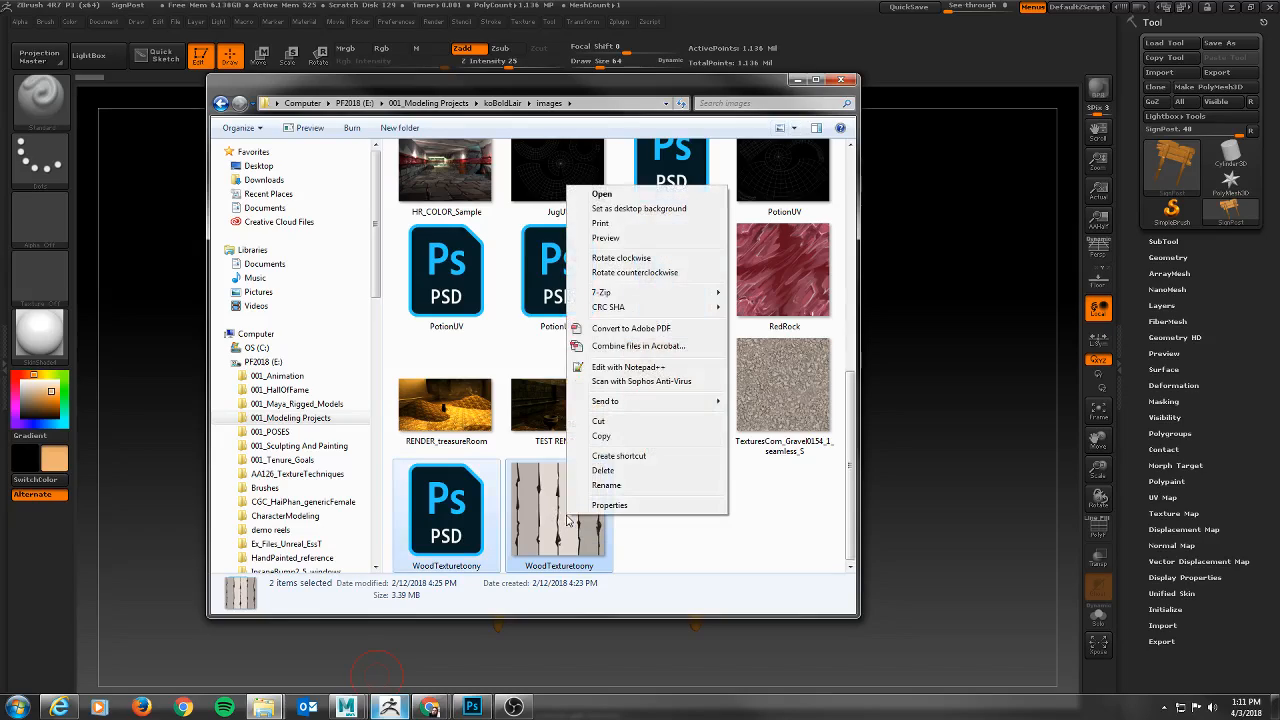
{"action": "left_click", "coordinate": [602, 194]}
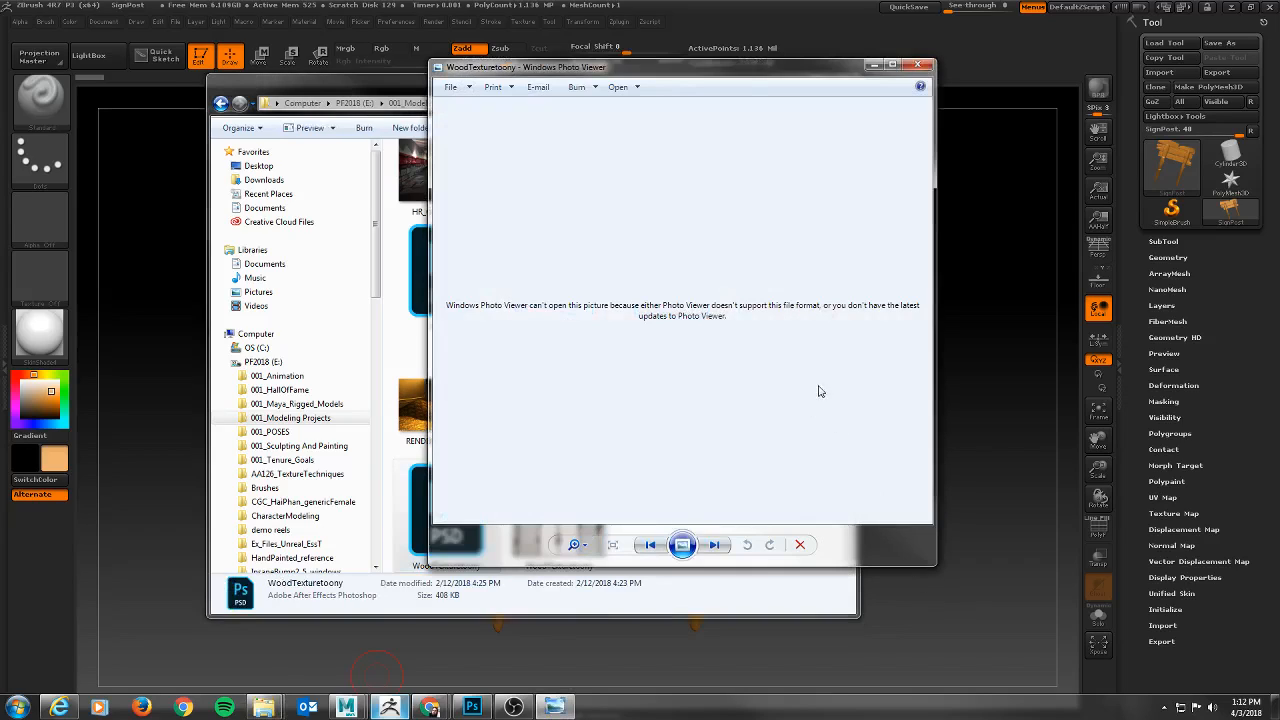
{"action": "left_click", "coordinate": [928, 67]}
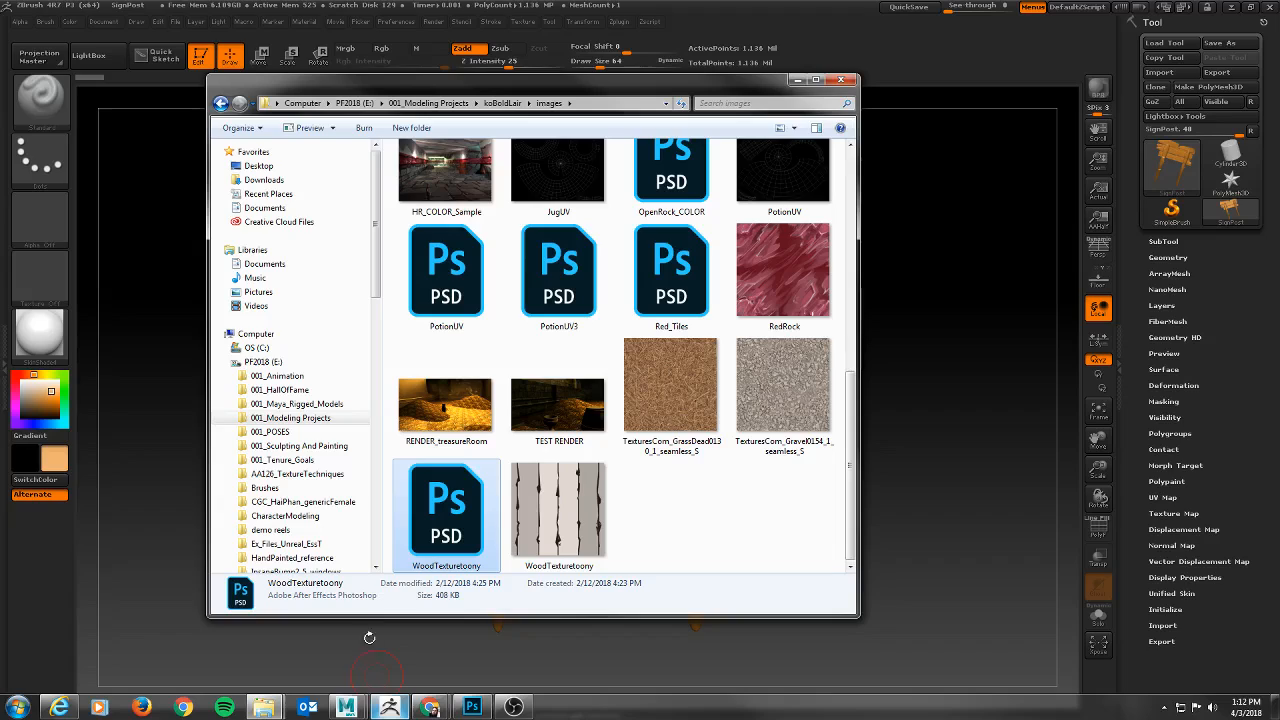
Open WoodTexturetoony.psd from the images folder in Photoshop to inspect the wood texture, and close the document.
{"action": "right_click", "coordinate": [441, 522]}
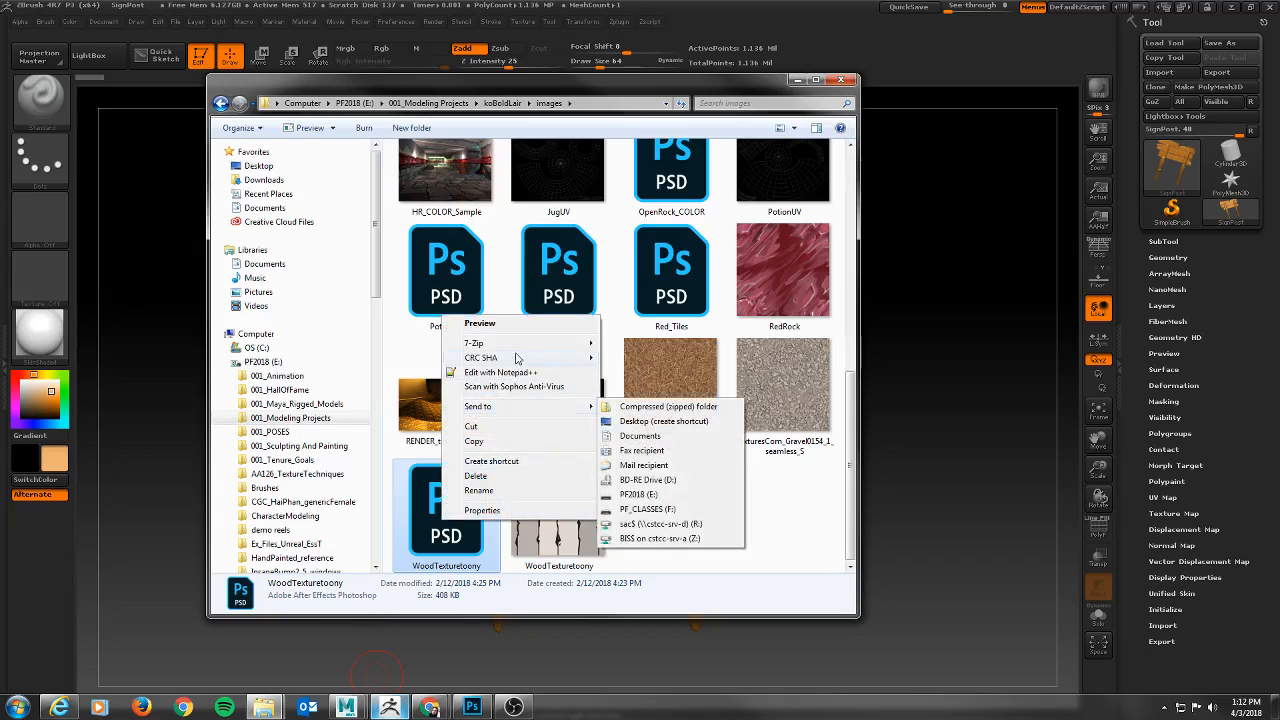
{"action": "left_click", "coordinate": [647, 537]}
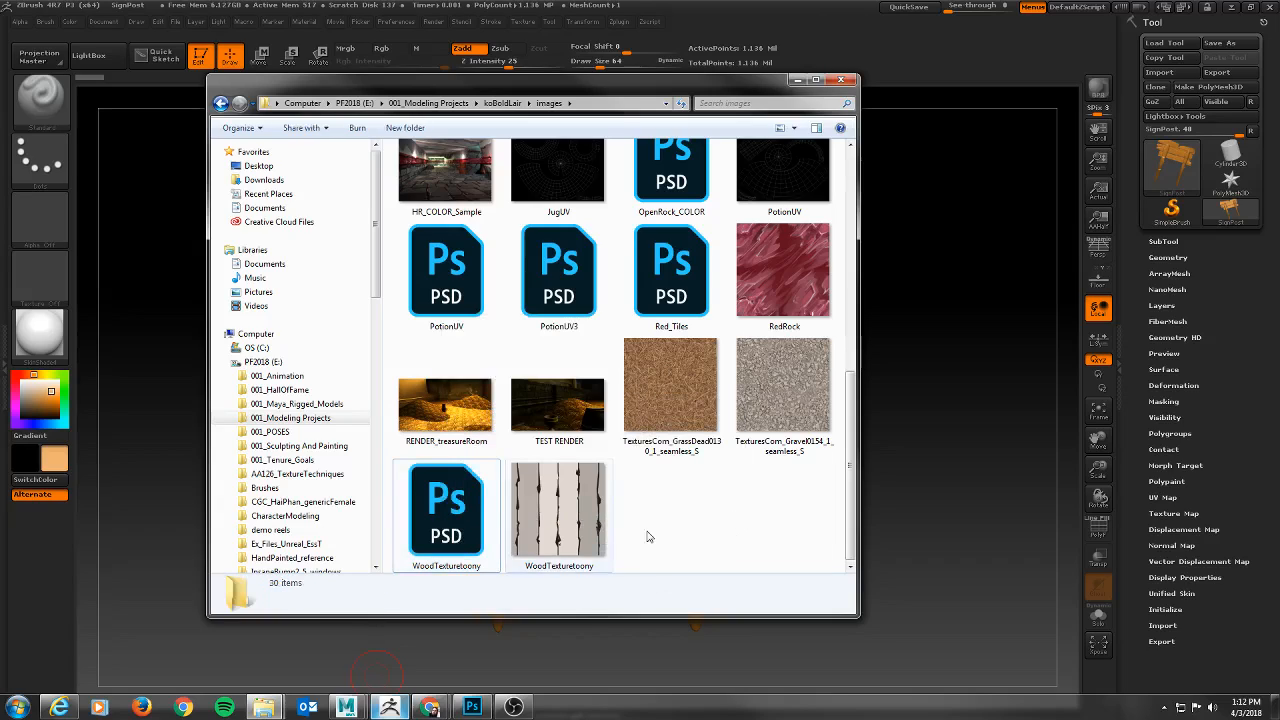
{"action": "left_click", "coordinate": [472, 707]}
{"action": "key", "text": "alt+Tab"}
{"action": "left_click_drag", "start_coordinate": [478, 563], "coordinate": [271, 68]}
{"action": "left_click", "coordinate": [689, 323]}
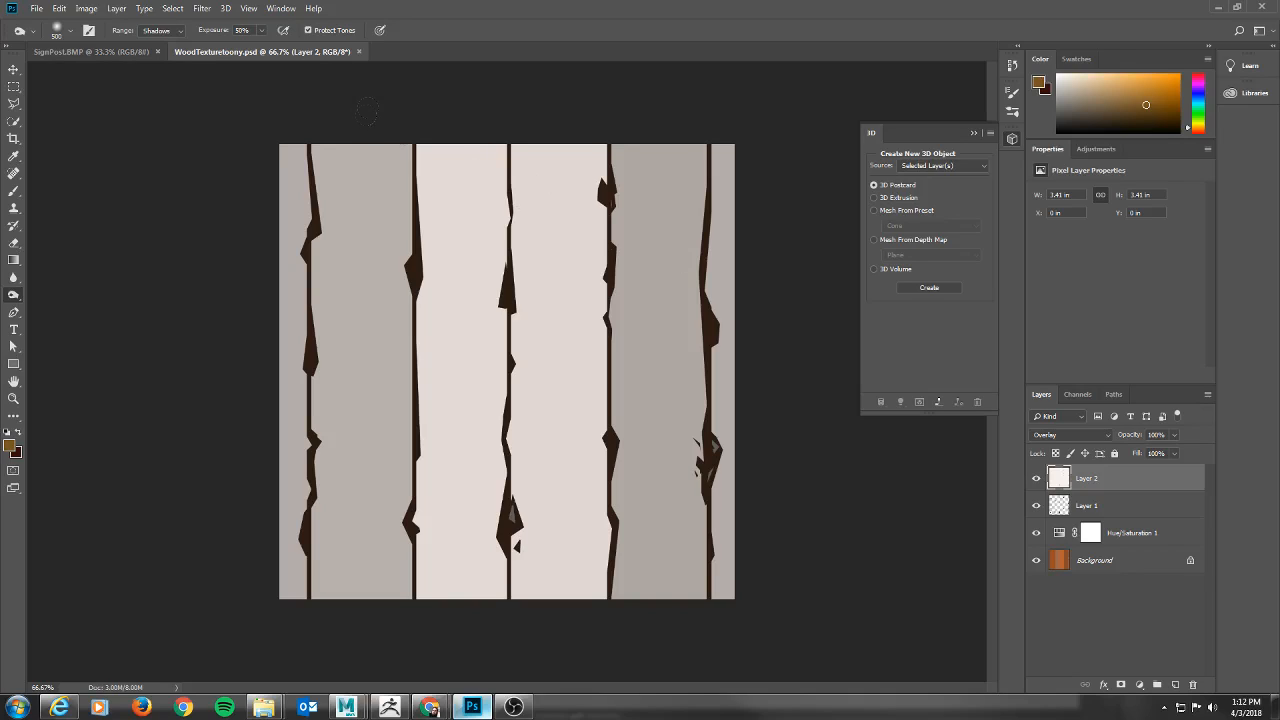
{"action": "left_click", "coordinate": [358, 51]}
Compare the signpost sculpt in ZBrush with the SignPost.BMP texture in Photoshop.
{"action": "key", "text": "alt+Tab"}
{"action": "key", "text": "alt+Tab"}
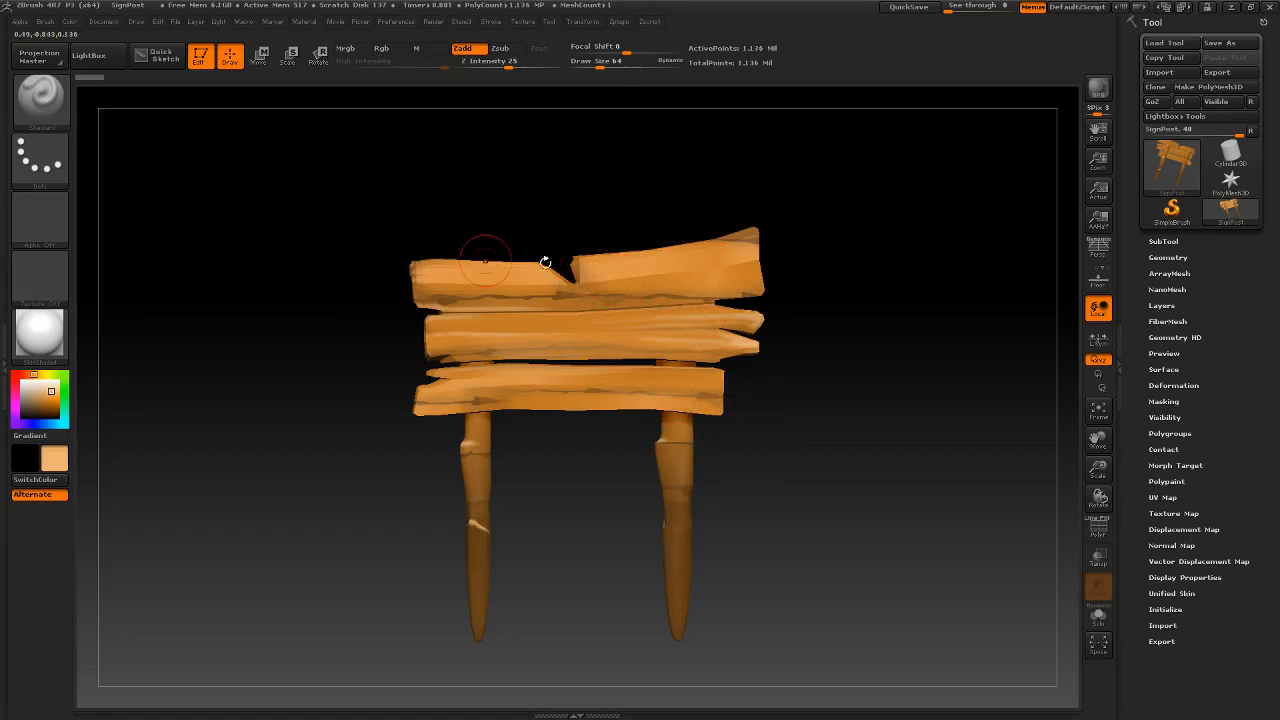
{"action": "mouse_move", "coordinate": [300, 306]}
{"action": "left_mouse_down"}
{"action": "mouse_move", "coordinate": [377, 349]}
{"action": "mouse_move", "coordinate": [311, 317]}
{"action": "left_mouse_up"}
{"action": "left_click_drag", "start_coordinate": [368, 393], "coordinate": [343, 357], "text": "alt"}
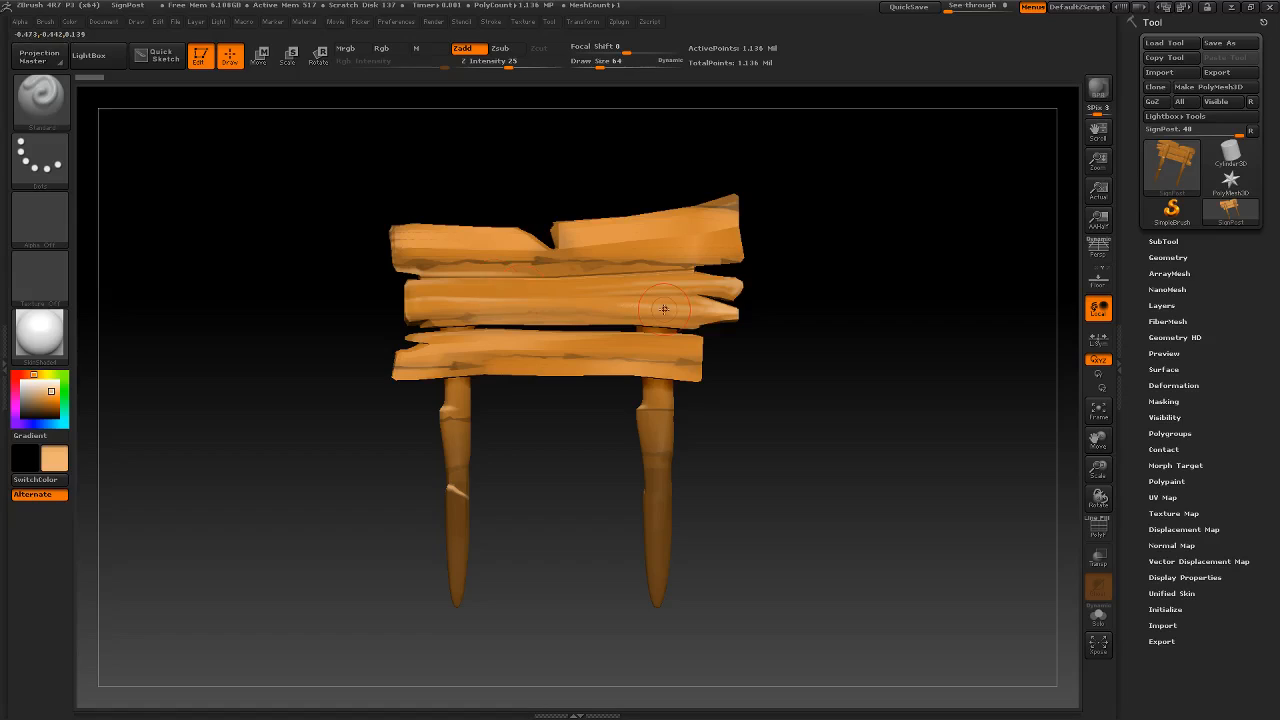
{"action": "key", "text": "alt+Tab"}
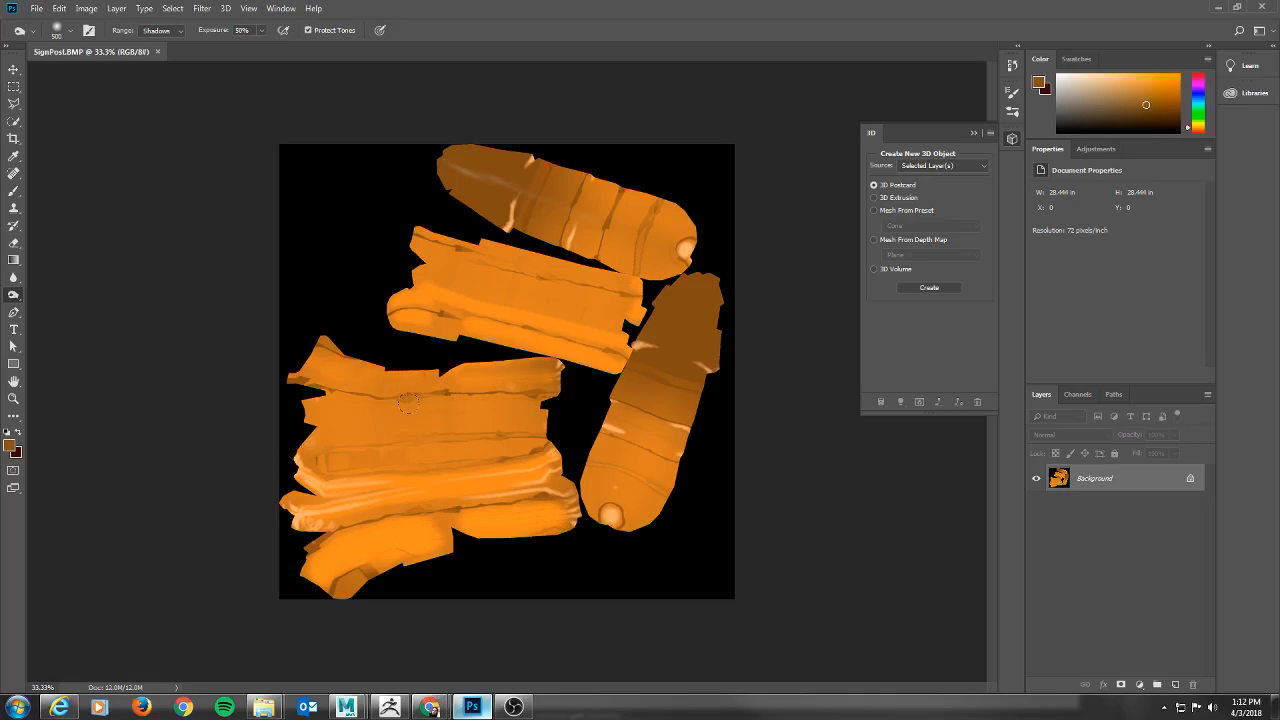
{"action": "key", "text": "alt+Tab"}
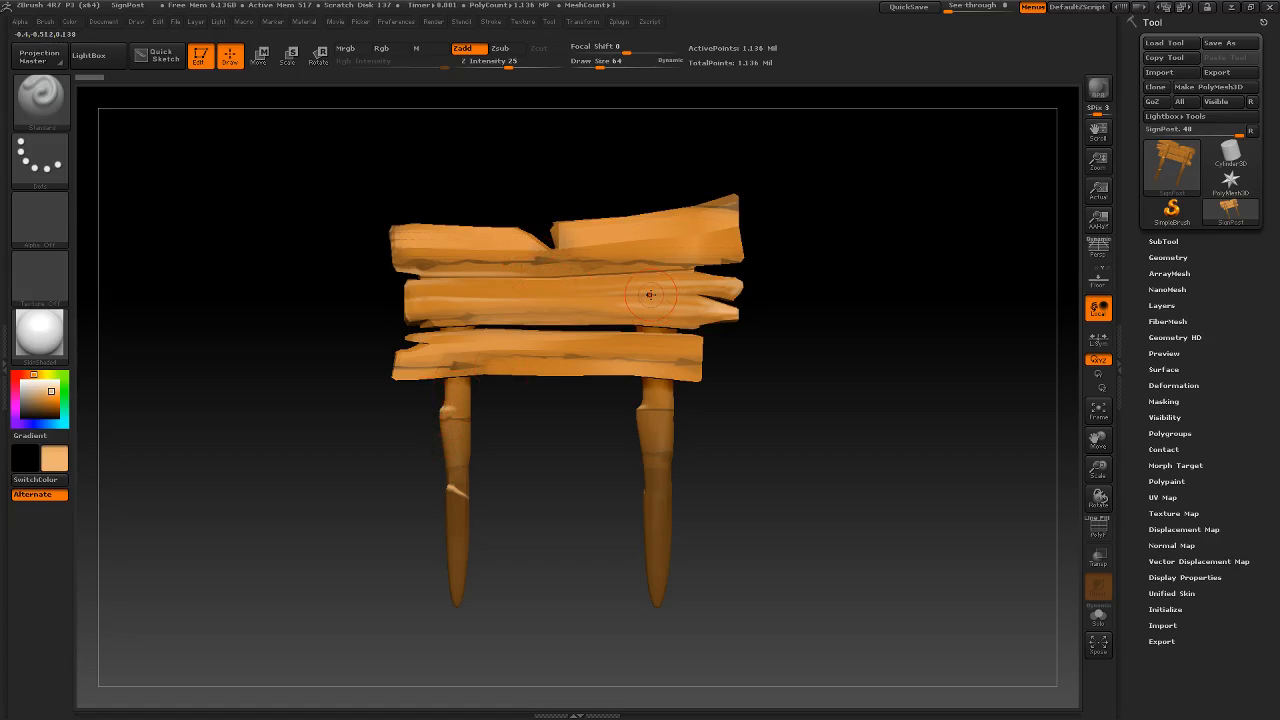
Switch to Photoshop and start the Generate Normal Map filter on SignPost.BMP, using the embedded color profile.
{"action": "key", "text": "alt+Tab"}
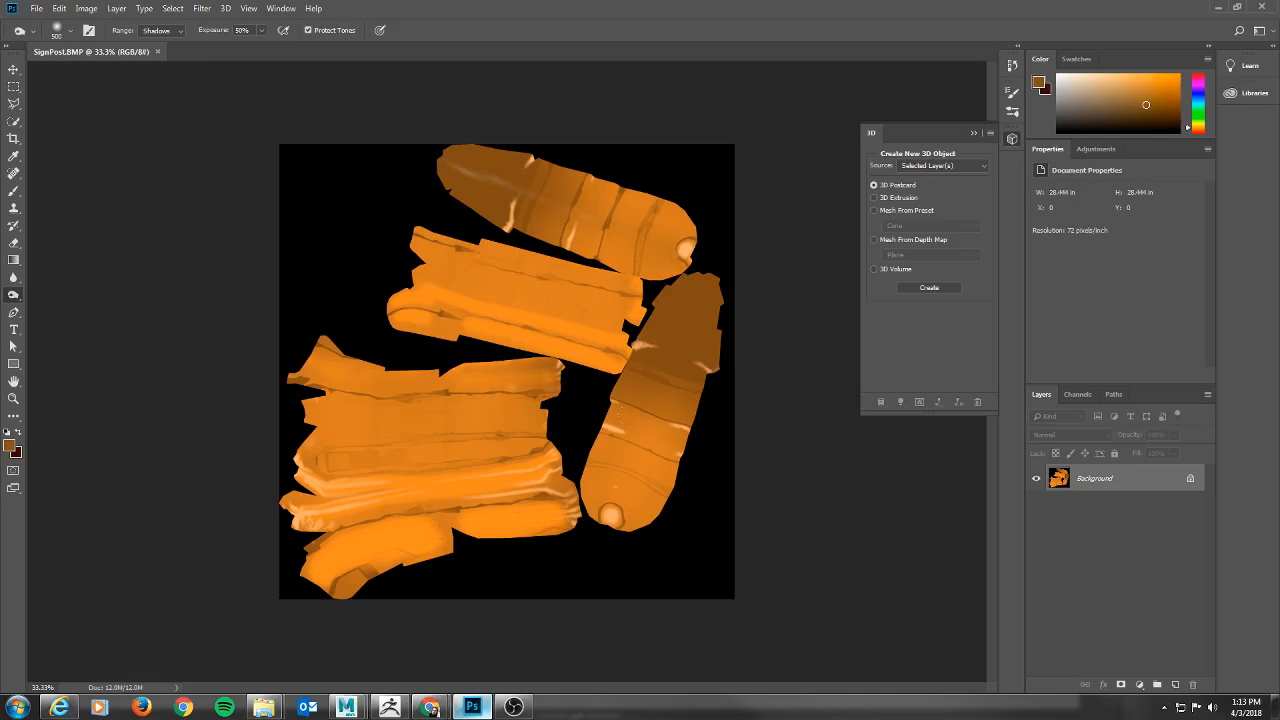
{"action": "left_click", "coordinate": [205, 9]}
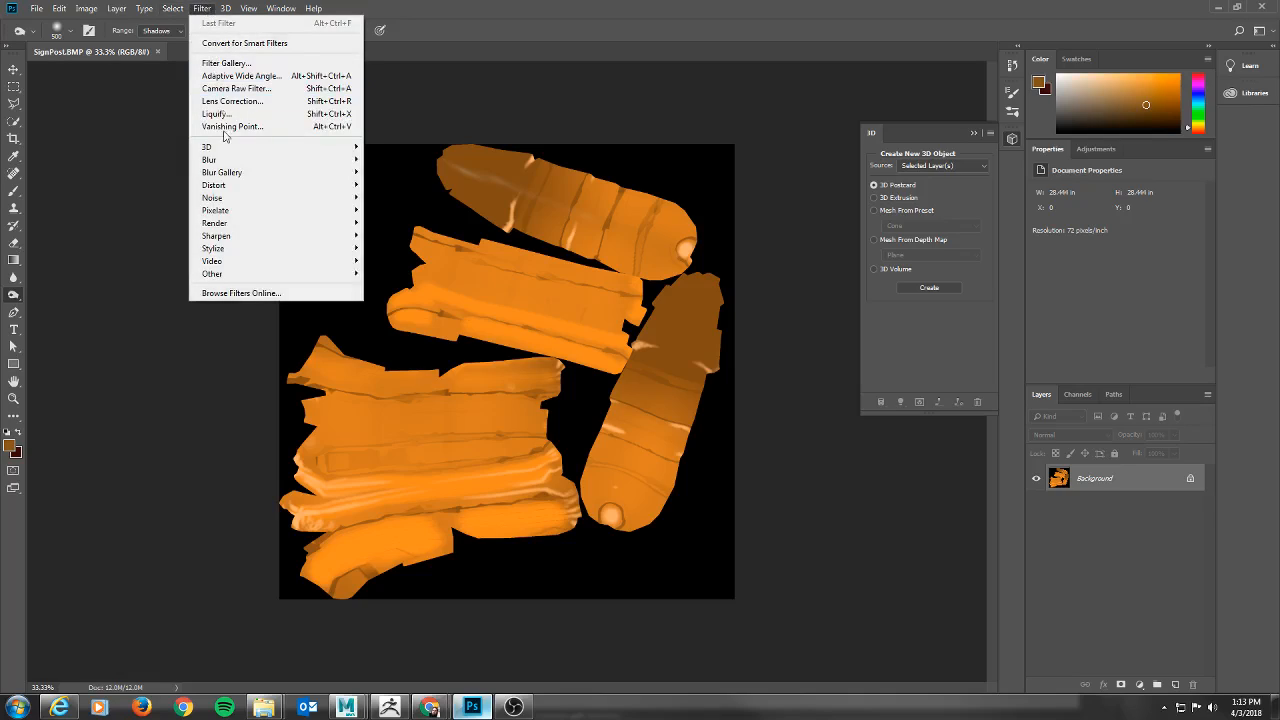
{"action": "mouse_move", "coordinate": [232, 150]}
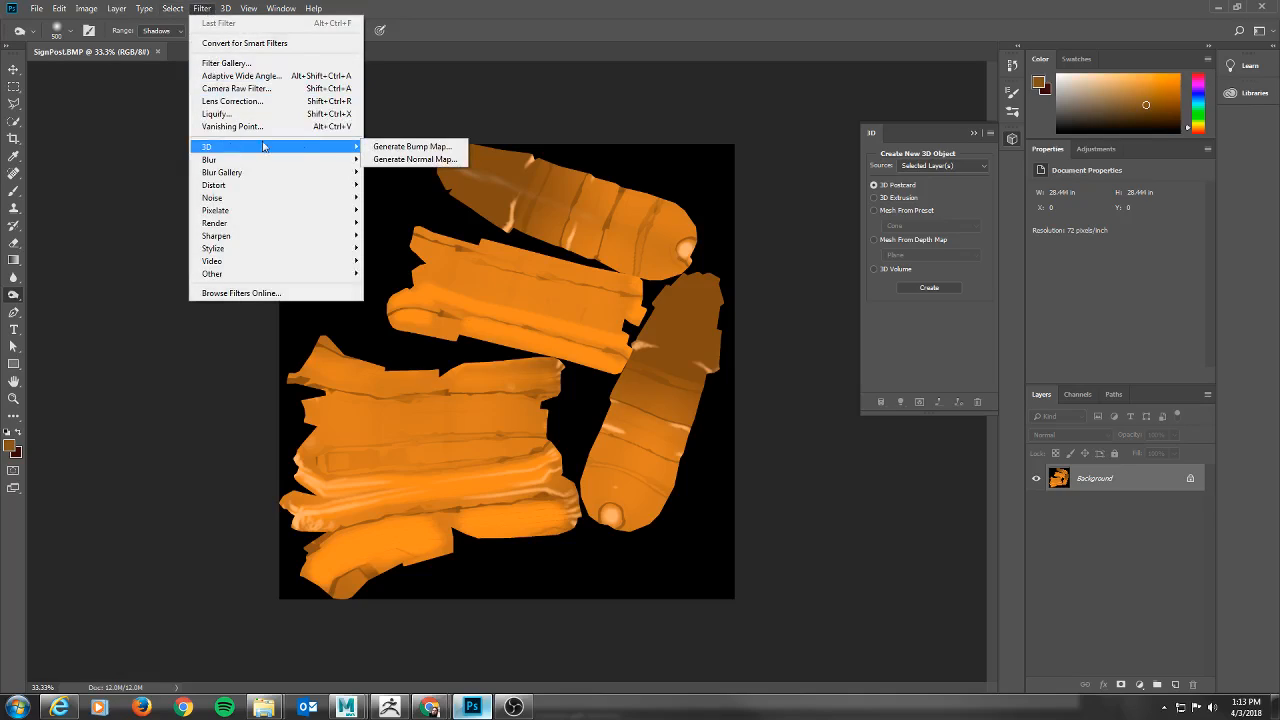
{"action": "left_click", "coordinate": [452, 160]}
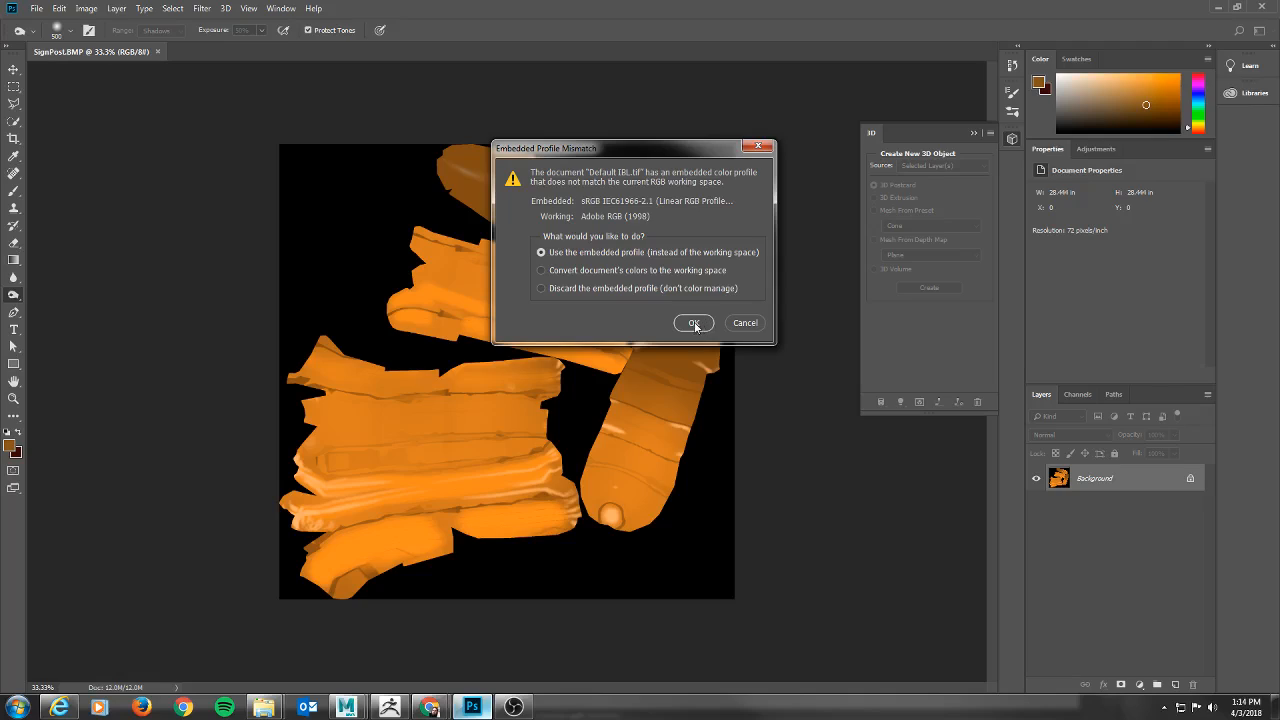
{"action": "left_click", "coordinate": [694, 323]}
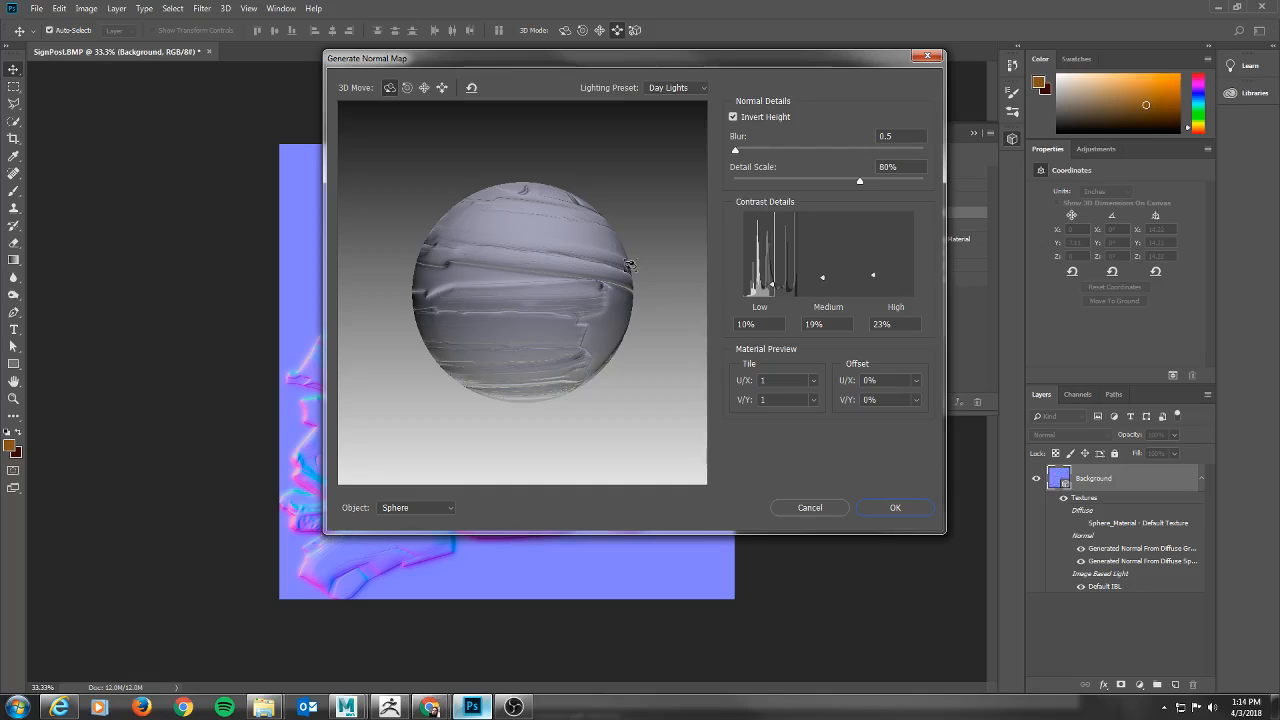
Set the normal map's preview object to Cube, using the embedded color profile.
{"action": "left_click_drag", "start_coordinate": [712, 63], "coordinate": [635, 49]}
{"action": "left_click", "coordinate": [348, 501]}
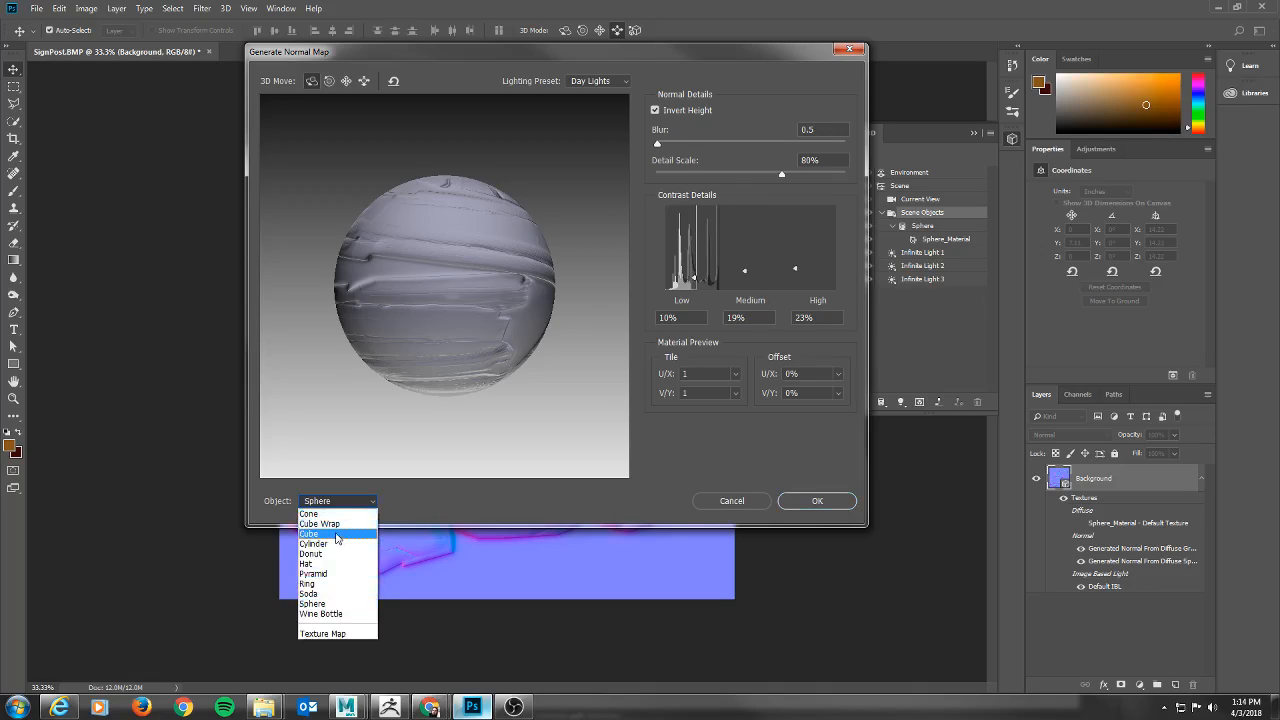
{"action": "left_click", "coordinate": [337, 535]}
{"action": "left_click", "coordinate": [693, 322]}
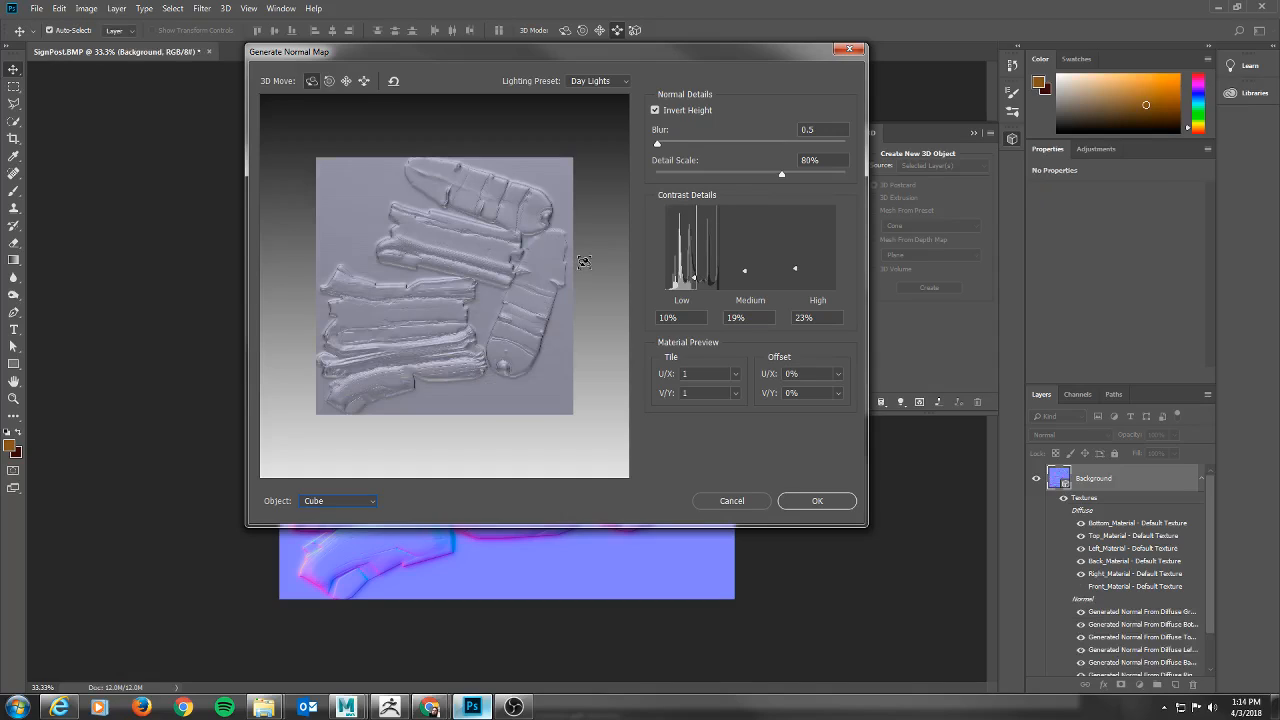
Change the normal map's preview object to Cube Wrap, using the embedded color profile.
{"action": "left_click_drag", "start_coordinate": [577, 261], "coordinate": [587, 260]}
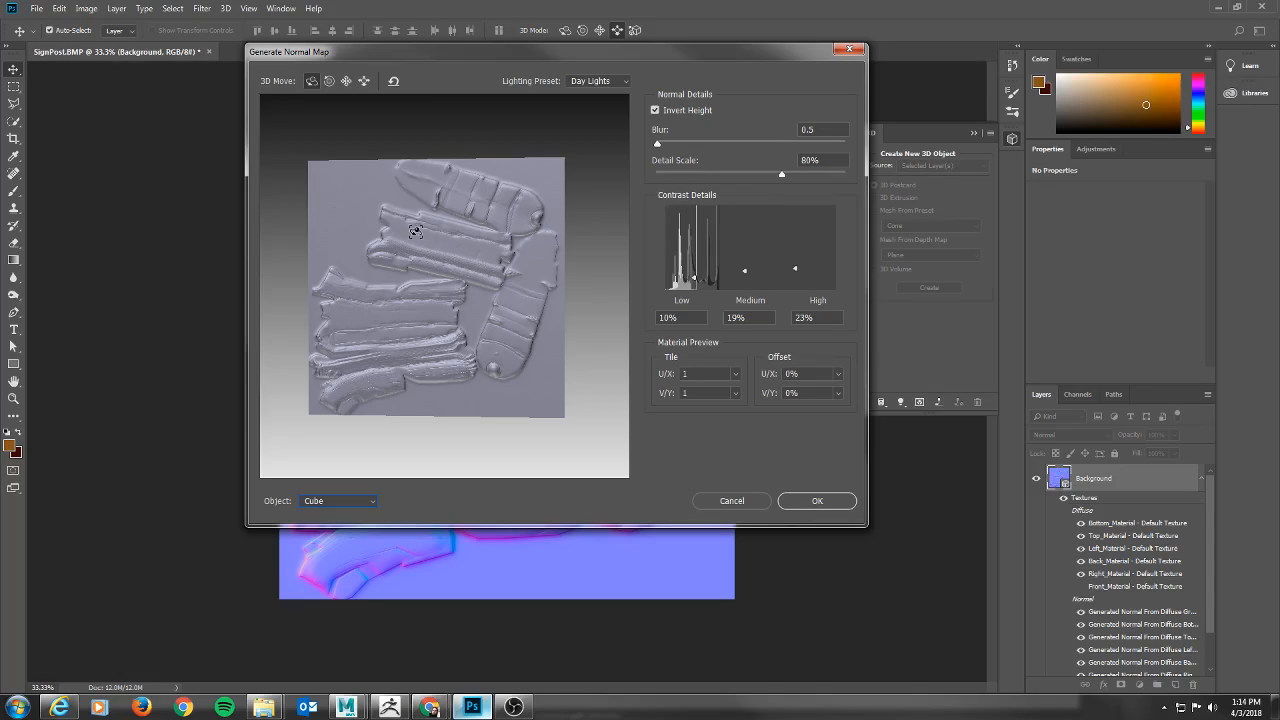
{"action": "key", "text": "Down"}
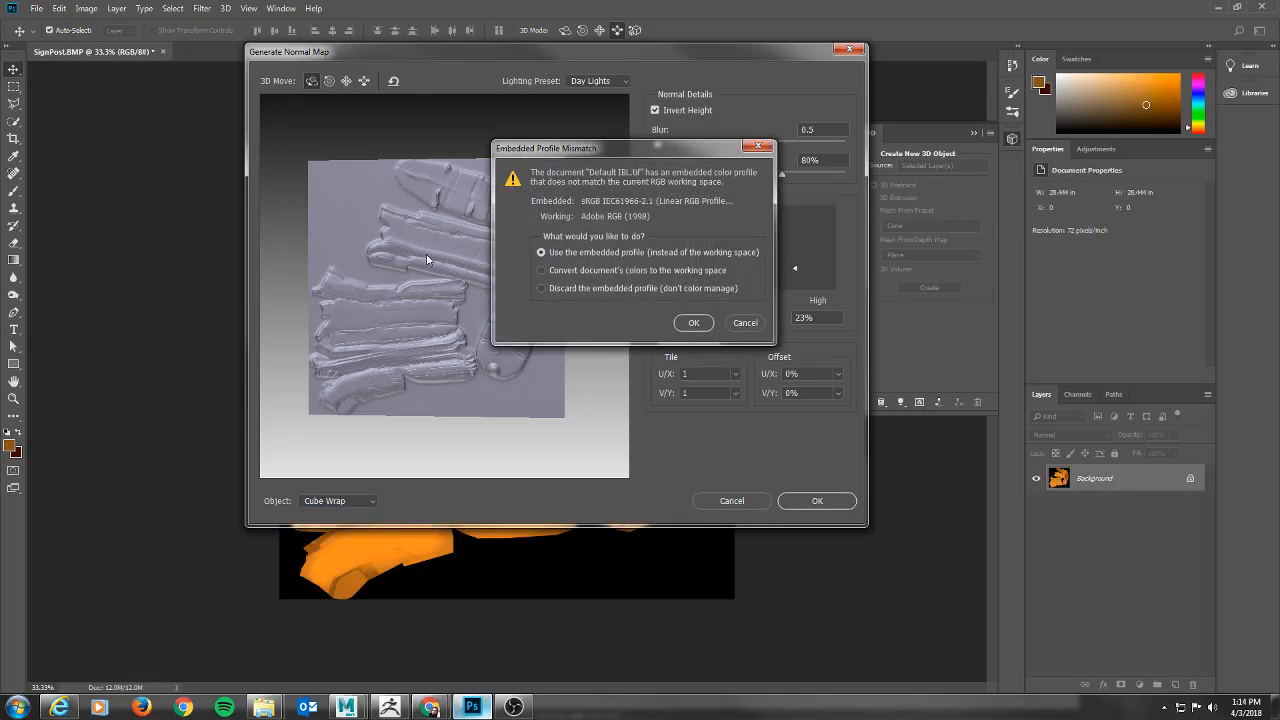
{"action": "left_click", "coordinate": [694, 323]}
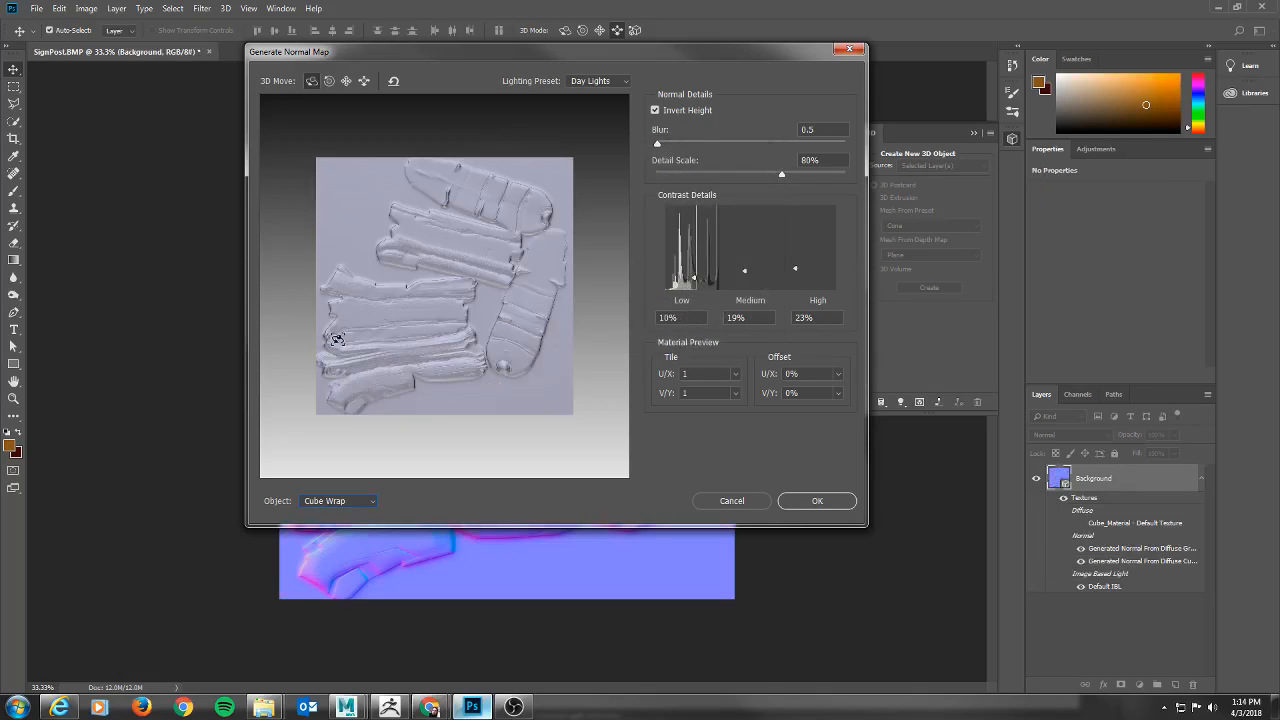
Set the normal map's blur to 3.7 and its detail scale to 56%.
{"action": "left_click_drag", "start_coordinate": [282, 270], "coordinate": [284, 268]}
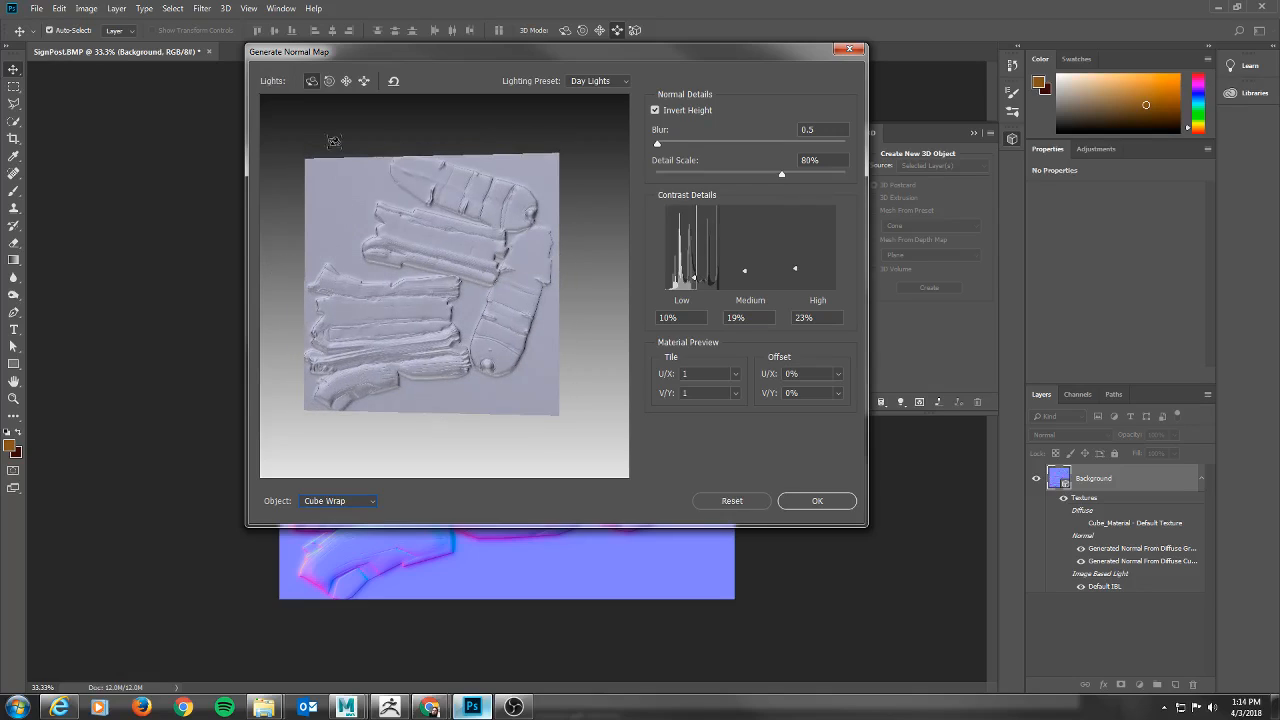
{"action": "left_click_drag", "start_coordinate": [352, 150], "coordinate": [369, 157], "text": "alt"}
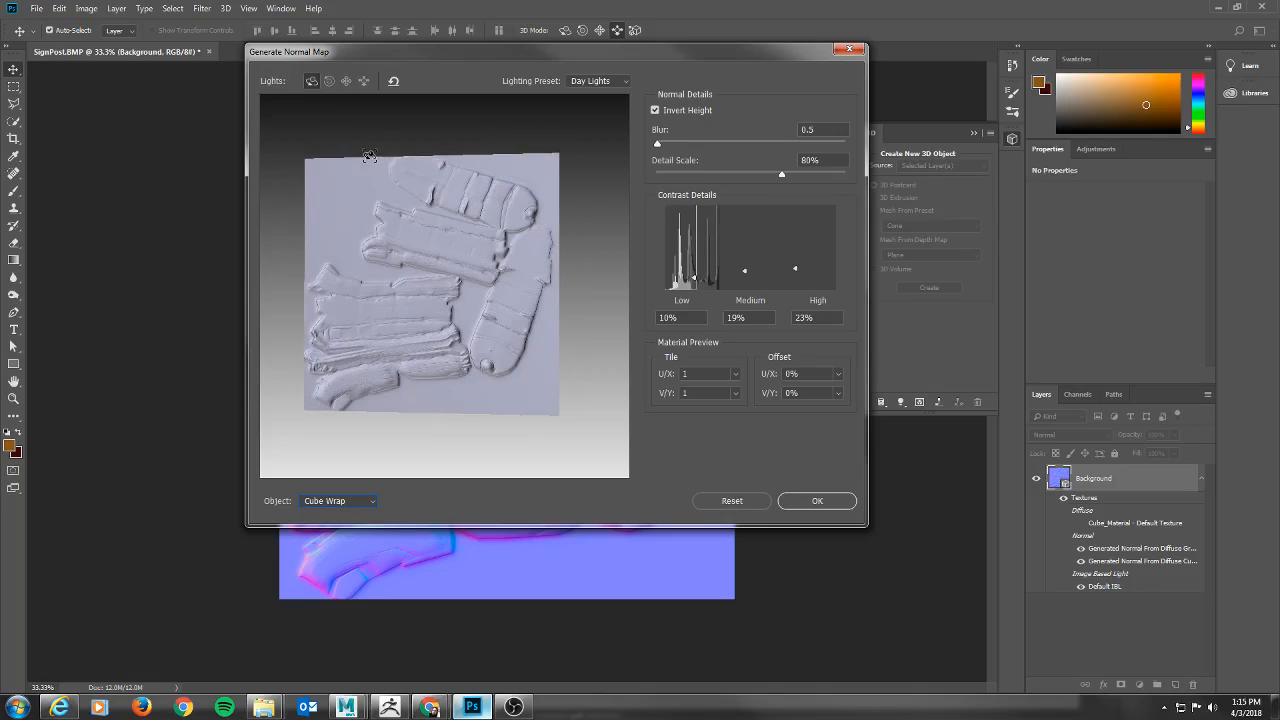
{"action": "left_click", "coordinate": [366, 82]}
{"action": "mouse_move", "coordinate": [421, 280]}
{"action": "left_mouse_down"}
{"action": "mouse_move", "coordinate": [470, 207]}
{"action": "mouse_move", "coordinate": [443, 249]}
{"action": "mouse_move", "coordinate": [443, 286]}
{"action": "mouse_move", "coordinate": [417, 294]}
{"action": "mouse_move", "coordinate": [428, 304]}
{"action": "left_mouse_up"}
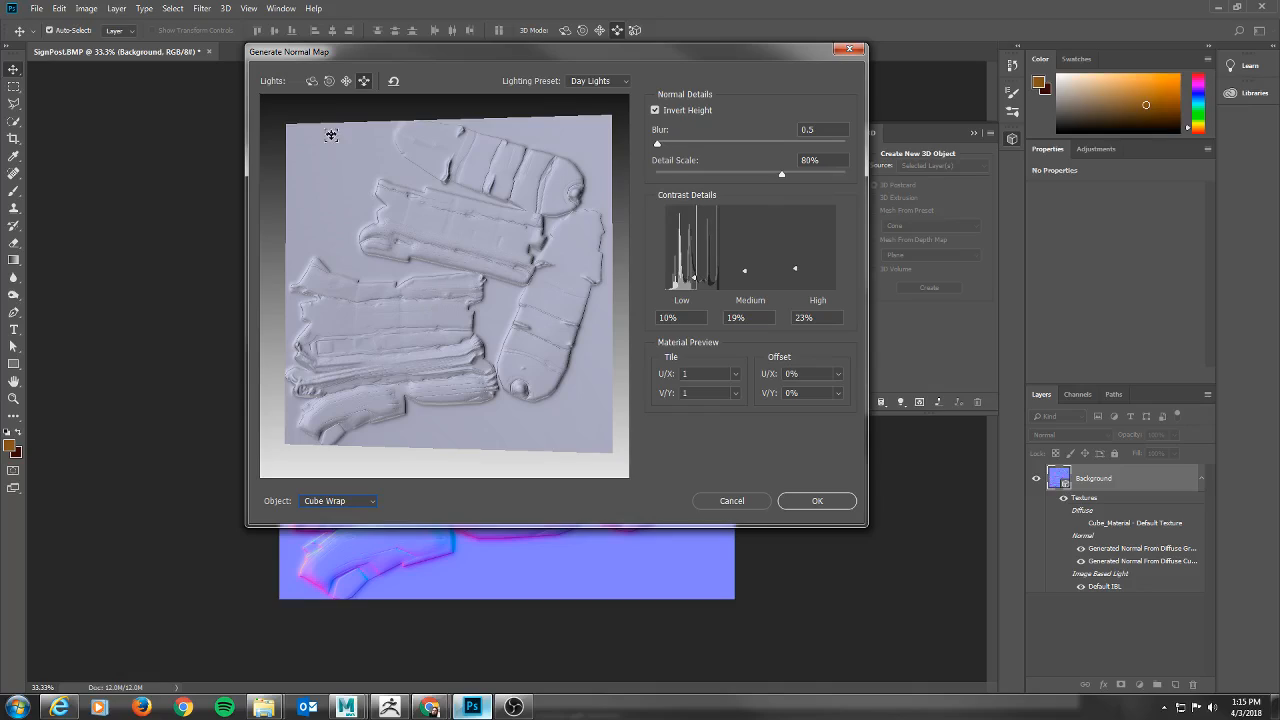
{"action": "left_click", "coordinate": [346, 81]}
{"action": "left_click_drag", "start_coordinate": [551, 51], "coordinate": [495, 97]}
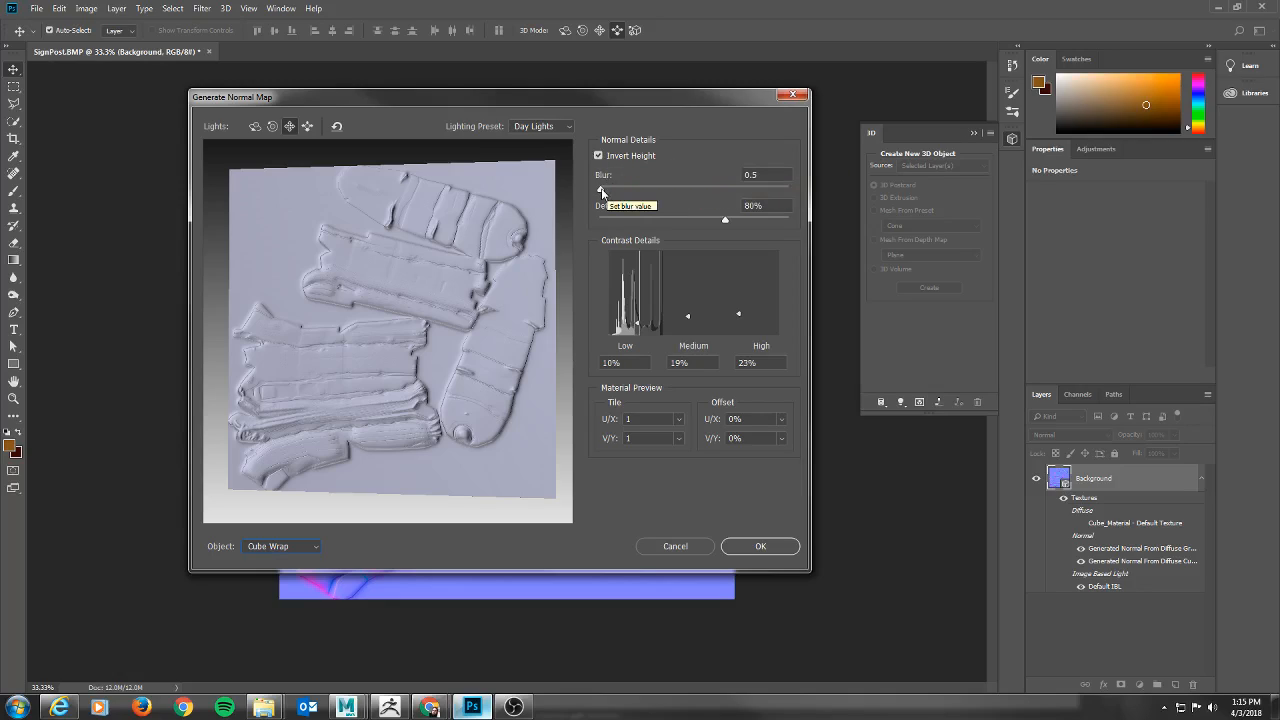
{"action": "left_click_drag", "start_coordinate": [601, 189], "coordinate": [678, 200]}
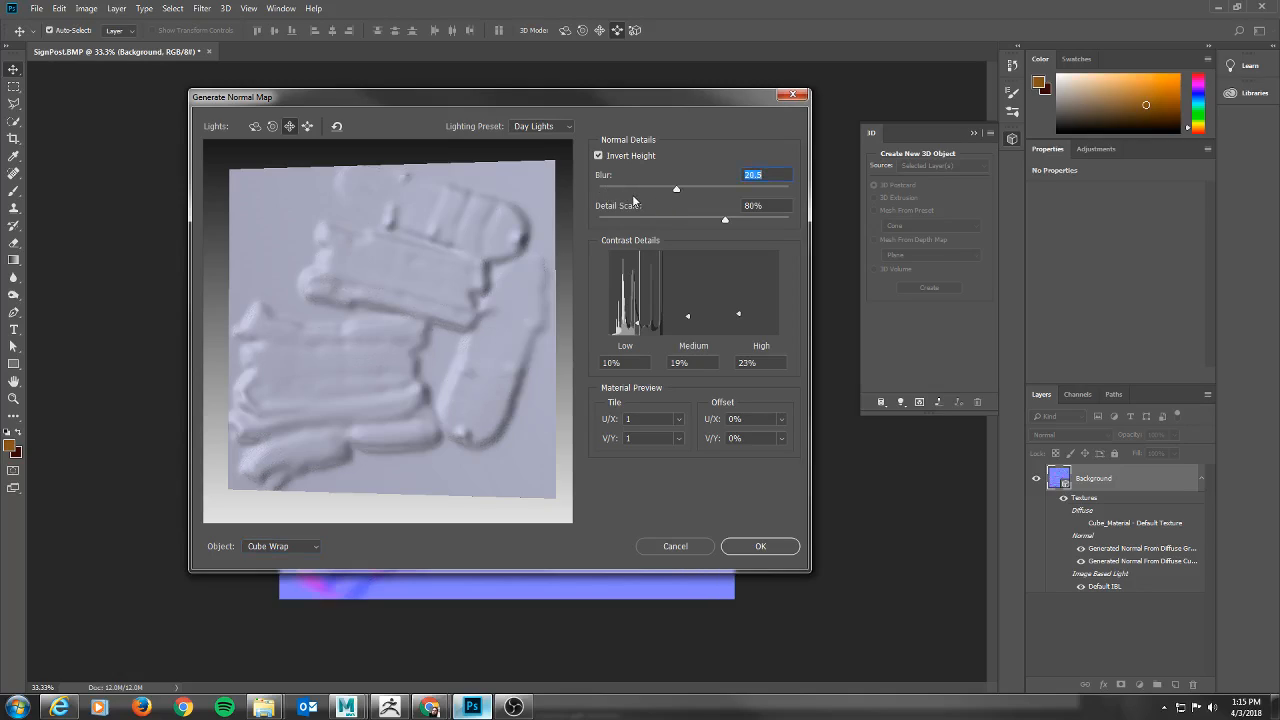
{"action": "left_click_drag", "start_coordinate": [677, 189], "coordinate": [614, 190]}
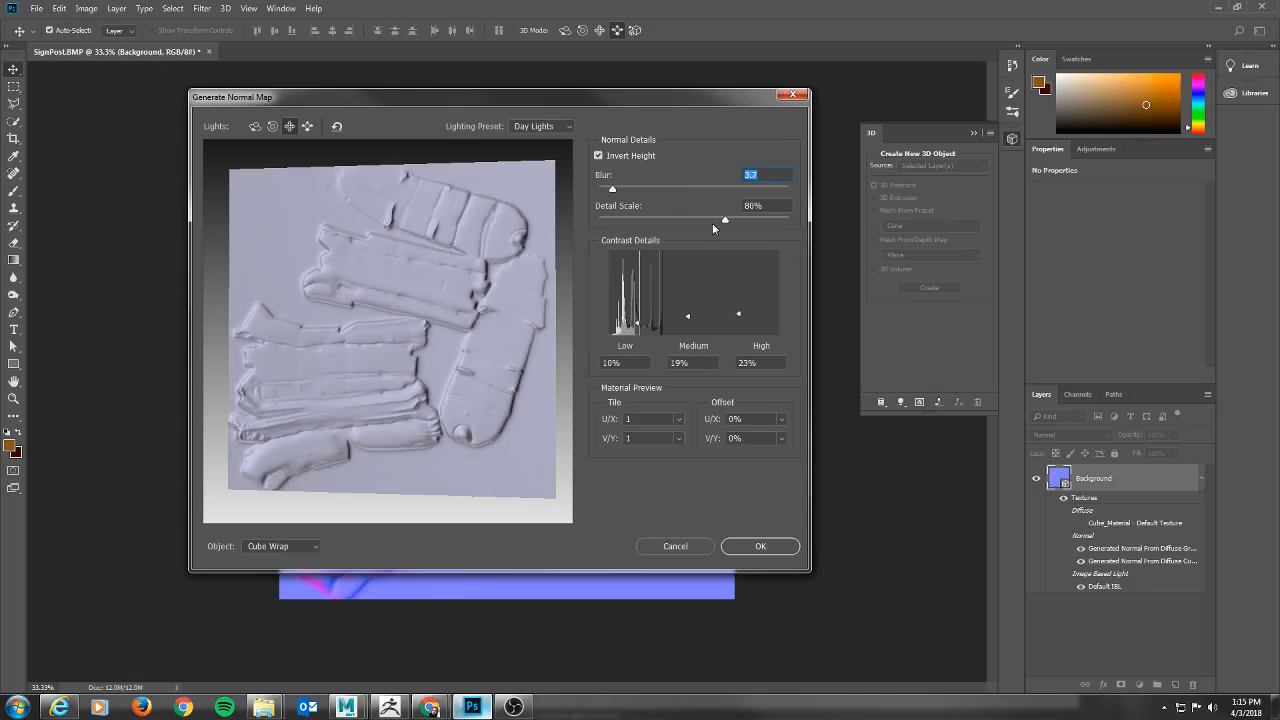
{"action": "left_click_drag", "start_coordinate": [712, 219], "coordinate": [687, 221]}
Set the normal map's contrast details to low 78%, medium 44% and high 87%, and apply the filter.
{"action": "left_click_drag", "start_coordinate": [640, 327], "coordinate": [640, 303]}
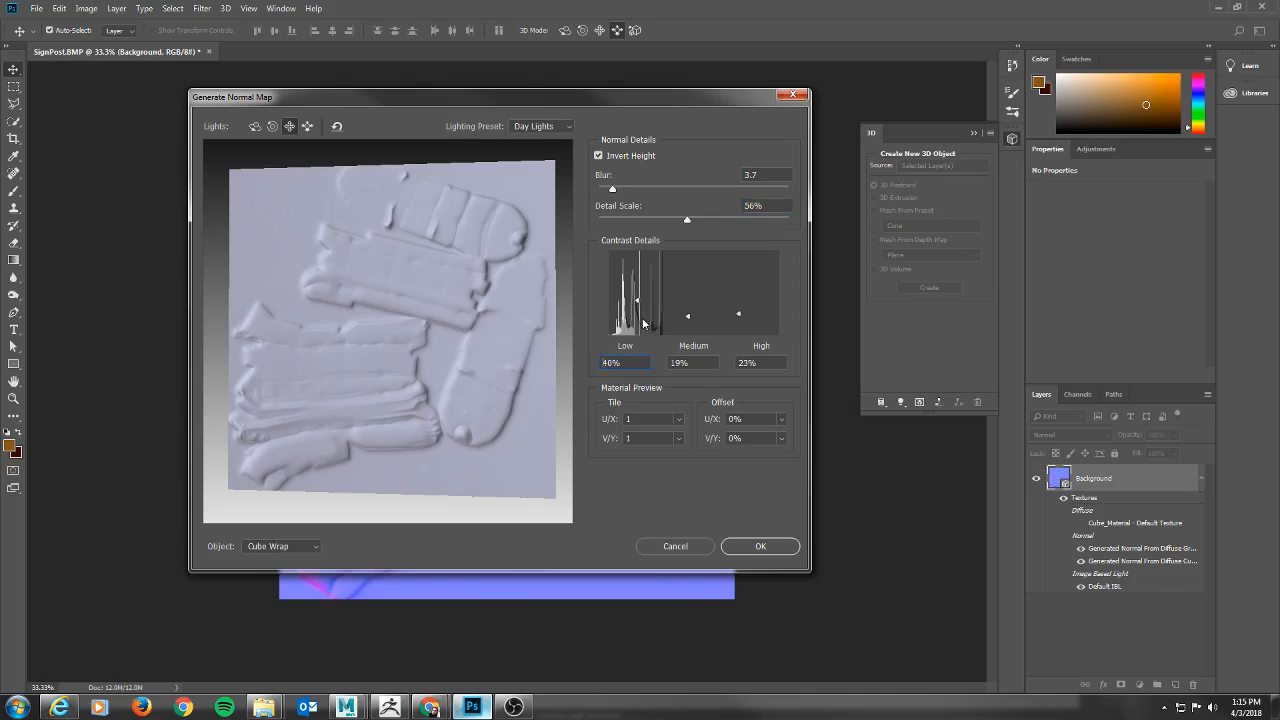
{"action": "left_click", "coordinate": [640, 322]}
{"action": "left_click_drag", "start_coordinate": [690, 315], "coordinate": [742, 264]}
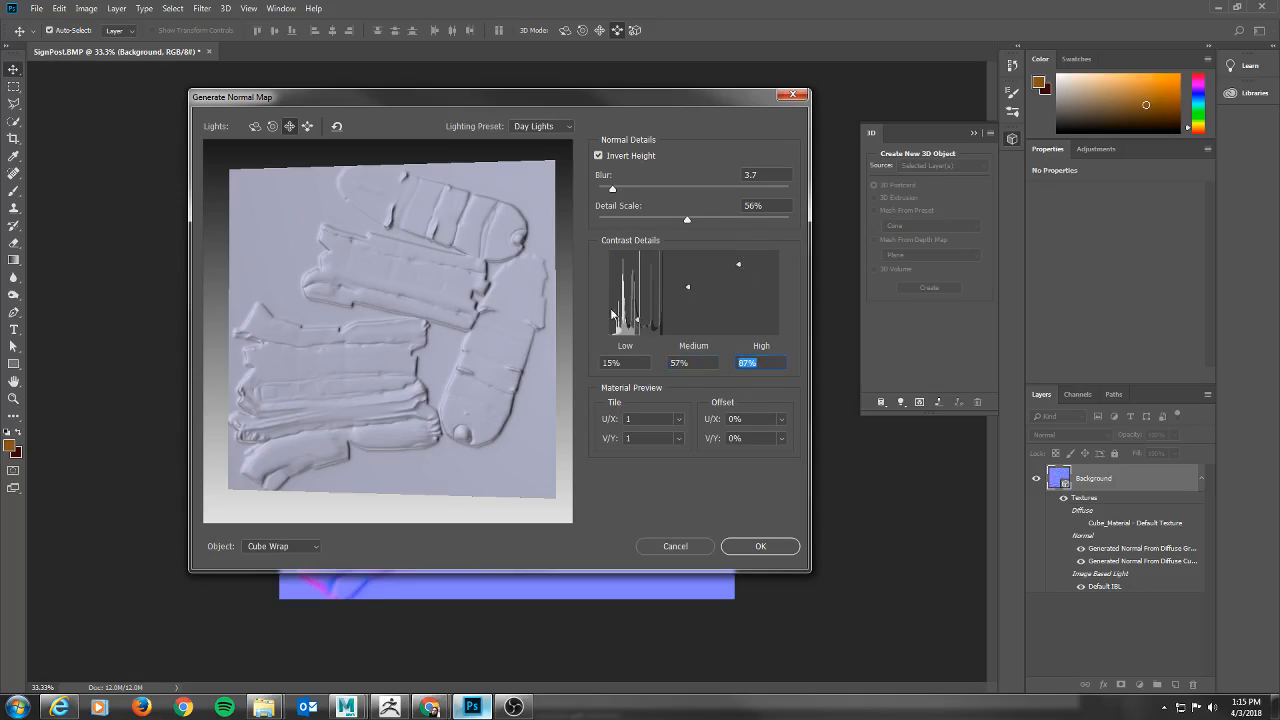
{"action": "left_click_drag", "start_coordinate": [638, 322], "coordinate": [689, 301]}
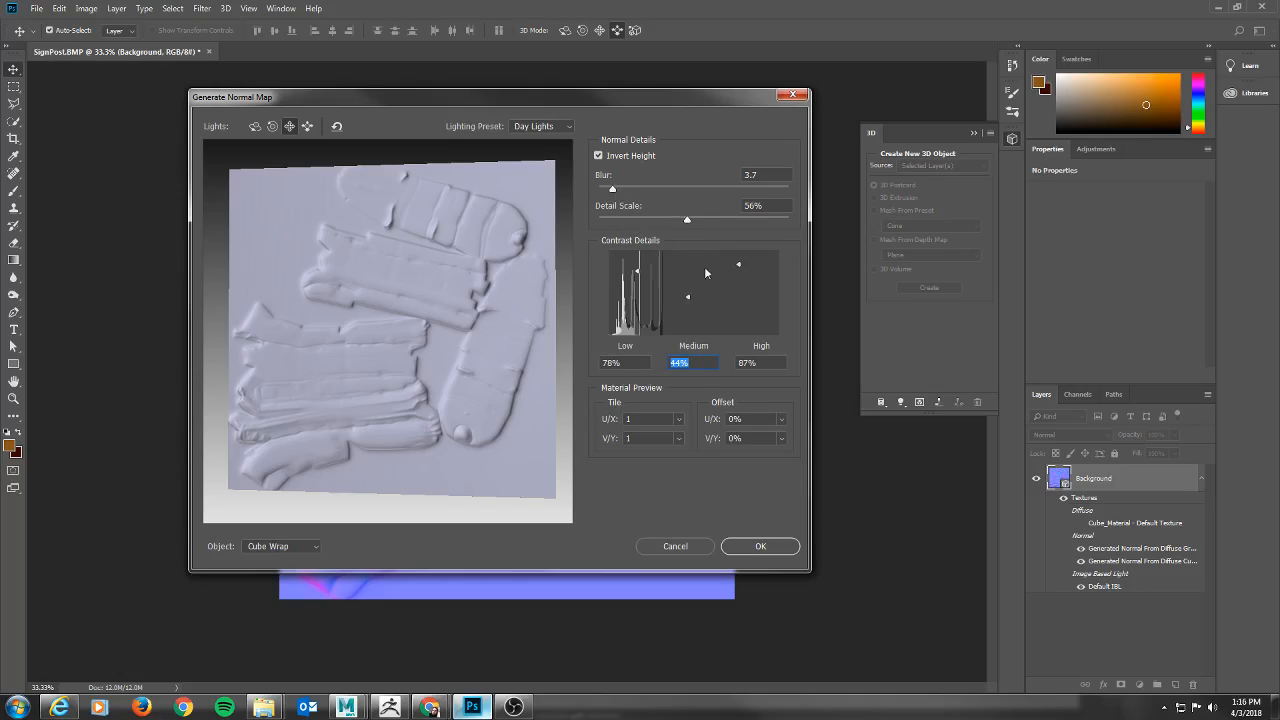
{"action": "left_click", "coordinate": [762, 547]}
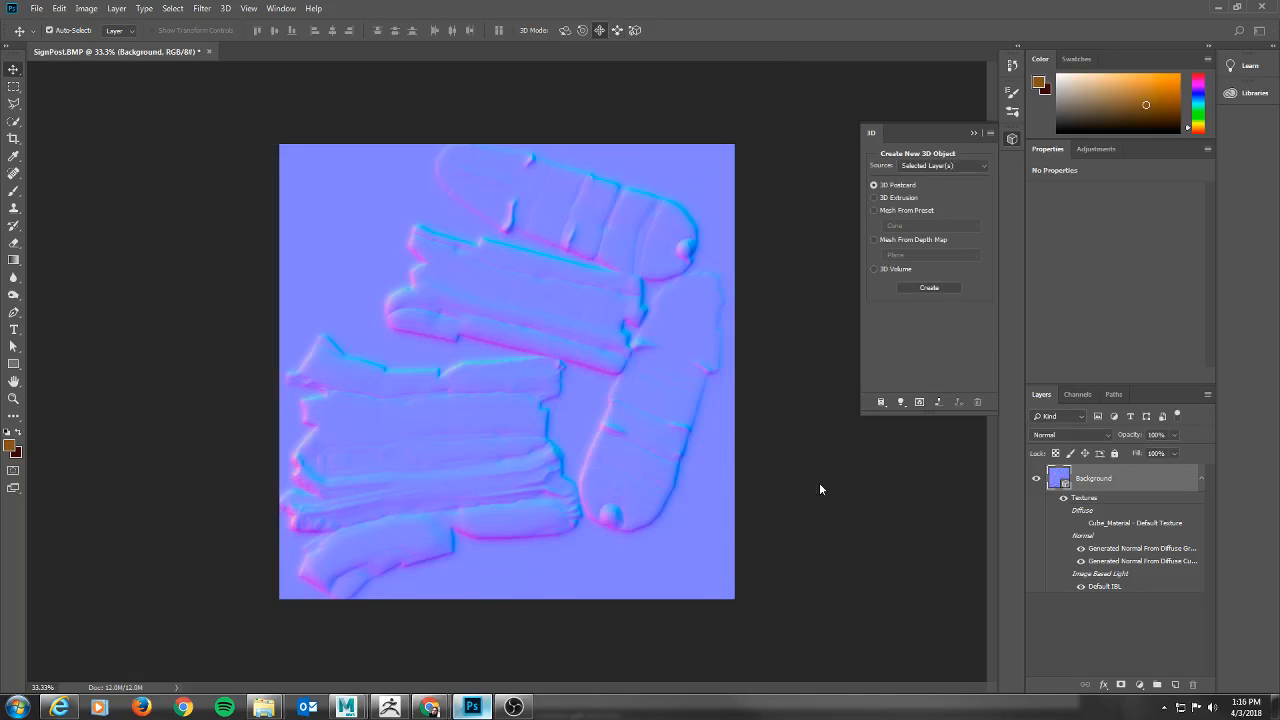
Save the normal map as SignPost_NORMAL in PNG format in the SignPost folder, using the large file size option.
{"action": "left_click", "coordinate": [37, 8]}
{"action": "left_click", "coordinate": [62, 157]}
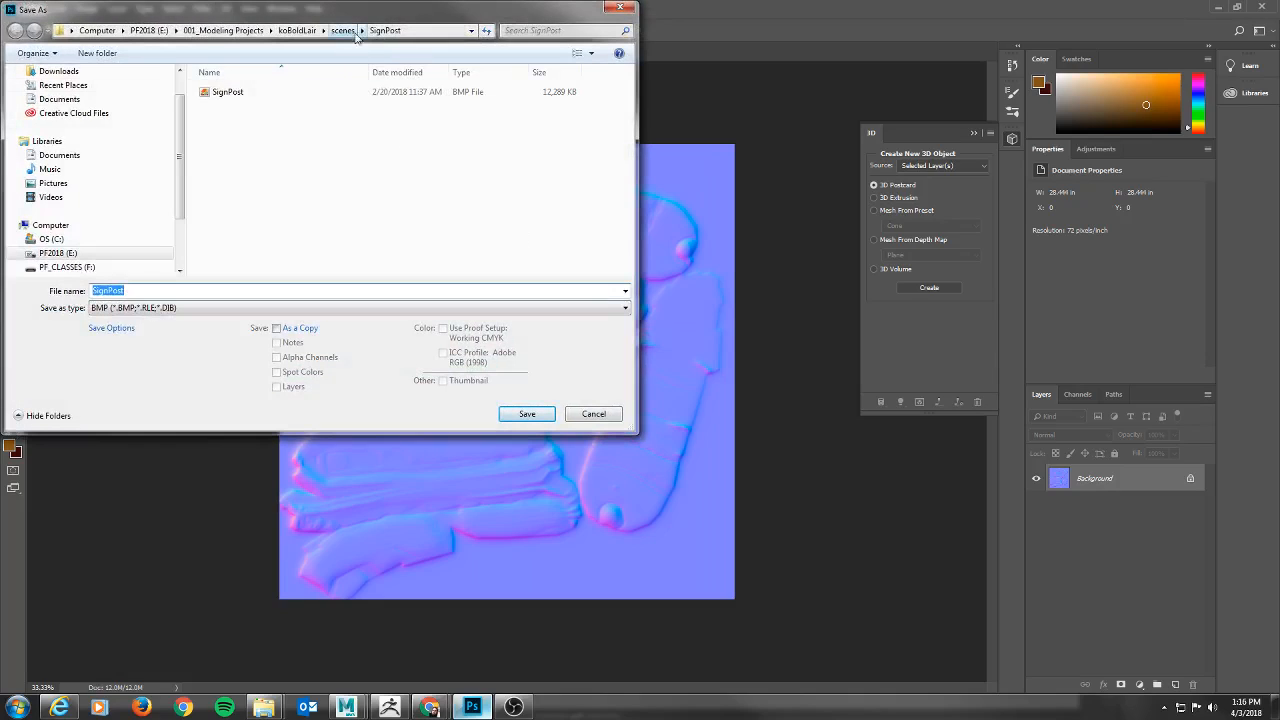
{"action": "left_click", "coordinate": [185, 307]}
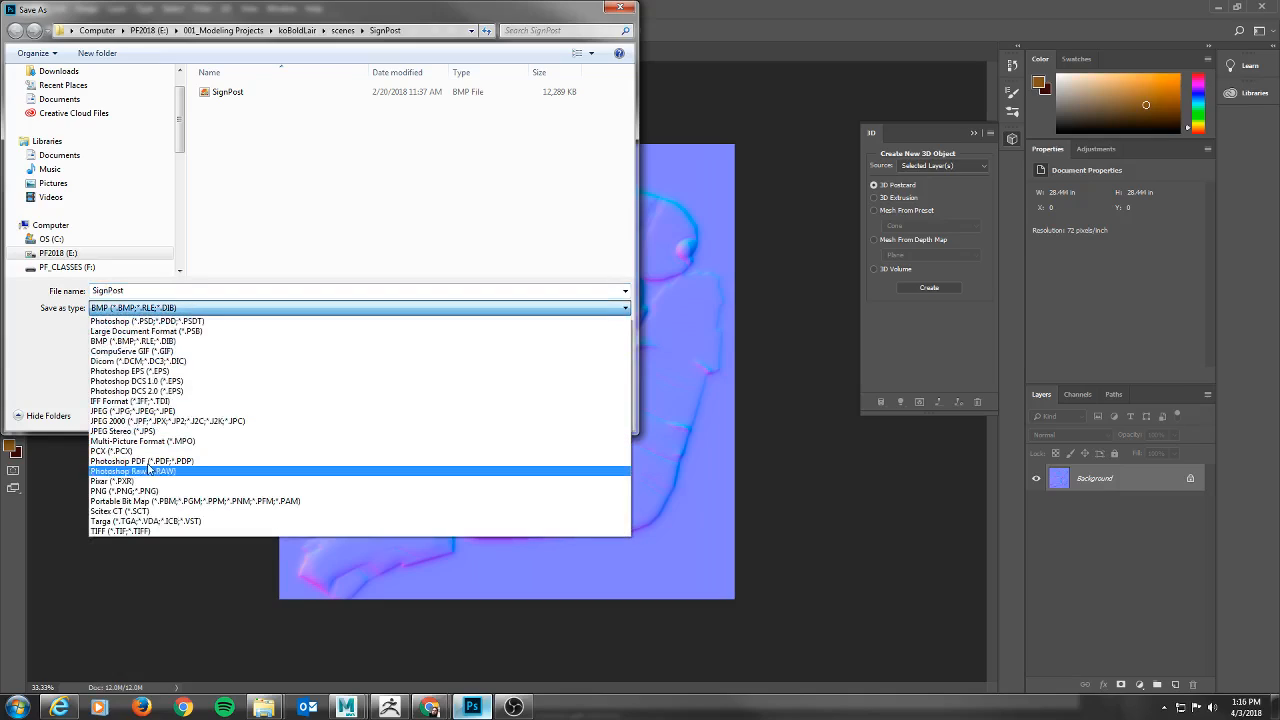
{"action": "left_click", "coordinate": [163, 491]}
{"action": "left_click", "coordinate": [160, 291]}
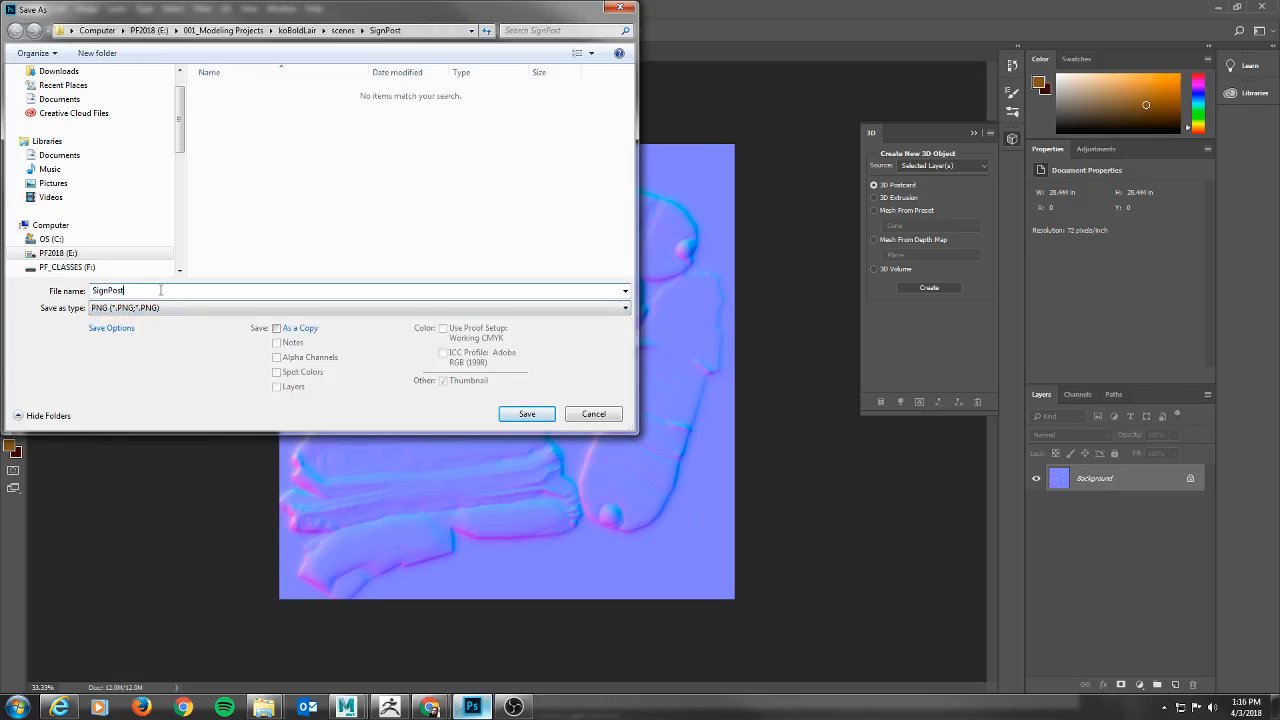
{"action": "type", "text": "_NORMAL"}
{"action": "key", "text": "Return"}
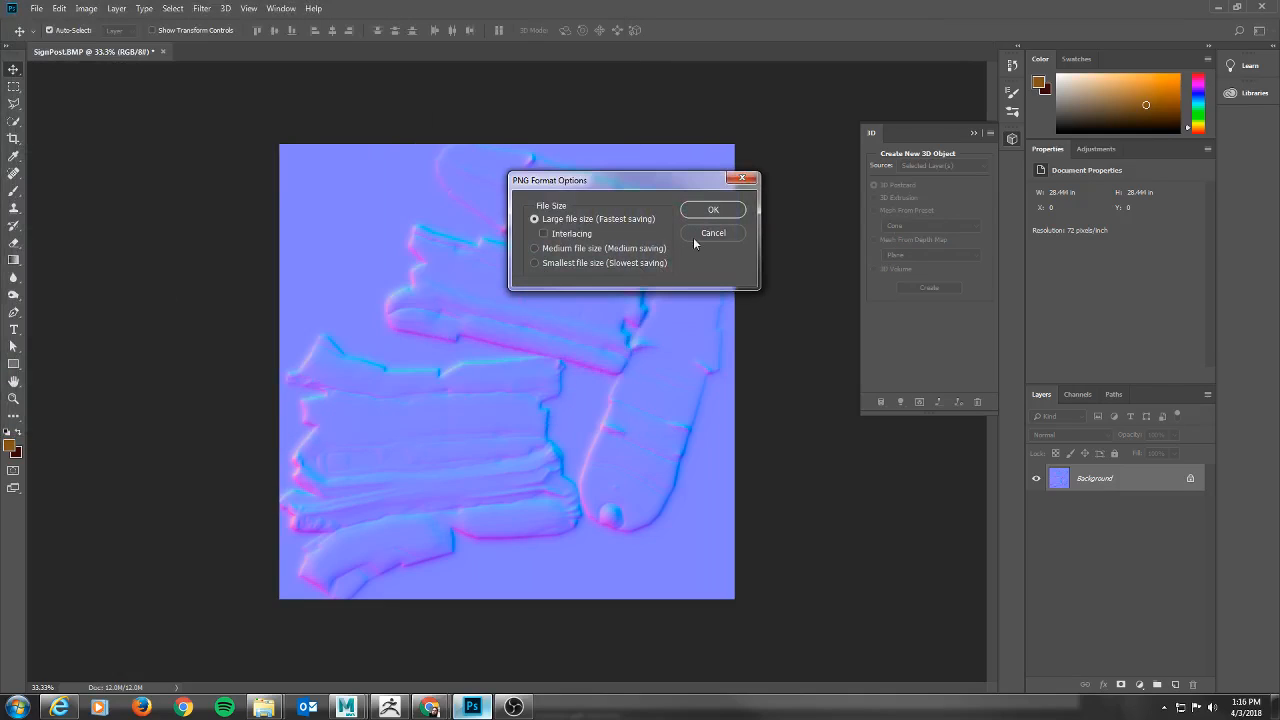
{"action": "left_click", "coordinate": [722, 209]}
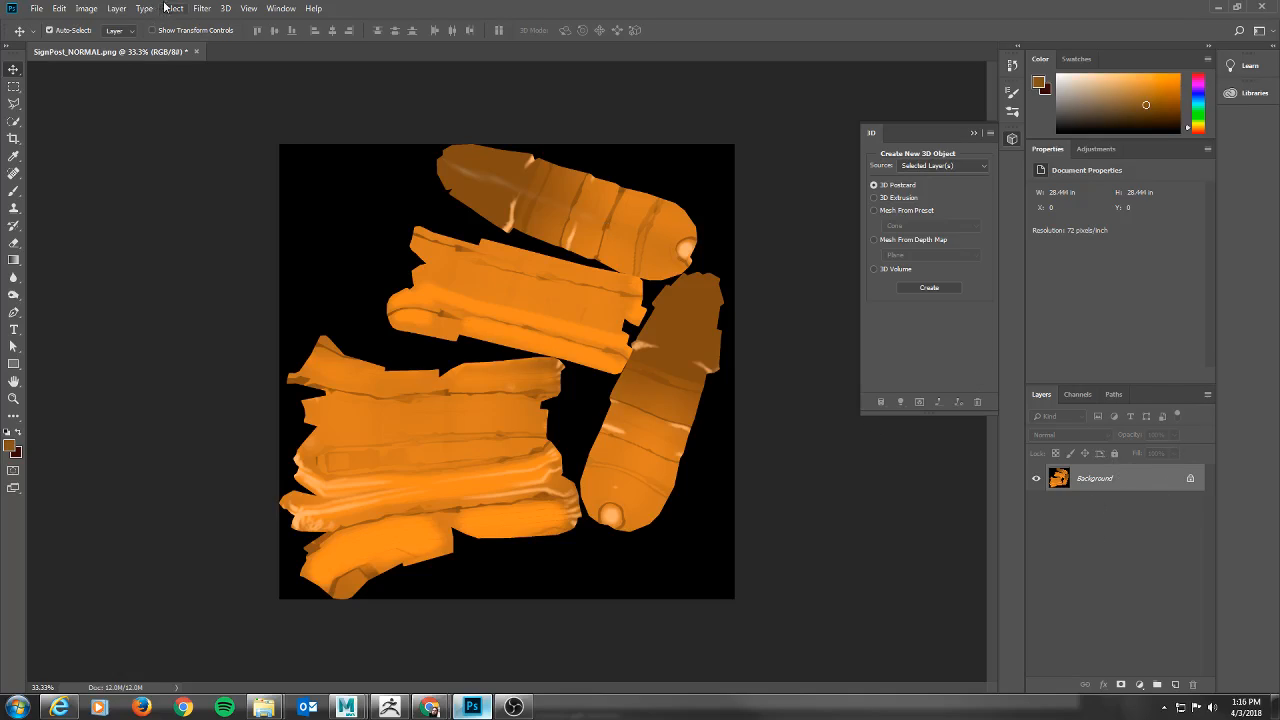
Start the Generate Bump Map filter on the orange signpost texture with the embedded color profile, keeping the canvas in view.
{"action": "left_click", "coordinate": [200, 8]}
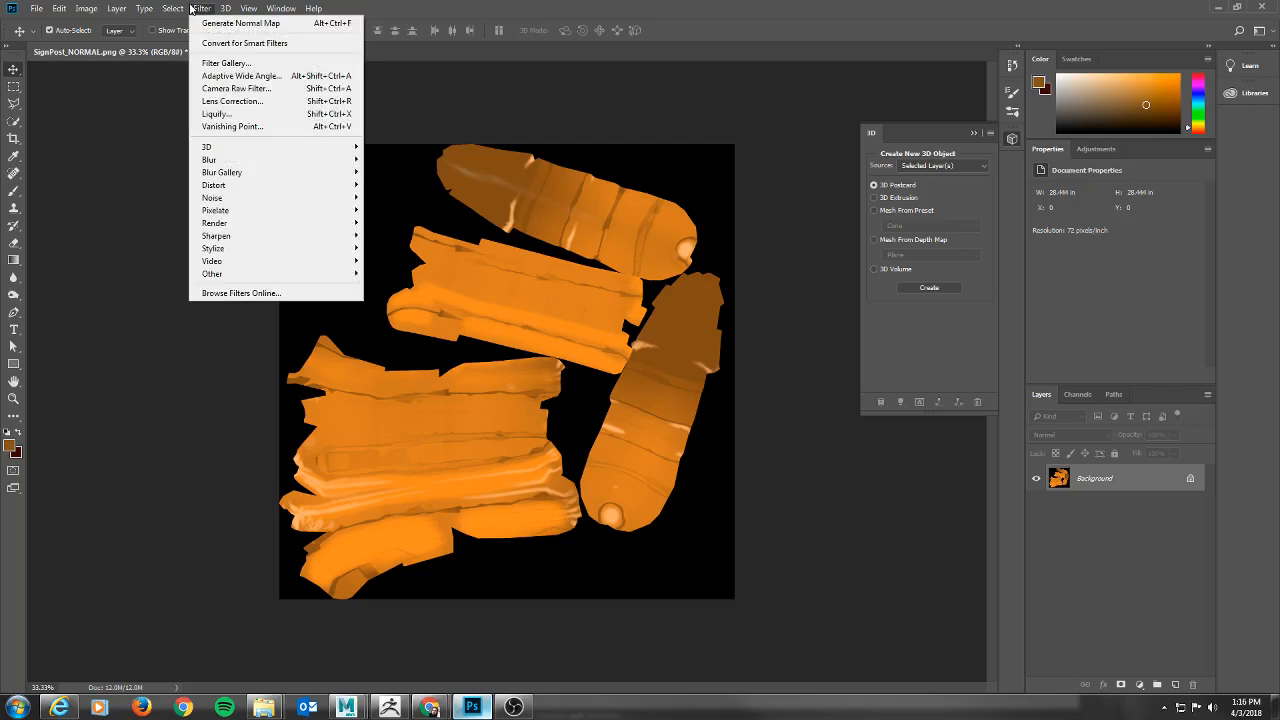
{"action": "mouse_move", "coordinate": [303, 148]}
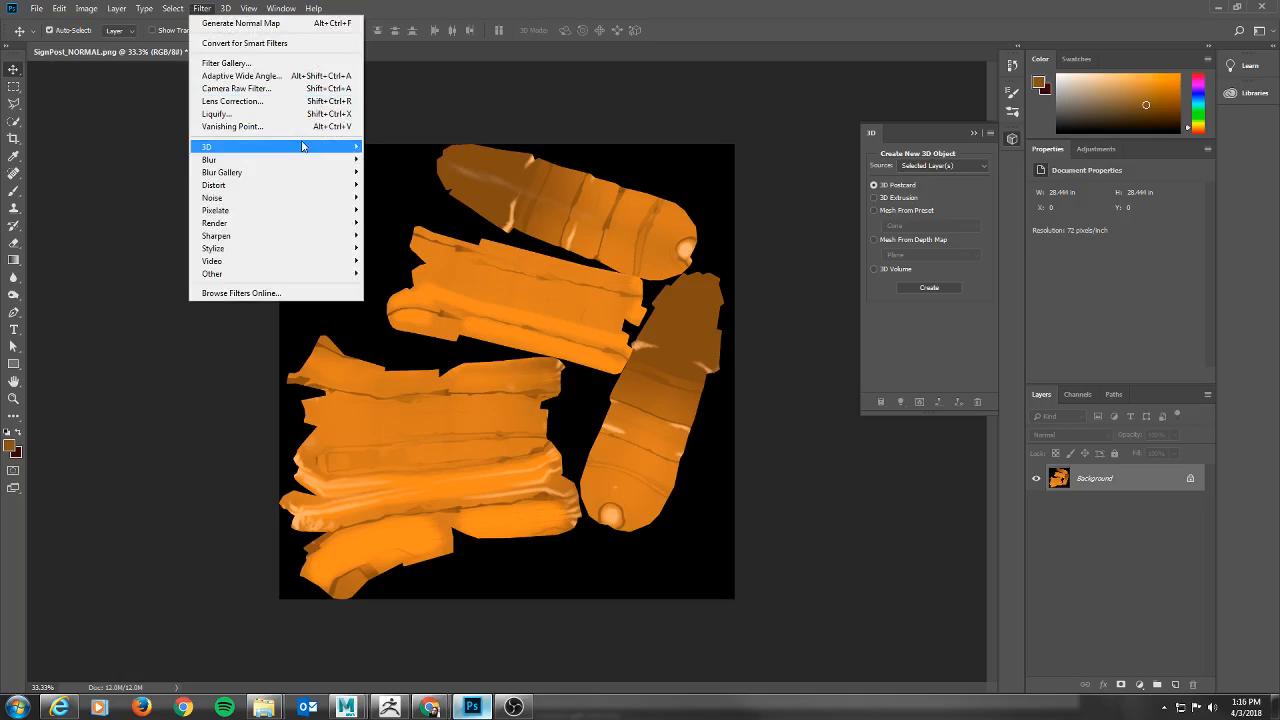
{"action": "left_click", "coordinate": [419, 148]}
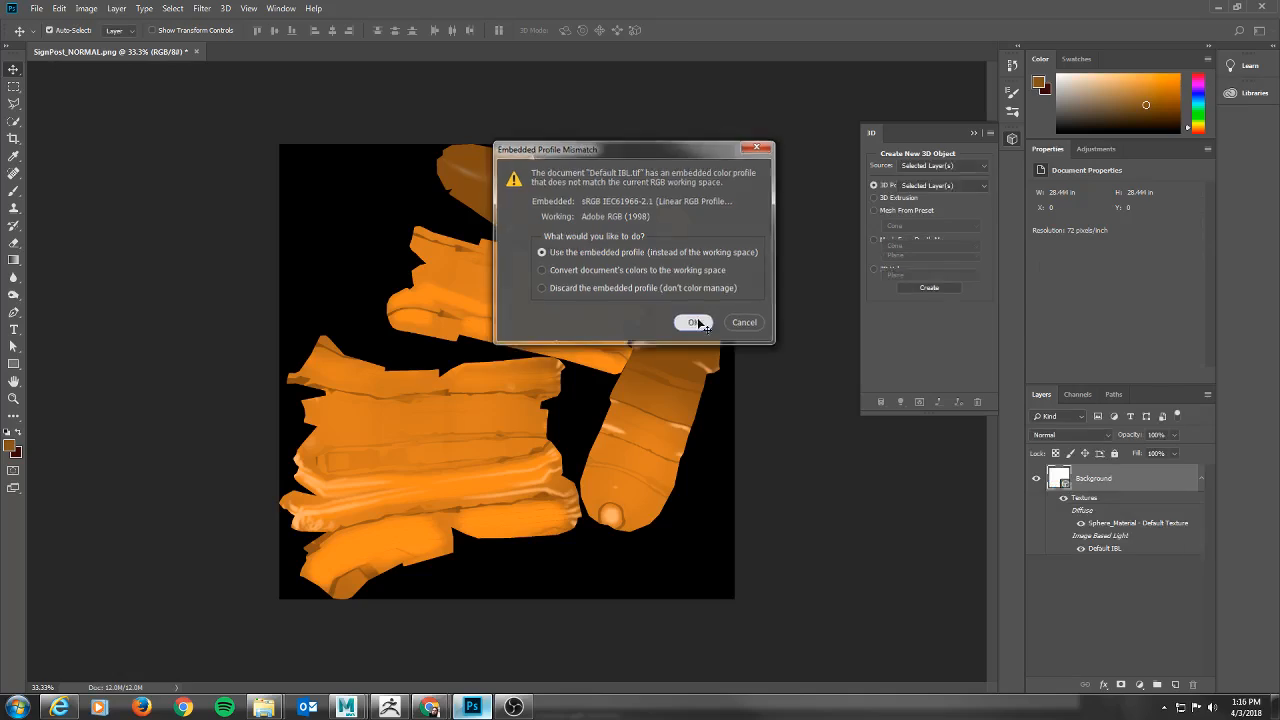
{"action": "left_click", "coordinate": [694, 322]}
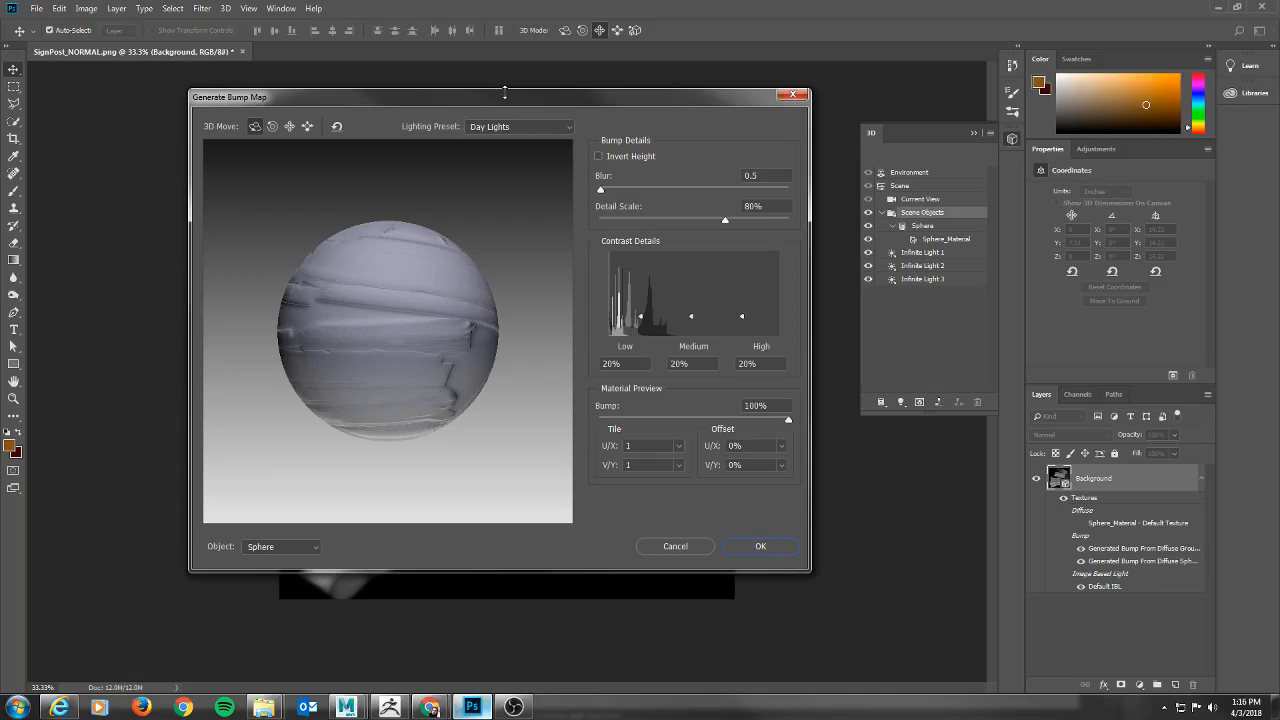
{"action": "left_click_drag", "start_coordinate": [505, 92], "coordinate": [700, 127]}
{"action": "left_click_drag", "start_coordinate": [608, 129], "coordinate": [895, 62]}
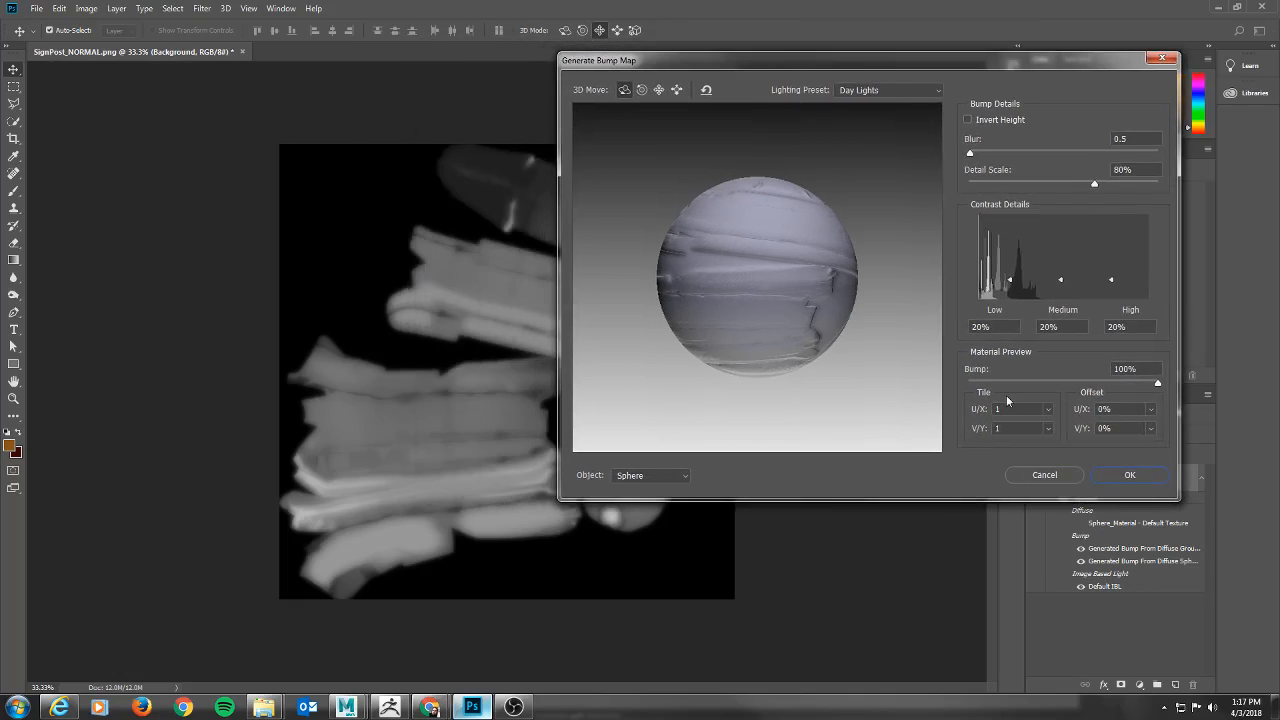
Try to change the bump map's preview object, using the embedded color profile.
{"action": "left_click", "coordinate": [679, 476]}
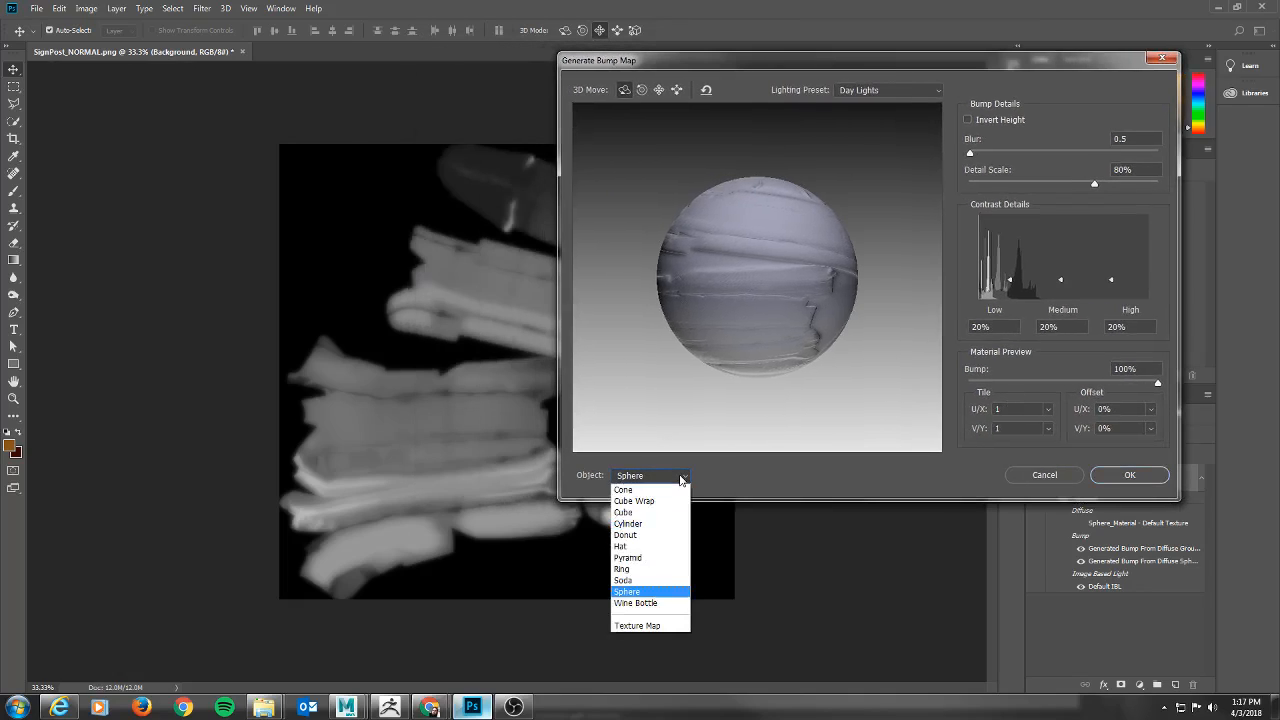
{"action": "left_click", "coordinate": [643, 605]}
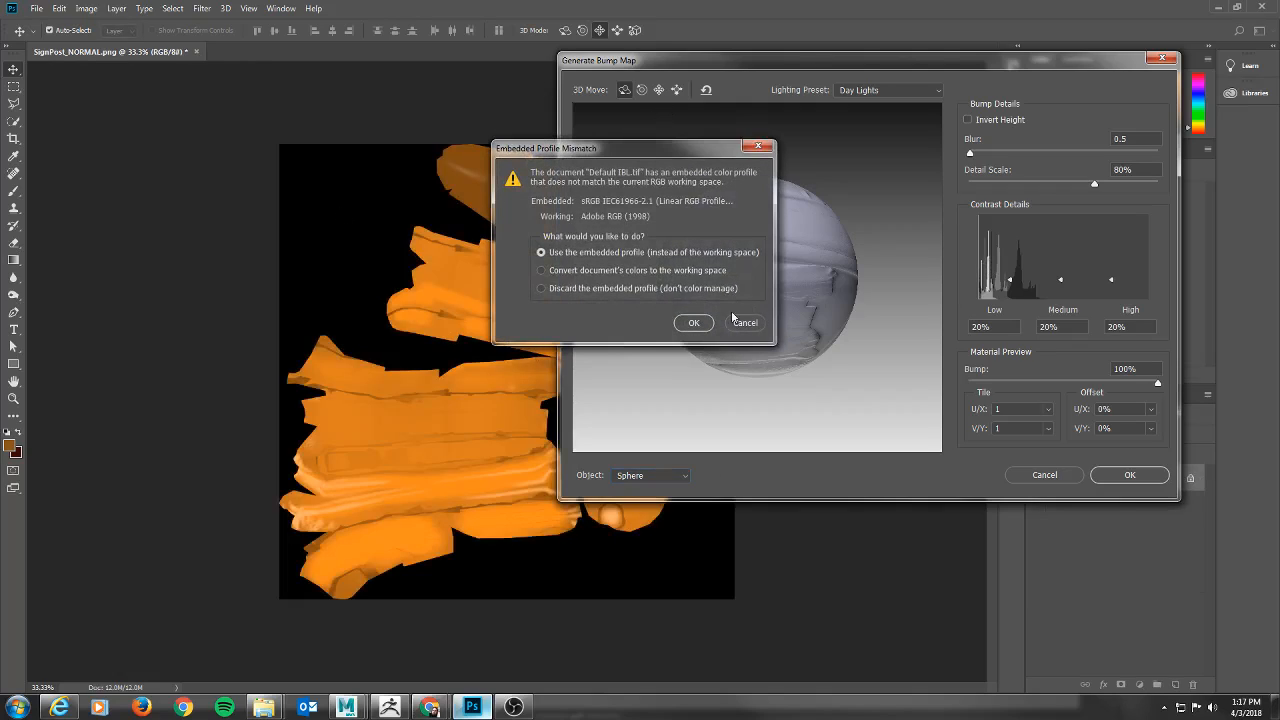
{"action": "left_click", "coordinate": [693, 323]}
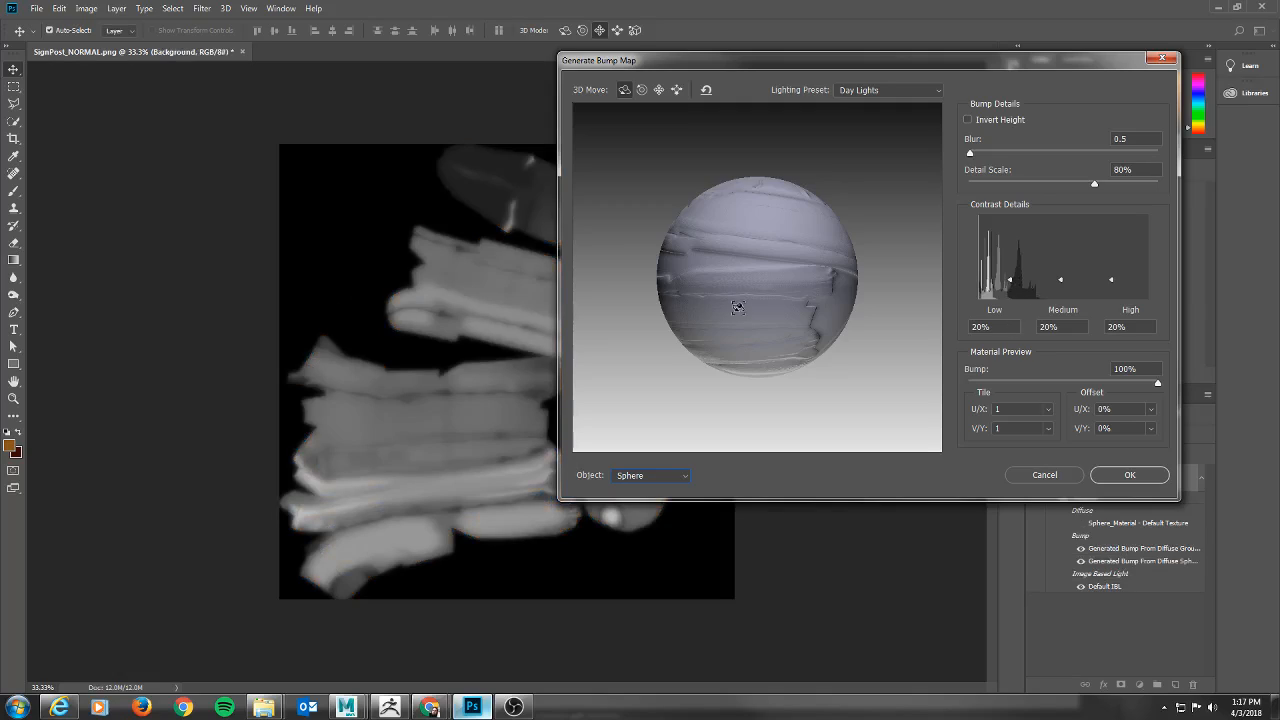
Set the bump map's blur to 3.0, detail scale to 93% and low contrast detail to 15%.
{"action": "mouse_move", "coordinate": [971, 155]}
{"action": "left_mouse_down"}
{"action": "mouse_move", "coordinate": [1002, 156]}
{"action": "mouse_move", "coordinate": [978, 152]}
{"action": "left_mouse_up"}
{"action": "left_click_drag", "start_coordinate": [1132, 190], "coordinate": [1118, 191]}
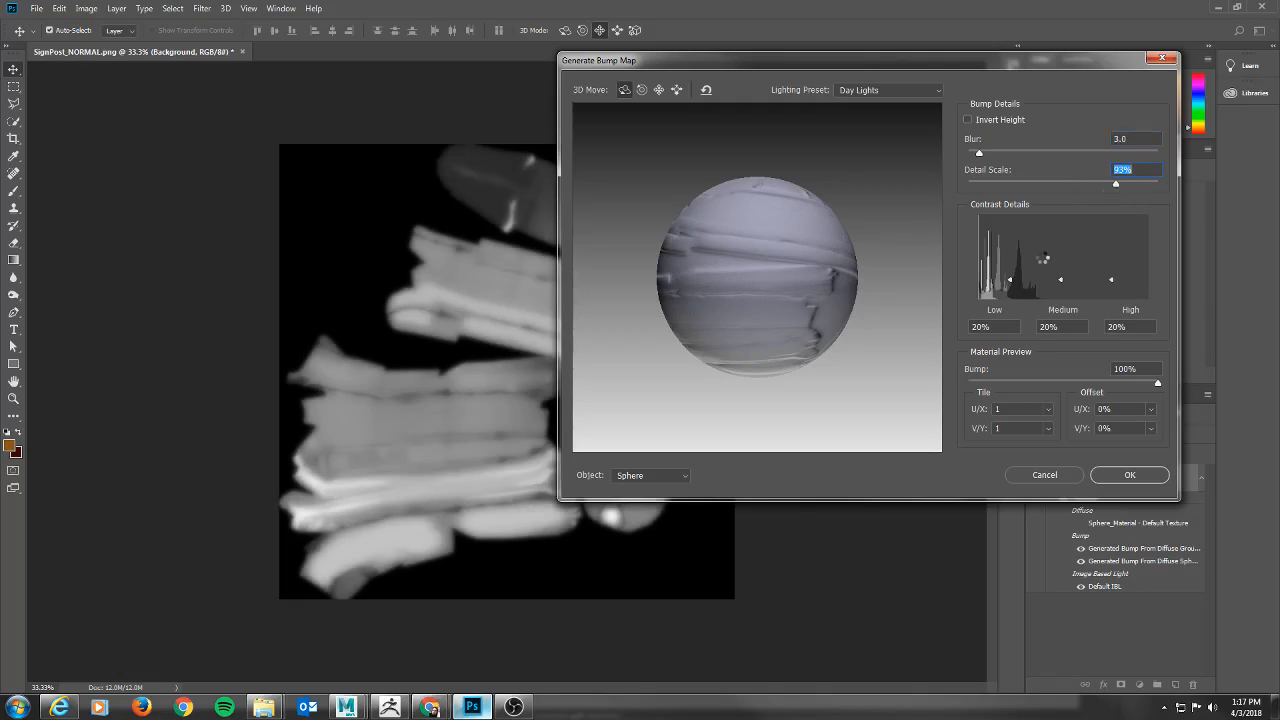
{"action": "mouse_move", "coordinate": [1010, 280]}
{"action": "left_mouse_down"}
{"action": "mouse_move", "coordinate": [1010, 258]}
{"action": "mouse_move", "coordinate": [1012, 273]}
{"action": "left_mouse_up"}
{"action": "key", "text": "Tab"}
{"action": "left_click", "coordinate": [1012, 288]}
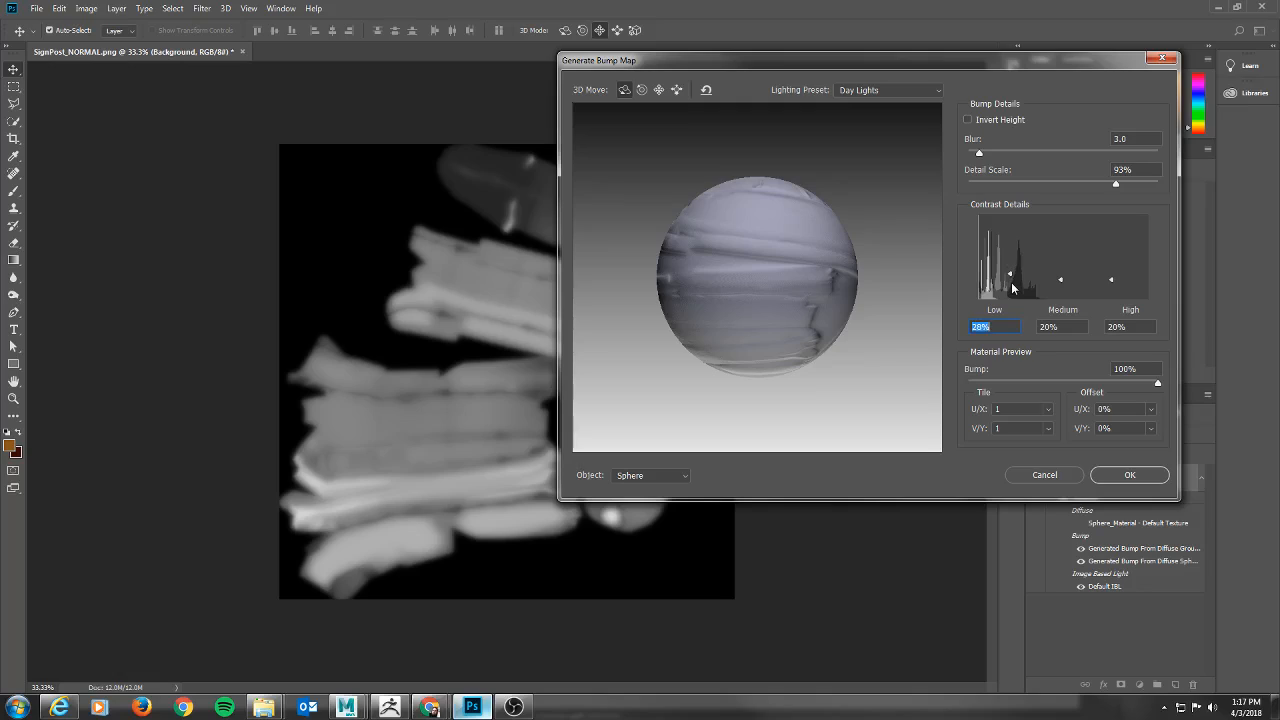
{"action": "left_click_drag", "start_coordinate": [1012, 288], "coordinate": [1013, 296]}
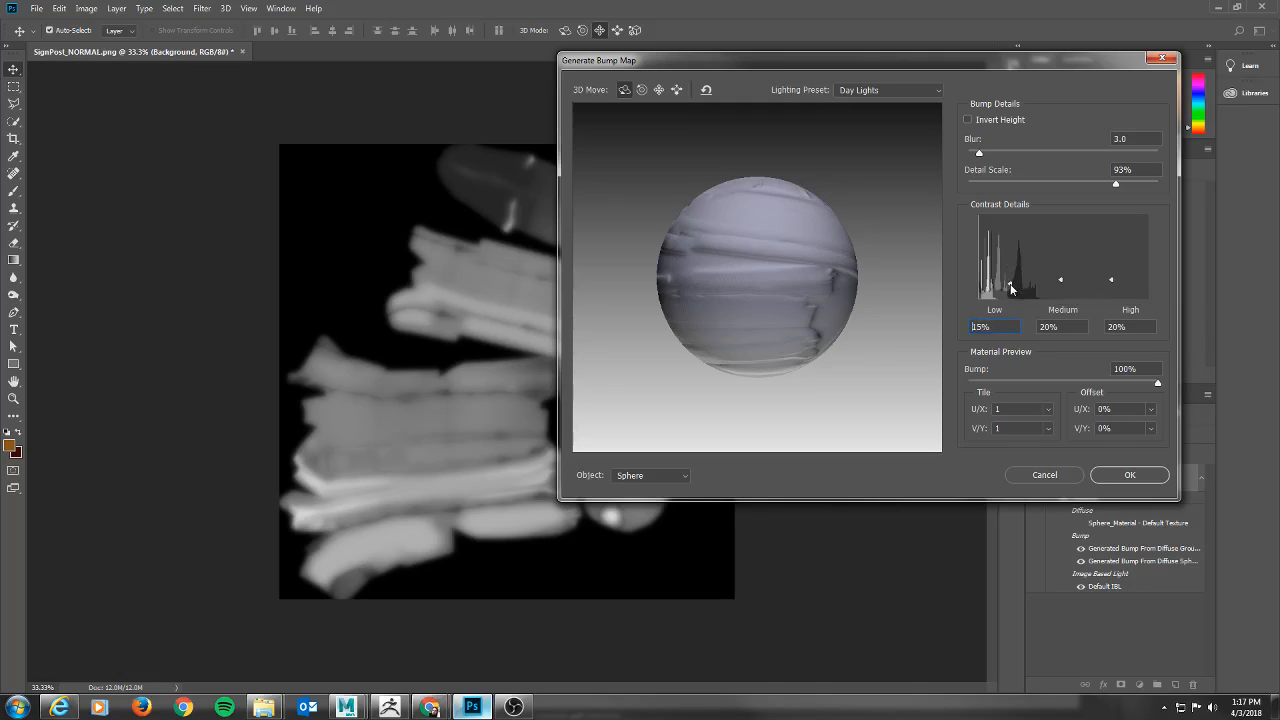
Set the bump map's medium and high contrast details to 80% each.
{"action": "left_click", "coordinate": [1060, 261]}
{"action": "left_click_drag", "start_coordinate": [1059, 258], "coordinate": [1062, 246]}
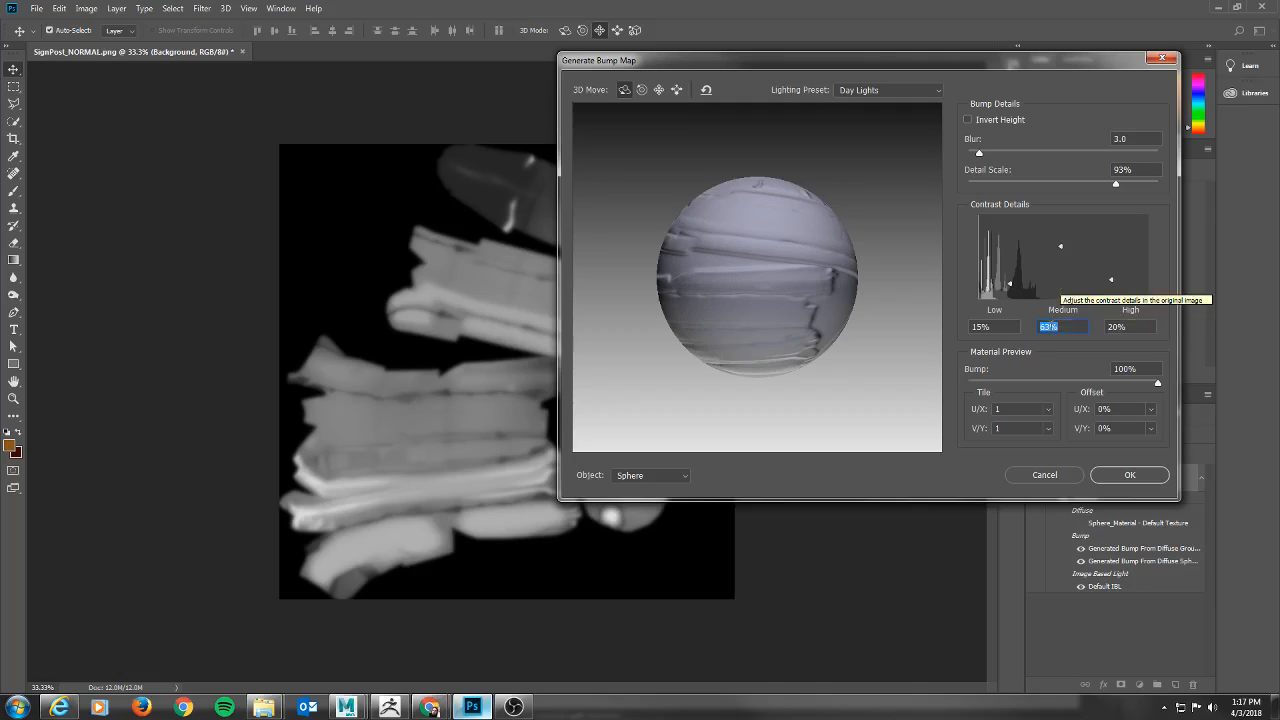
{"action": "type", "text": "10"}
{"action": "key", "text": "Return"}
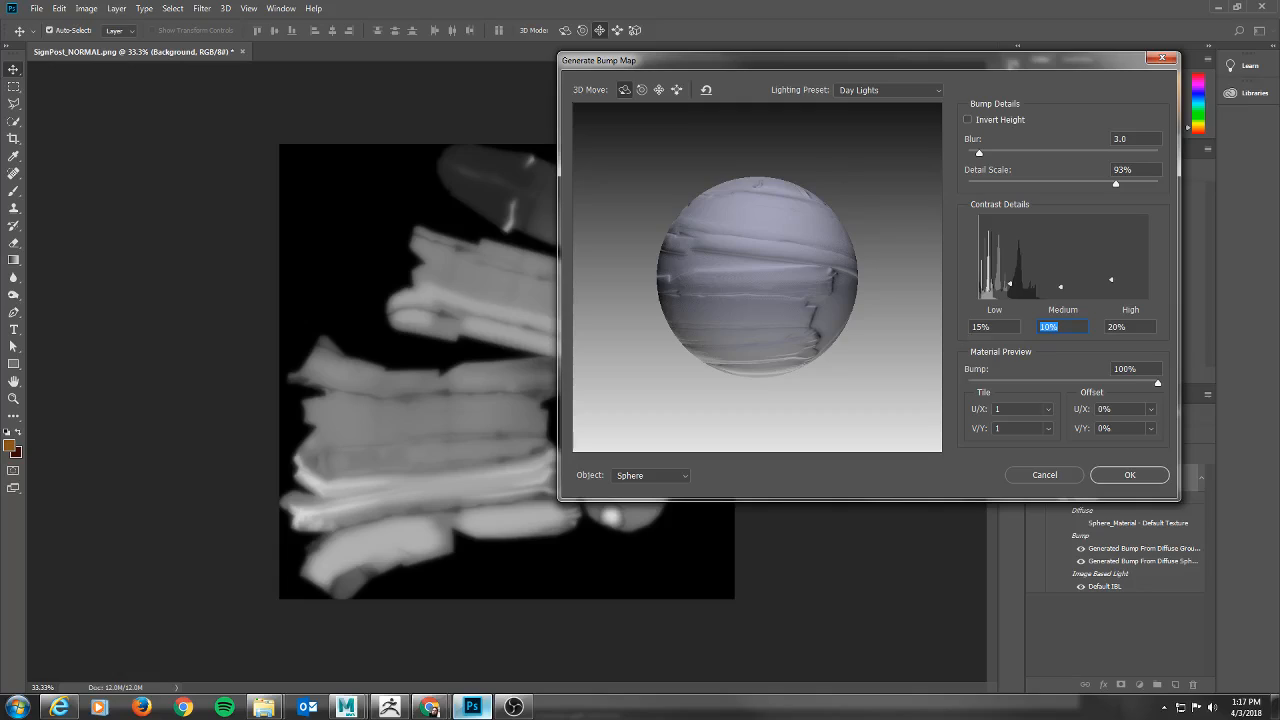
{"action": "type", "text": "80"}
{"action": "key", "text": "Tab"}
{"action": "type", "text": "80"}
{"action": "key", "text": "Tab"}
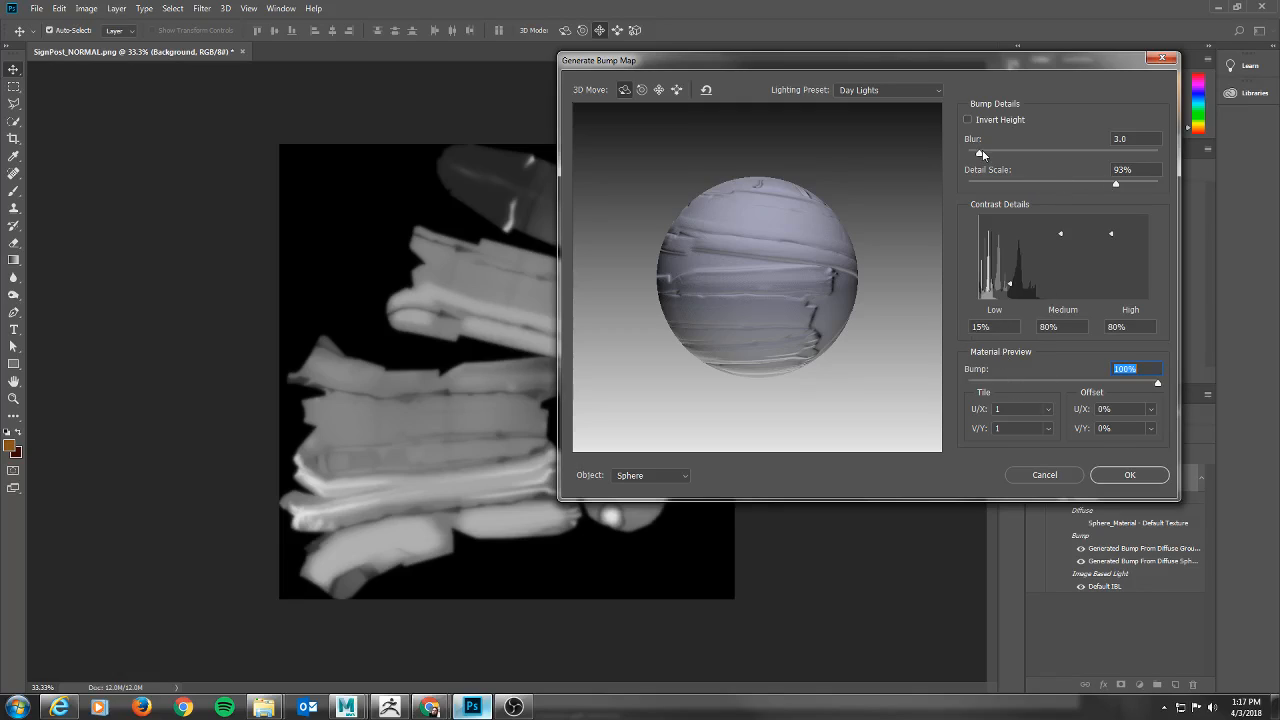
Try blur values of 1, 5 and 10 on the bump map.
{"action": "left_click", "coordinate": [1150, 138]}
{"action": "type", "text": "1"}
{"action": "key", "text": "Tab"}
{"action": "key", "text": "shift+Tab"}
{"action": "type", "text": "5"}
{"action": "key", "text": "Tab"}
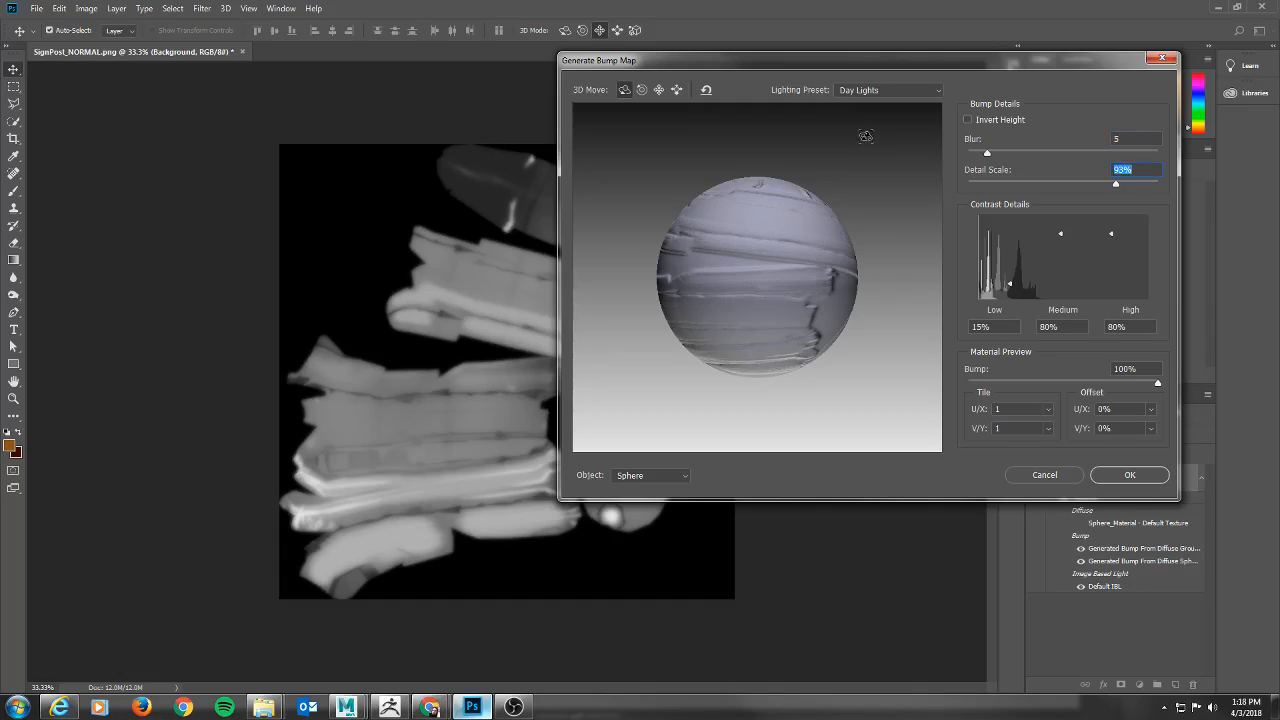
{"action": "key", "text": "shift+Tab"}
{"action": "type", "text": "10"}
{"action": "key", "text": "Tab"}
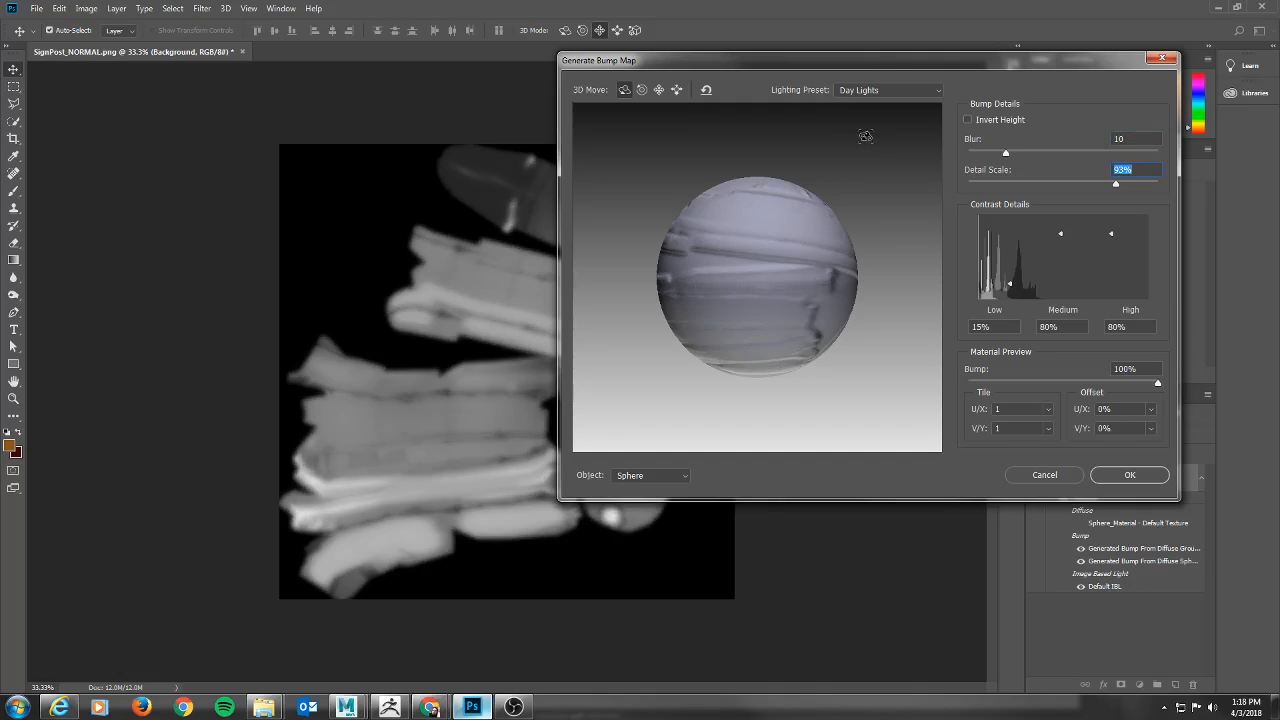
Set the bump map's blur to 1 and apply the Generate Bump Map filter.
{"action": "key", "text": "shift+Tab"}
{"action": "type", "text": "1"}
{"action": "key", "text": "Tab"}
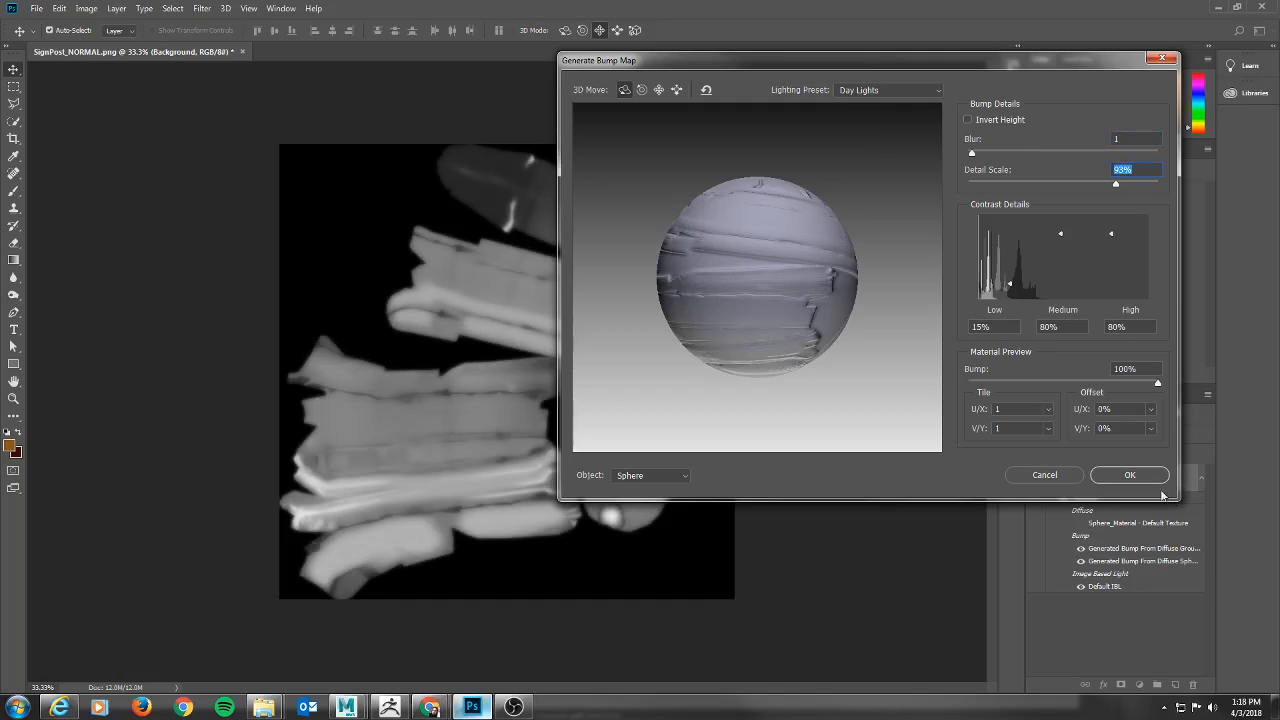
{"action": "left_click", "coordinate": [1129, 475]}
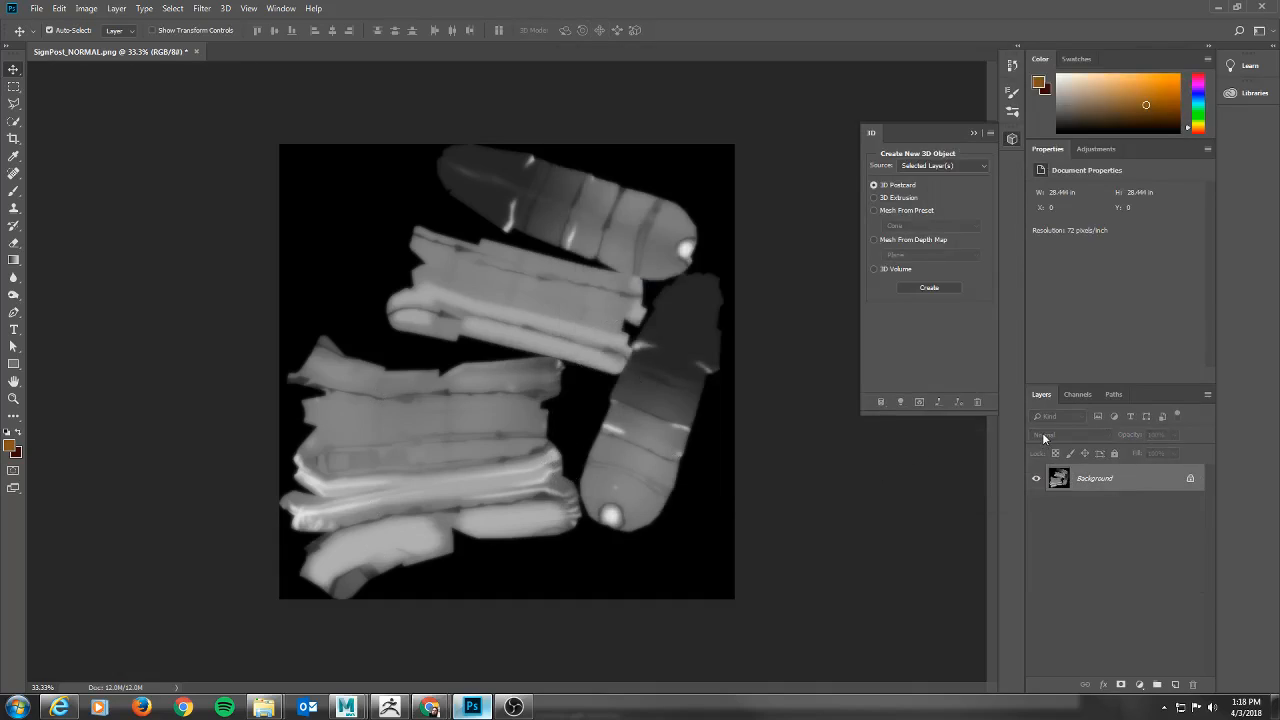
Add a Brightness/Contrast adjustment layer over the bump map with brightness 65 and contrast -24.
{"action": "left_click", "coordinate": [1139, 685]}
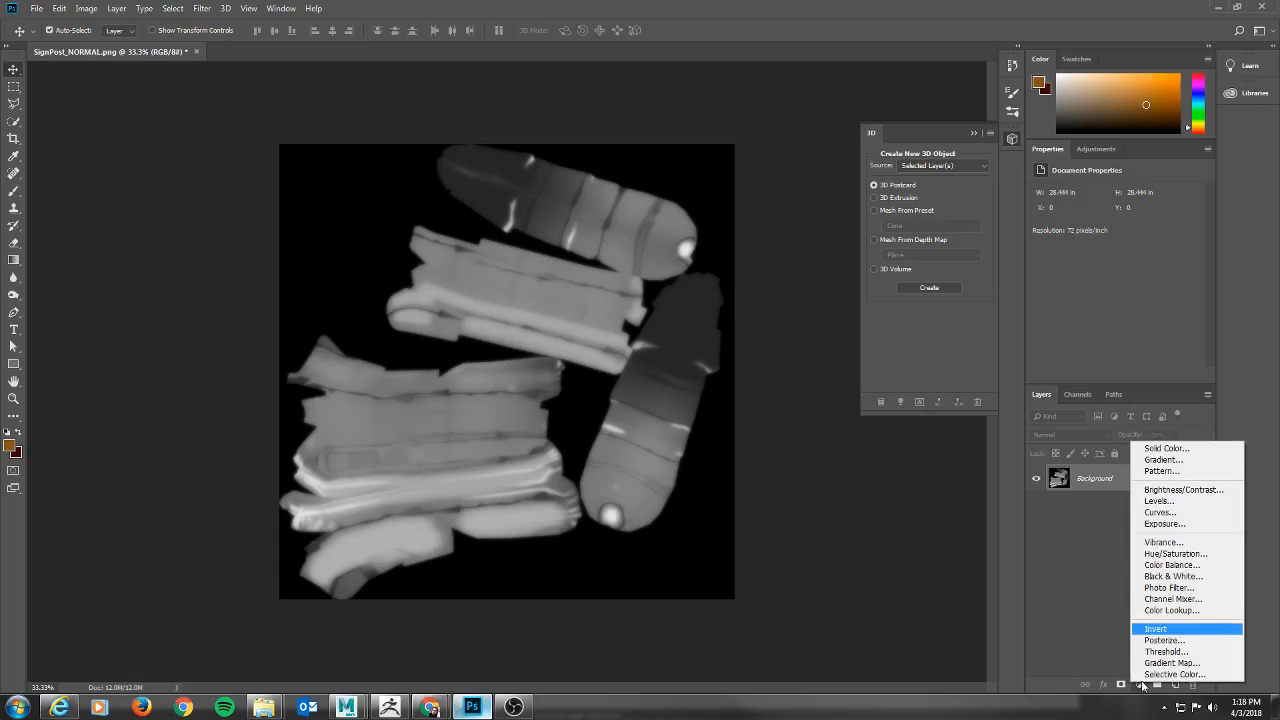
{"action": "left_click", "coordinate": [1182, 490]}
{"action": "left_click_drag", "start_coordinate": [1117, 230], "coordinate": [1155, 231]}
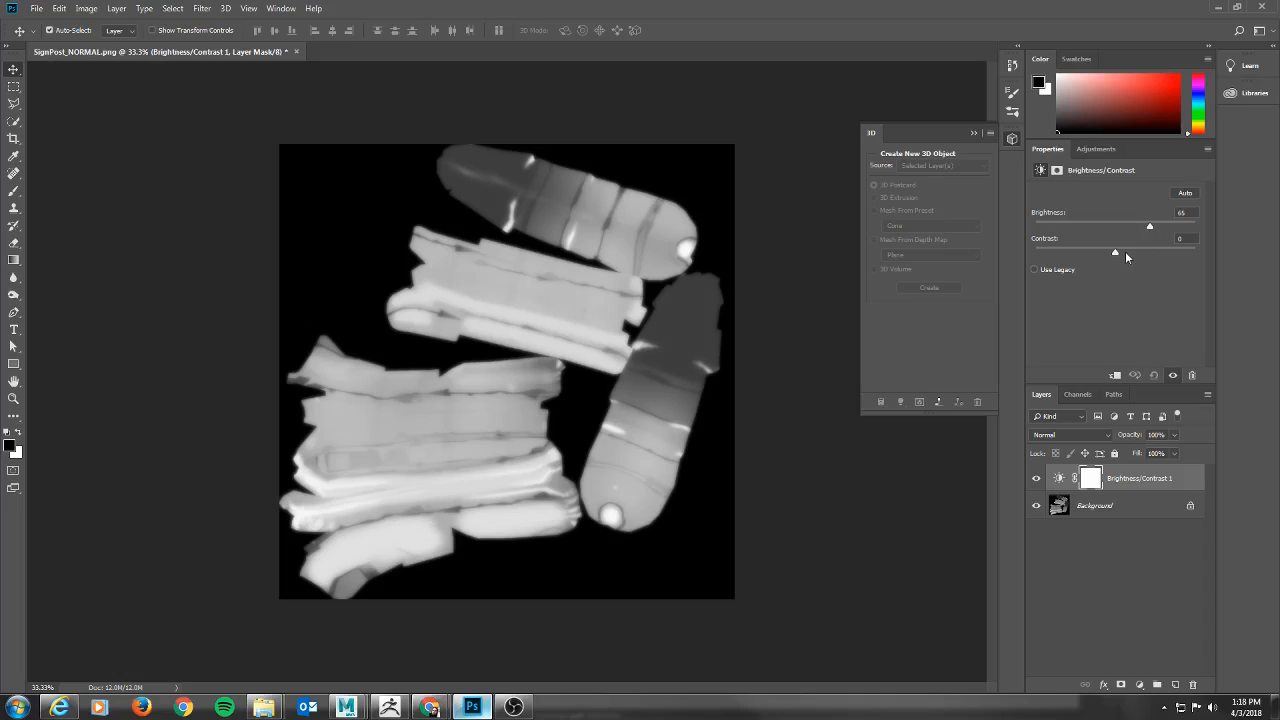
{"action": "left_click", "coordinate": [1164, 252]}
{"action": "left_click_drag", "start_coordinate": [1143, 253], "coordinate": [1085, 248]}
{"action": "mouse_move", "coordinate": [1068, 254]}
{"action": "left_mouse_down"}
{"action": "mouse_move", "coordinate": [1095, 256]}
{"action": "mouse_move", "coordinate": [1077, 258]}
{"action": "left_mouse_up"}
Start saving the adjusted bump map as a separate file and choose PNG as the file type.
{"action": "left_click", "coordinate": [36, 8]}
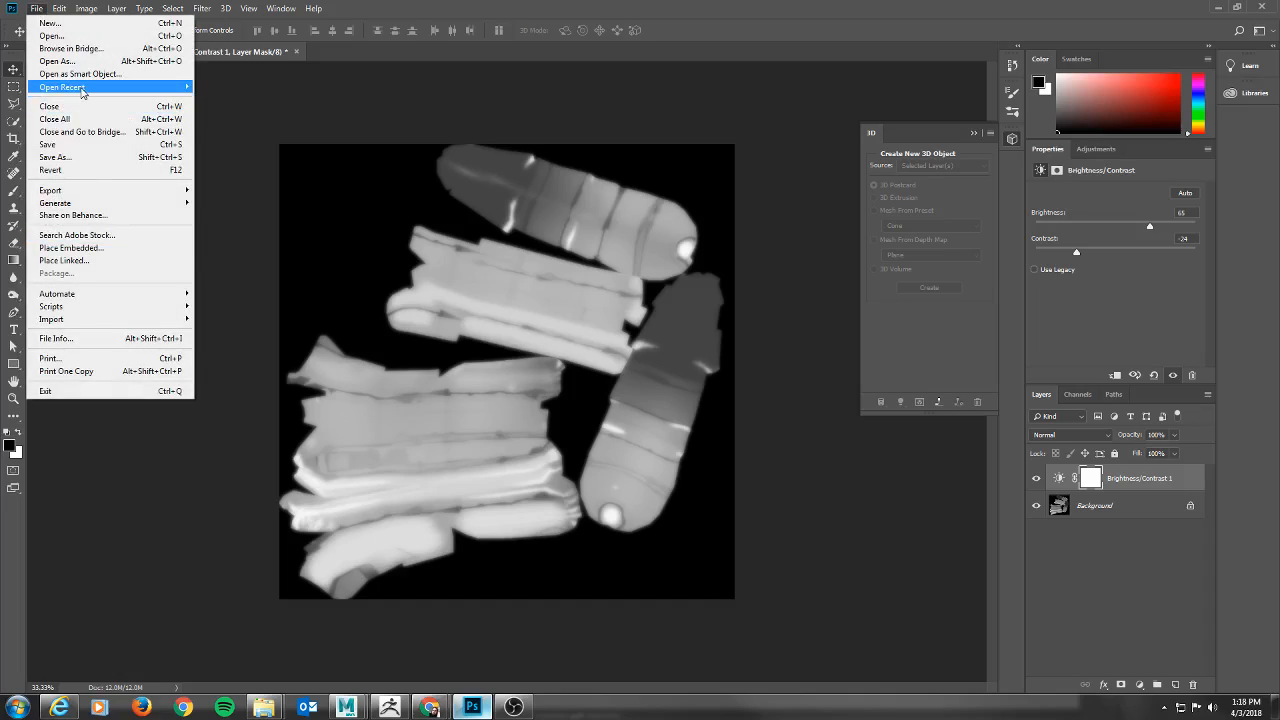
{"action": "mouse_move", "coordinate": [82, 90]}
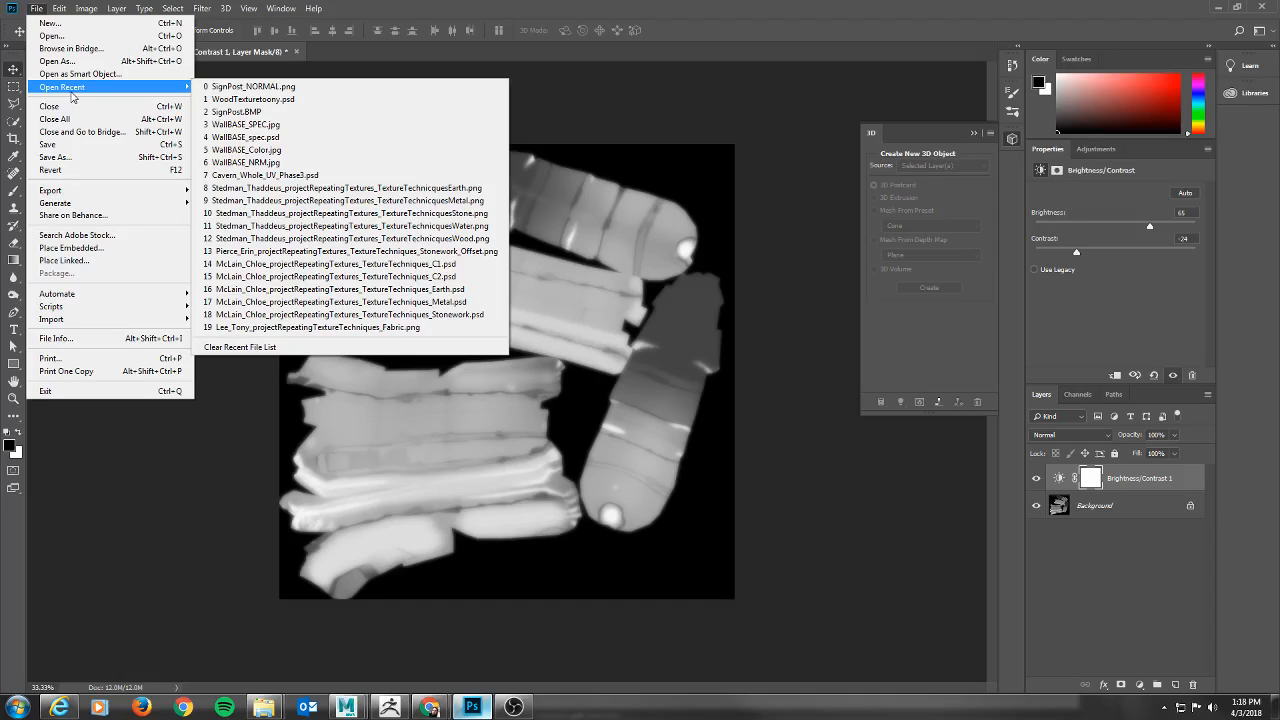
{"action": "left_click", "coordinate": [60, 157]}
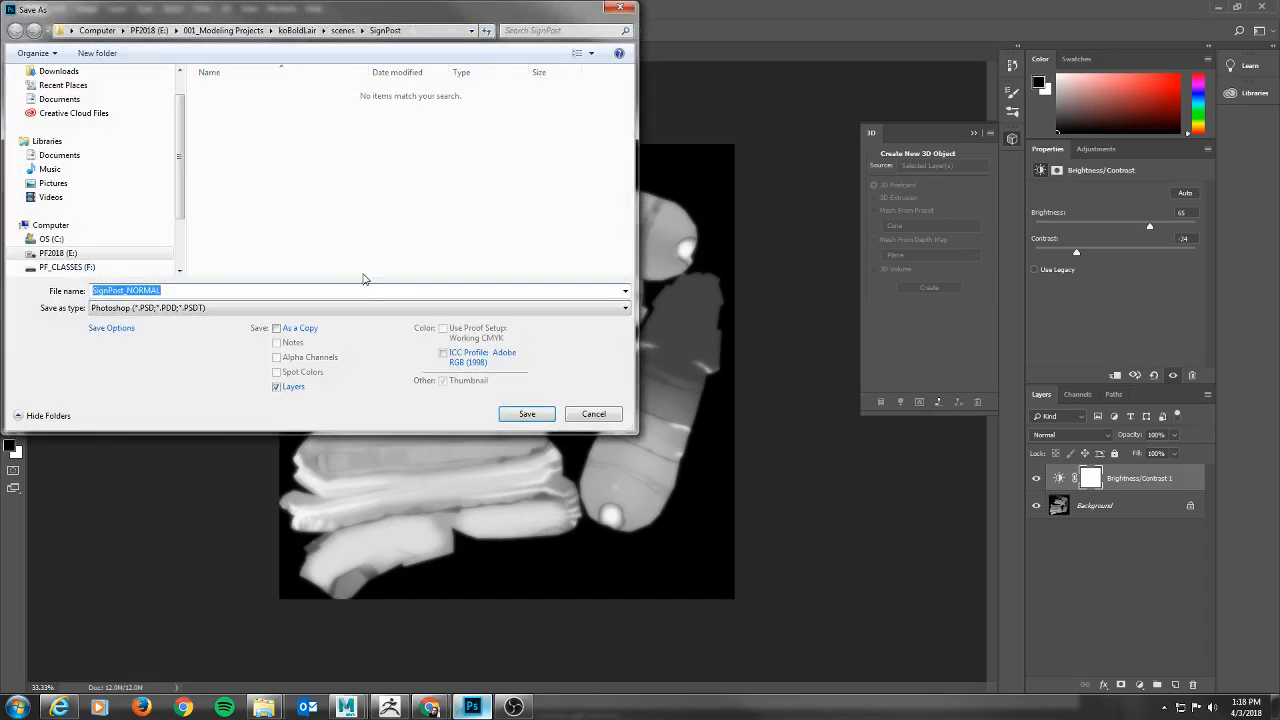
{"action": "left_click", "coordinate": [200, 308]}
{"action": "left_click", "coordinate": [200, 312]}
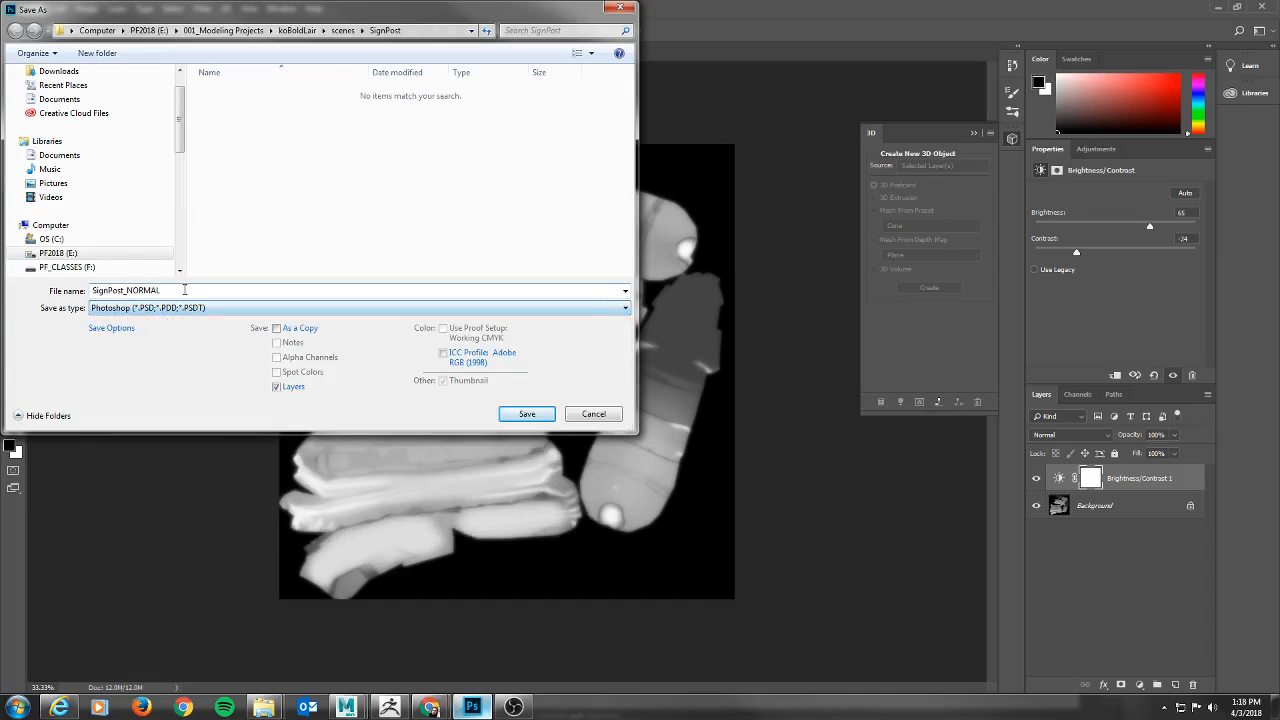
{"action": "left_click", "coordinate": [176, 308]}
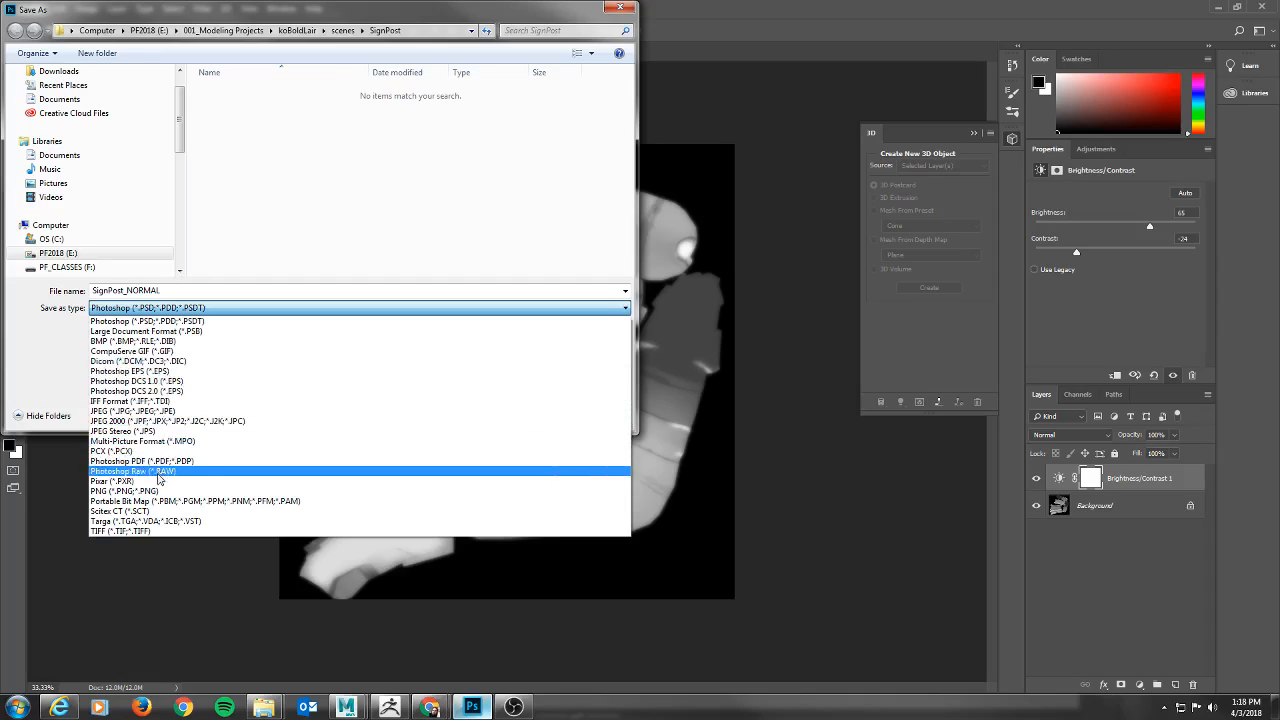
{"action": "left_click", "coordinate": [156, 491]}
Name the bump map file SignPost_HGT and save it with the large file size PNG option.
{"action": "left_click", "coordinate": [175, 291]}
{"action": "left_click", "coordinate": [189, 292]}
{"action": "key", "text": "BackSpace"}
{"action": "key", "text": "BackSpace"}
{"action": "key", "text": "BackSpace"}
{"action": "key", "text": "BackSpace"}
{"action": "key", "text": "BackSpace"}
{"action": "key", "text": "BackSpace"}
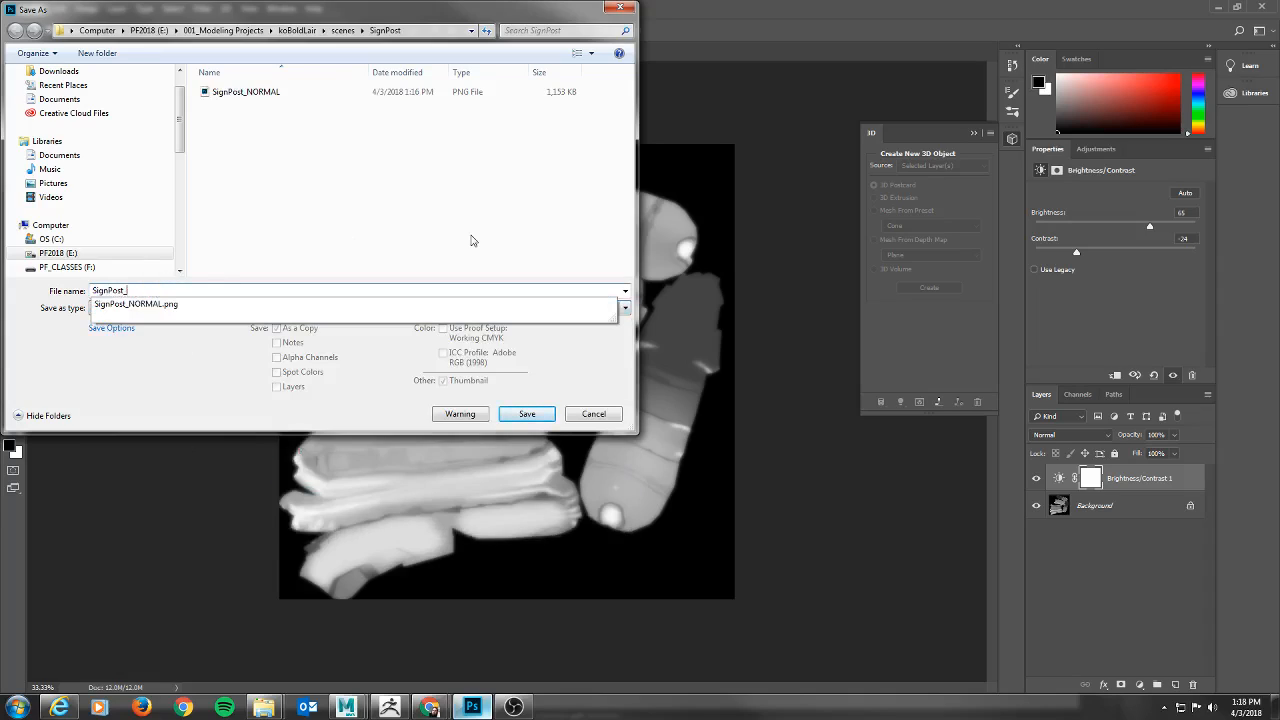
{"action": "type", "text": "HGT"}
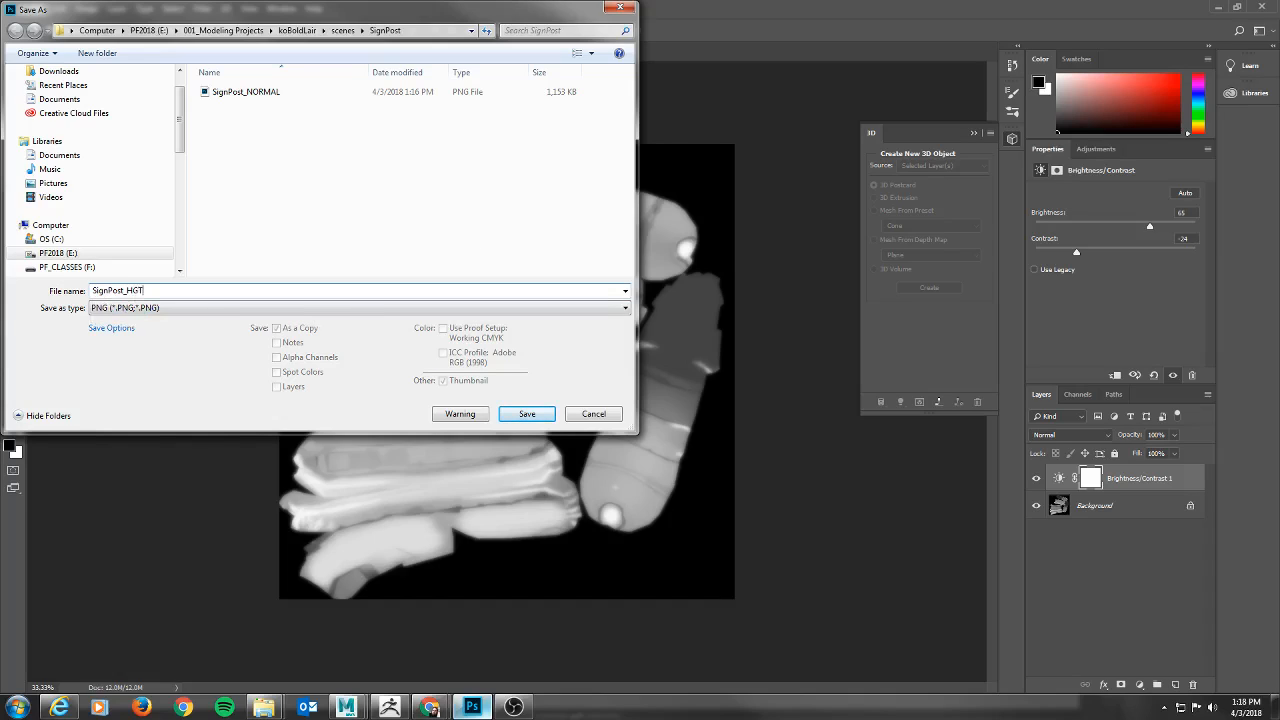
{"action": "key", "text": "Return"}
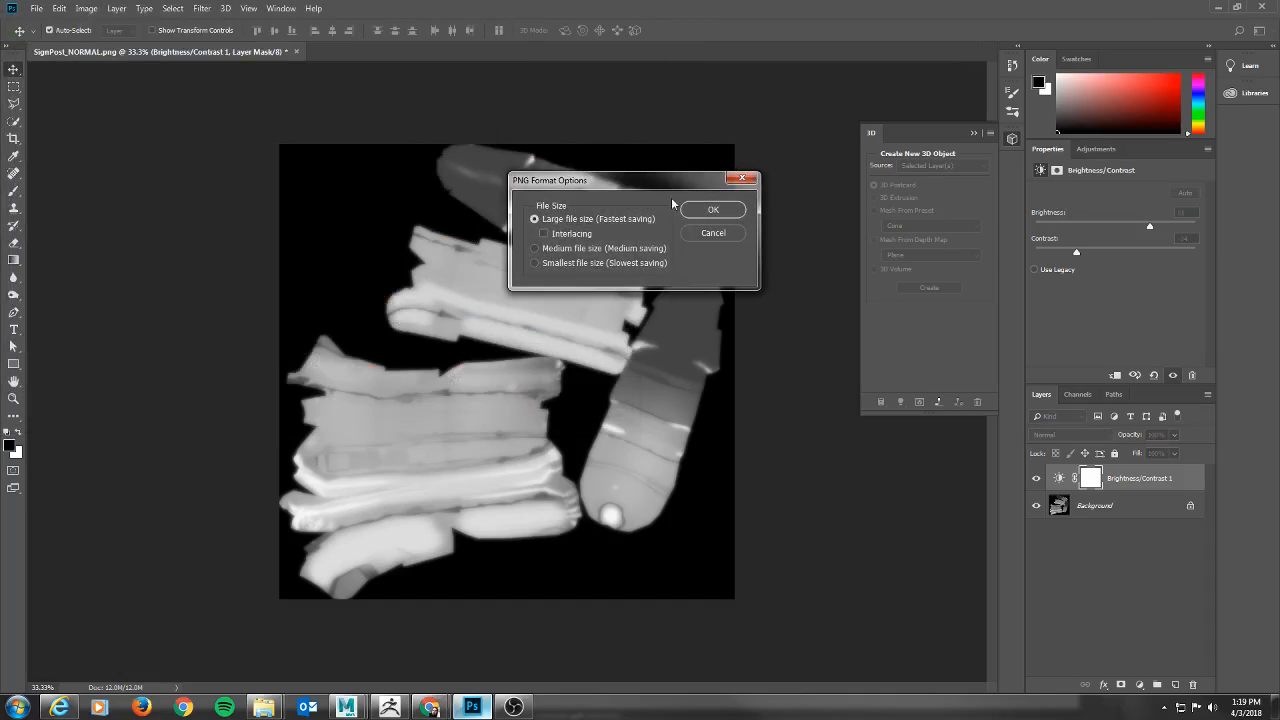
{"action": "left_click", "coordinate": [710, 209]}
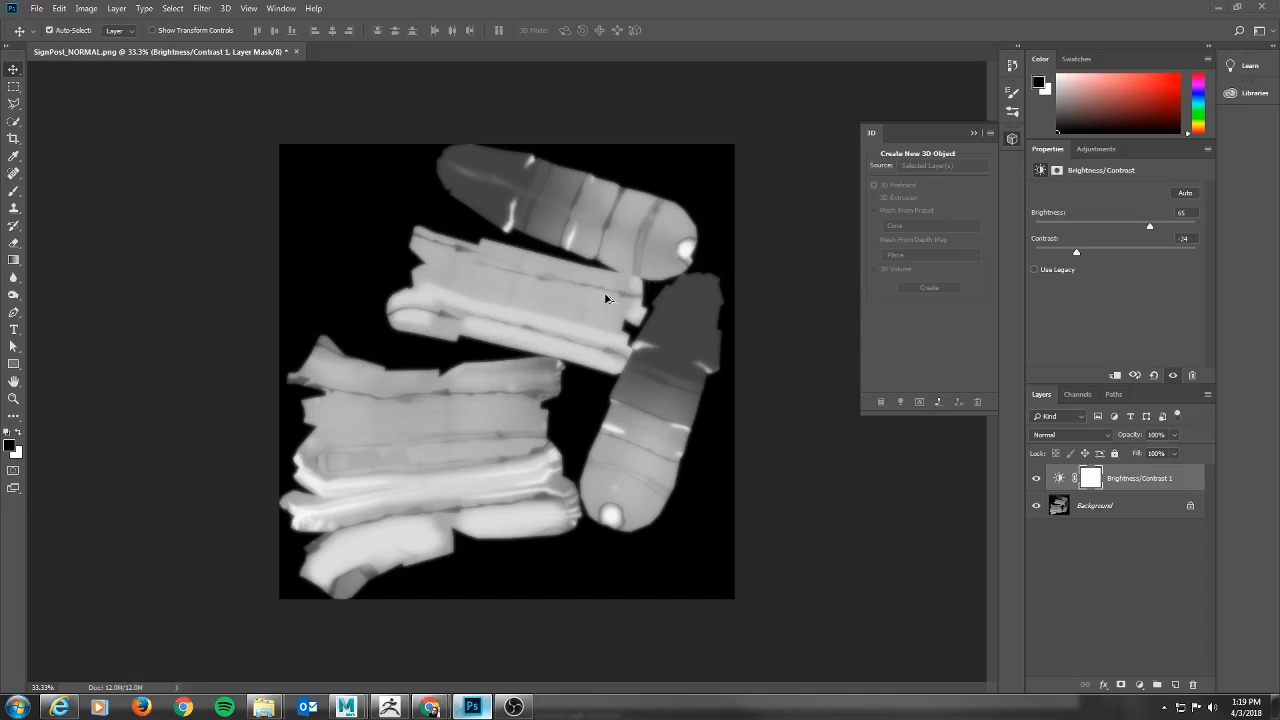
Switch to the Maya lair scene and minimize the Arnold RenderView window.
{"action": "key", "text": "alt+Tab"}
{"action": "key", "text": "alt+Tab"}
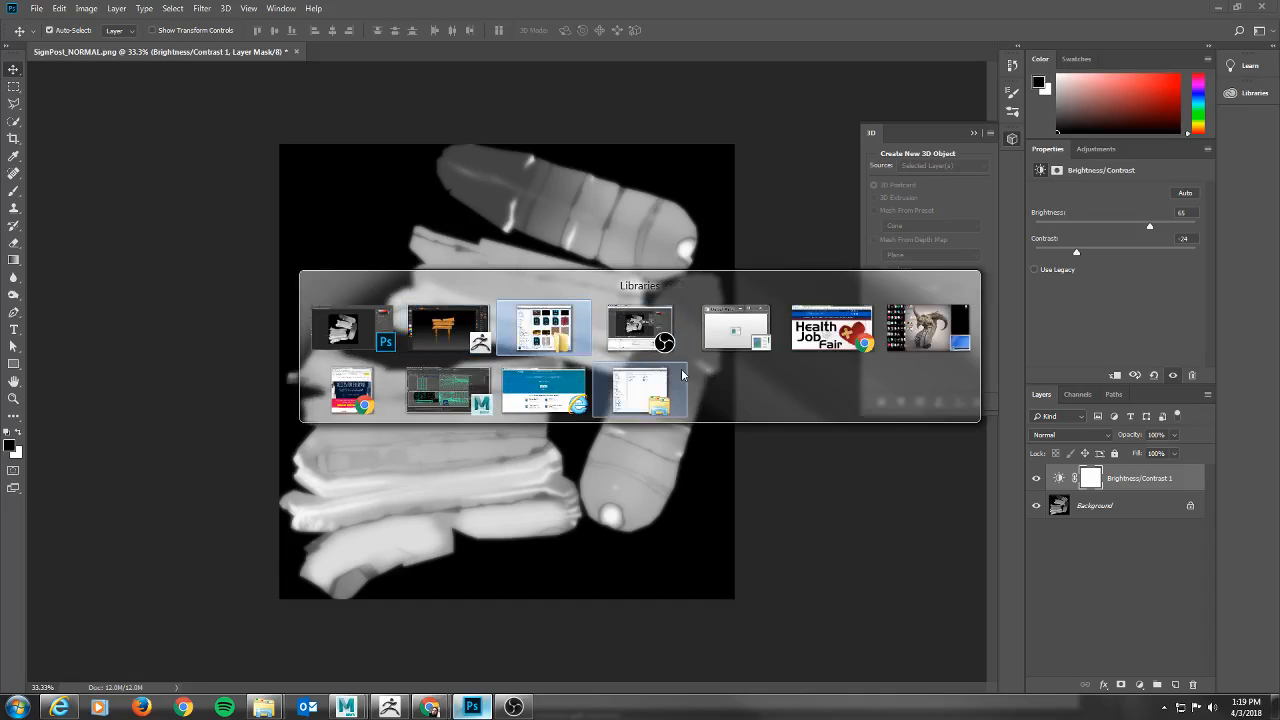
{"action": "left_click", "coordinate": [464, 397]}
{"action": "mouse_move", "coordinate": [528, 79]}
{"action": "left_mouse_down"}
{"action": "mouse_move", "coordinate": [543, 86]}
{"action": "mouse_move", "coordinate": [515, 93]}
{"action": "left_mouse_up"}
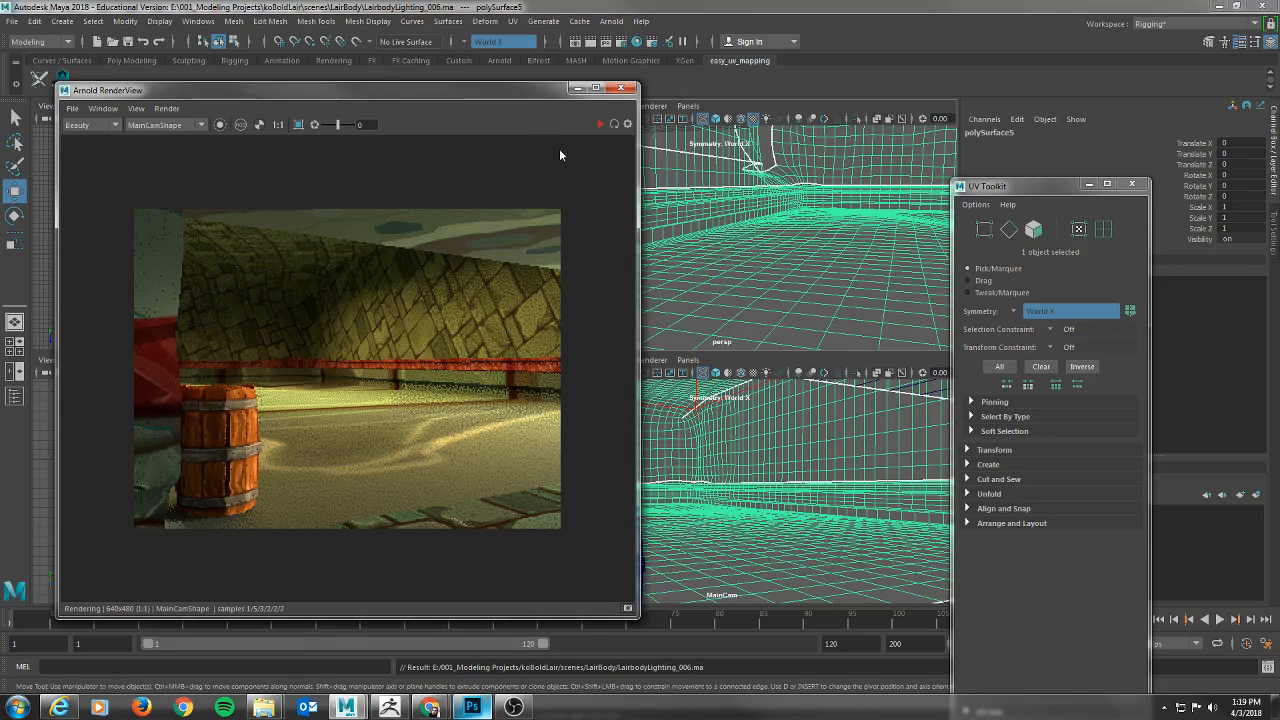
{"action": "left_click", "coordinate": [577, 88]}
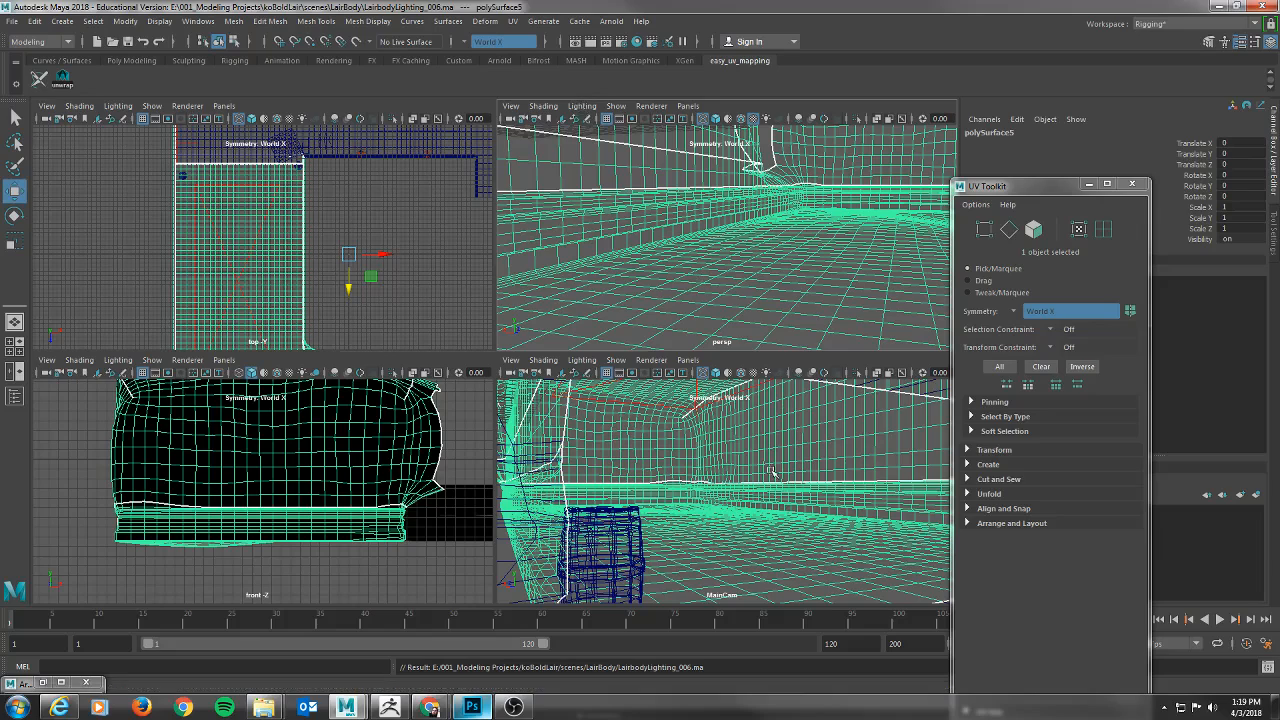
Import SignPost.OBJ from the project's scenes\SignPost folder into the lair scene.
{"action": "left_click_drag", "start_coordinate": [752, 242], "coordinate": [693, 244], "text": "alt"}
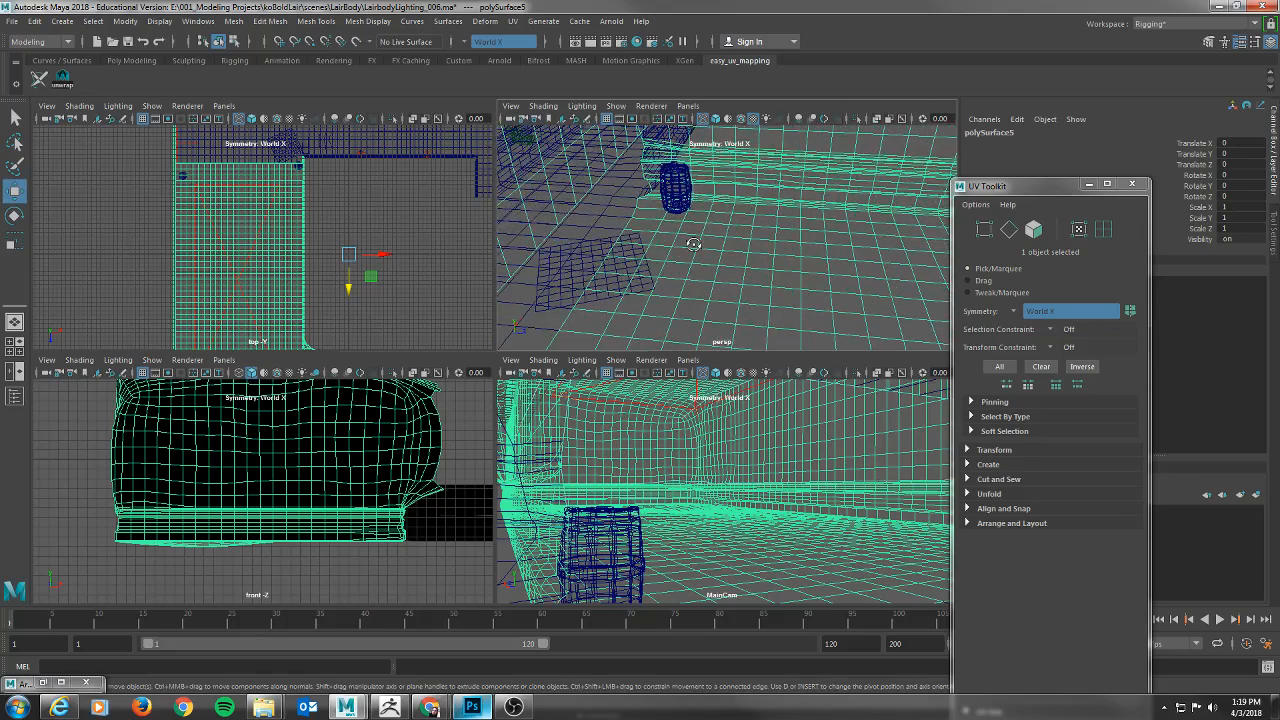
{"action": "left_click", "coordinate": [14, 22]}
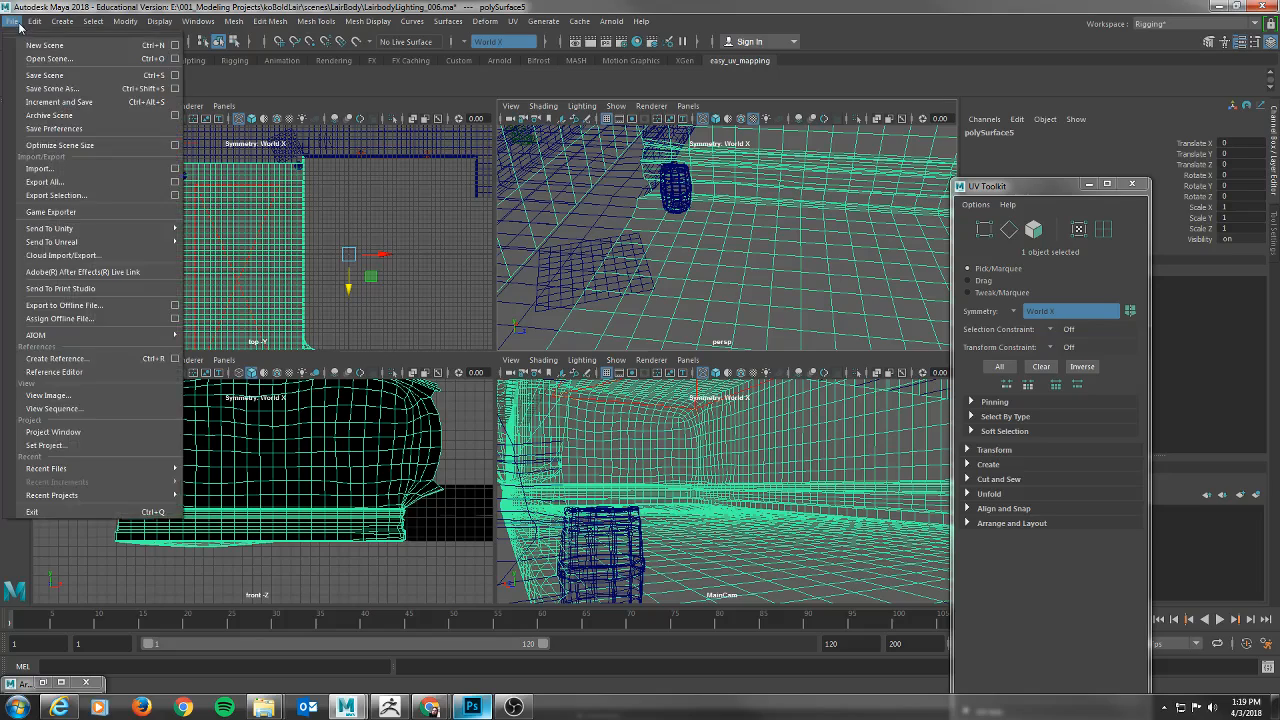
{"action": "left_click", "coordinate": [42, 169]}
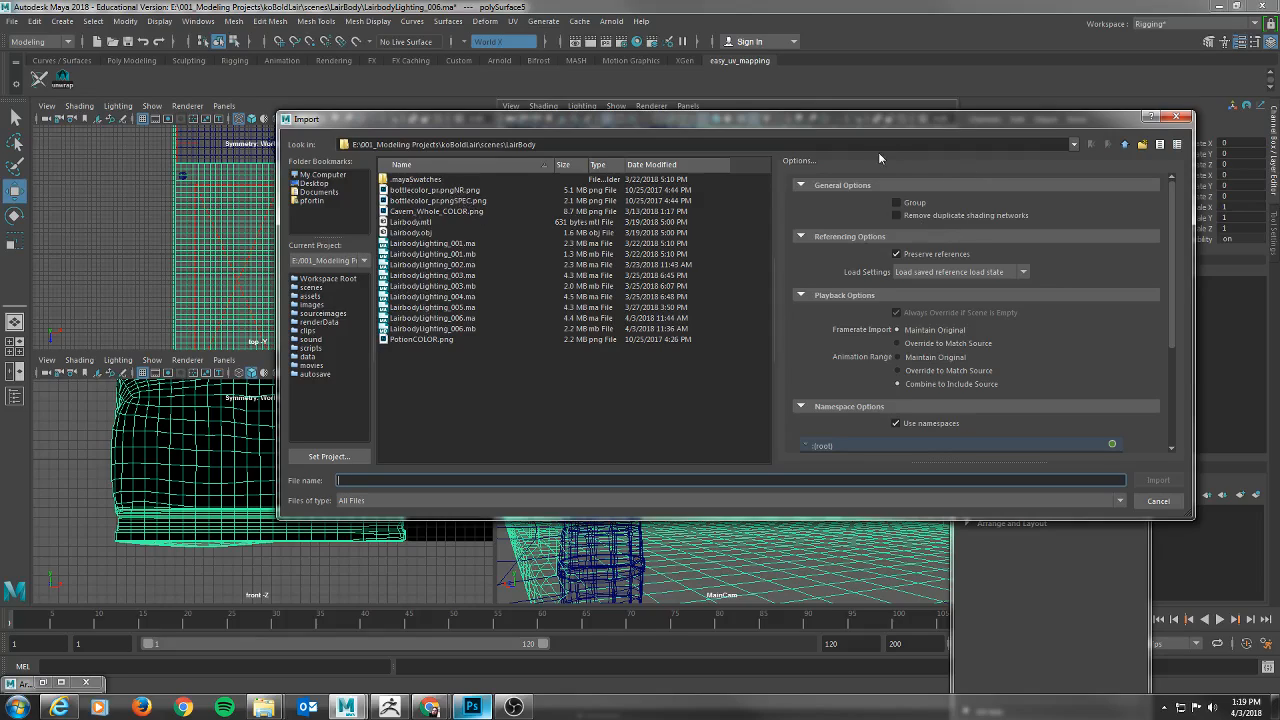
{"action": "left_click", "coordinate": [1125, 145]}
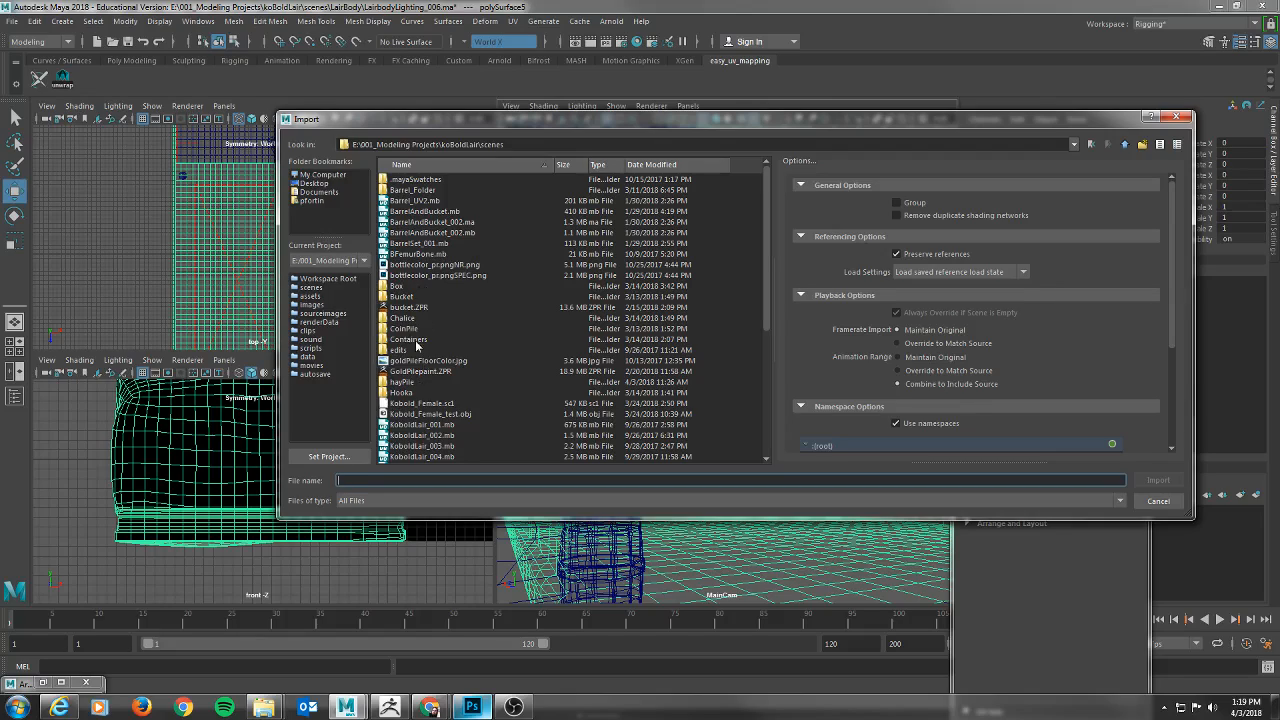
{"action": "scroll", "coordinate": [440, 350], "scroll_direction": "down", "scroll_amount": 7}
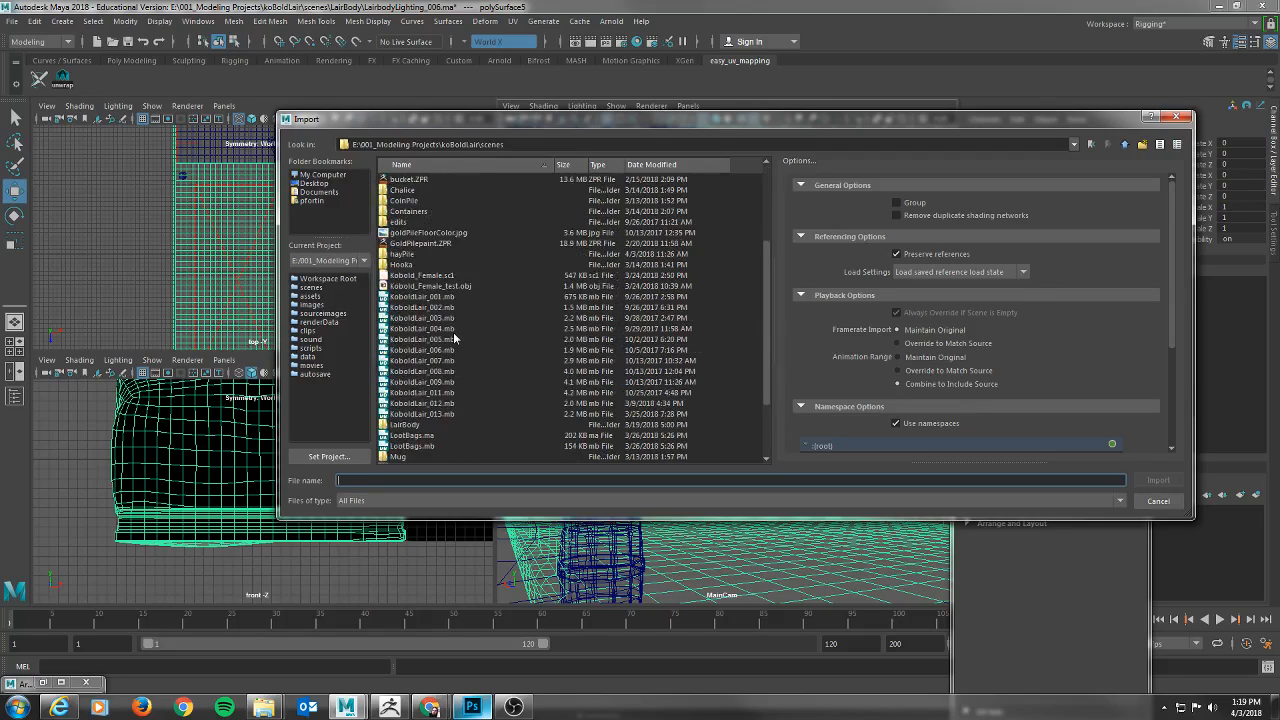
{"action": "double_click", "coordinate": [405, 457]}
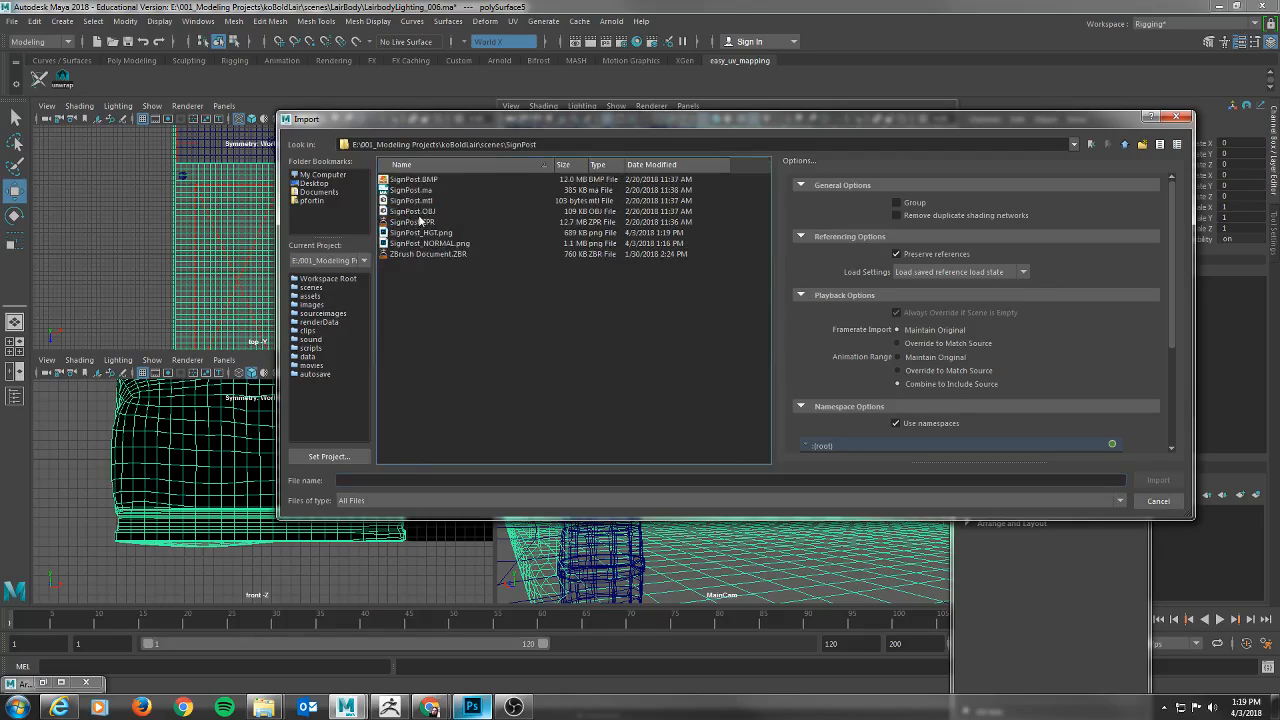
{"action": "double_click", "coordinate": [420, 211]}
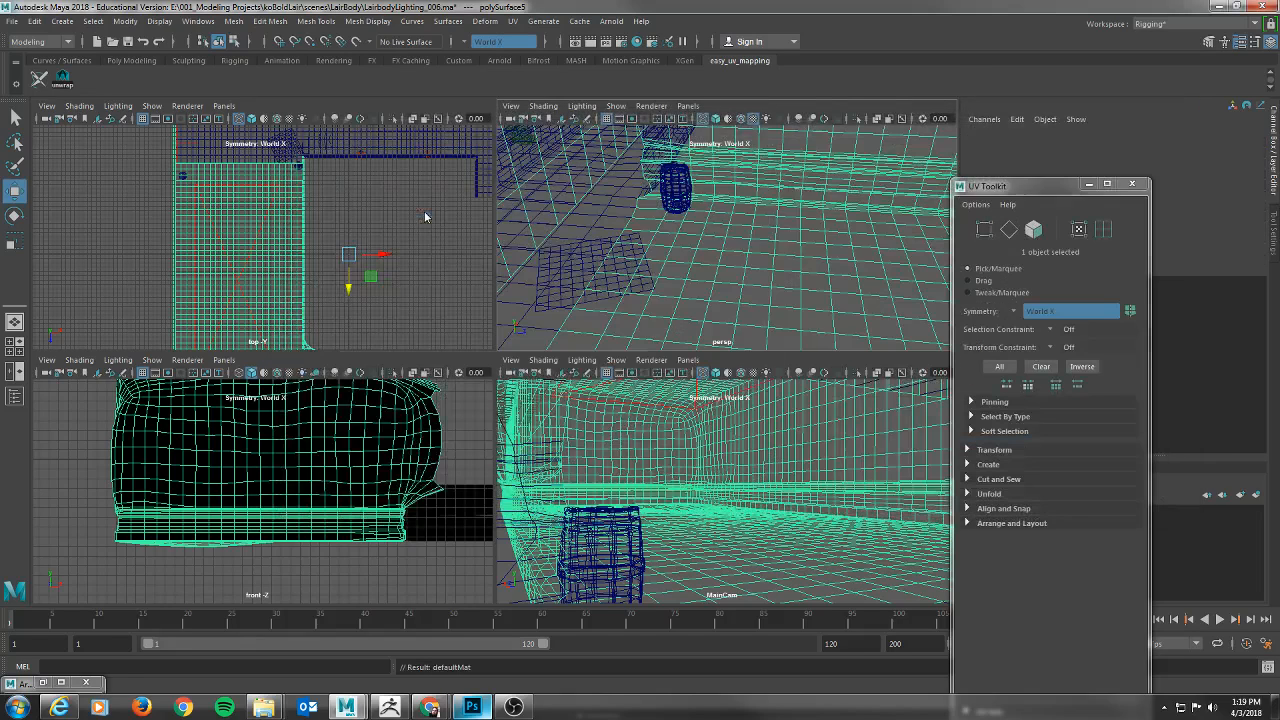
Select the imported signpost outside the lair model and frame it in the perspective view.
{"action": "key", "text": "f"}
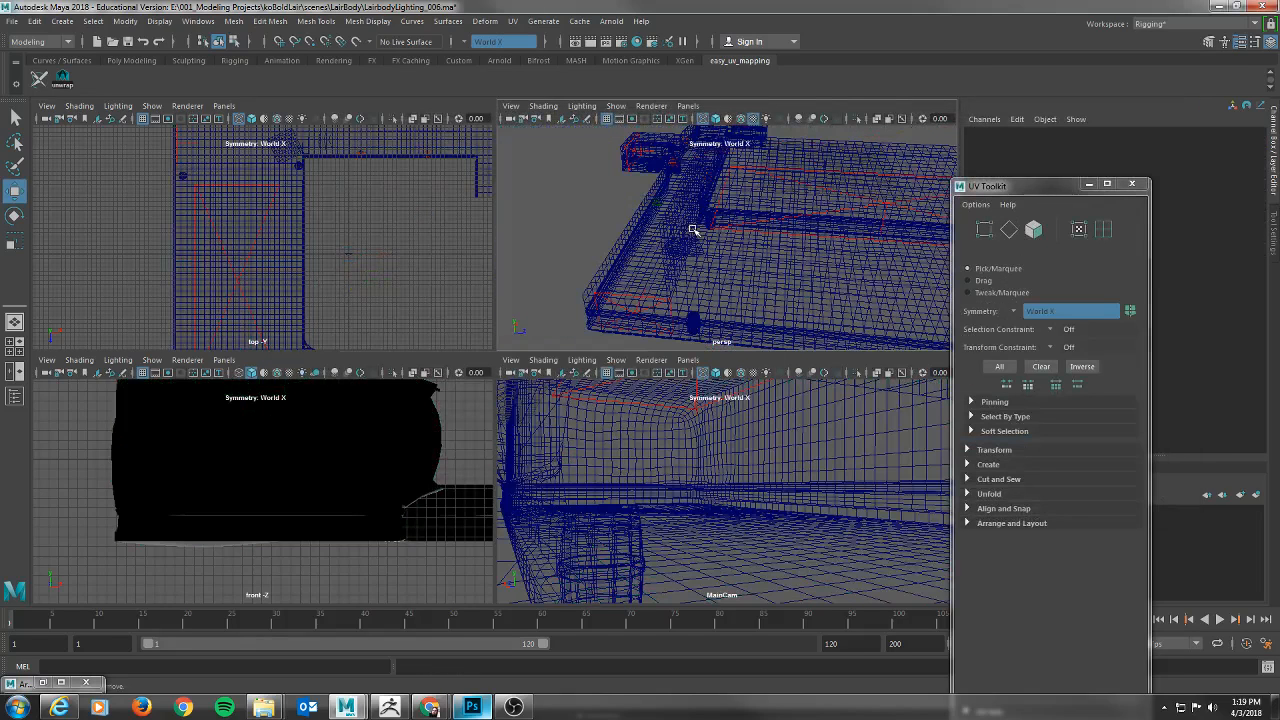
{"action": "middle_click_drag", "start_coordinate": [774, 190], "coordinate": [741, 203], "text": "alt"}
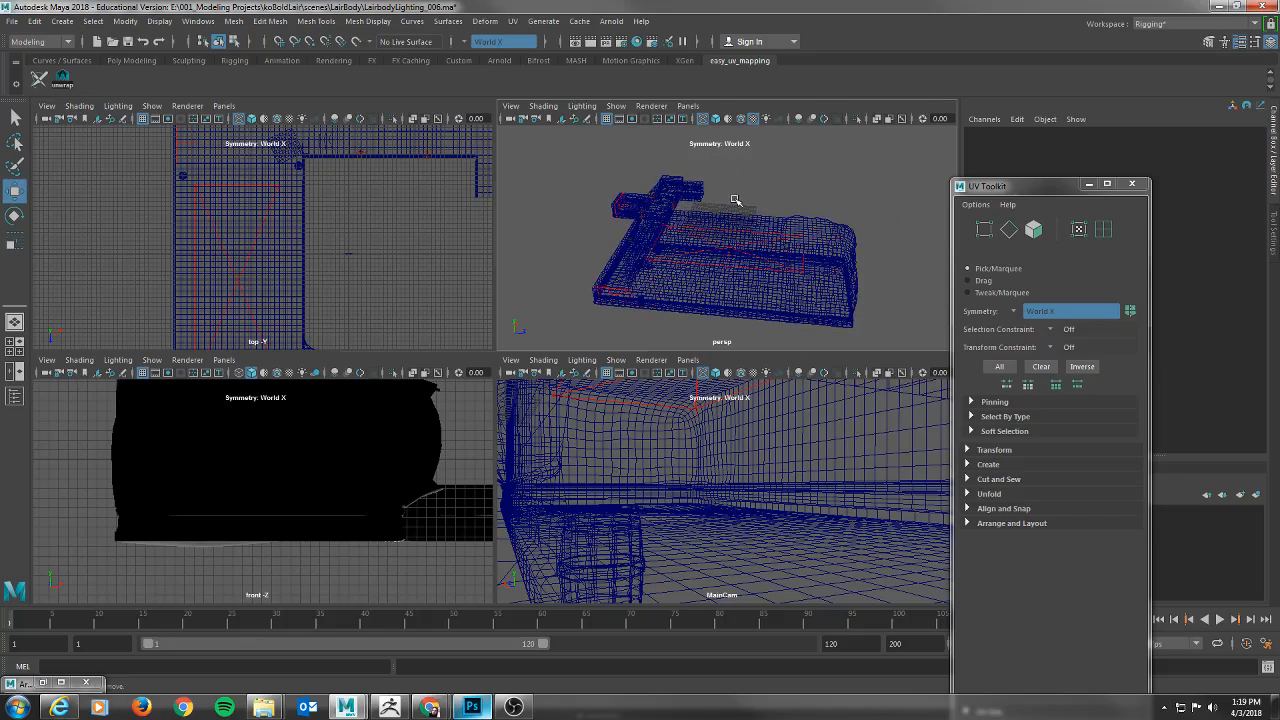
{"action": "left_click_drag", "start_coordinate": [647, 203], "coordinate": [716, 233], "text": "alt"}
{"action": "left_click", "coordinate": [697, 223]}
{"action": "key", "text": "f"}
{"action": "left_click_drag", "start_coordinate": [815, 233], "coordinate": [852, 192], "text": "alt"}
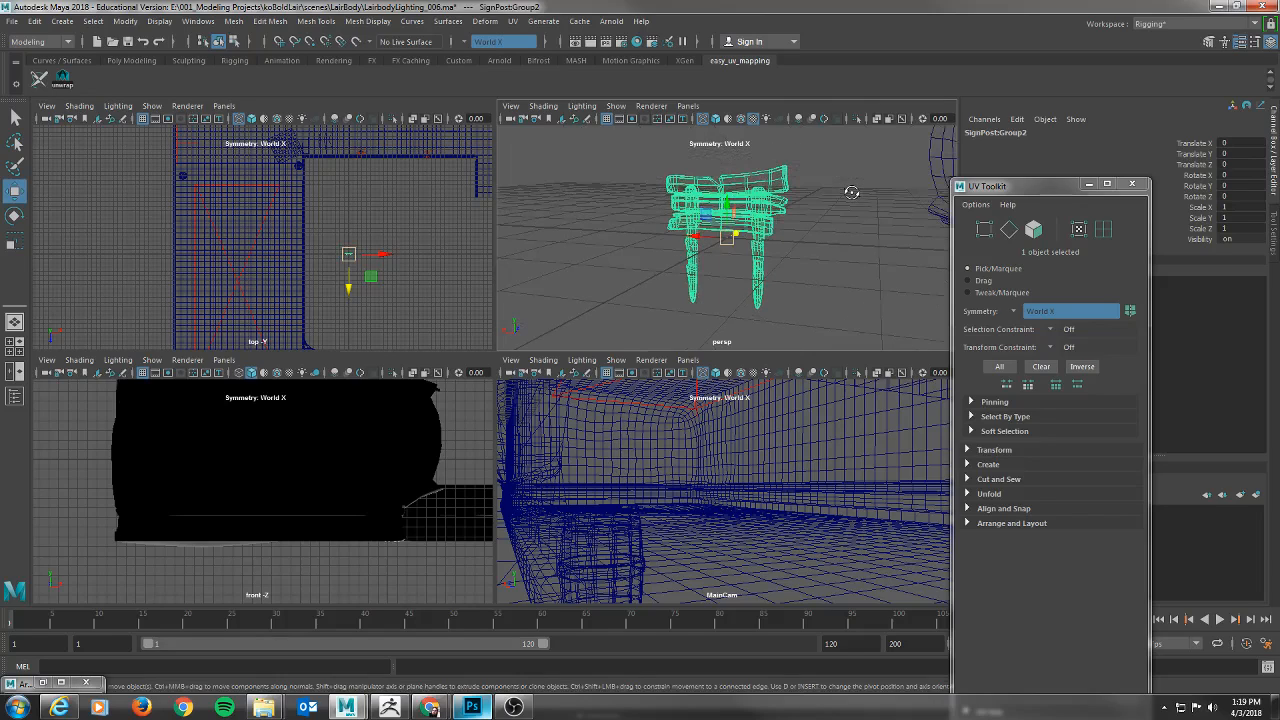
Move the signpost into the lair's main camera view, to about X -15.65, Y -6.97, Z -18.03.
{"action": "right_click_drag", "start_coordinate": [852, 192], "coordinate": [508, 214], "text": "alt"}
{"action": "left_click_drag", "start_coordinate": [533, 219], "coordinate": [651, 231], "text": "alt"}
{"action": "middle_click_drag", "start_coordinate": [778, 247], "coordinate": [606, 190], "text": "alt"}
{"action": "left_click_drag", "start_coordinate": [606, 190], "coordinate": [840, 173], "text": "alt"}
{"action": "middle_click", "coordinate": [297, 476]}
{"action": "key", "text": "4"}
{"action": "left_click_drag", "start_coordinate": [840, 230], "coordinate": [740, 345], "text": "alt"}
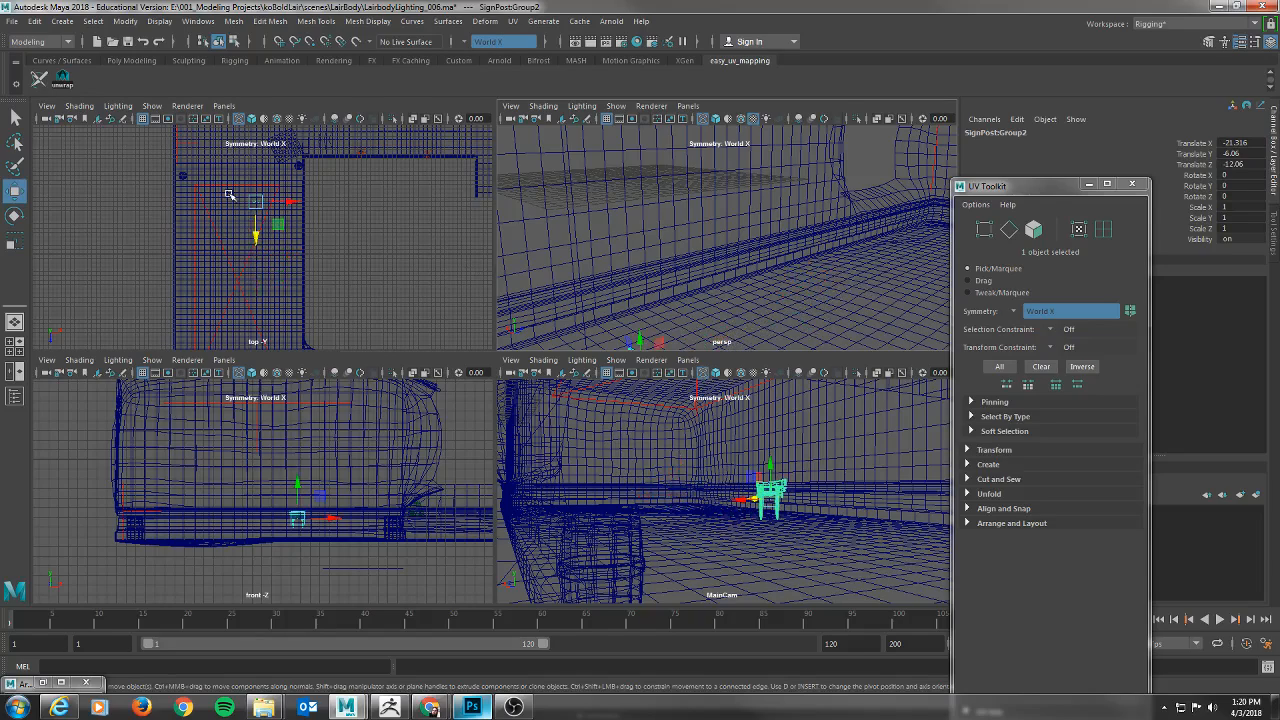
{"action": "left_click_drag", "start_coordinate": [256, 212], "coordinate": [282, 180]}
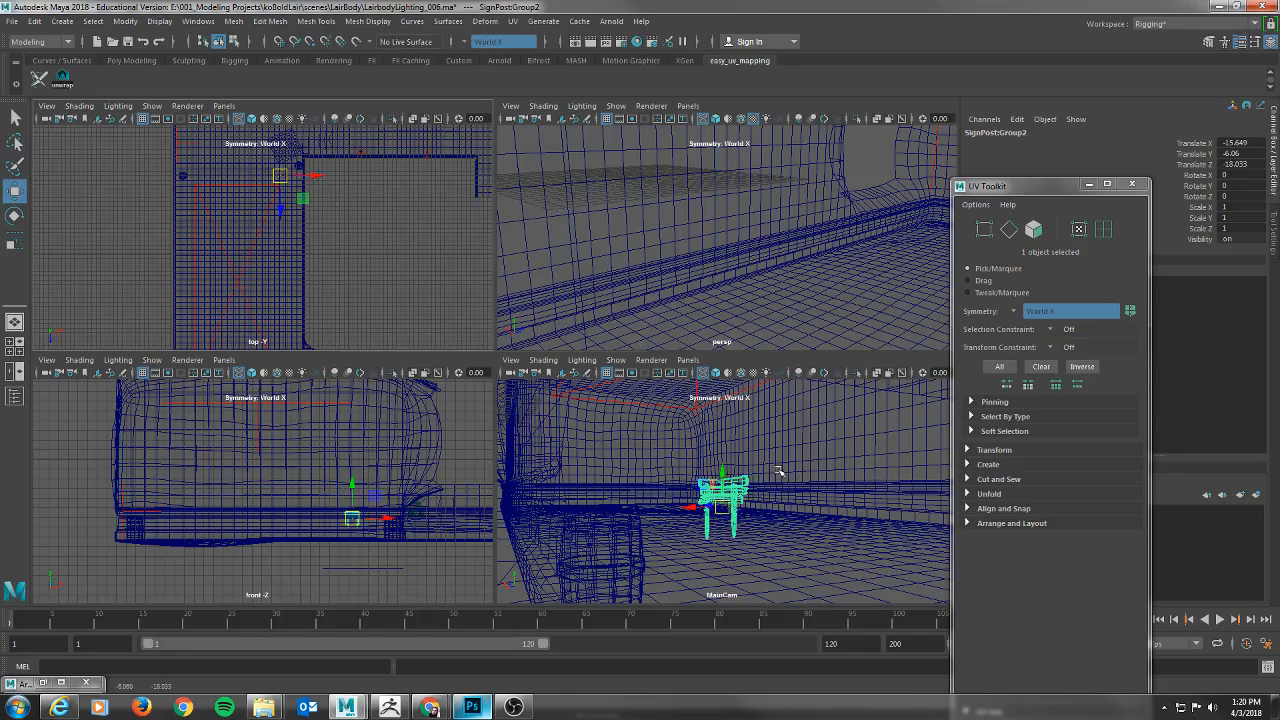
{"action": "left_click_drag", "start_coordinate": [724, 472], "coordinate": [734, 514]}
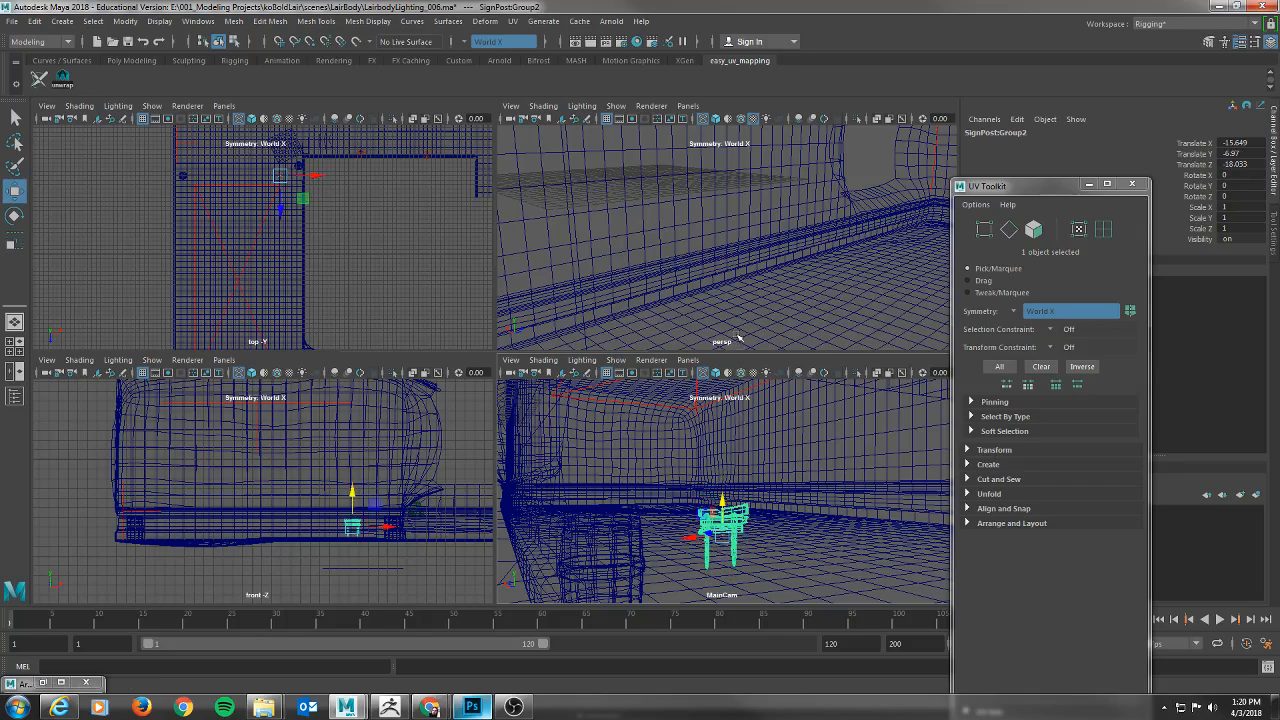
Show the perspective view shaded and scale the signpost uniformly to about 1.244.
{"action": "left_click_drag", "start_coordinate": [831, 271], "coordinate": [717, 249], "text": "alt"}
{"action": "middle_click_drag", "start_coordinate": [717, 249], "coordinate": [767, 208], "text": "alt"}
{"action": "key", "text": "f"}
{"action": "left_click_drag", "start_coordinate": [682, 258], "coordinate": [765, 258], "text": "alt"}
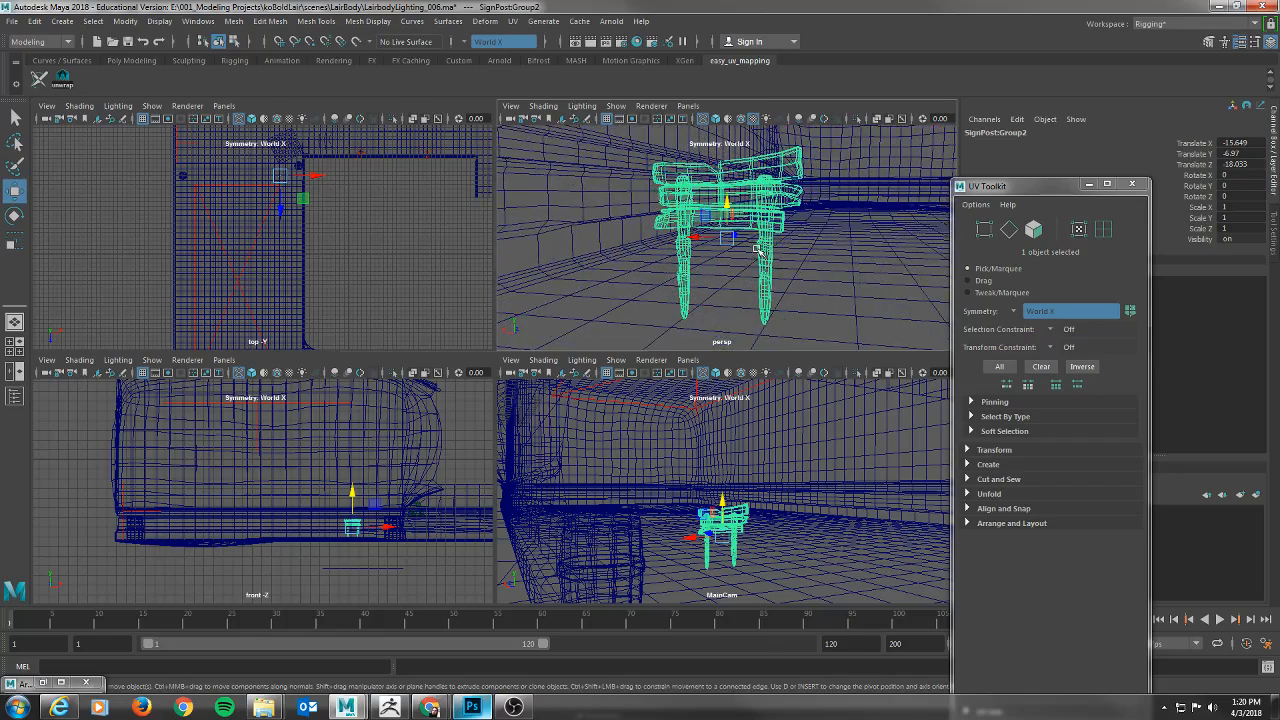
{"action": "key", "text": "5"}
{"action": "right_click_drag", "start_coordinate": [895, 285], "coordinate": [703, 277], "text": "alt"}
{"action": "middle_click_drag", "start_coordinate": [703, 277], "coordinate": [804, 253], "text": "alt"}
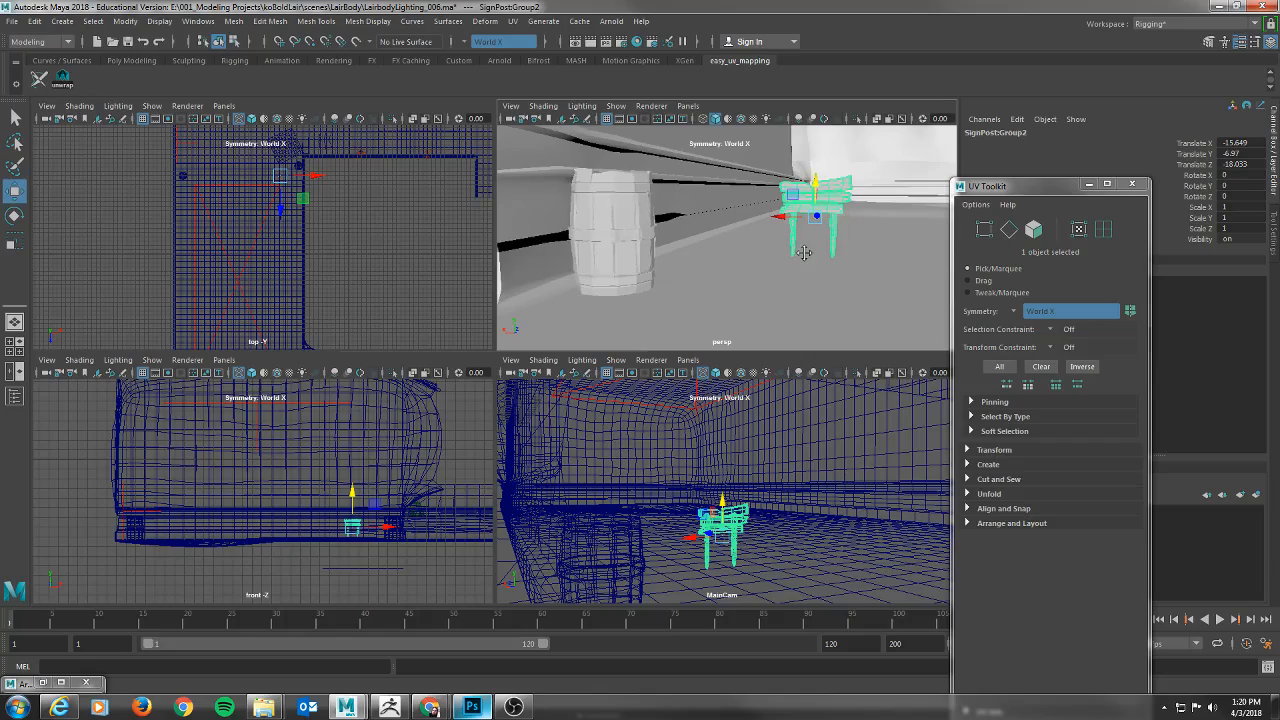
{"action": "key", "text": "r"}
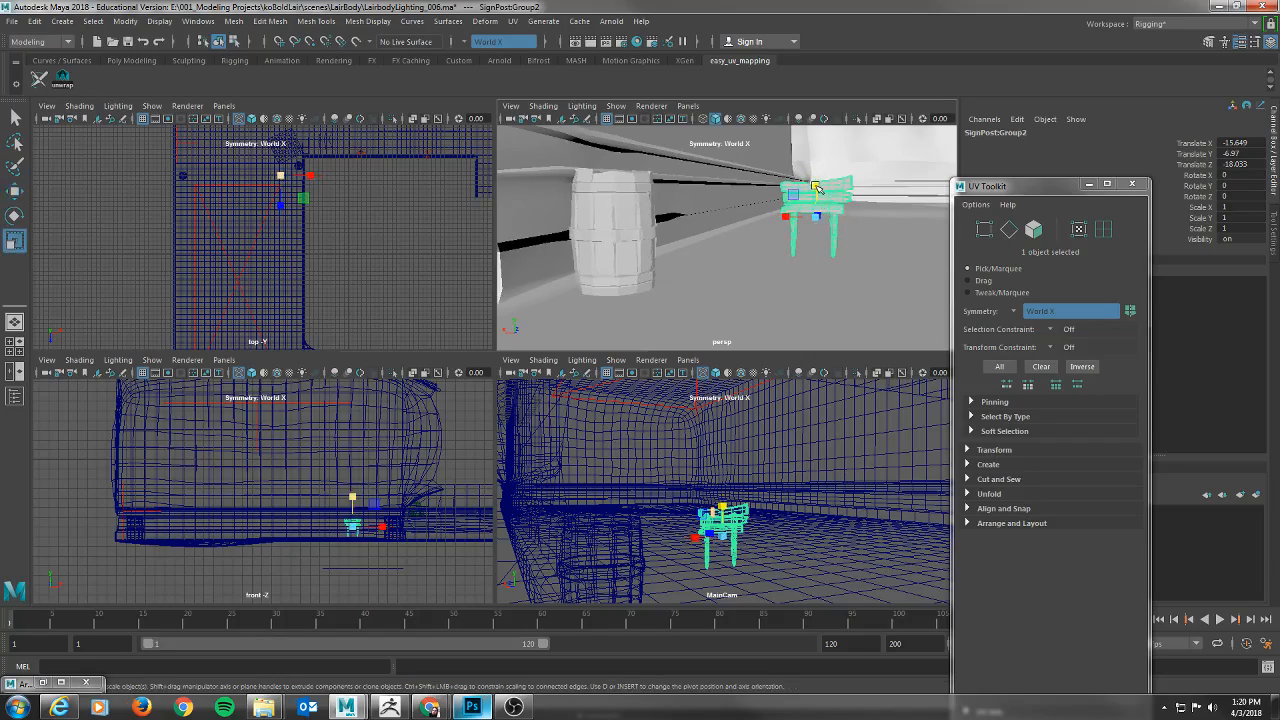
{"action": "mouse_move", "coordinate": [816, 216]}
{"action": "left_mouse_down"}
{"action": "mouse_move", "coordinate": [832, 215]}
{"action": "mouse_move", "coordinate": [818, 191]}
{"action": "mouse_move", "coordinate": [822, 207]}
{"action": "left_mouse_up"}
Lower the signpost onto the floor at about Y -7.51 and rotate it about -14.56 degrees around Y.
{"action": "key", "text": "w"}
{"action": "mouse_move", "coordinate": [812, 262]}
{"action": "left_mouse_down", "text": "alt"}
{"action": "mouse_move", "coordinate": [803, 280]}
{"action": "mouse_move", "coordinate": [777, 270]}
{"action": "mouse_move", "coordinate": [823, 247]}
{"action": "left_mouse_up", "text": "alt"}
{"action": "key", "text": "e"}
{"action": "key", "text": "q"}
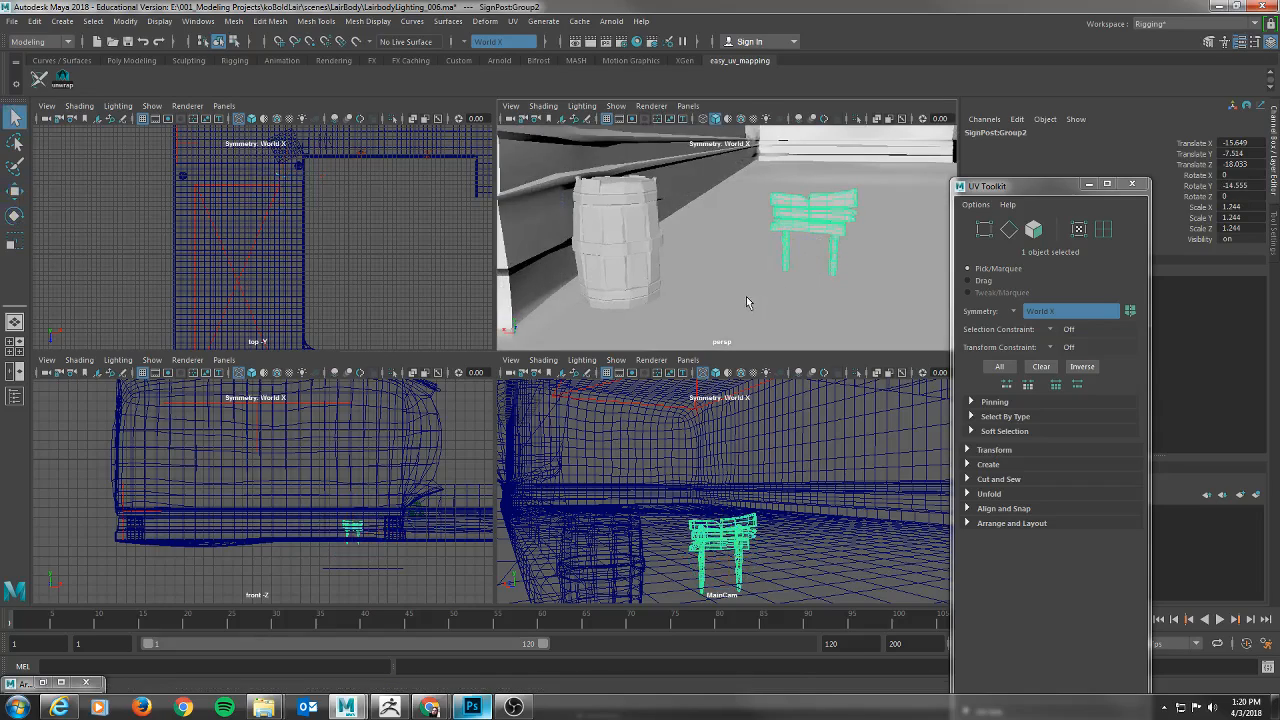
{"action": "left_click_drag", "start_coordinate": [748, 299], "coordinate": [763, 284], "text": "alt"}
{"action": "key", "text": "space"}
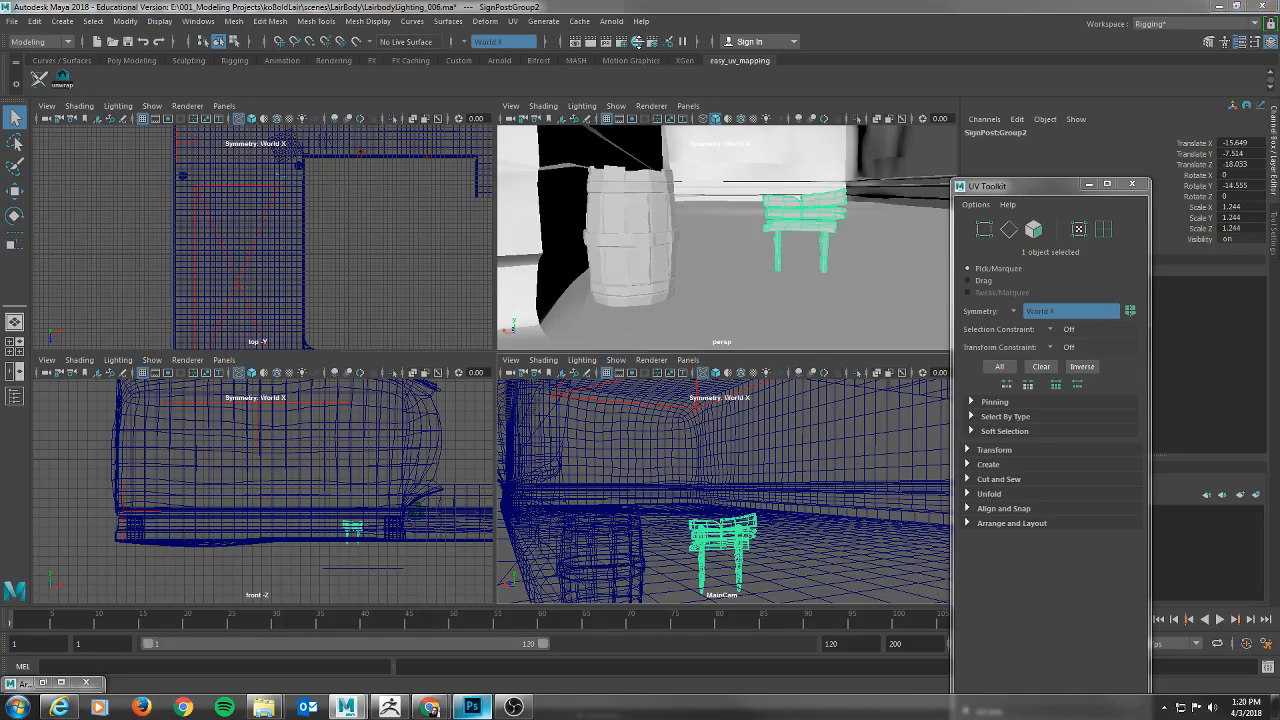
Open the Hypershade, filter the Arnold nodes for "standard" and create an aiStandardSurface material.
{"action": "left_click", "coordinate": [638, 44]}
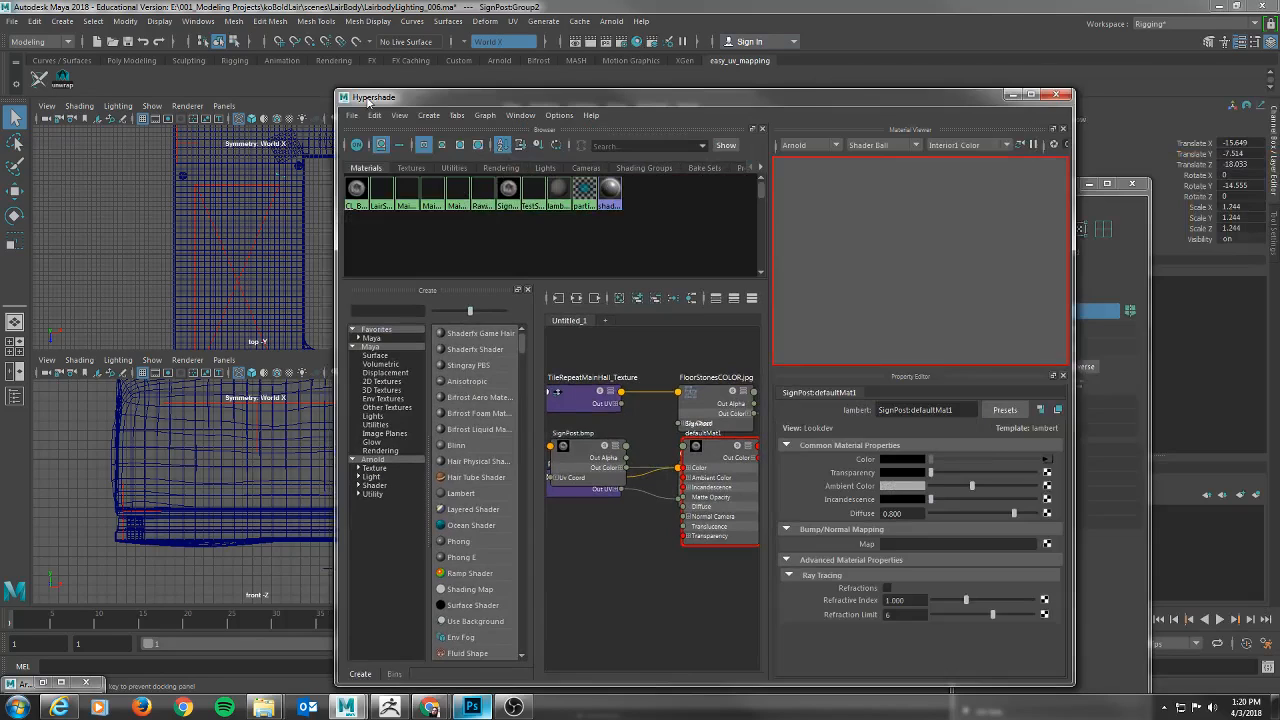
{"action": "left_click_drag", "start_coordinate": [368, 101], "coordinate": [157, 65]}
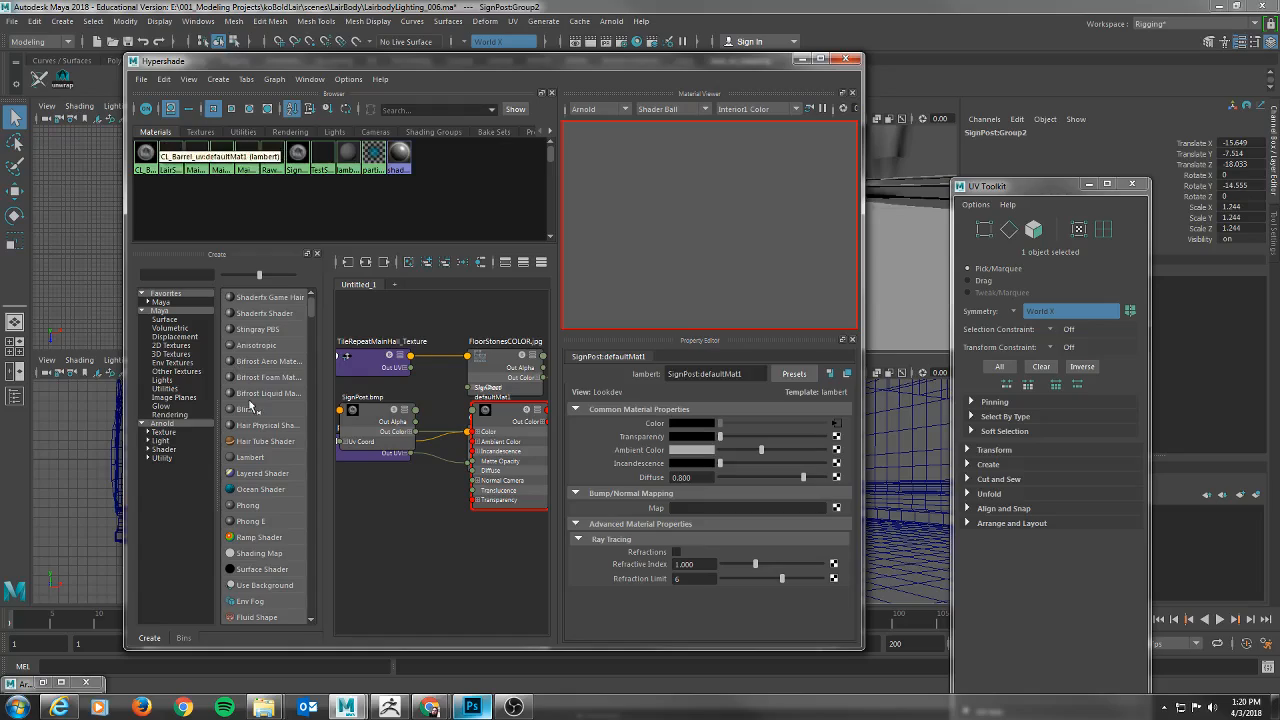
{"action": "left_click", "coordinate": [171, 424]}
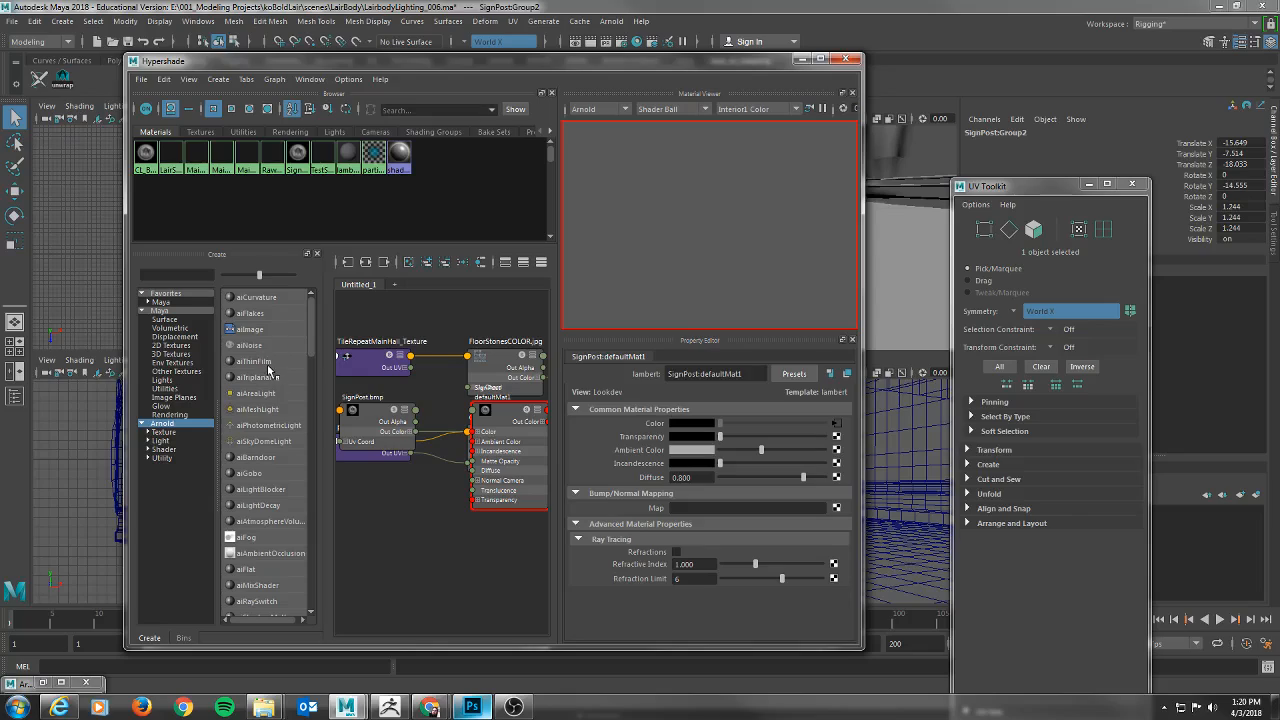
{"action": "left_click", "coordinate": [202, 276]}
{"action": "type", "text": "standard"}
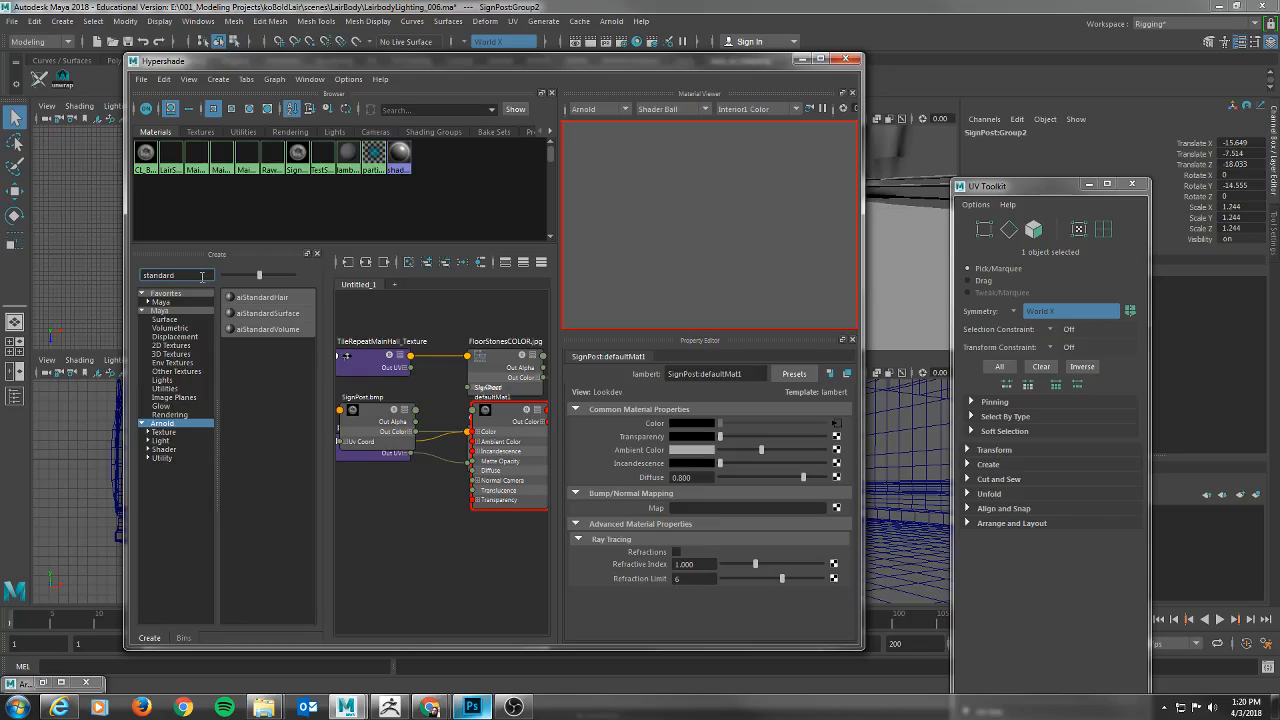
{"action": "left_click", "coordinate": [290, 314]}
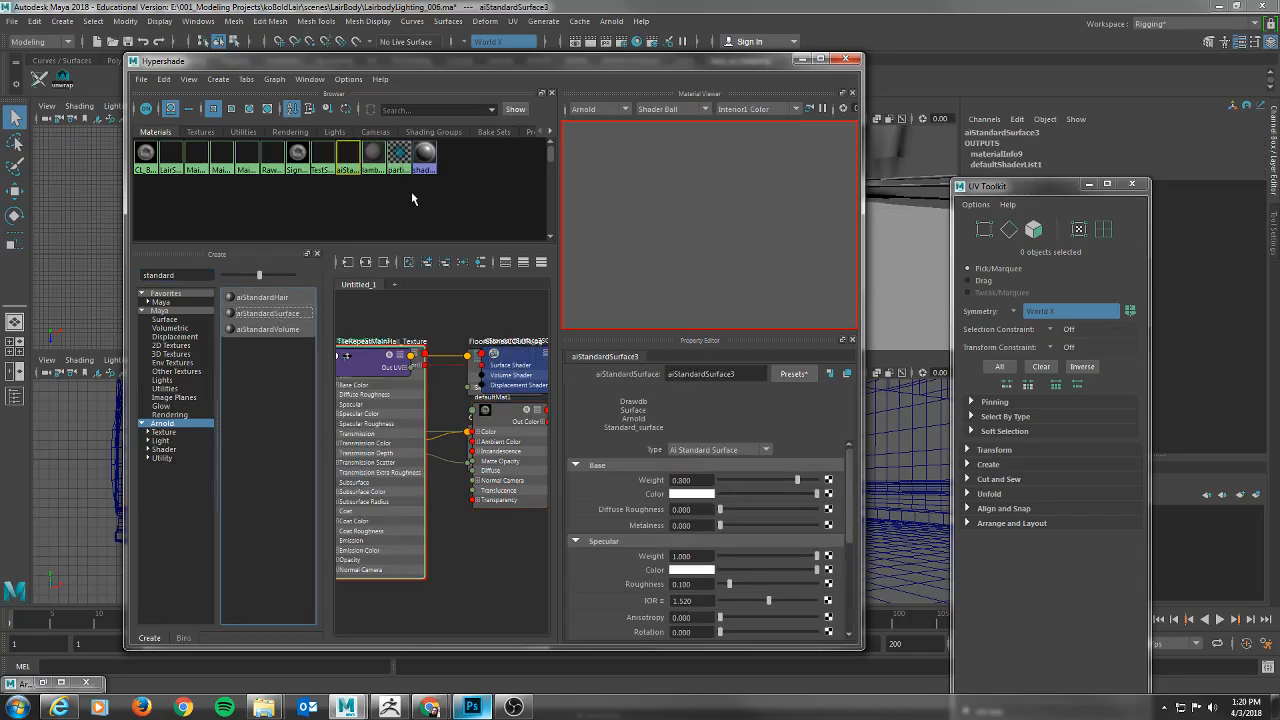
Rename the new aiStandardSurface material as SignShader.
{"action": "right_click", "coordinate": [352, 158]}
{"action": "left_click", "coordinate": [357, 298]}
{"action": "type", "text": "SignShade"}
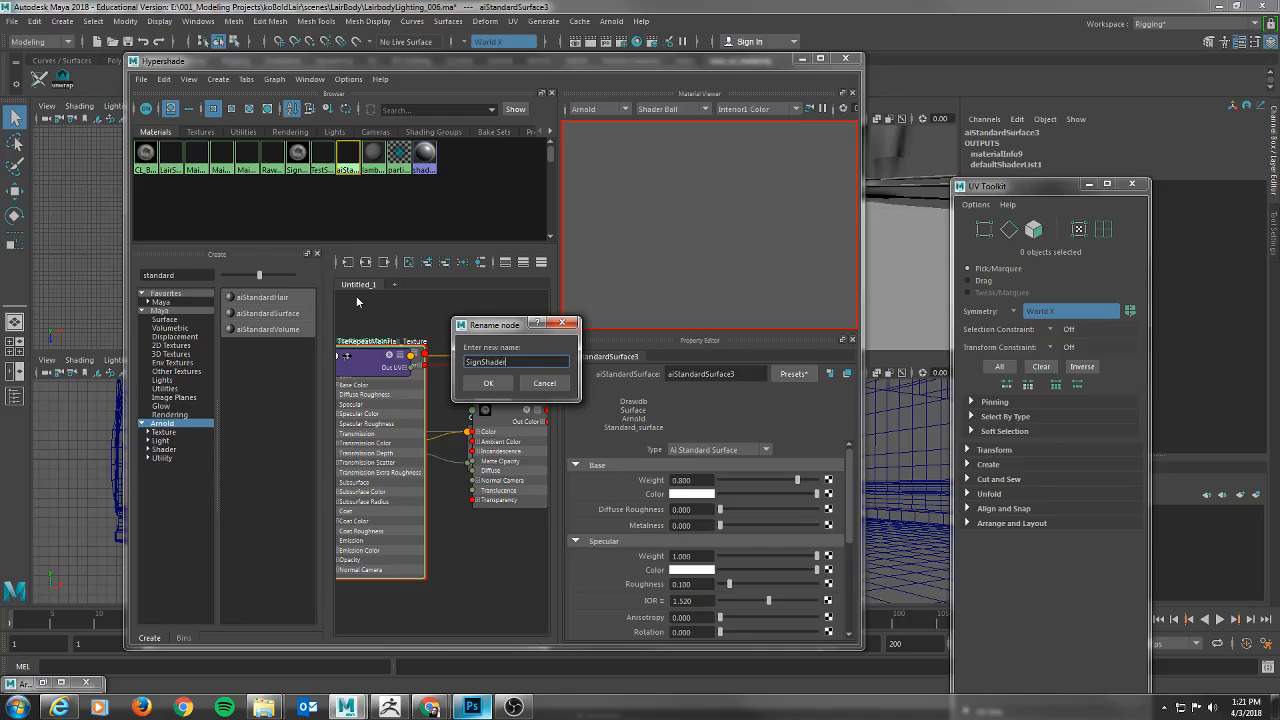
{"action": "type", "text": "r"}
{"action": "key", "text": "Return"}
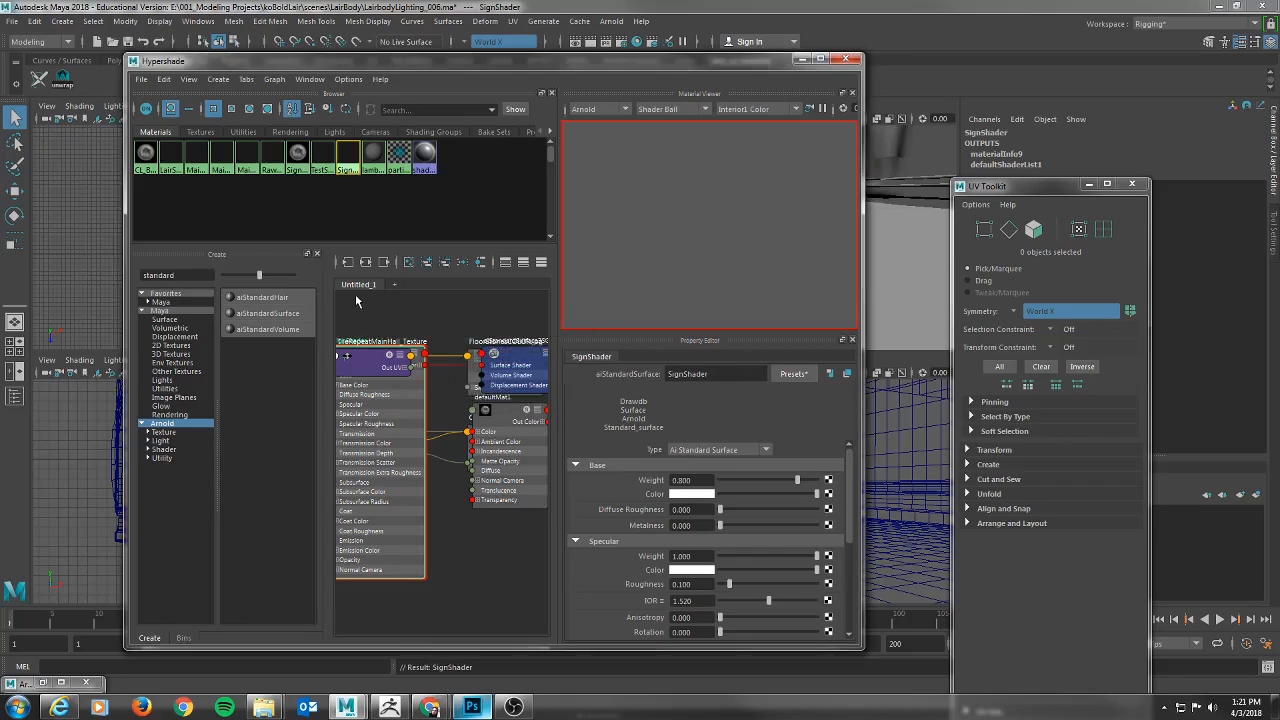
Graph the SignShader material's input and output connections in the Hypershade work area.
{"action": "scroll", "coordinate": [370, 300], "scroll_direction": "up", "scroll_amount": 2}
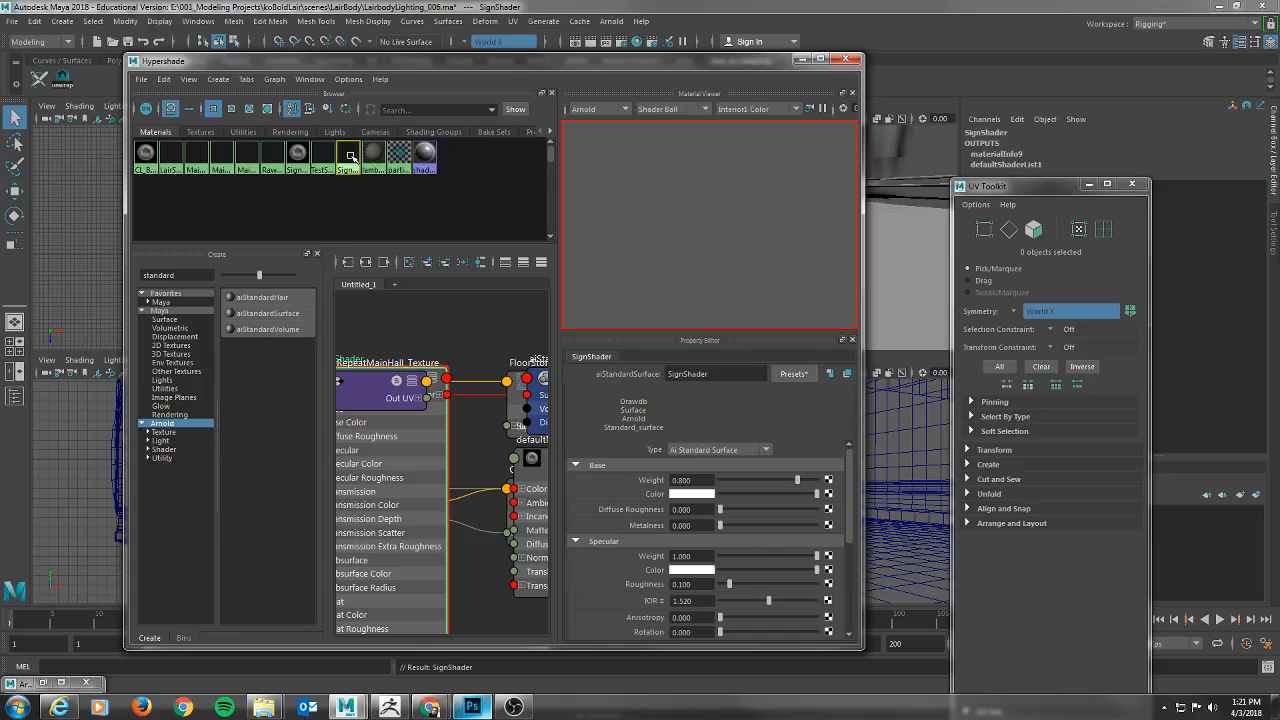
{"action": "left_click", "coordinate": [367, 263]}
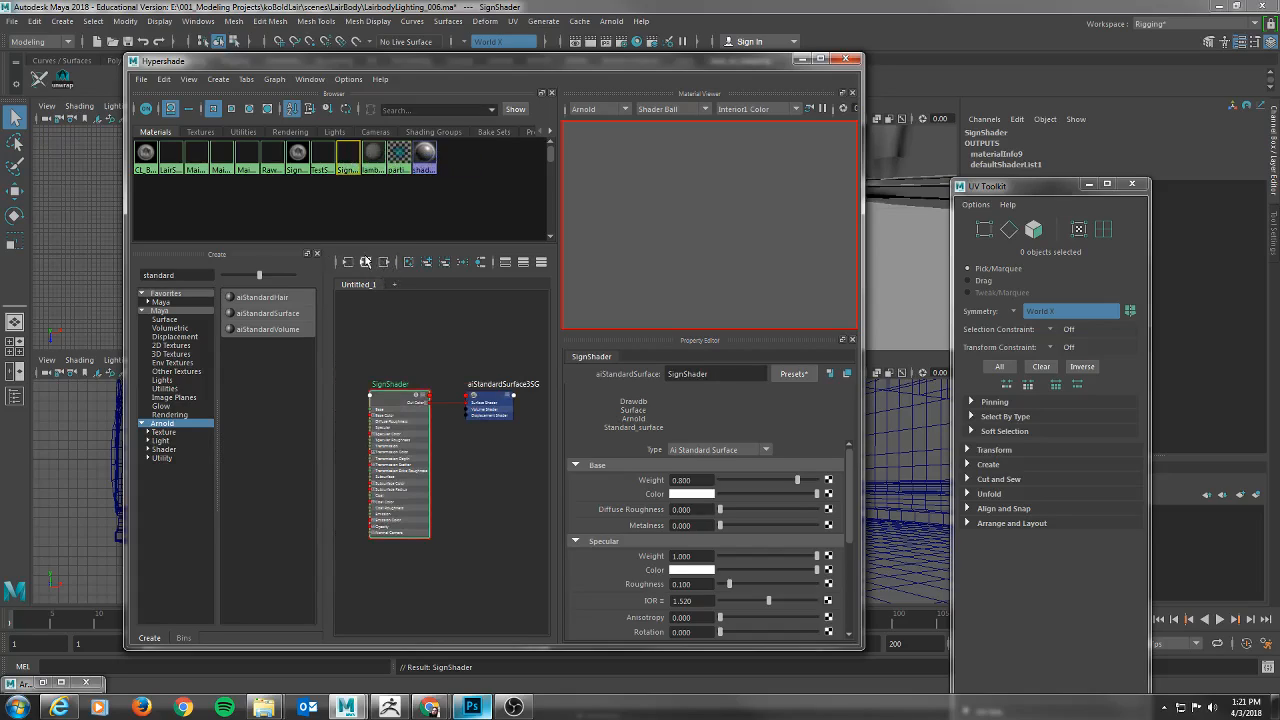
{"action": "left_click", "coordinate": [367, 263]}
{"action": "left_click", "coordinate": [368, 264]}
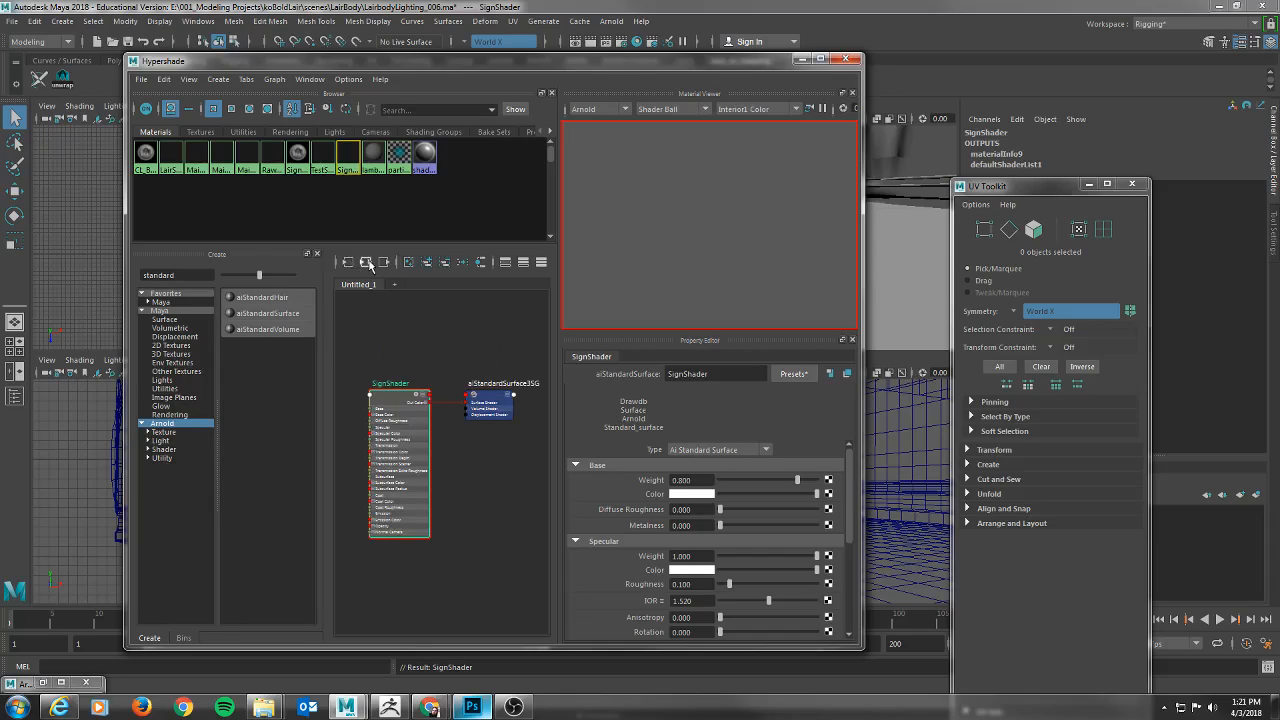
{"action": "middle_click_drag", "start_coordinate": [490, 486], "coordinate": [482, 453], "text": "alt"}
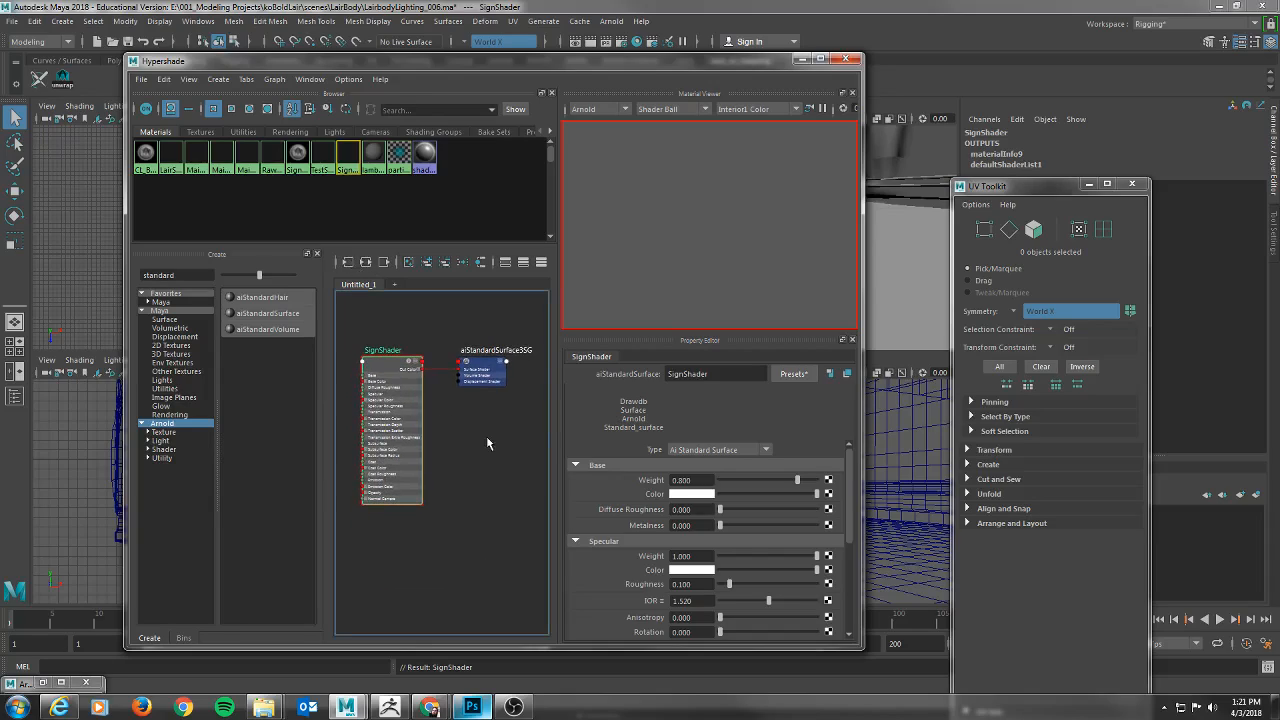
Filter Maya's 2D texture nodes for "file" and create a File texture node.
{"action": "double_click", "coordinate": [162, 275]}
{"action": "type", "text": "file"}
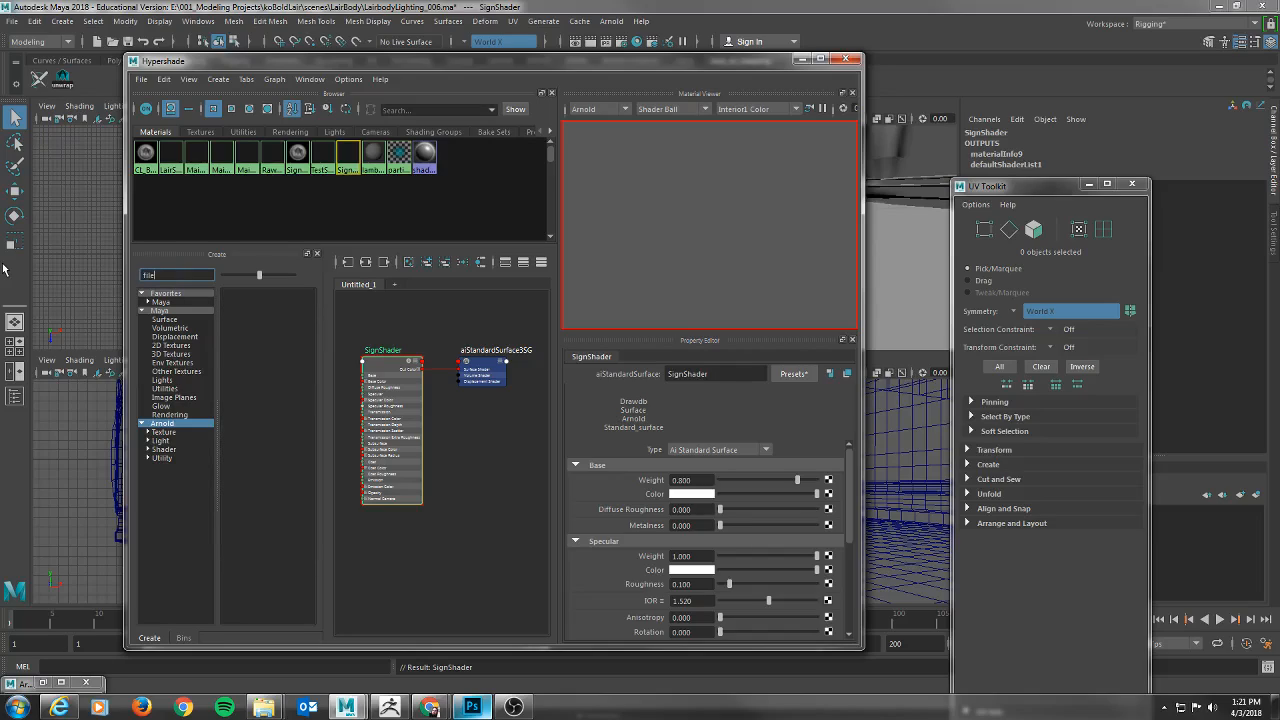
{"action": "key", "text": "BackSpace"}
{"action": "key", "text": "BackSpace"}
{"action": "key", "text": "BackSpace"}
{"action": "key", "text": "BackSpace"}
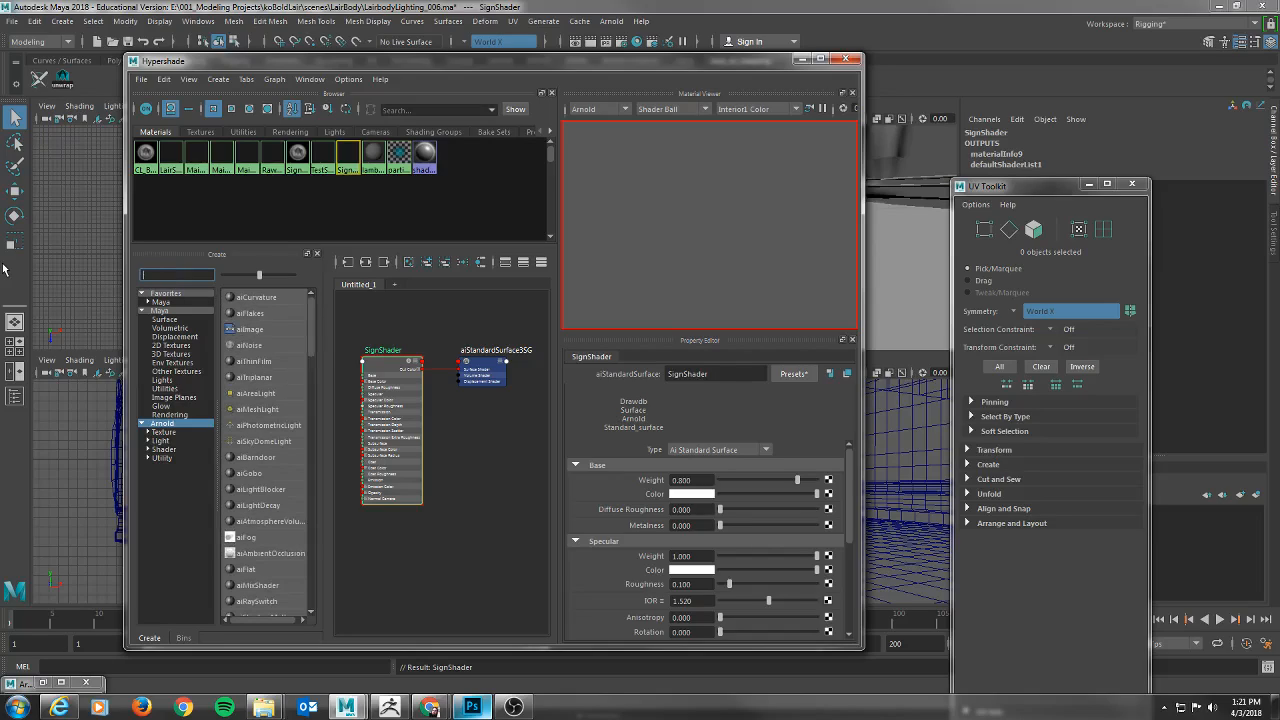
{"action": "left_click", "coordinate": [161, 302]}
{"action": "left_click", "coordinate": [168, 275]}
{"action": "type", "text": "file"}
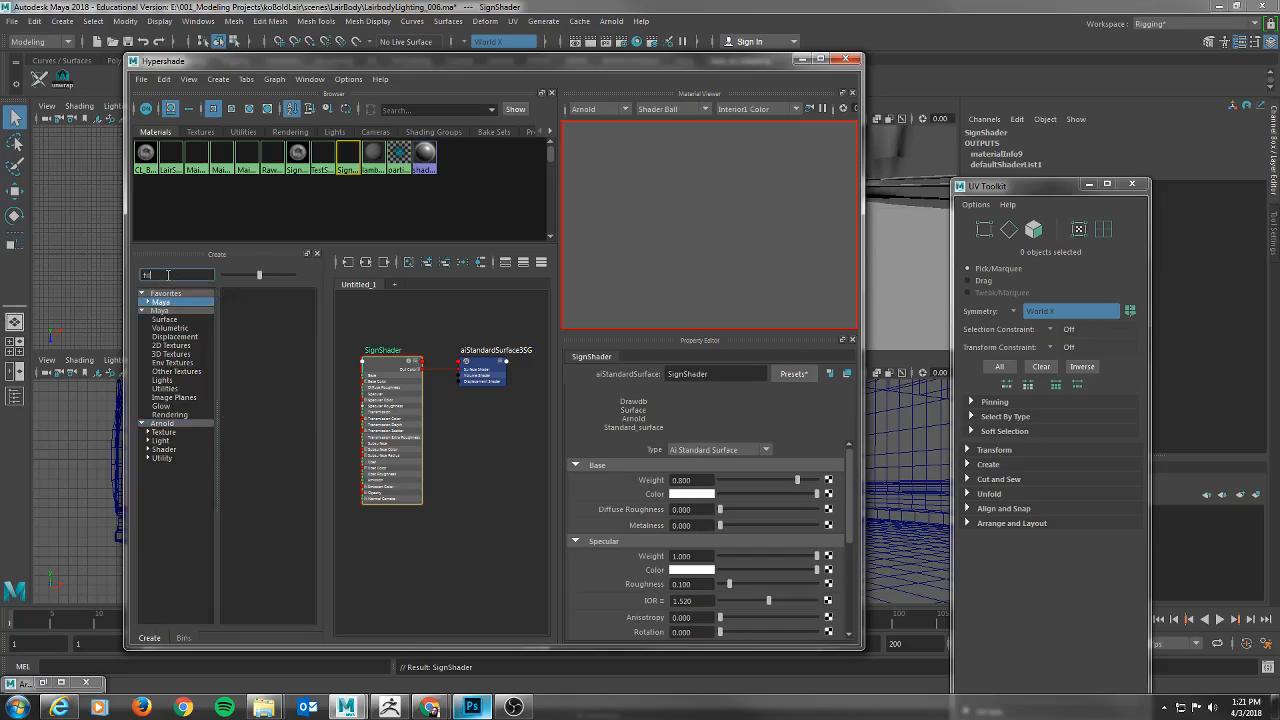
{"action": "left_click", "coordinate": [184, 345]}
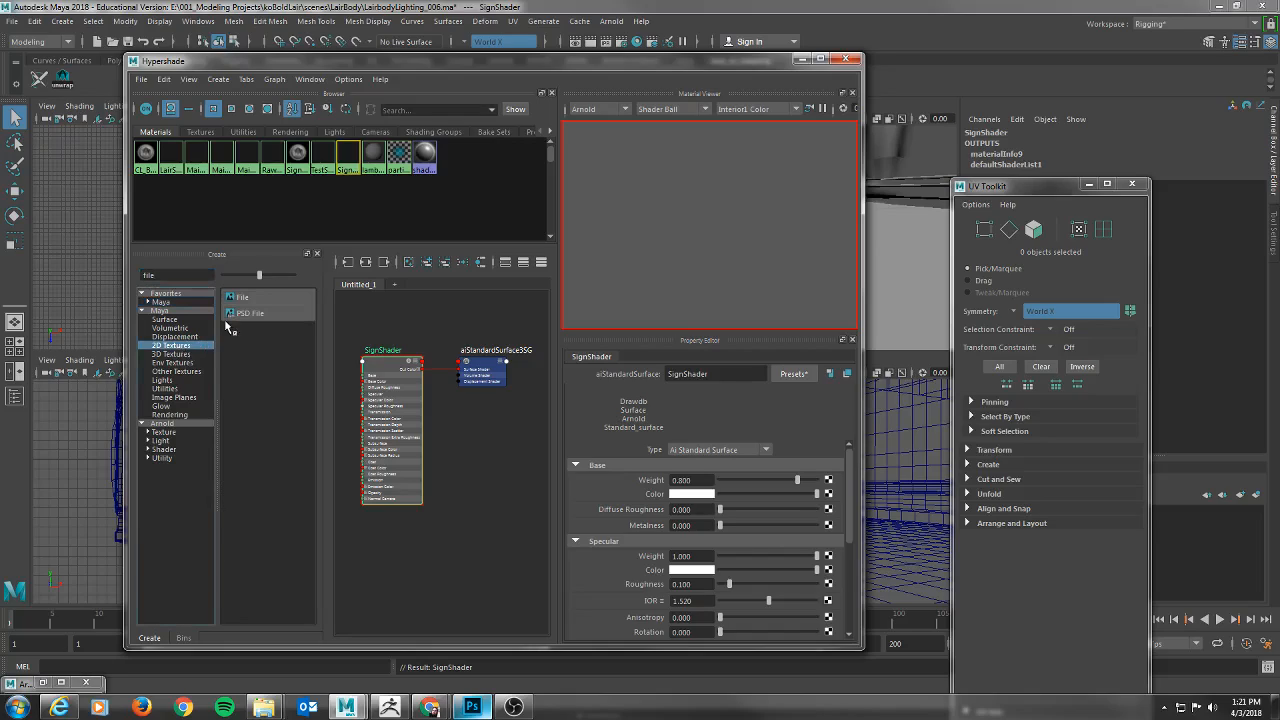
{"action": "left_click", "coordinate": [256, 298]}
Arrange the new file texture and its place2dTexture node closer to SignShader in the graph.
{"action": "left_click_drag", "start_coordinate": [487, 578], "coordinate": [474, 519]}
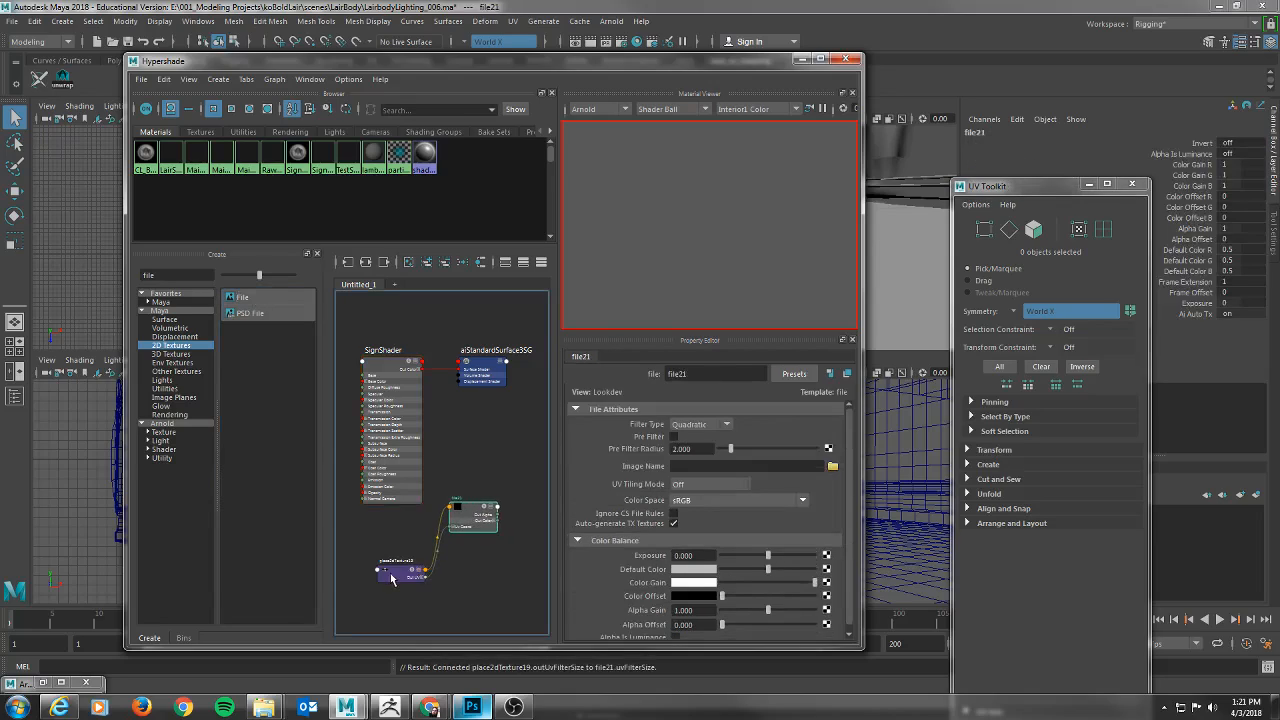
{"action": "left_click_drag", "start_coordinate": [393, 576], "coordinate": [393, 541]}
{"action": "left_click_drag", "start_coordinate": [468, 508], "coordinate": [471, 471]}
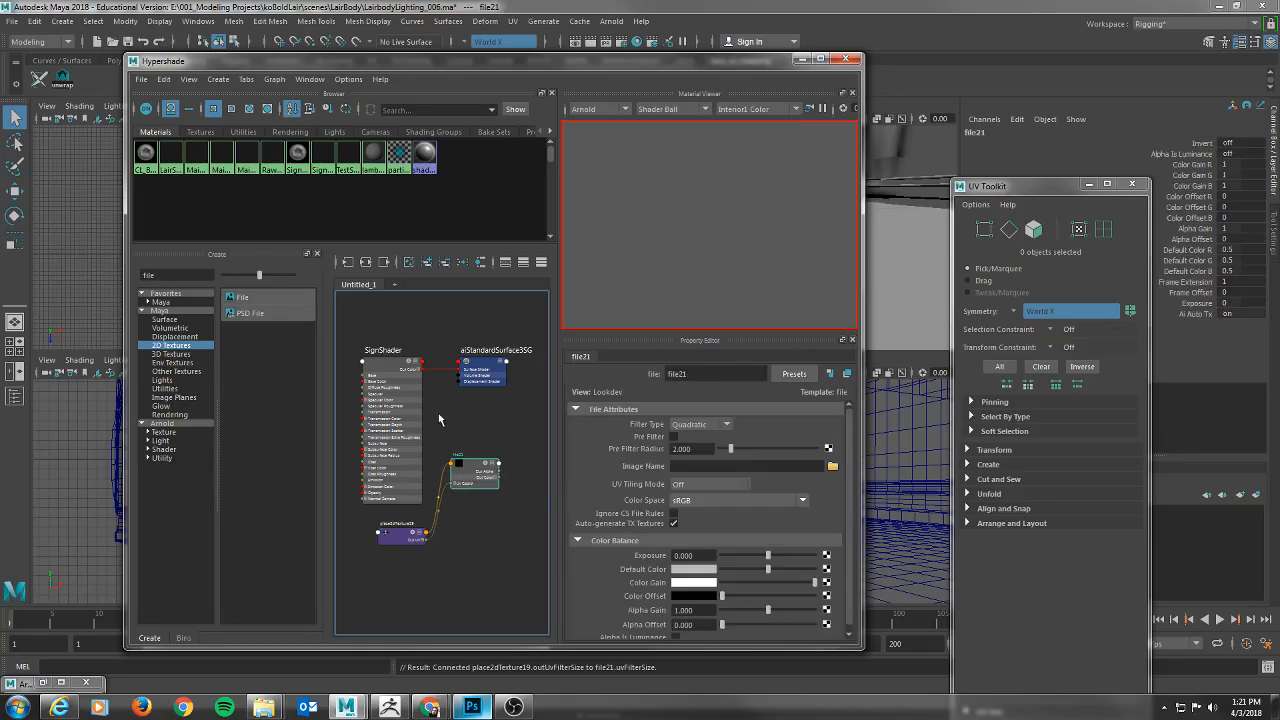
{"action": "middle_click_drag", "start_coordinate": [438, 423], "coordinate": [464, 420], "text": "alt"}
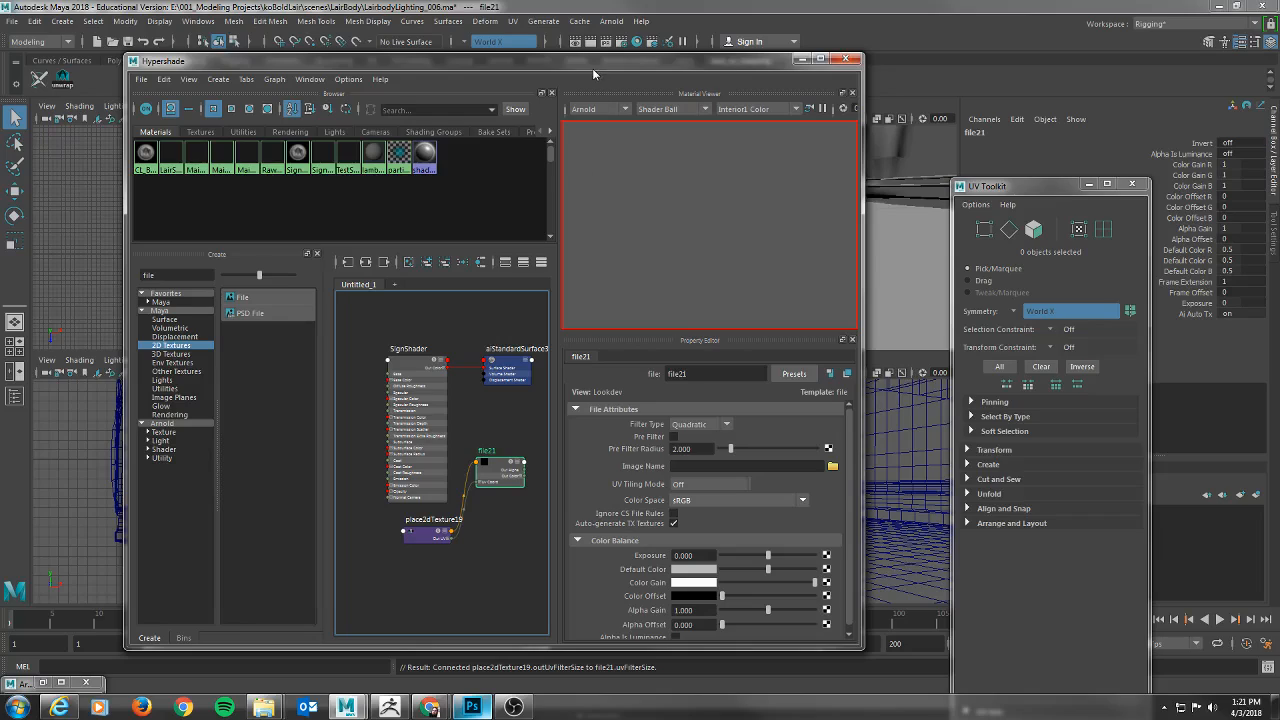
Show SignShader in the Attribute Editor and map a new File texture to its Base Weight.
{"action": "left_click", "coordinate": [418, 368]}
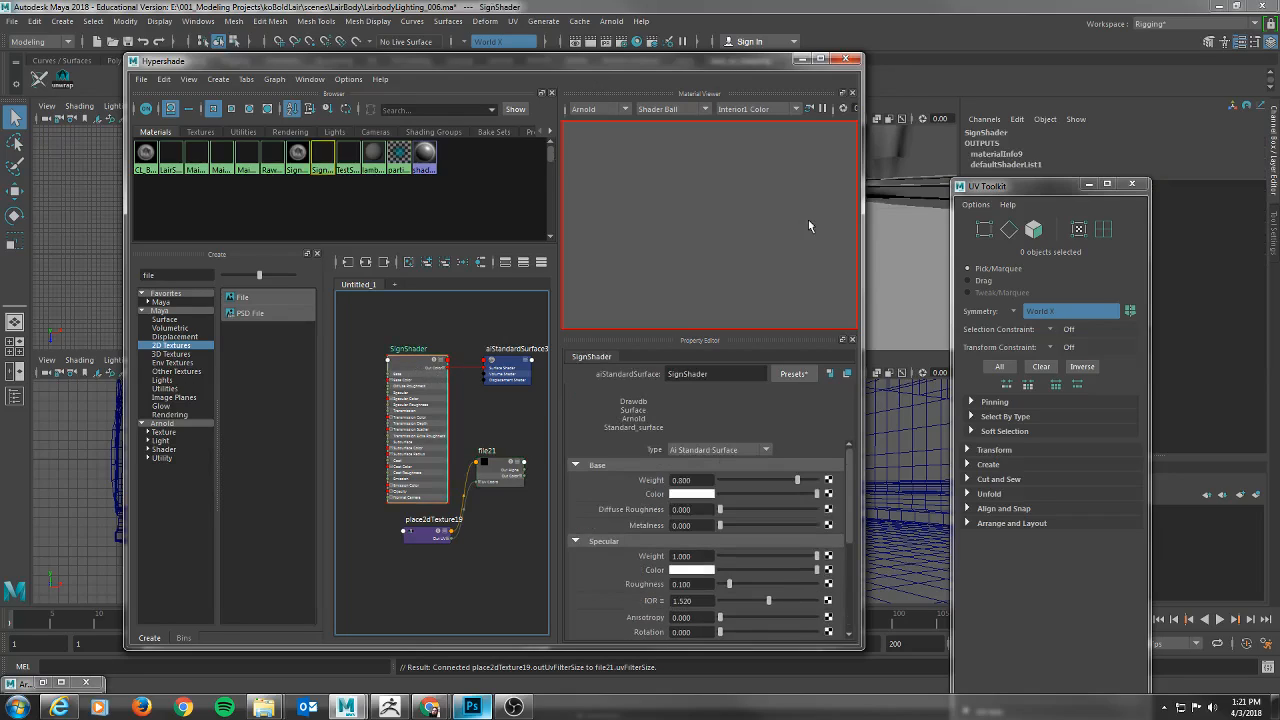
{"action": "key", "text": "f"}
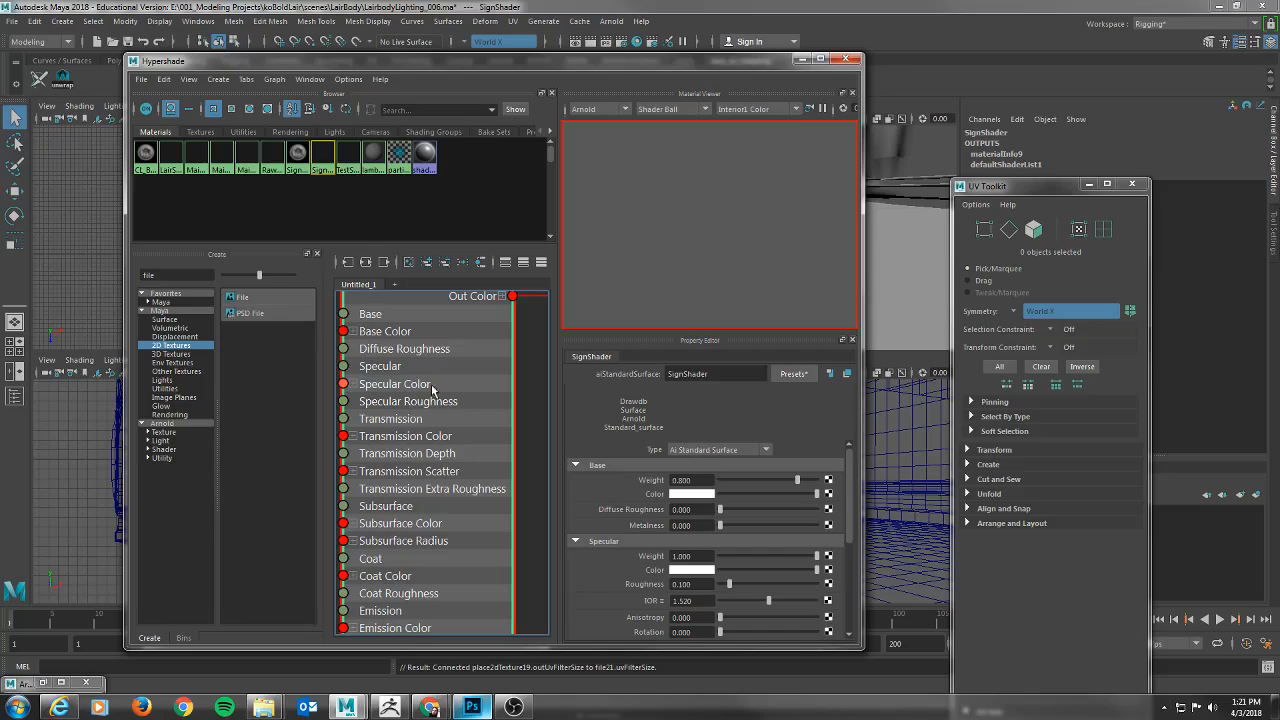
{"action": "key", "text": "a"}
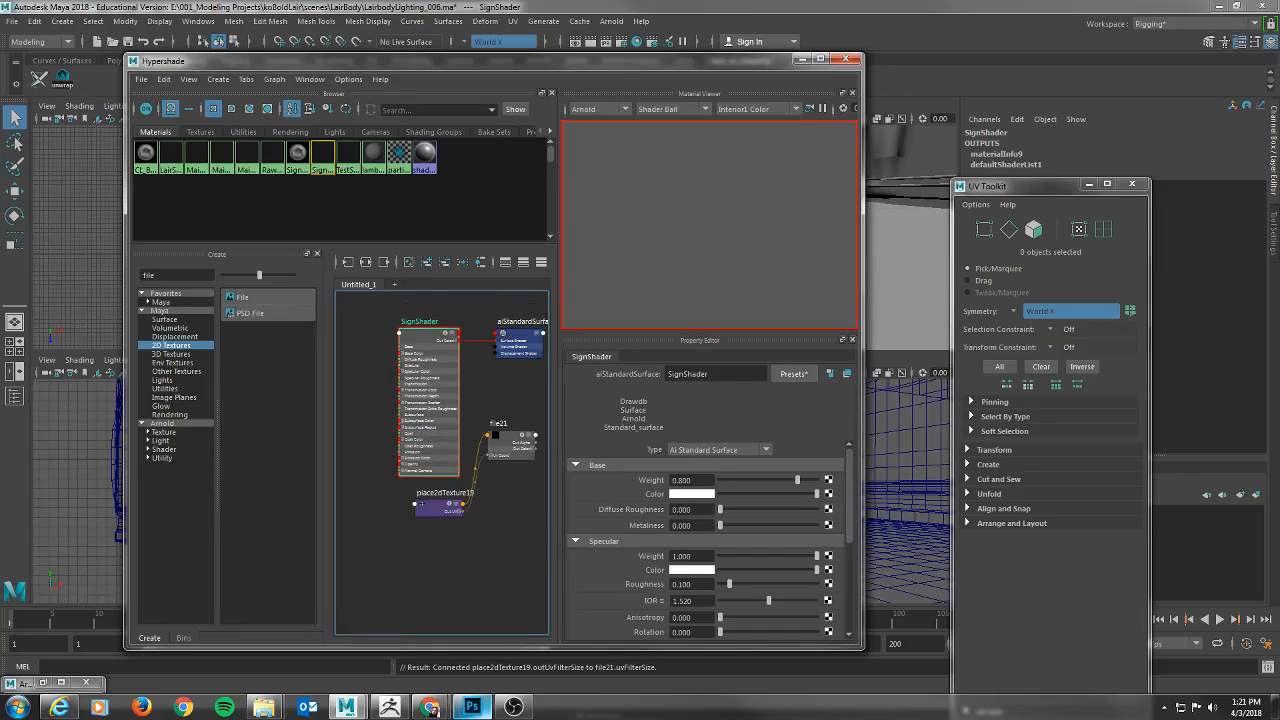
{"action": "key", "text": "ctrl+a"}
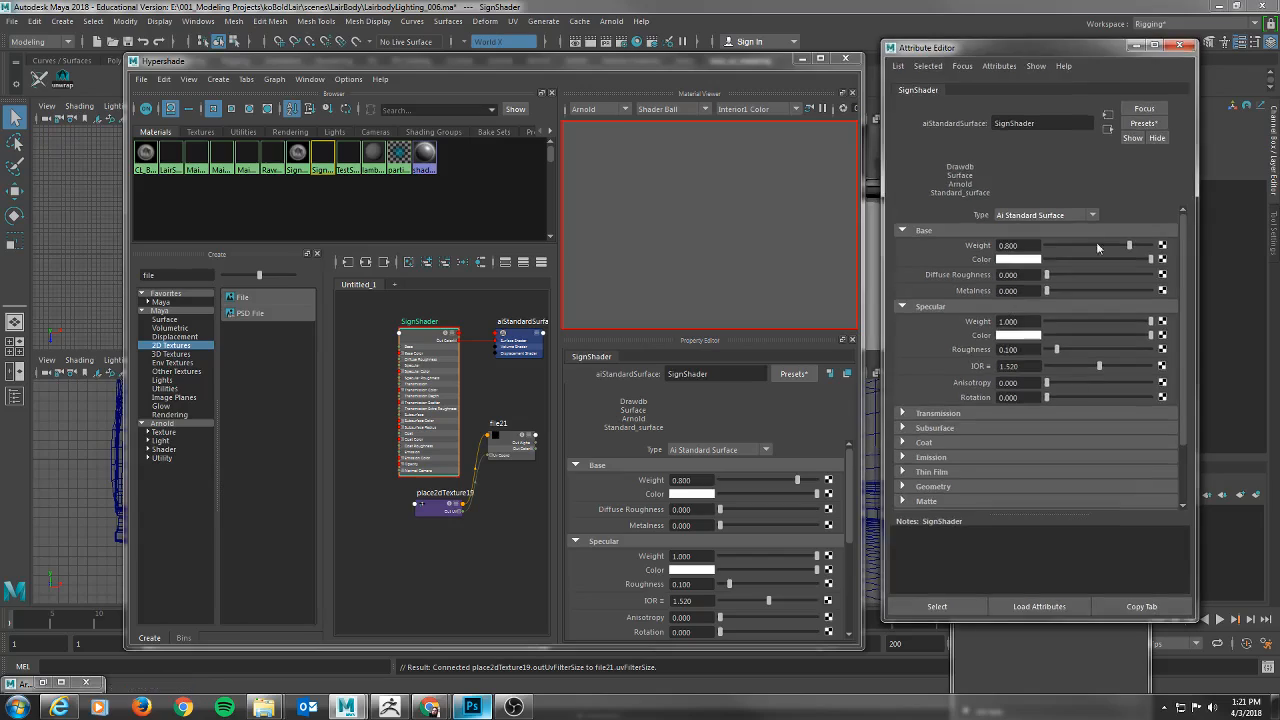
{"action": "left_click", "coordinate": [1161, 258]}
{"action": "left_click", "coordinate": [546, 350]}
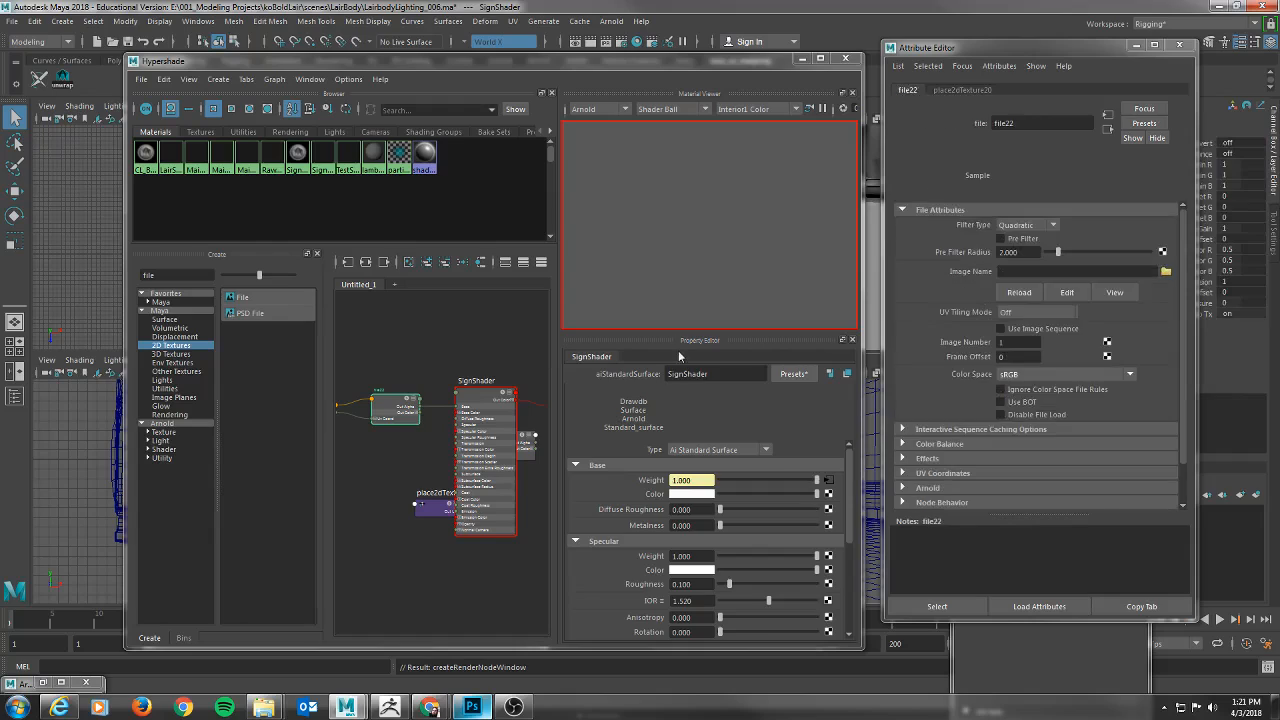
Browse for the Base Weight texture's image in the koBoldLair project's scenes\SignPost folder.
{"action": "left_click", "coordinate": [1166, 271]}
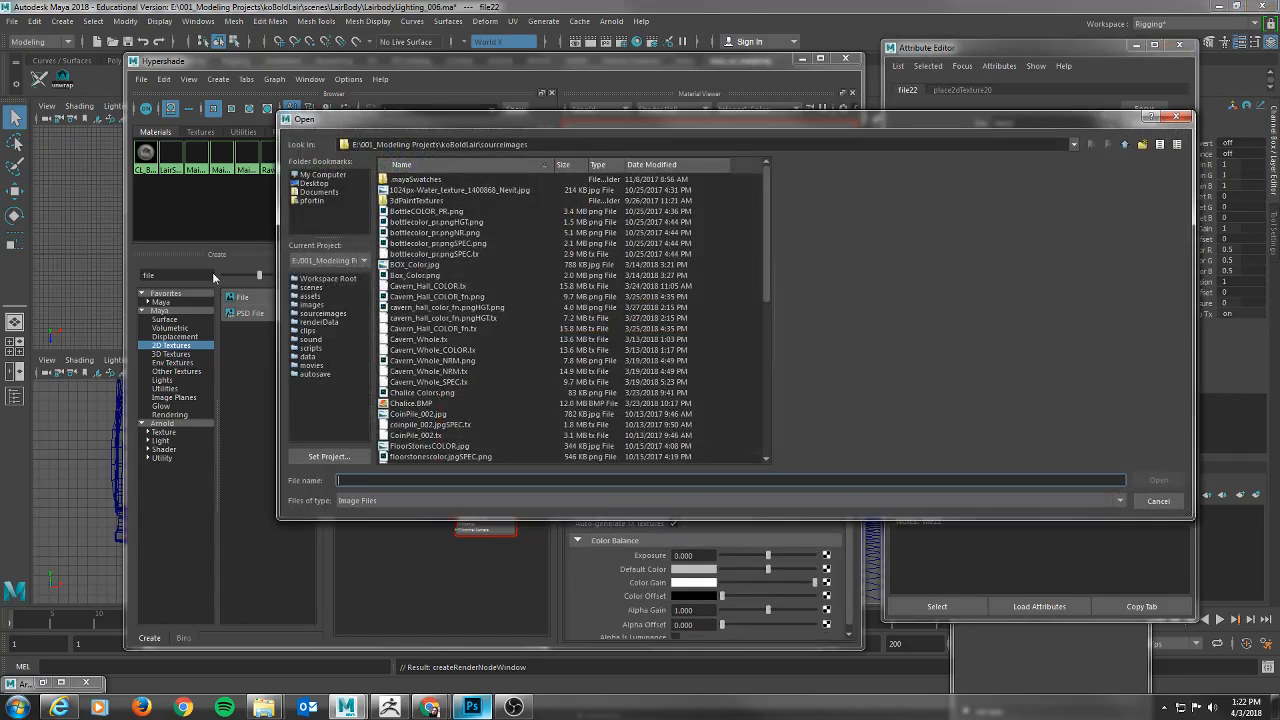
{"action": "scroll", "coordinate": [456, 408], "scroll_direction": "down", "scroll_amount": 5}
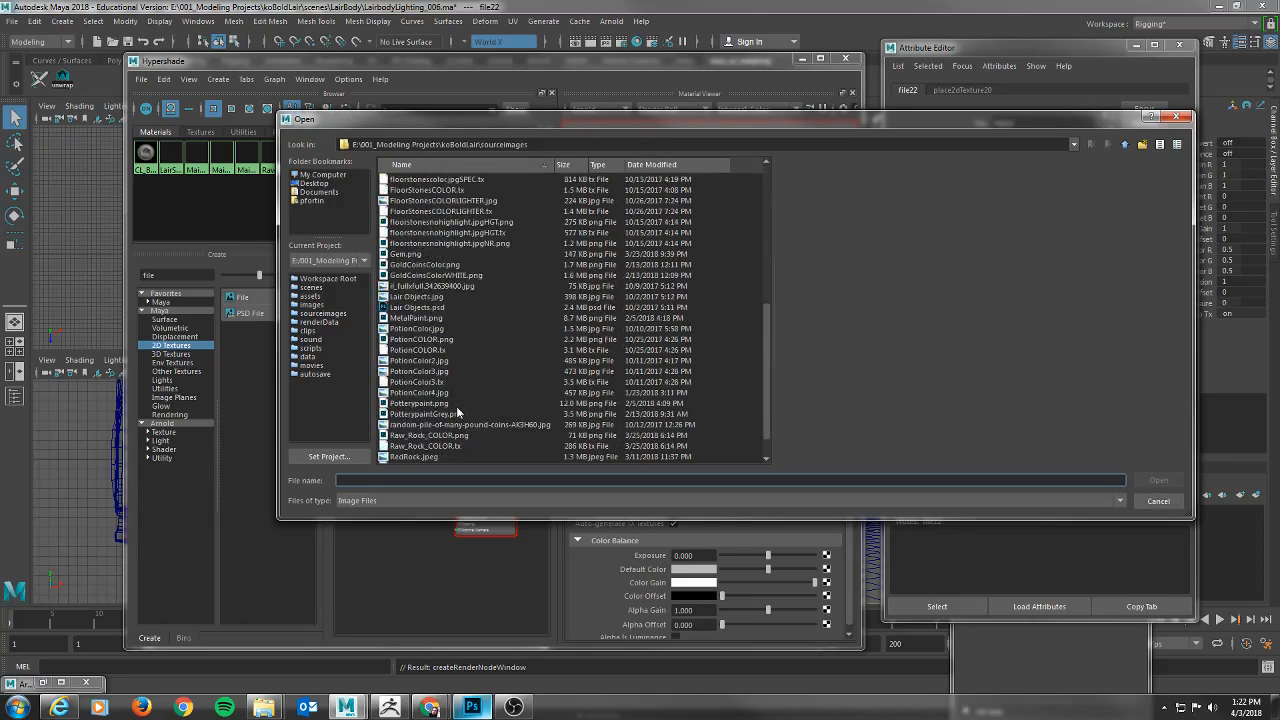
{"action": "scroll", "coordinate": [456, 413], "scroll_direction": "up", "scroll_amount": 5}
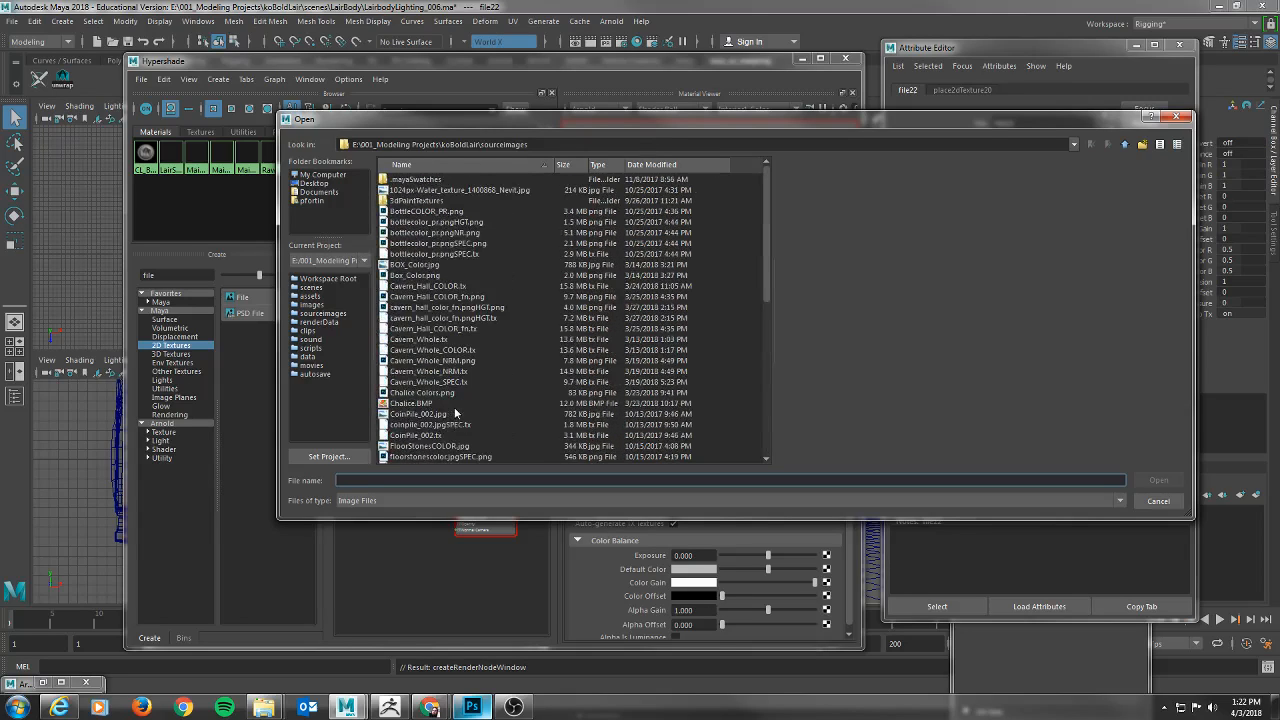
{"action": "scroll", "coordinate": [456, 412], "scroll_direction": "down", "scroll_amount": 9}
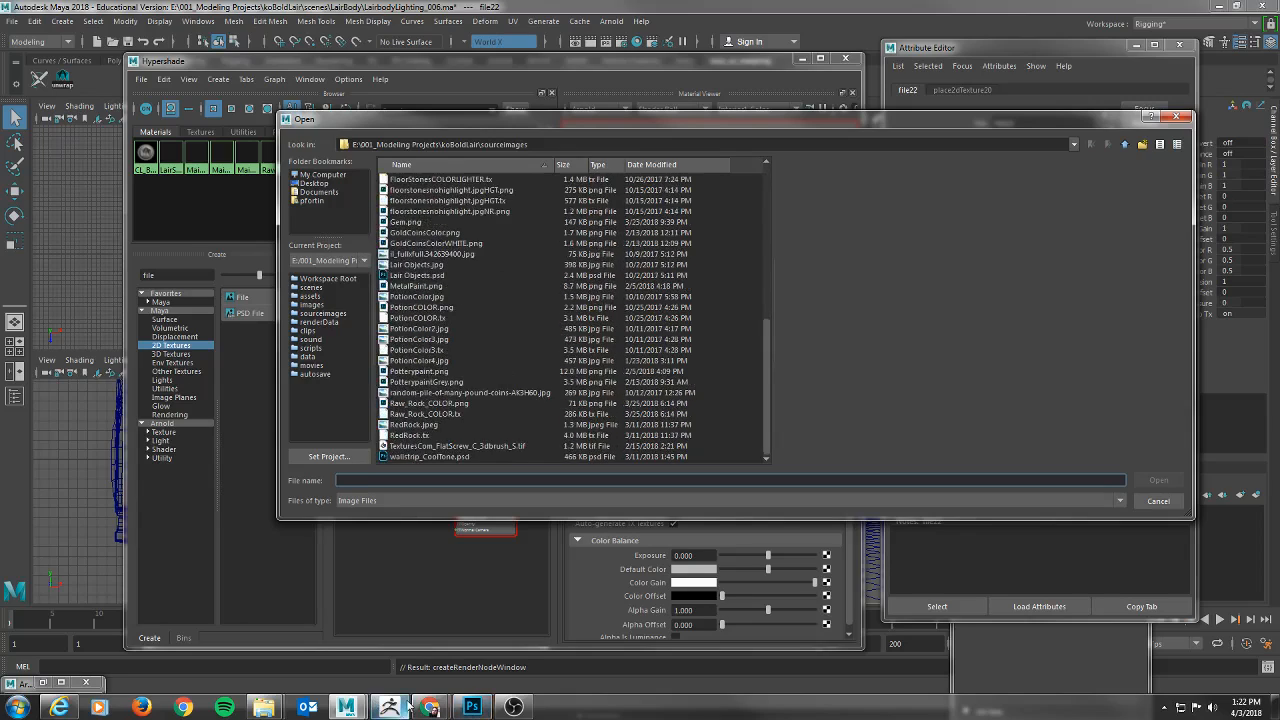
{"action": "left_click", "coordinate": [466, 710]}
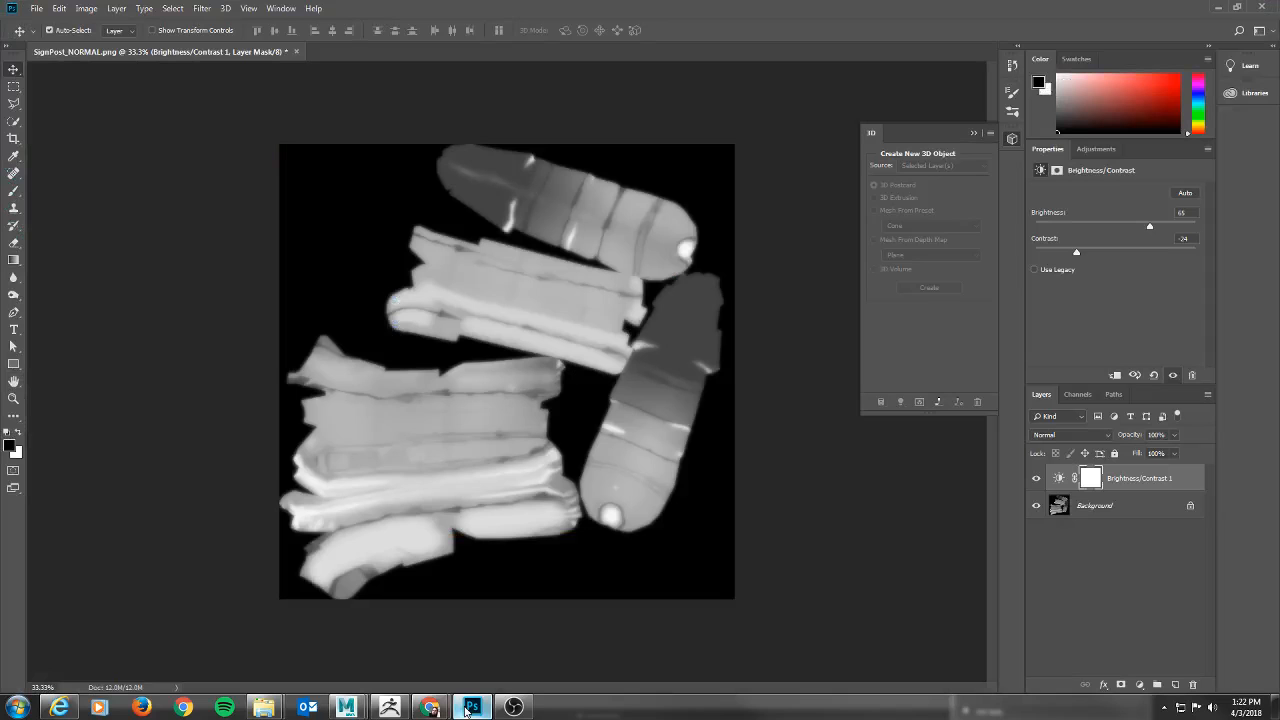
{"action": "key", "text": "alt+Tab"}
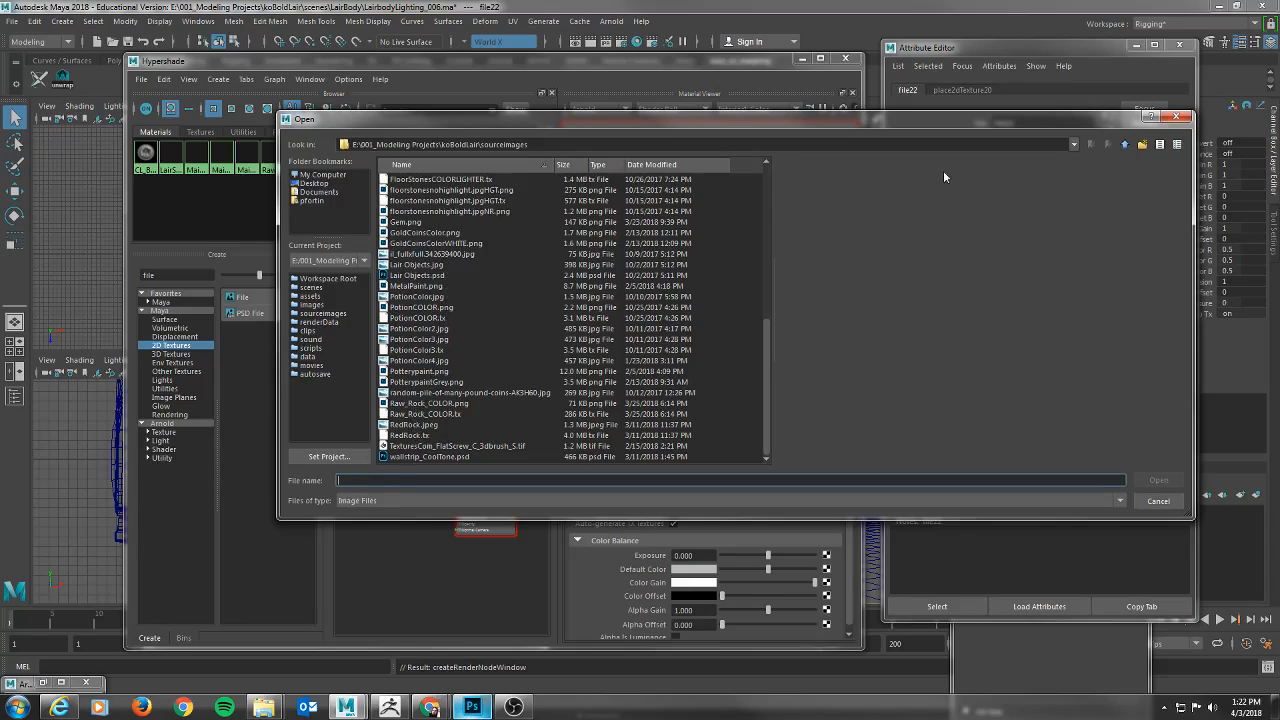
{"action": "left_click", "coordinate": [1125, 145]}
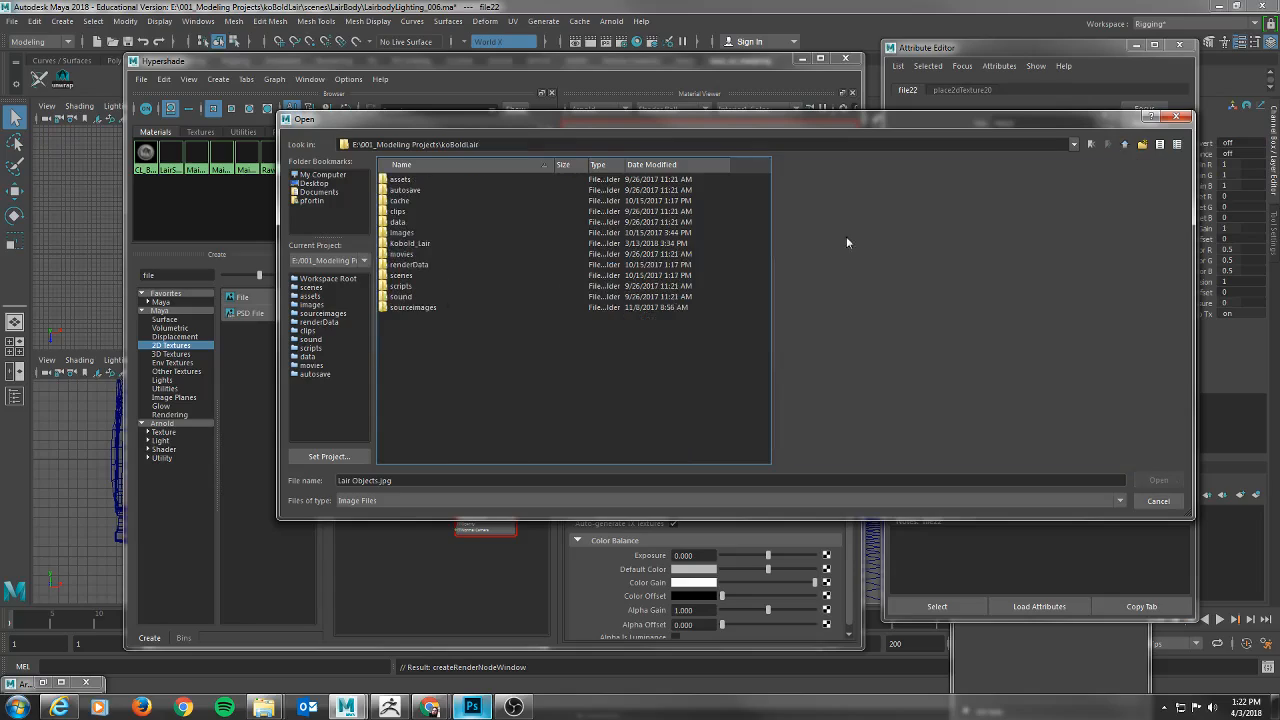
{"action": "double_click", "coordinate": [403, 277]}
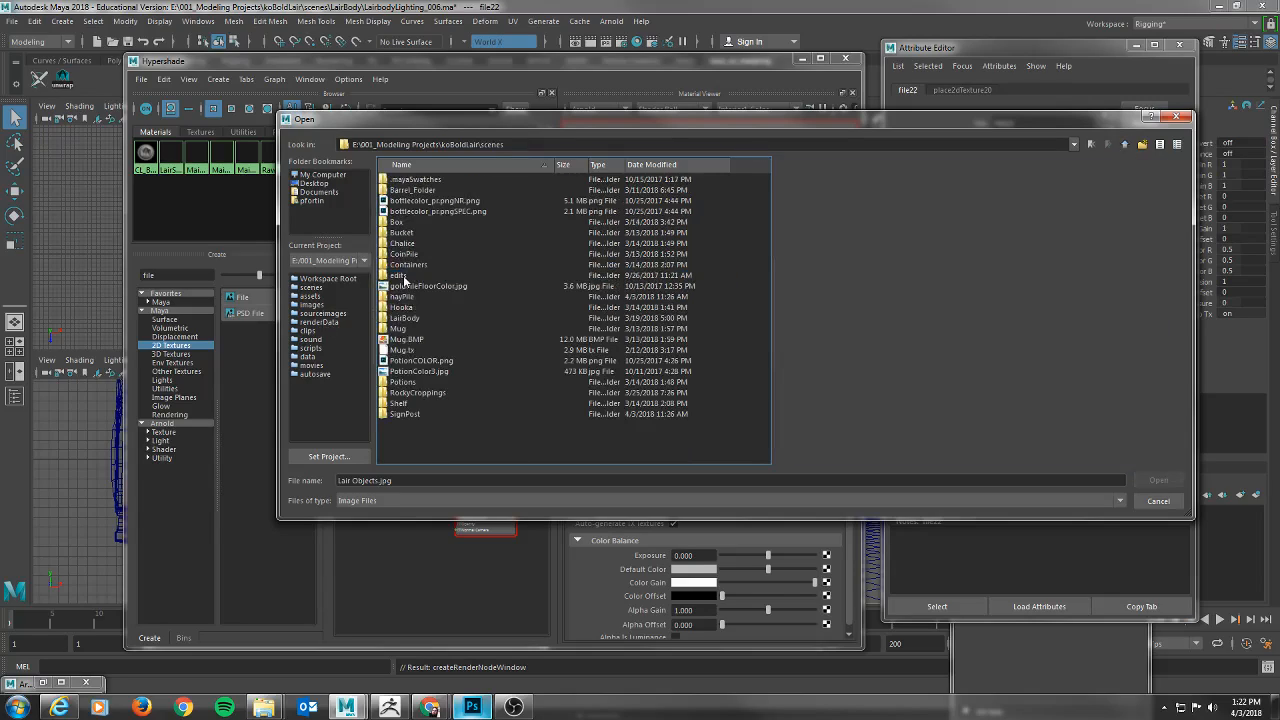
{"action": "double_click", "coordinate": [404, 414]}
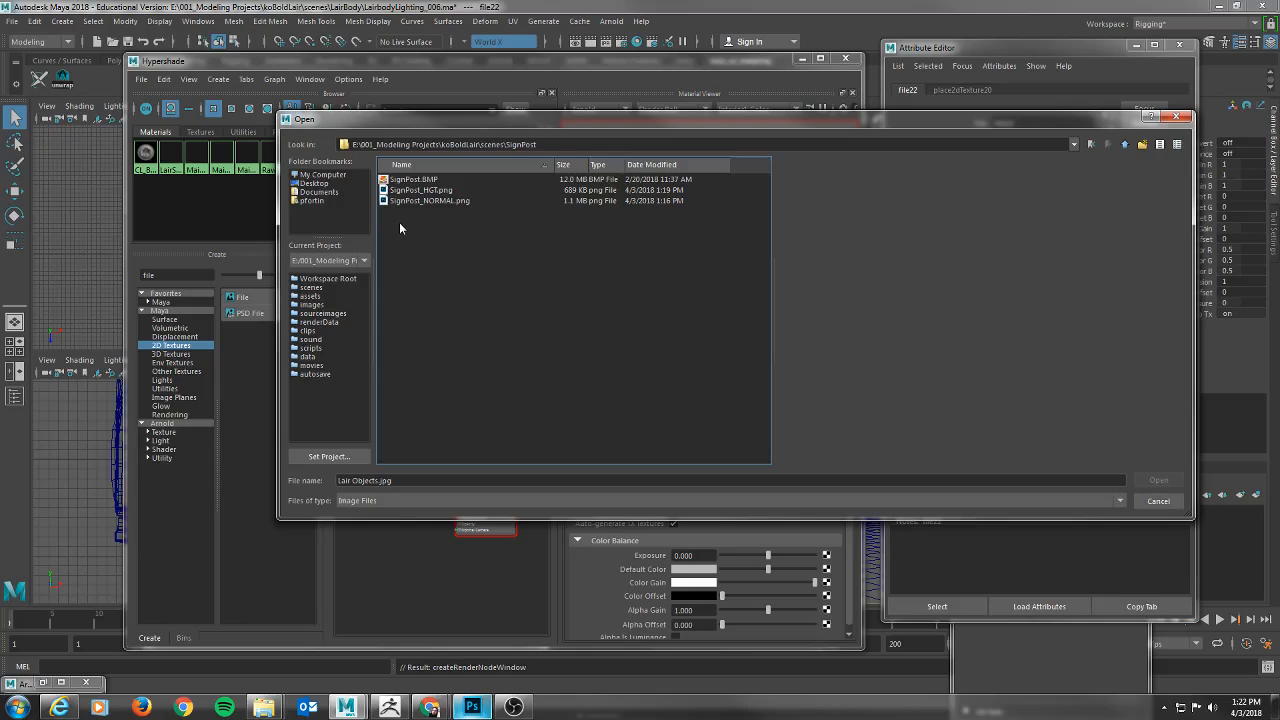
Preview the signpost images and load SignPost_HGT.png into the Base Weight file texture.
{"action": "left_click", "coordinate": [420, 189]}
{"action": "left_click", "coordinate": [414, 179]}
{"action": "left_click", "coordinate": [433, 200]}
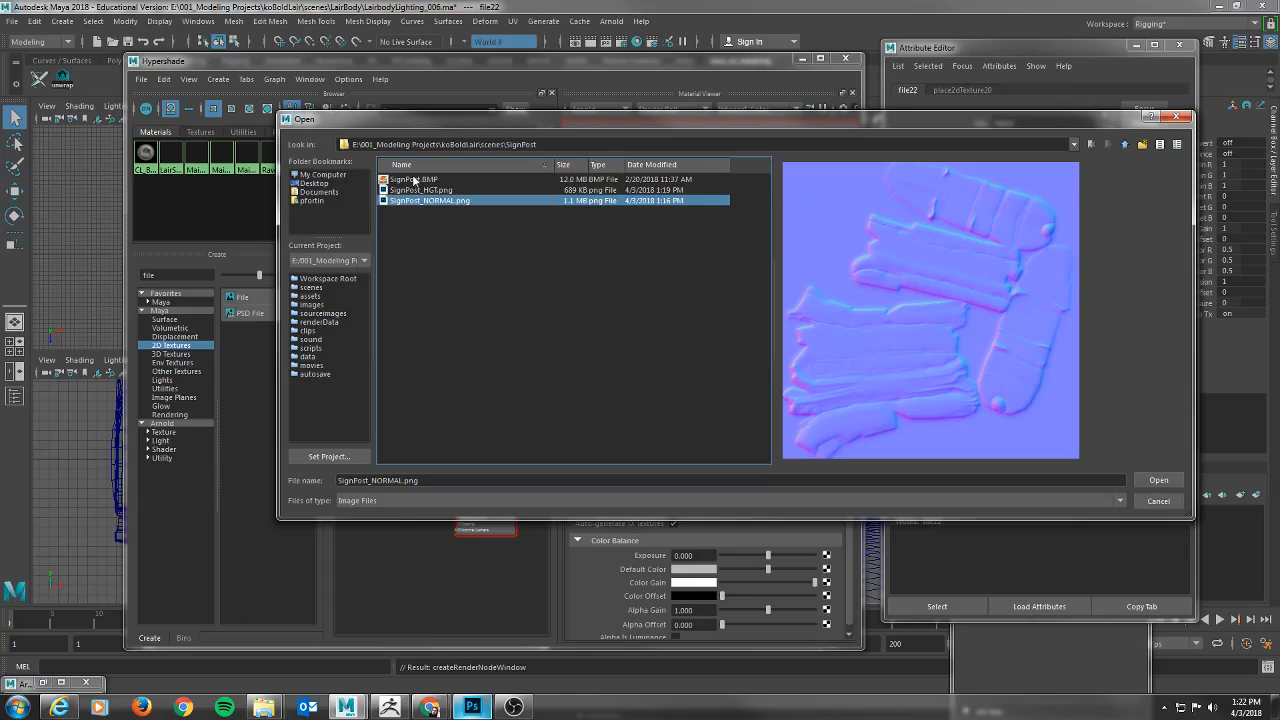
{"action": "left_click", "coordinate": [422, 192]}
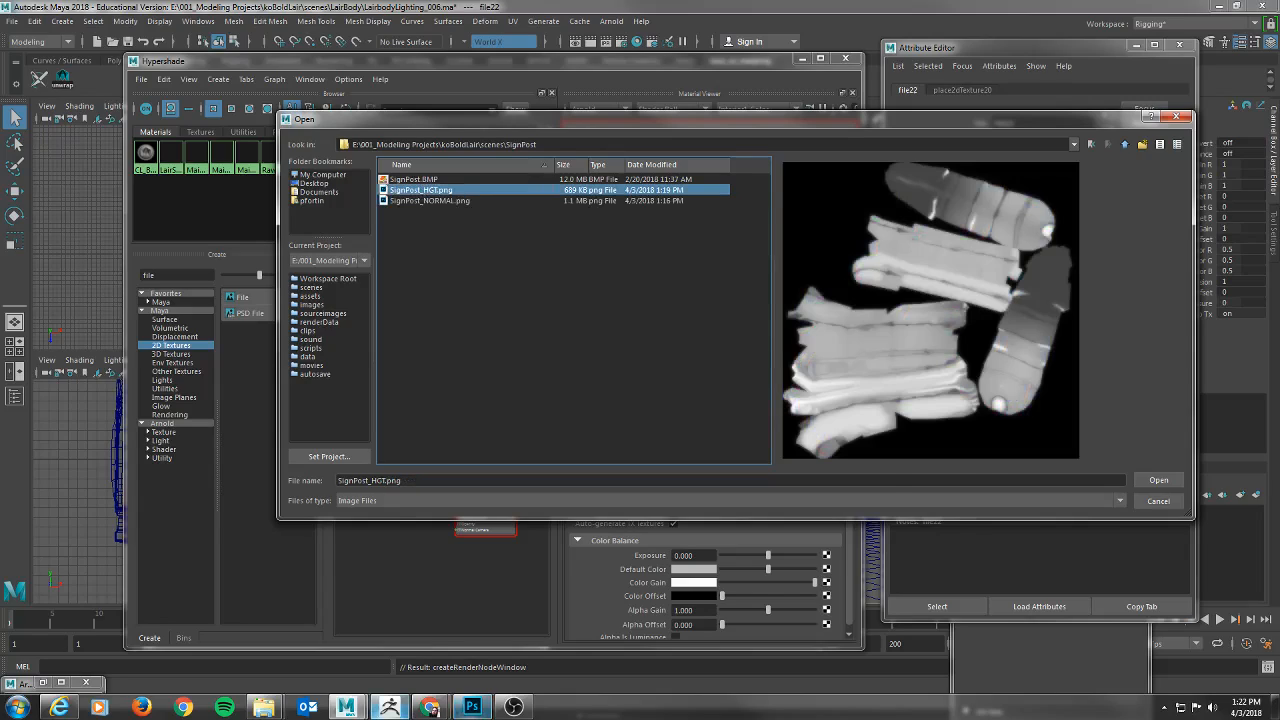
{"action": "mouse_move", "coordinate": [264, 707]}
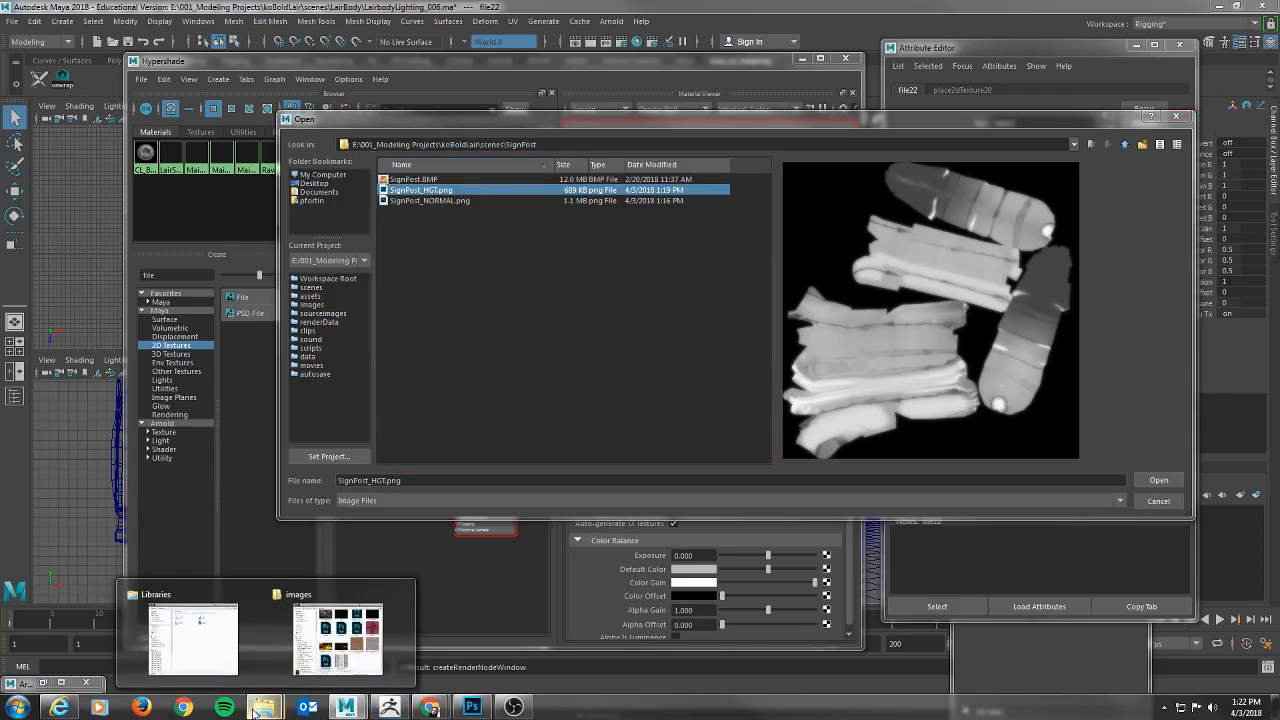
{"action": "left_click", "coordinate": [322, 648]}
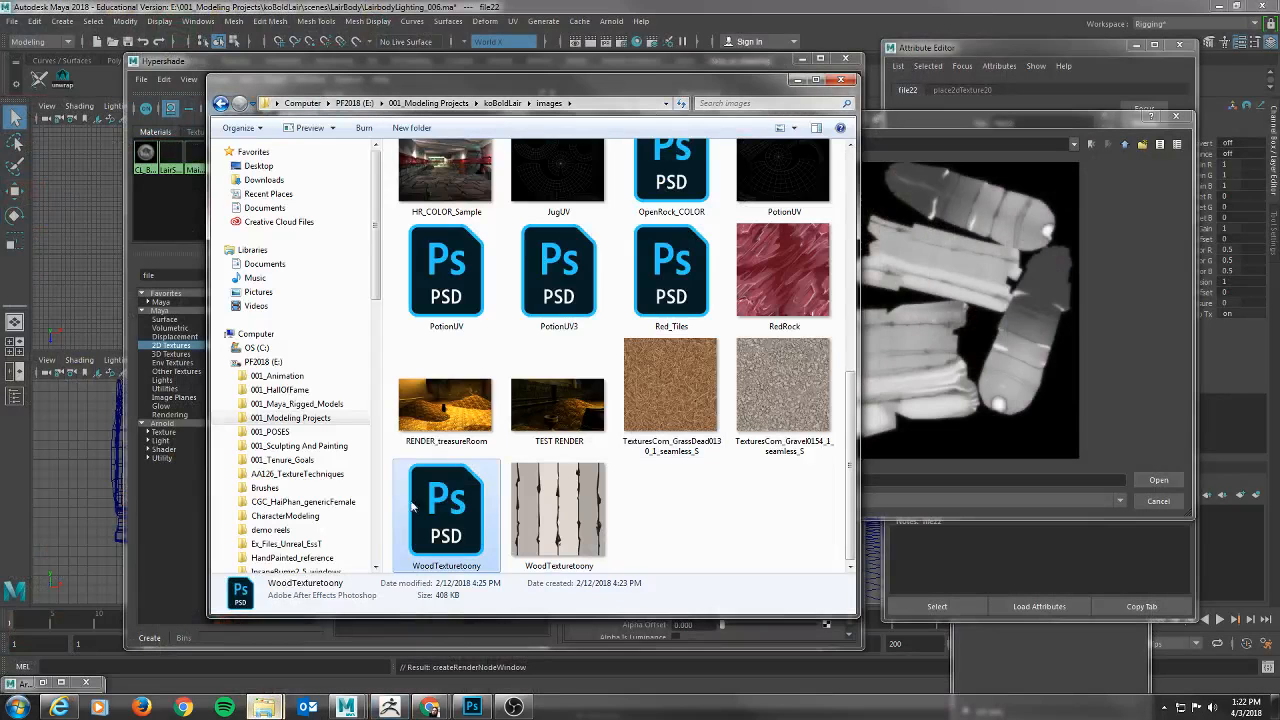
{"action": "left_click", "coordinate": [502, 103]}
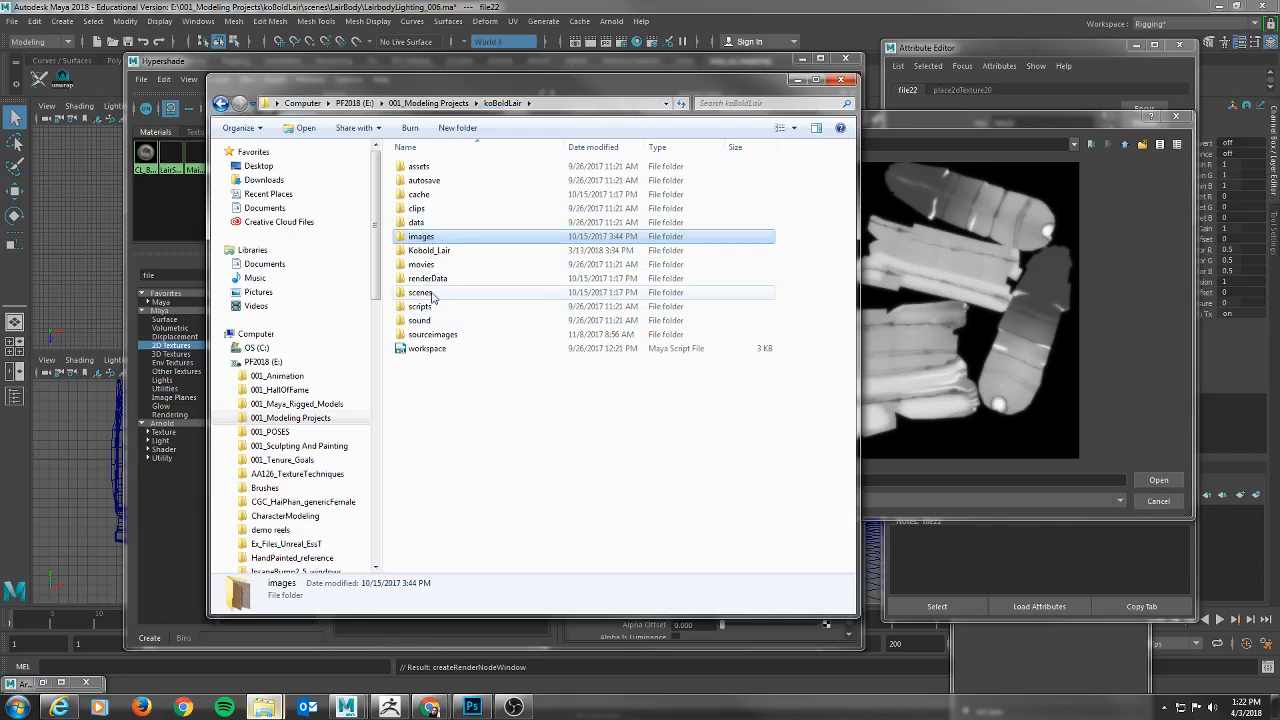
{"action": "key", "text": "alt+Tab"}
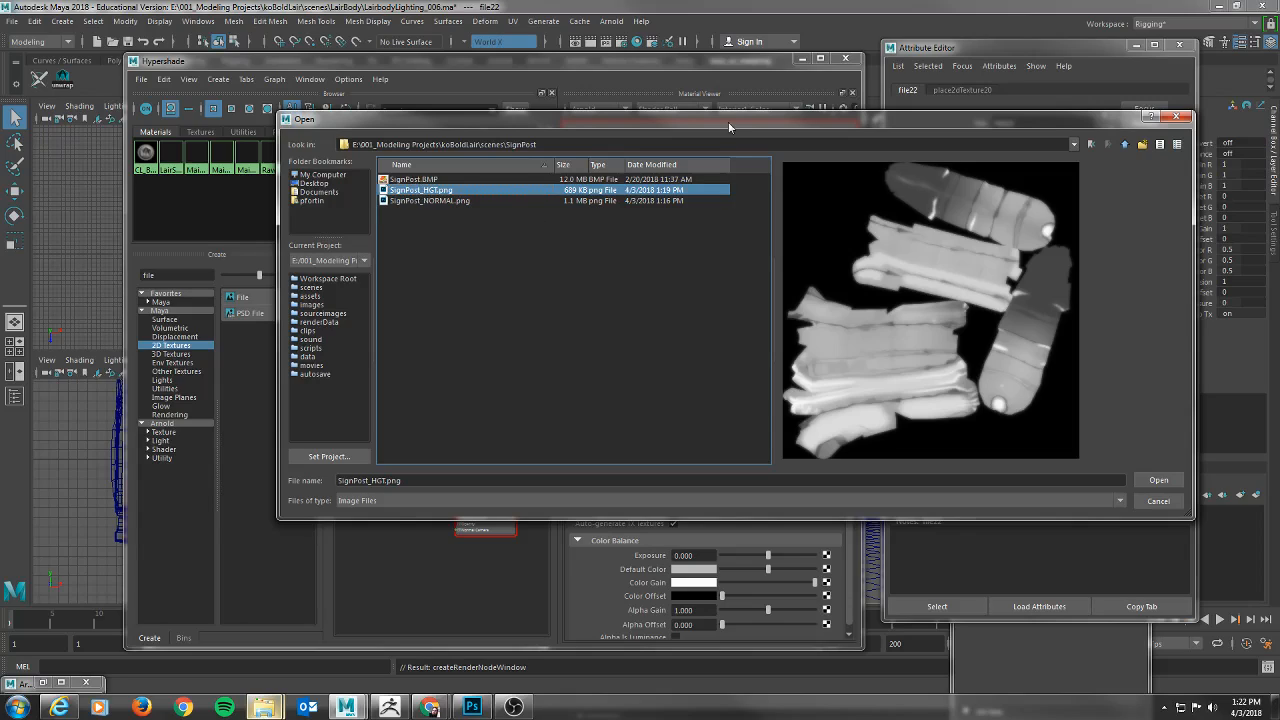
{"action": "double_click", "coordinate": [414, 196]}
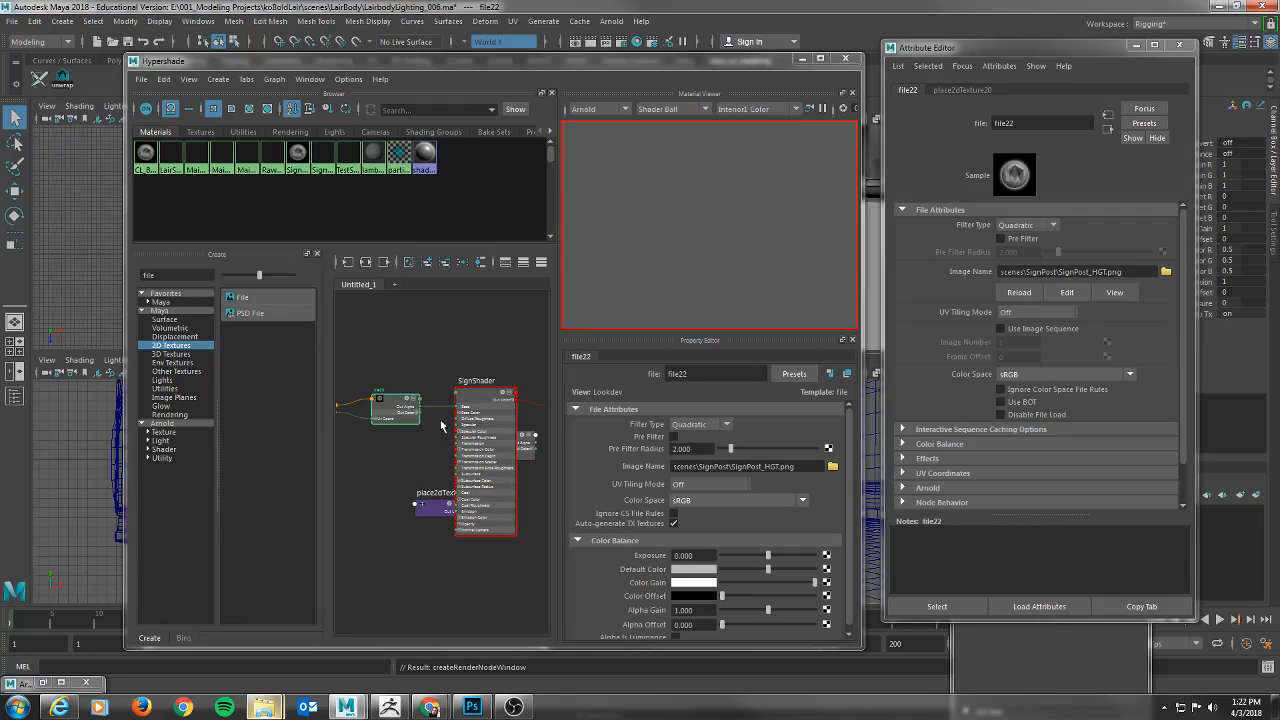
Replace the image in SignShader's Base Weight file texture with SignPost.BMP from the SignPost folder.
{"action": "left_click", "coordinate": [832, 466]}
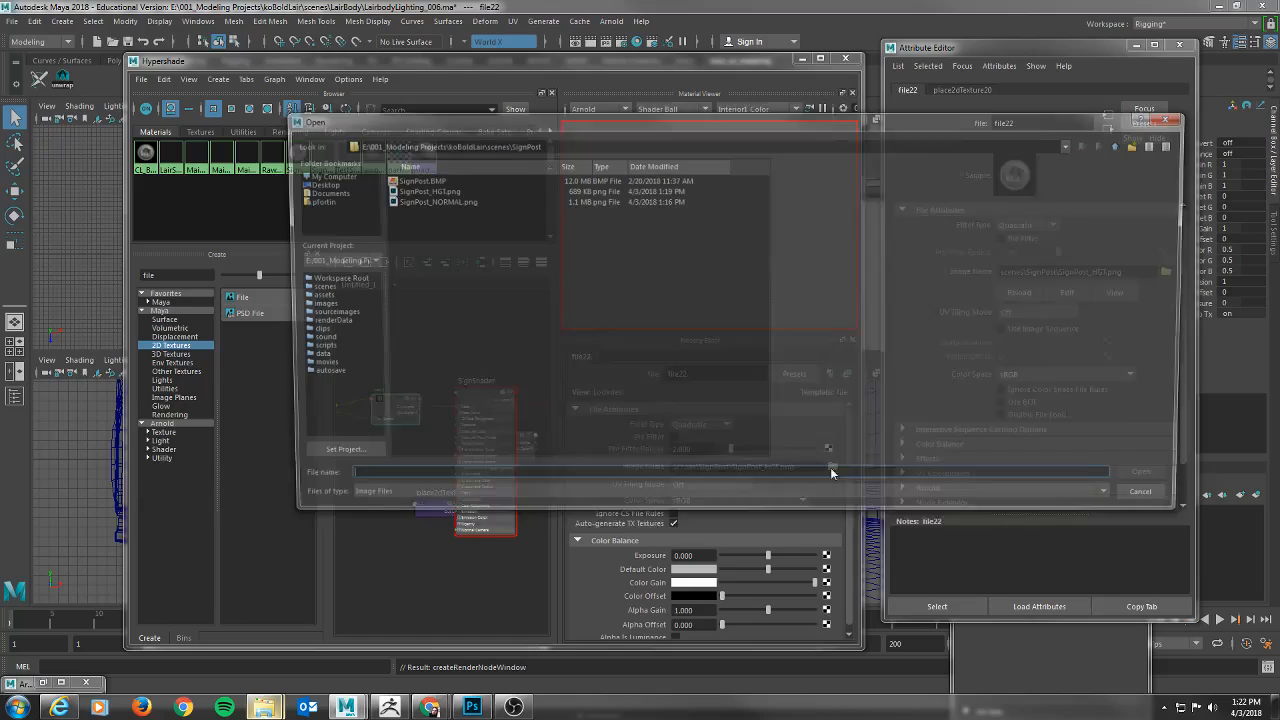
{"action": "left_click", "coordinate": [410, 180]}
{"action": "double_click", "coordinate": [410, 180]}
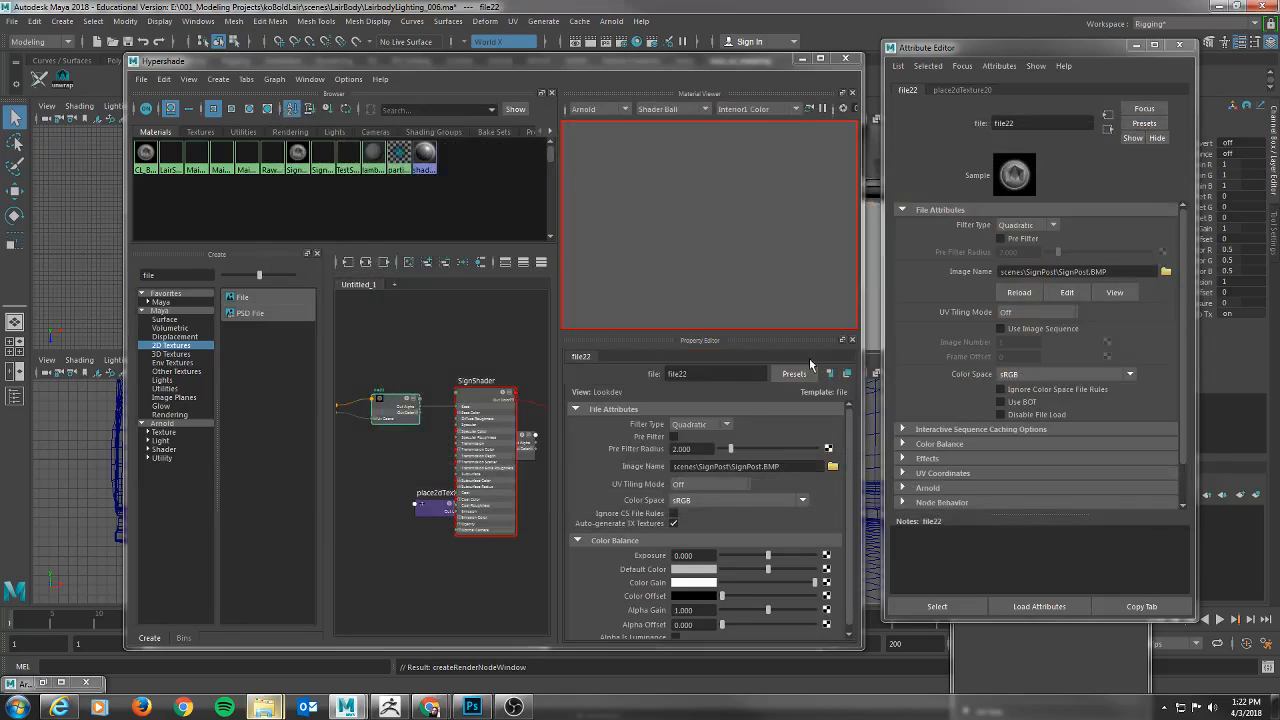
Select SignShader to show its attributes, and widen and reposition the Hypershade window.
{"action": "left_click_drag", "start_coordinate": [505, 63], "coordinate": [483, 84]}
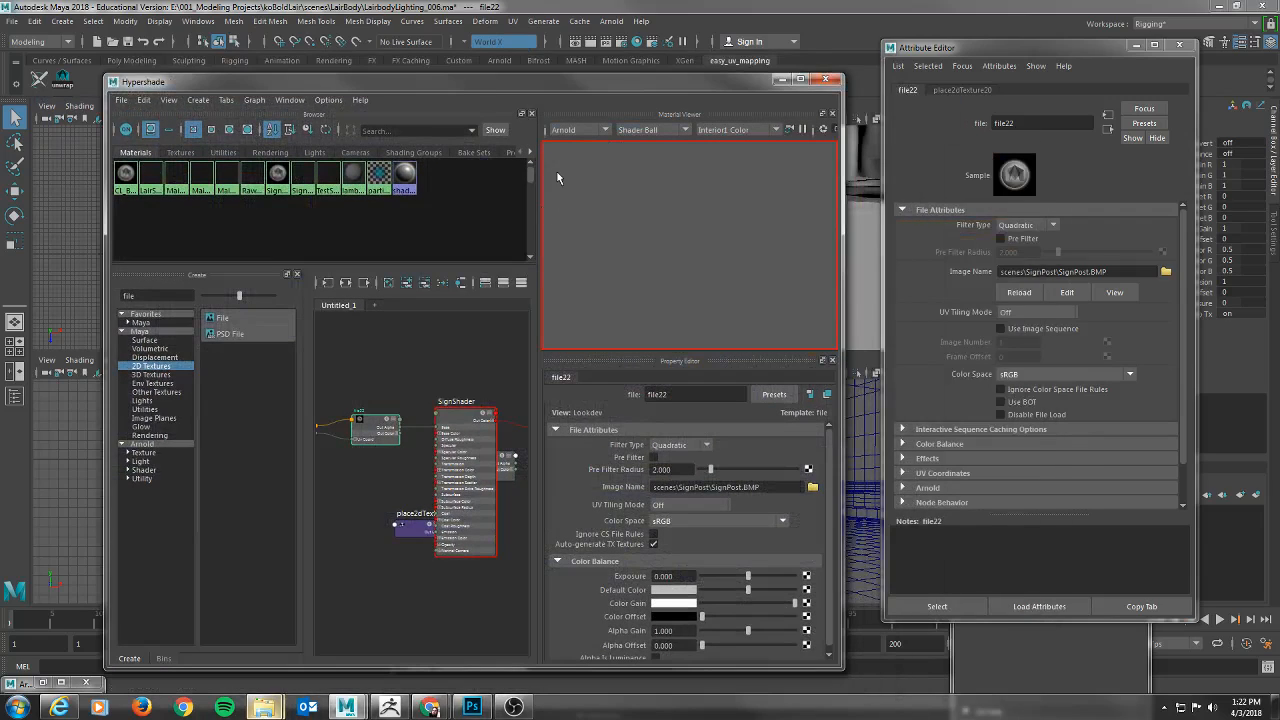
{"action": "left_click", "coordinate": [464, 413]}
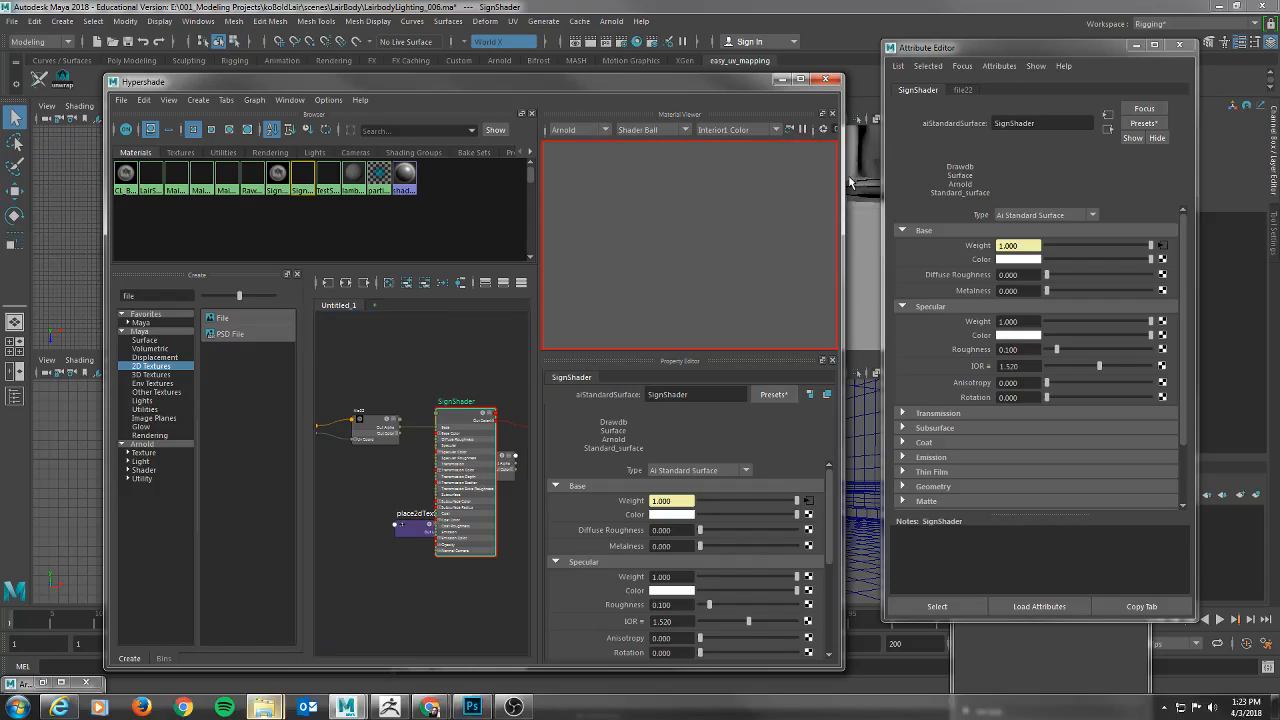
{"action": "left_click_drag", "start_coordinate": [843, 176], "coordinate": [885, 178]}
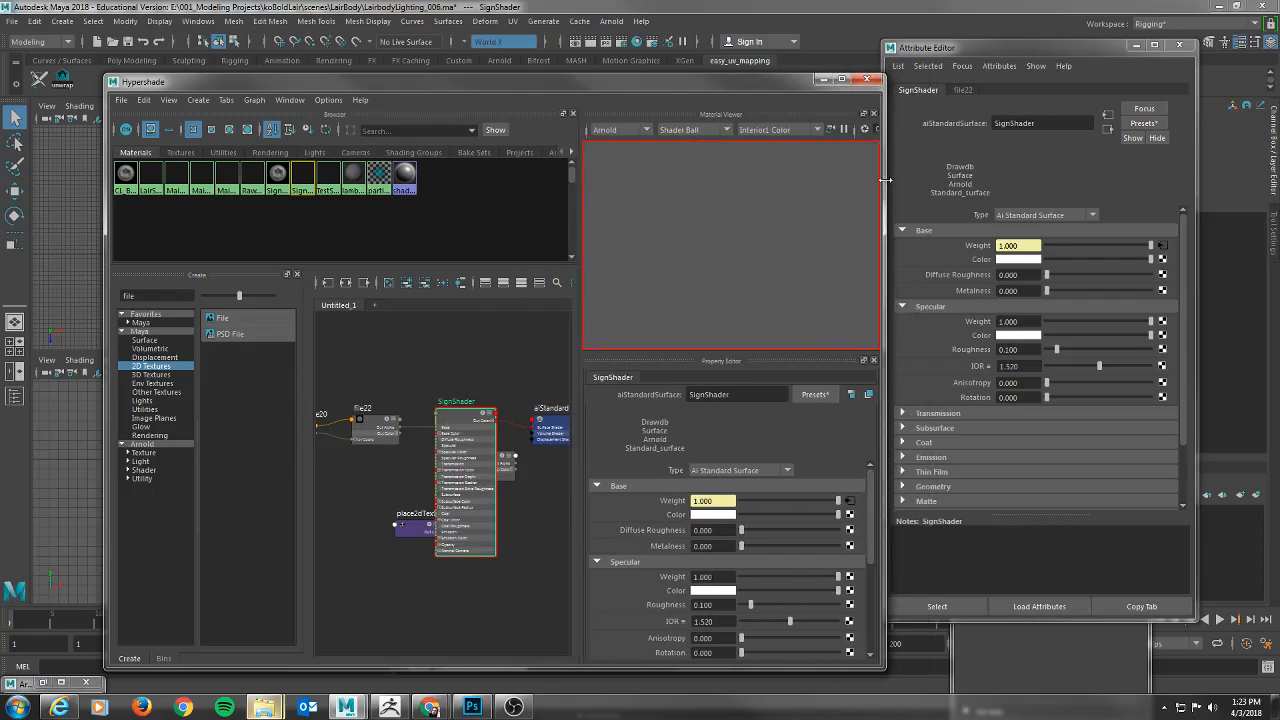
{"action": "left_click_drag", "start_coordinate": [539, 82], "coordinate": [505, 183]}
{"action": "left_click_drag", "start_coordinate": [586, 181], "coordinate": [765, 133]}
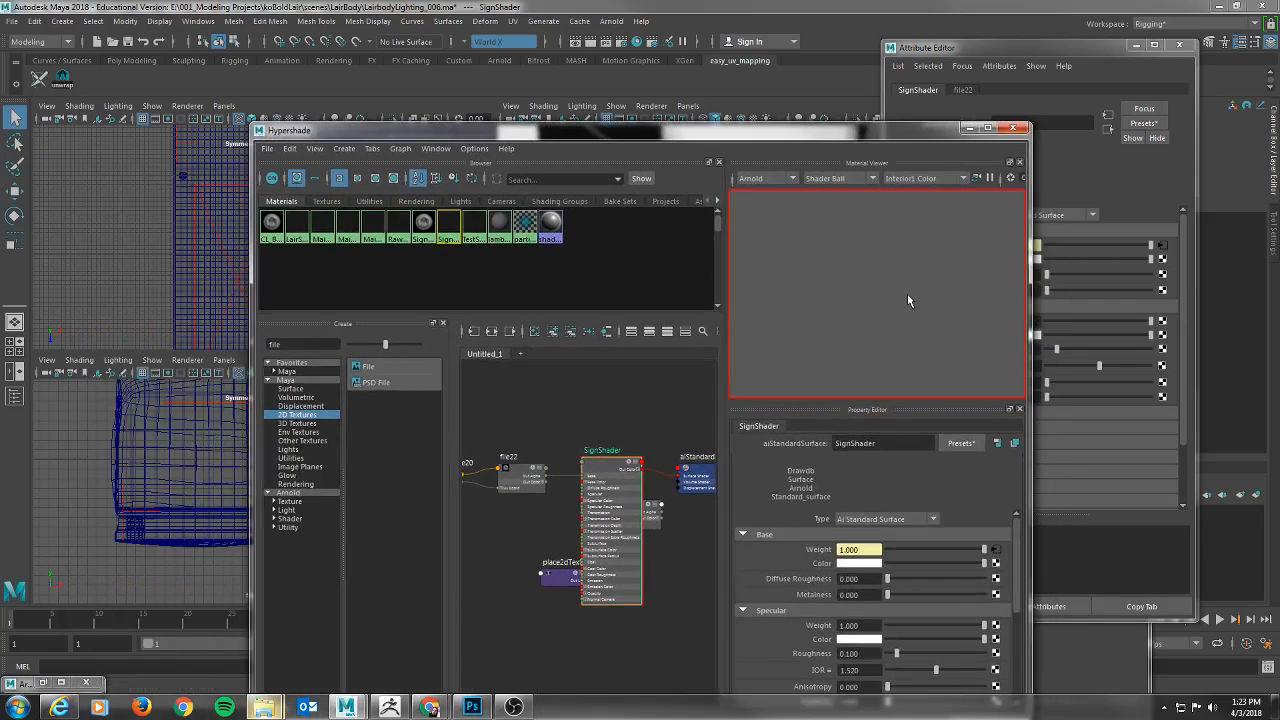
Clear the Hypershade away from the viewports and assign SignShader to the signpost mesh.
{"action": "left_click", "coordinate": [926, 271]}
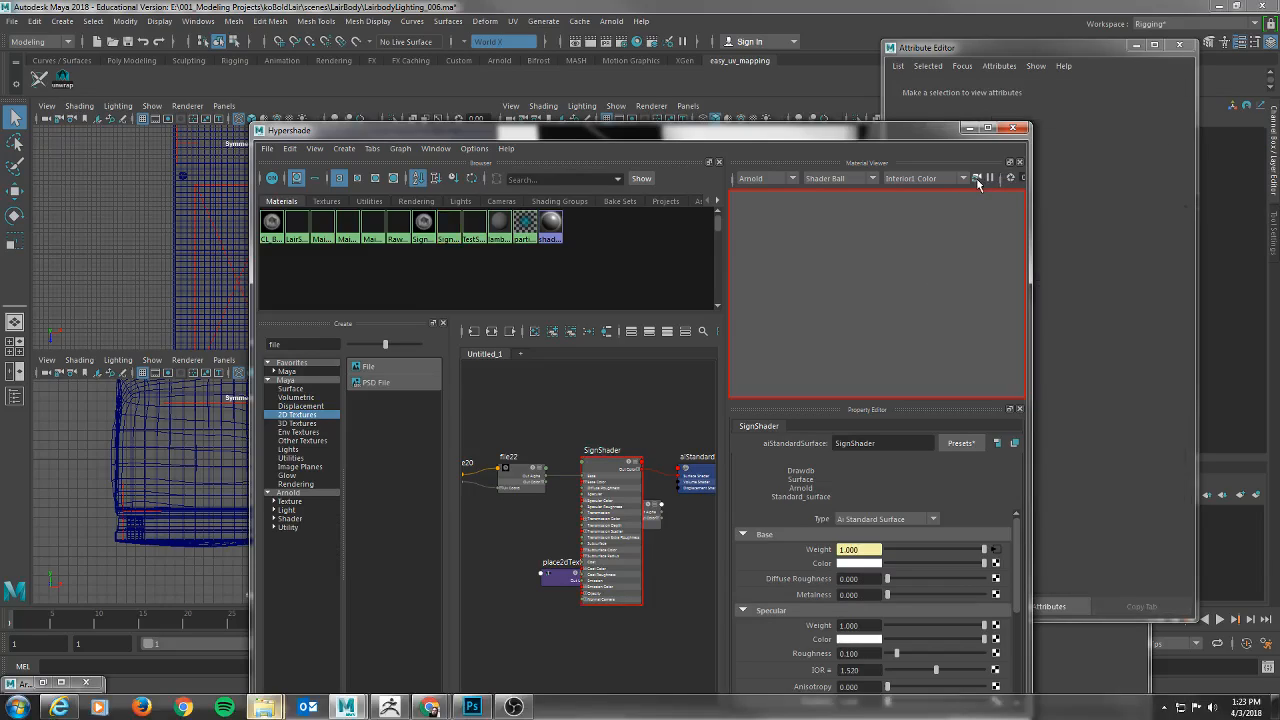
{"action": "left_click_drag", "start_coordinate": [695, 130], "coordinate": [1277, 162]}
{"action": "left_click", "coordinate": [819, 214]}
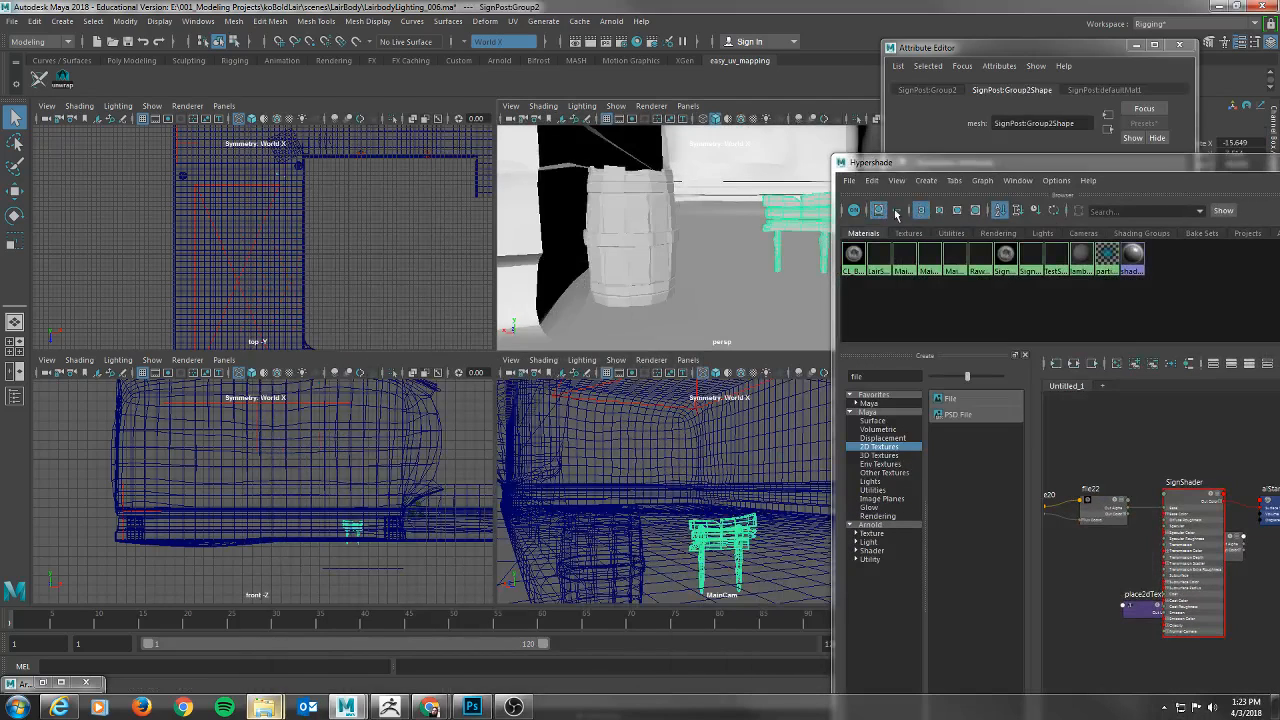
{"action": "right_click", "coordinate": [1033, 262]}
{"action": "left_click", "coordinate": [1030, 220]}
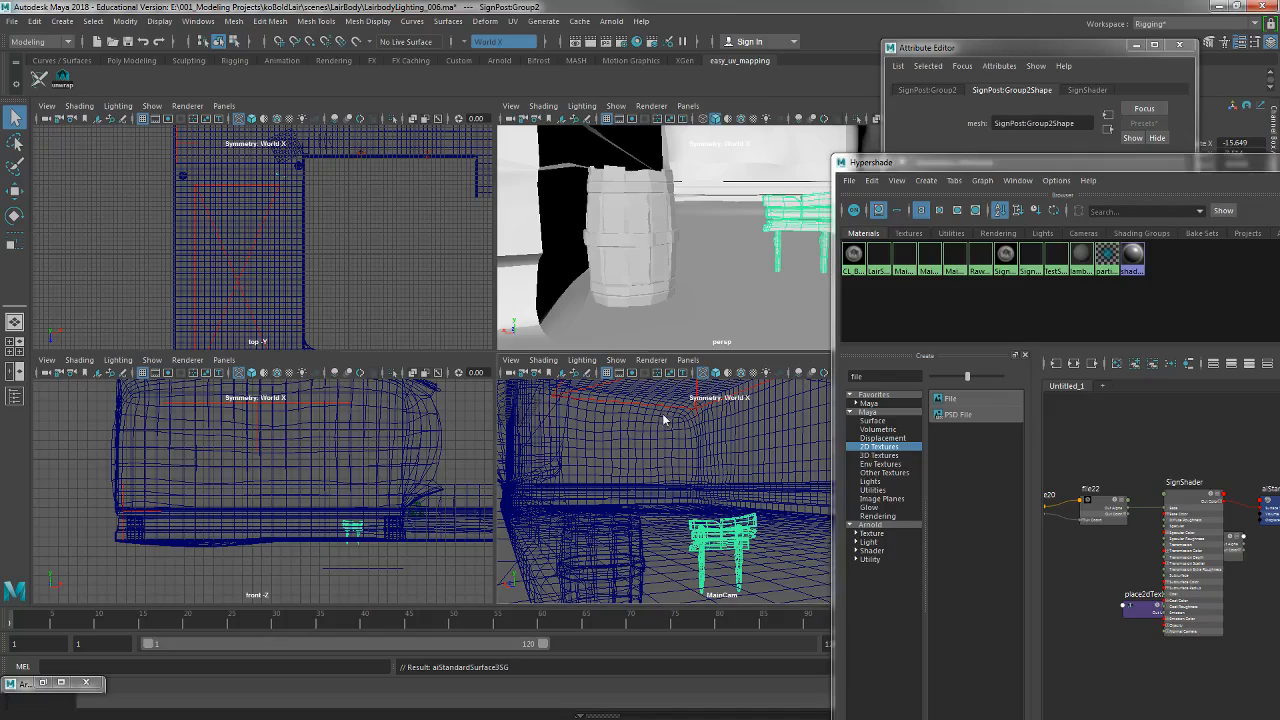
Select everything in the scene, start a live Arnold render through MainCamShape, and bring the camera closer to the signpost.
{"action": "key", "text": "ctrl+shift+a"}
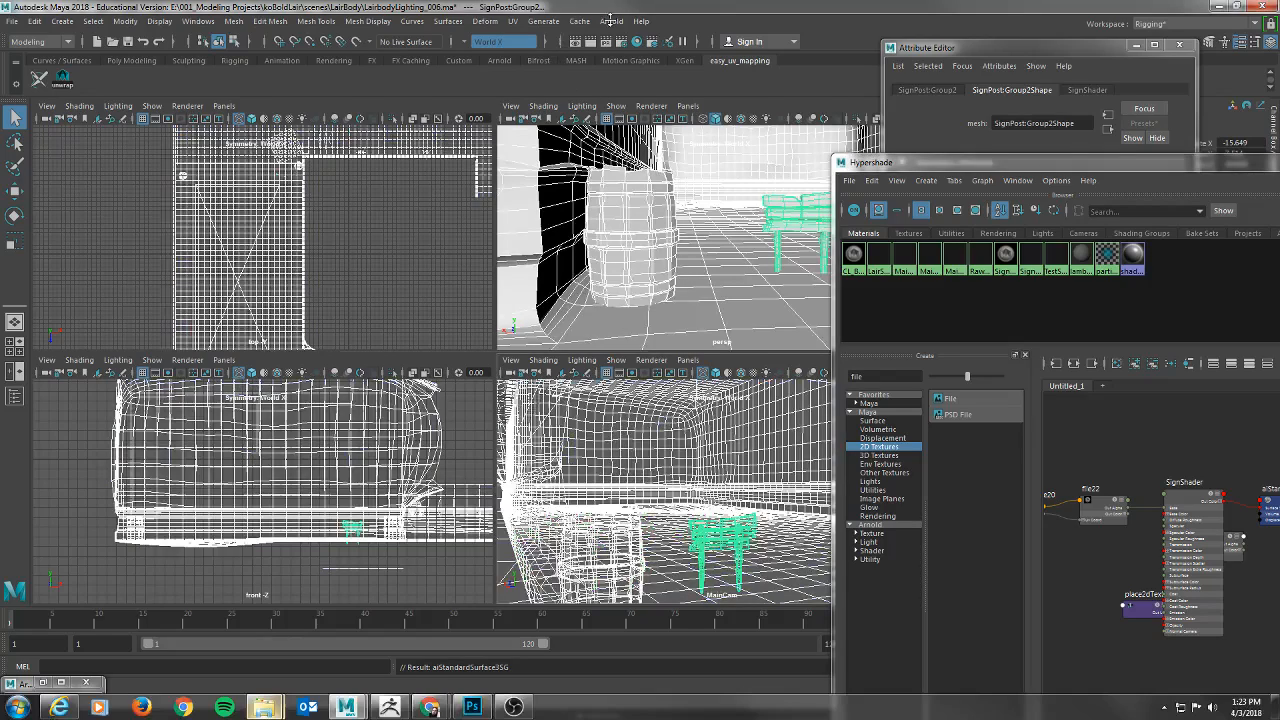
{"action": "left_click", "coordinate": [43, 683]}
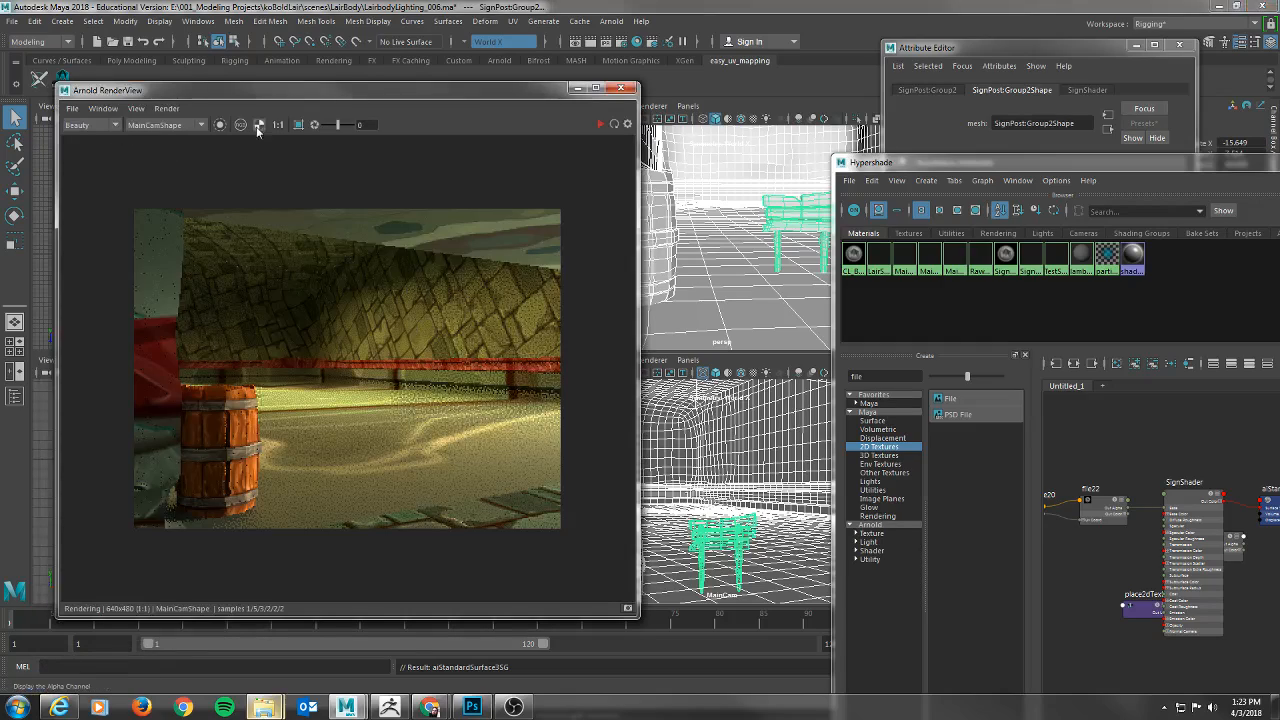
{"action": "left_click", "coordinate": [612, 126]}
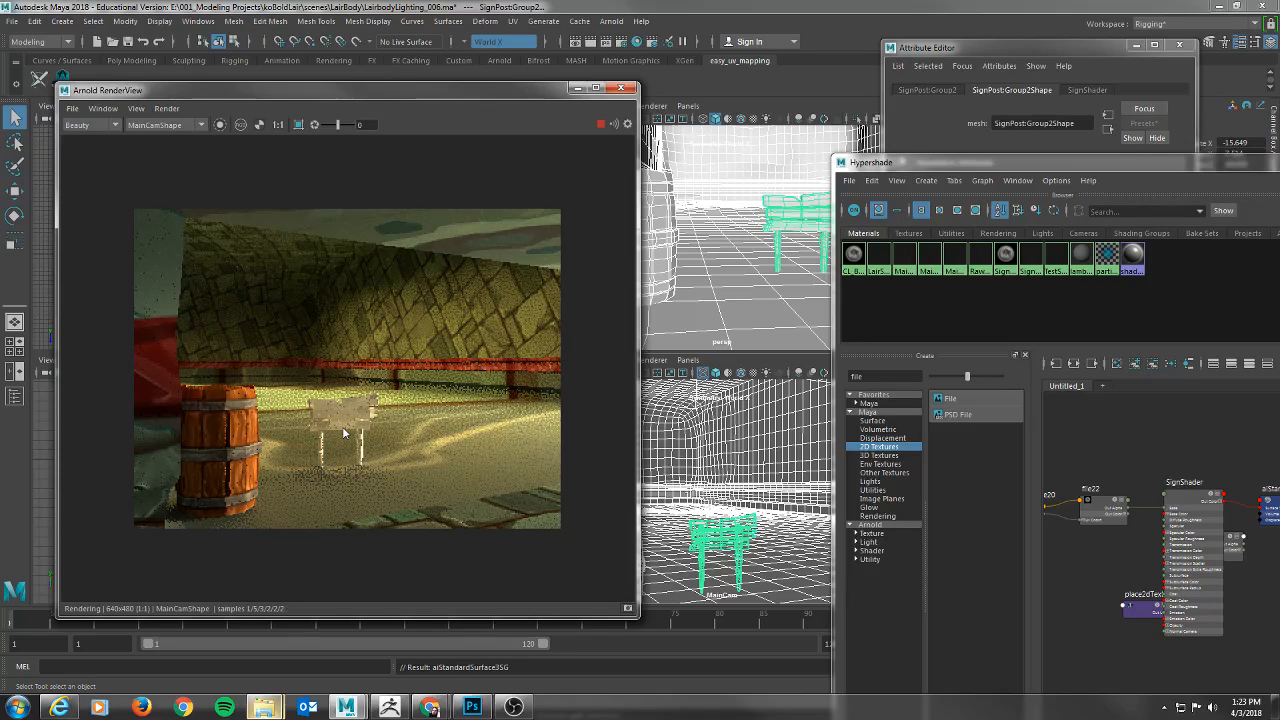
{"action": "middle_click_drag", "start_coordinate": [758, 486], "coordinate": [762, 440], "text": "alt"}
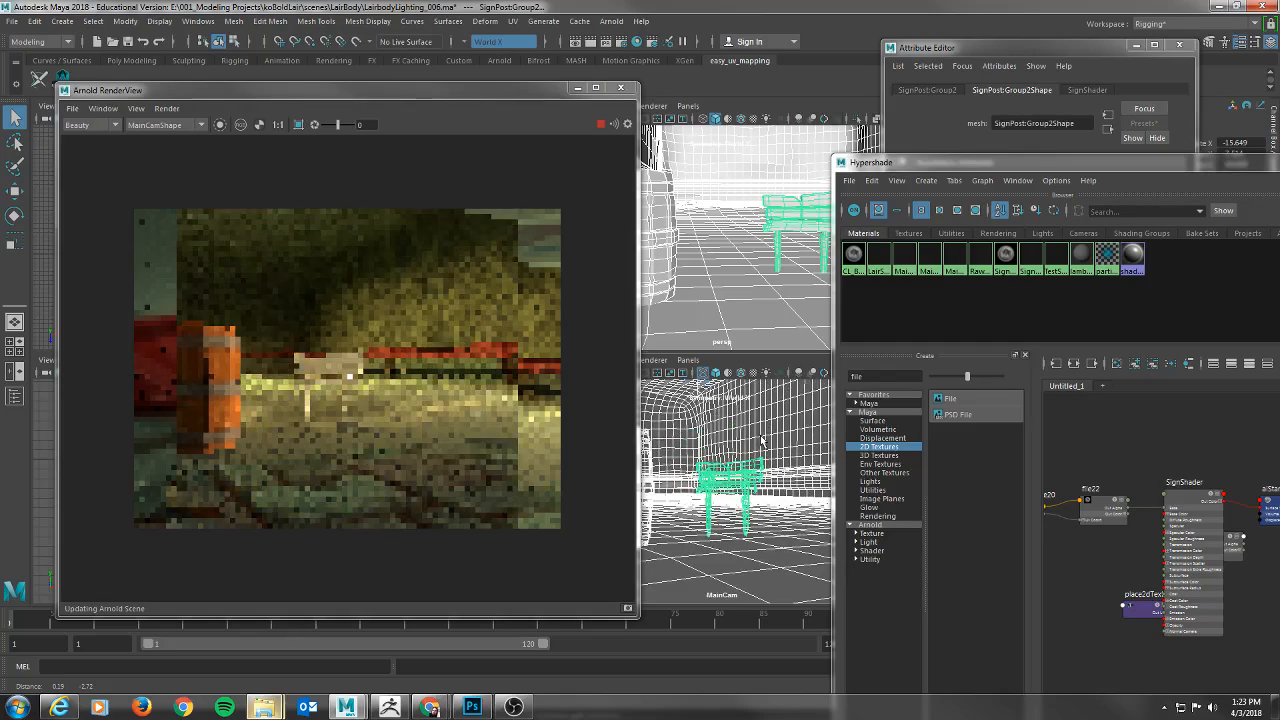
{"action": "scroll", "coordinate": [762, 440], "scroll_direction": "up", "scroll_amount": 3}
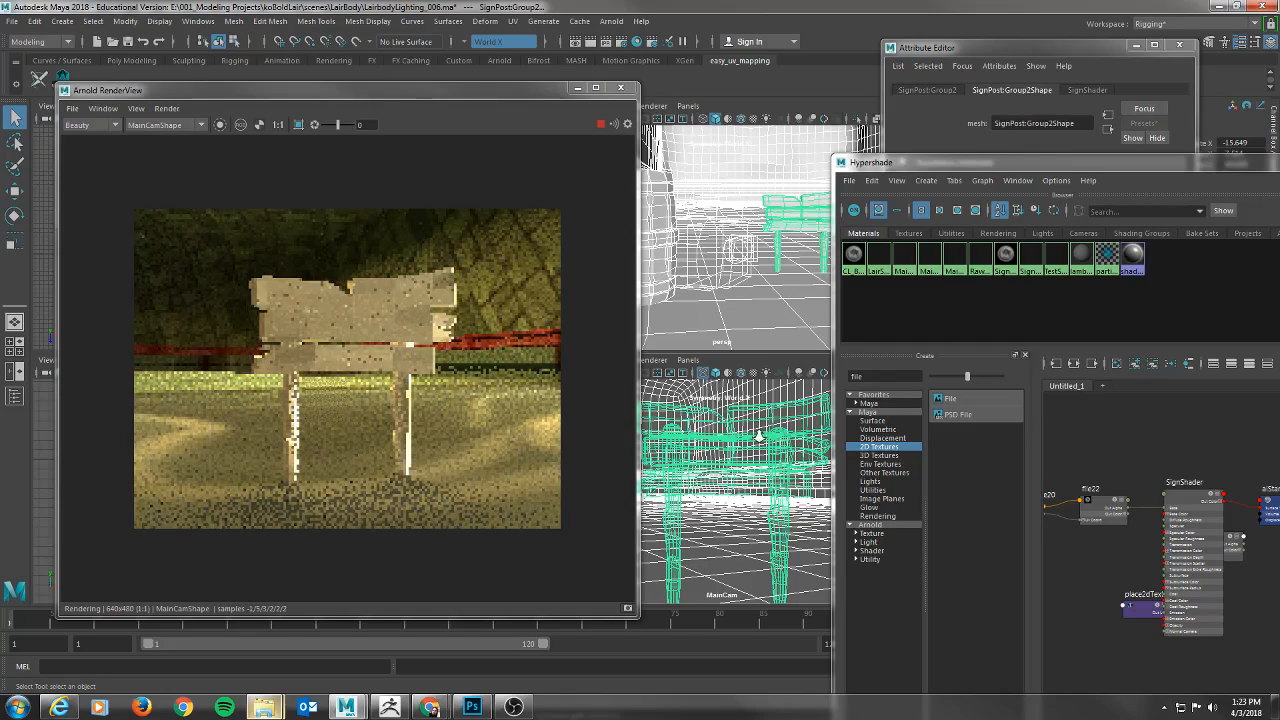
{"action": "scroll", "coordinate": [760, 437], "scroll_direction": "down", "scroll_amount": 3}
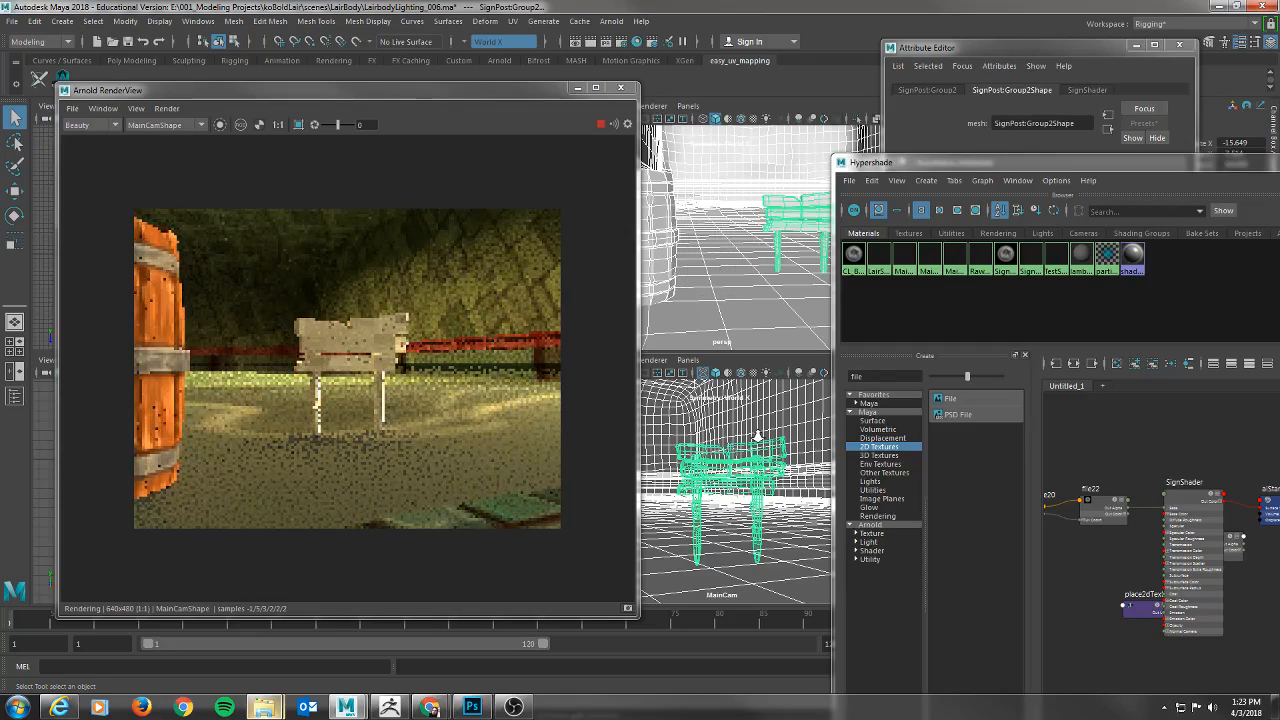
{"action": "scroll", "coordinate": [758, 437], "scroll_direction": "up", "scroll_amount": 3}
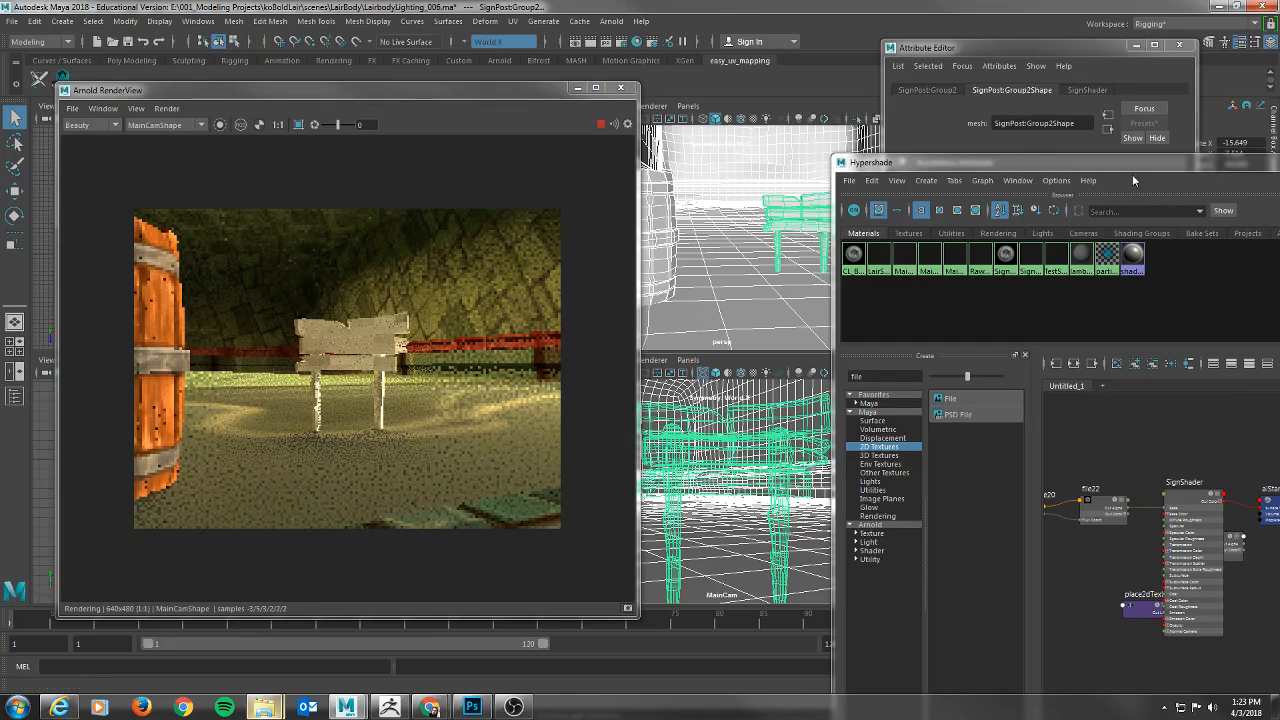
Place the Hypershade beside the live render and set SignShader's Diffuse Roughness to 0.600.
{"action": "left_click_drag", "start_coordinate": [1137, 164], "coordinate": [351, 140]}
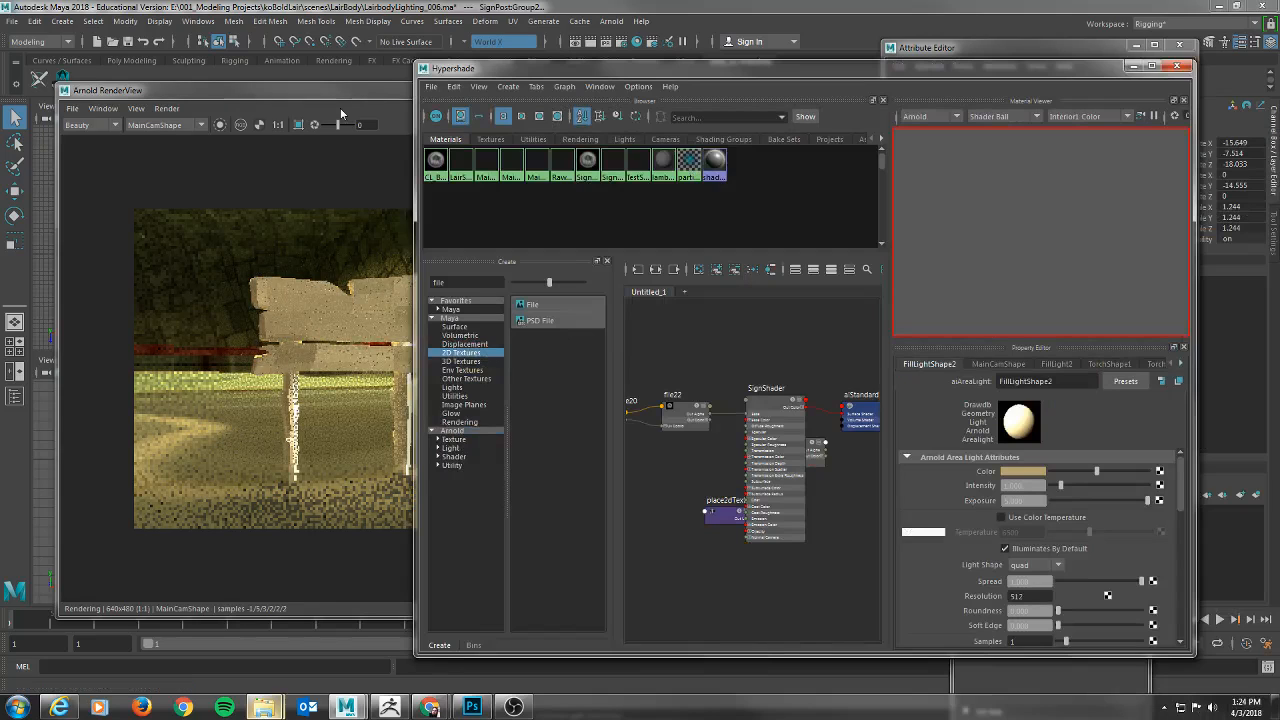
{"action": "left_click", "coordinate": [340, 113]}
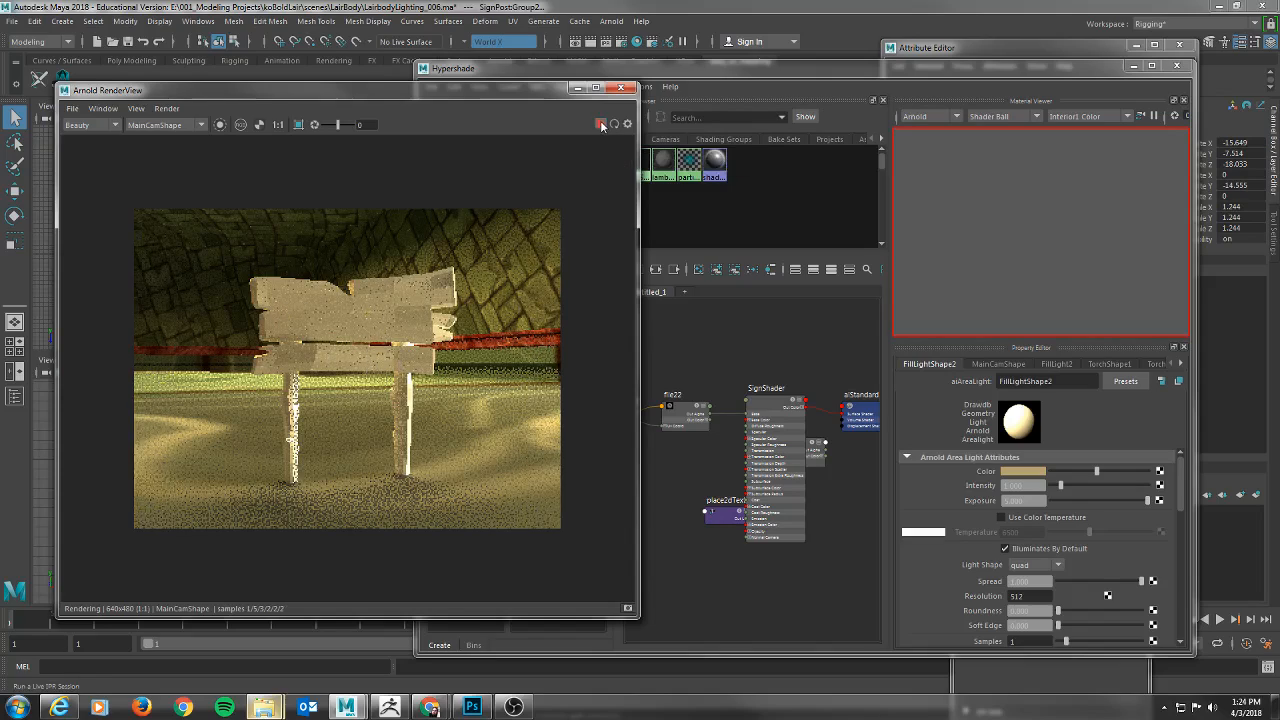
{"action": "left_click", "coordinate": [919, 77]}
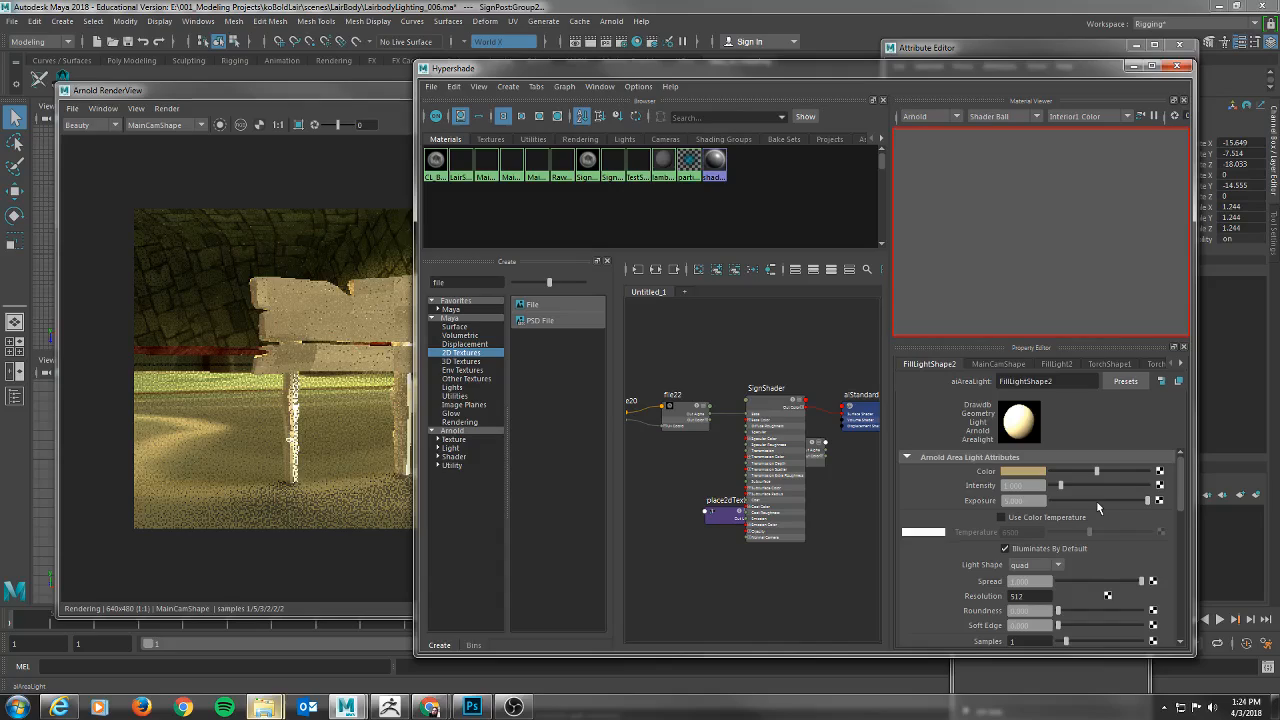
{"action": "left_click", "coordinate": [611, 163]}
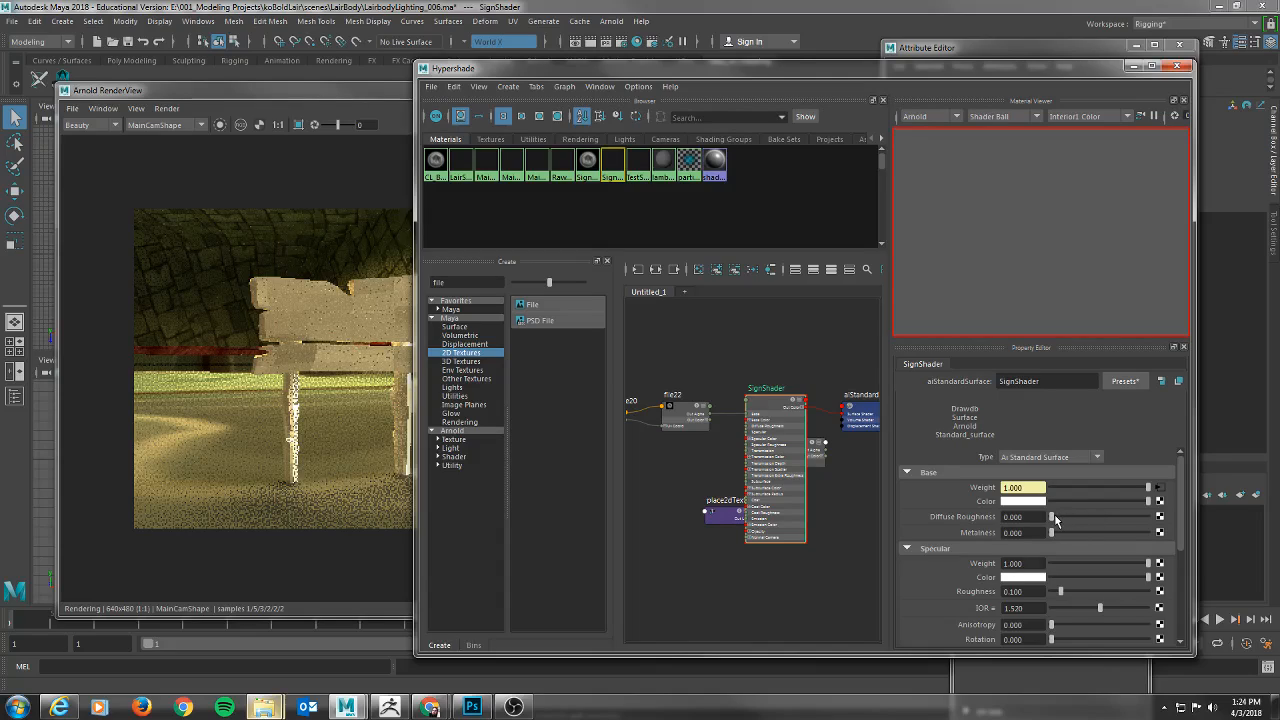
{"action": "left_click", "coordinate": [350, 118]}
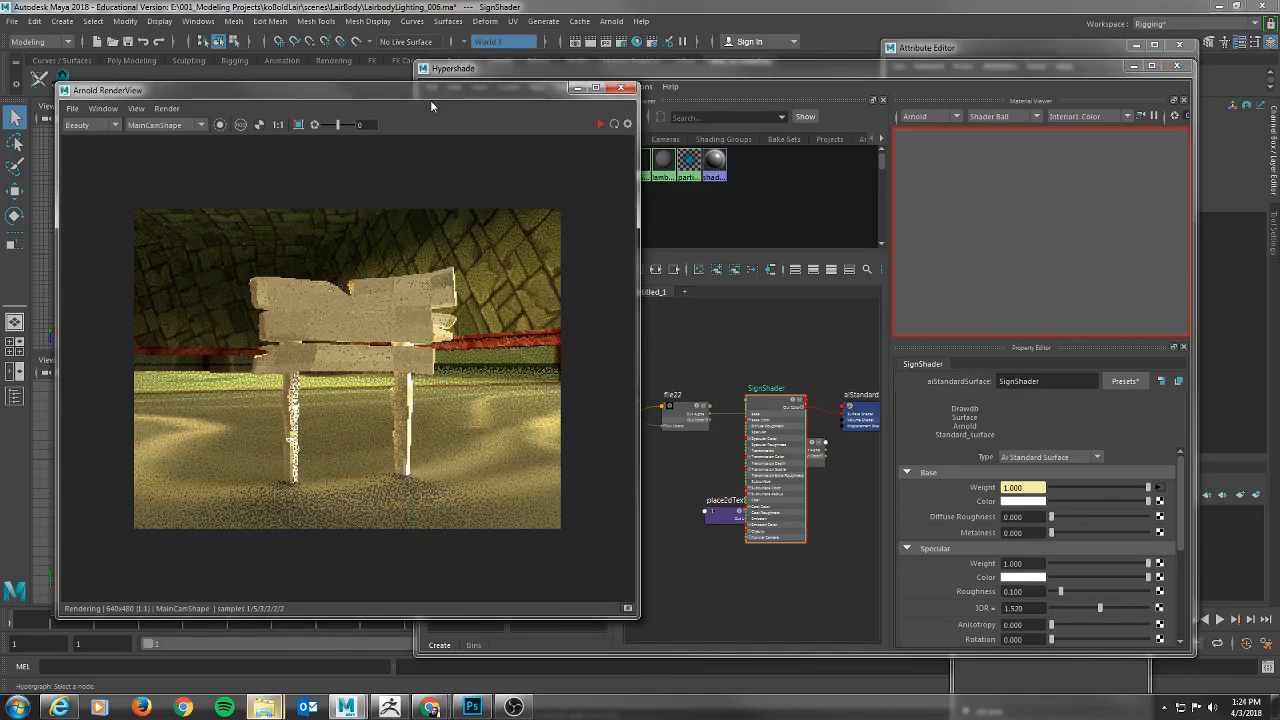
{"action": "left_click", "coordinate": [597, 128]}
{"action": "left_click", "coordinate": [806, 74]}
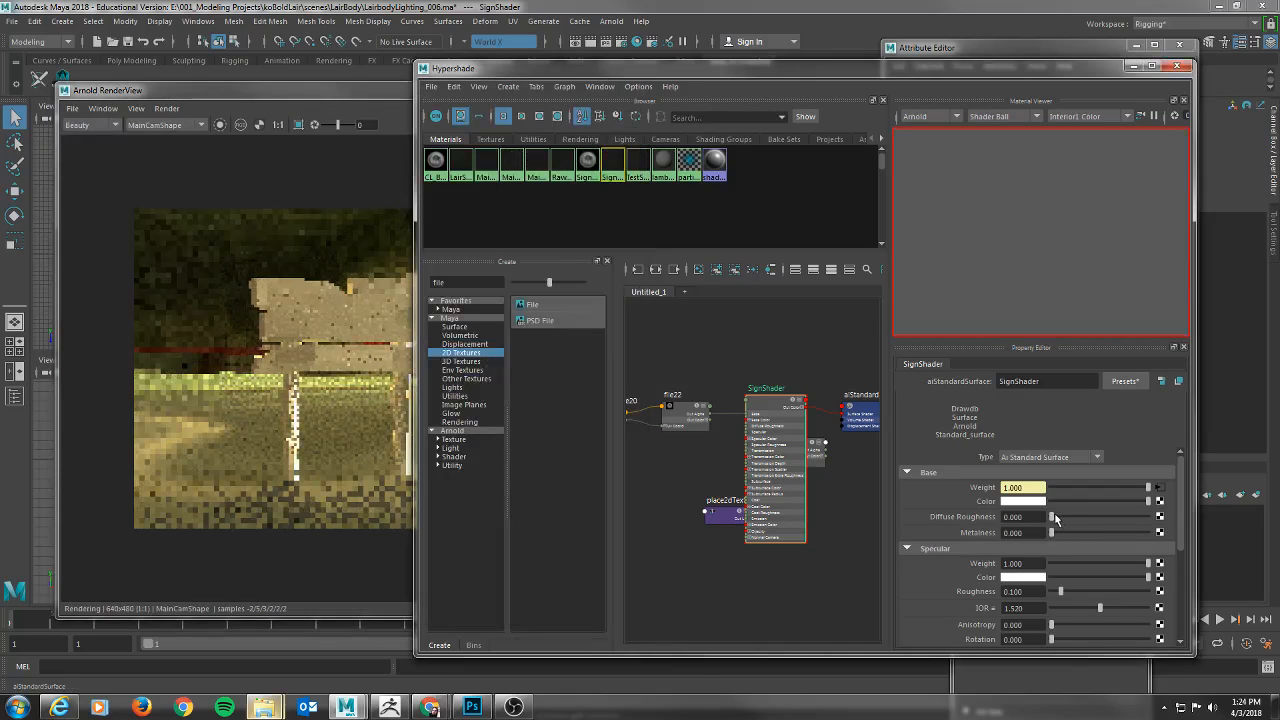
{"action": "left_click_drag", "start_coordinate": [1058, 518], "coordinate": [1107, 518]}
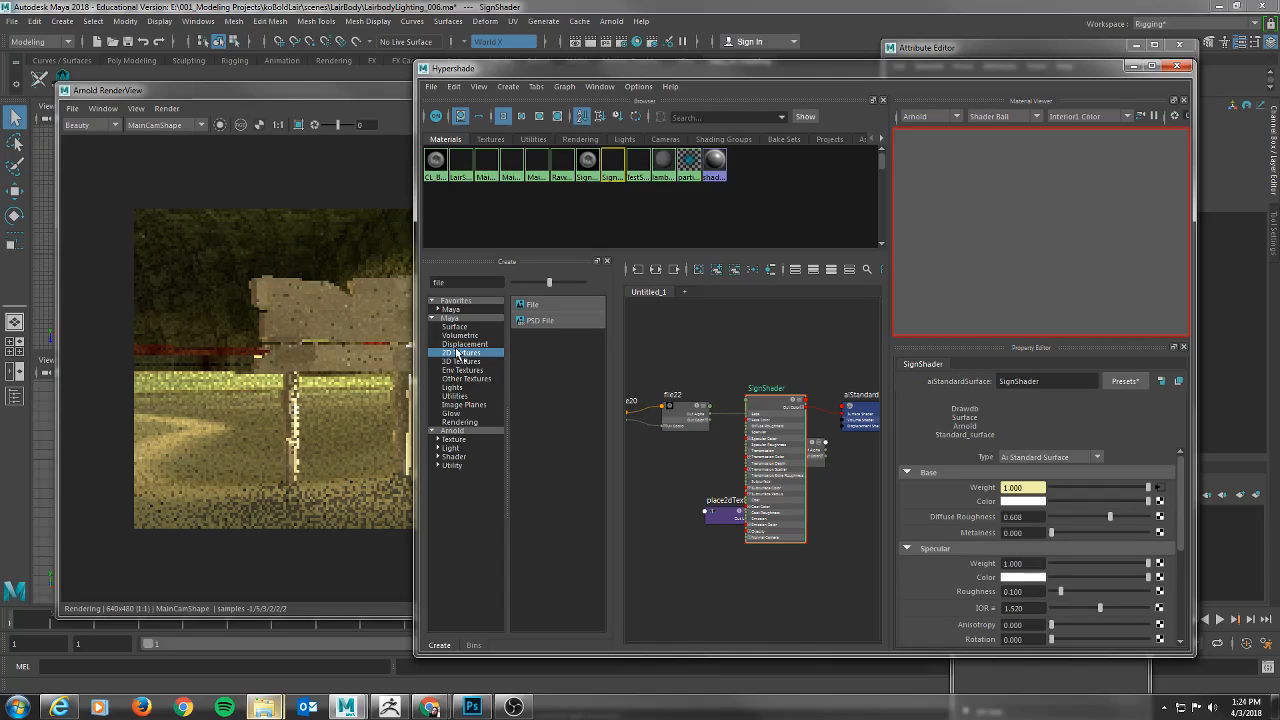
Set SignShader's Specular Weight to 0 and check its Transmission settings.
{"action": "scroll", "coordinate": [1076, 557], "scroll_direction": "down", "scroll_amount": 1}
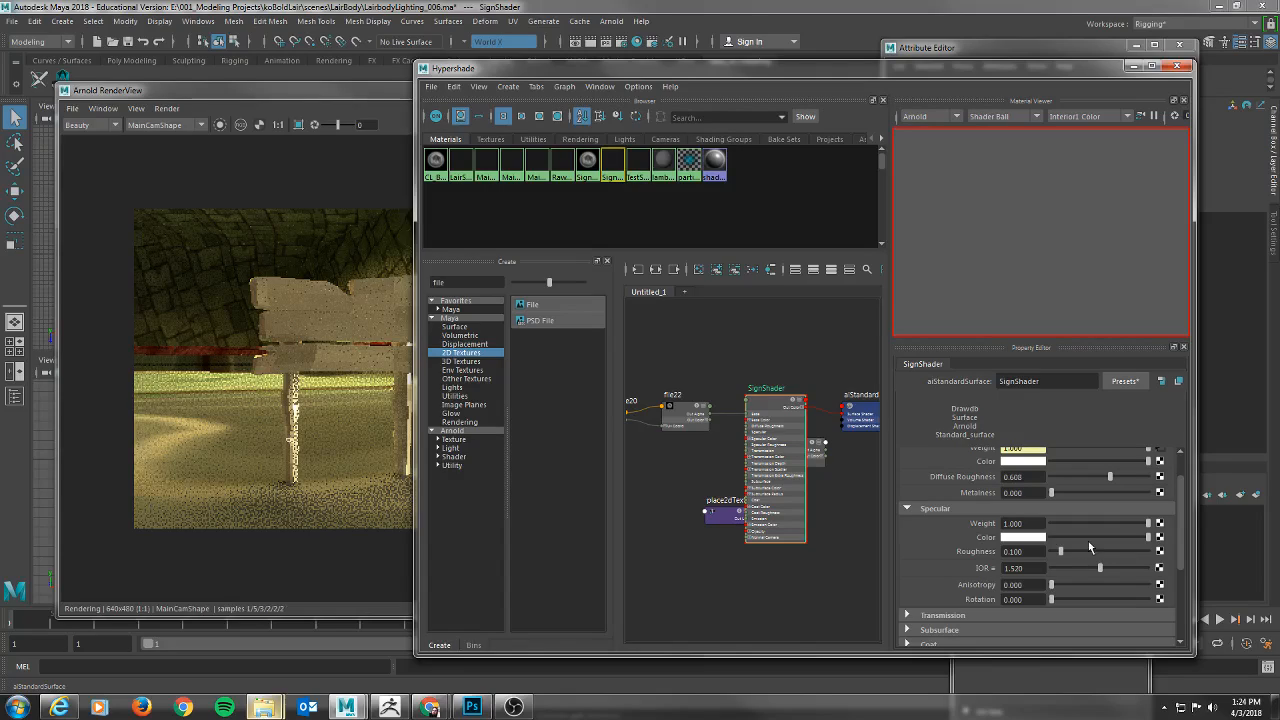
{"action": "left_click_drag", "start_coordinate": [1148, 523], "coordinate": [969, 519]}
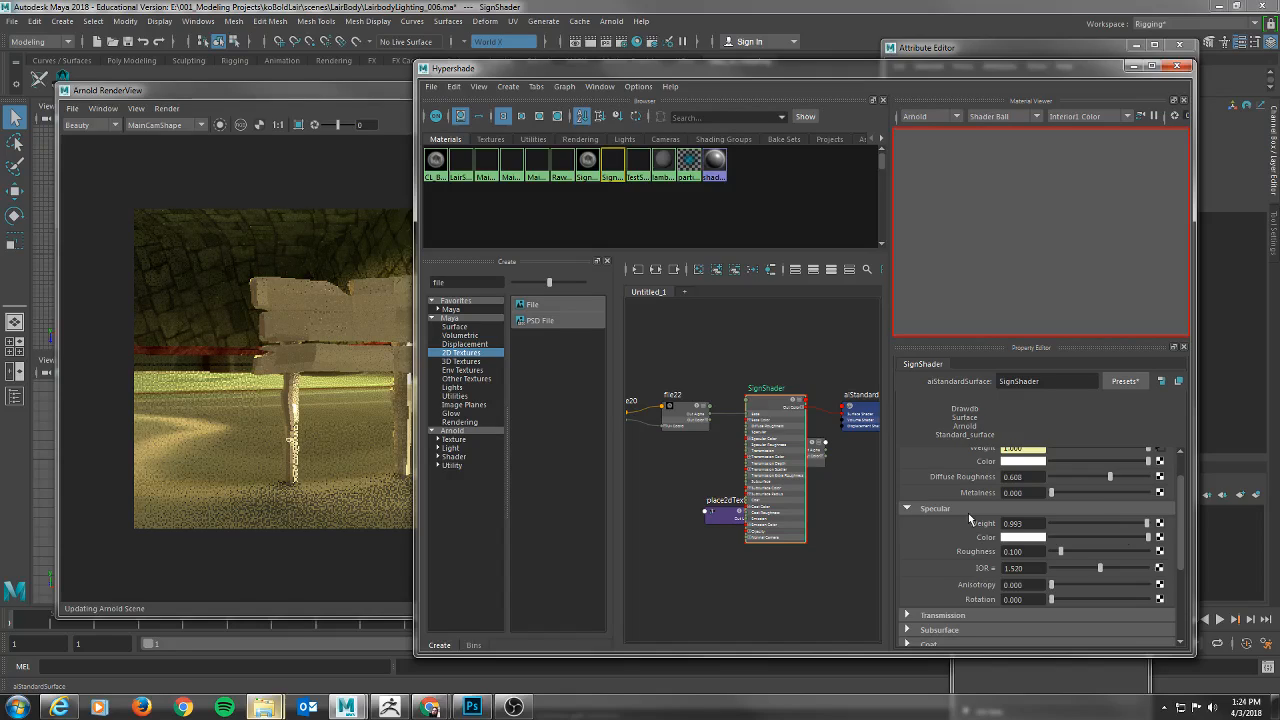
{"action": "scroll", "coordinate": [1040, 580], "scroll_direction": "down", "scroll_amount": 2}
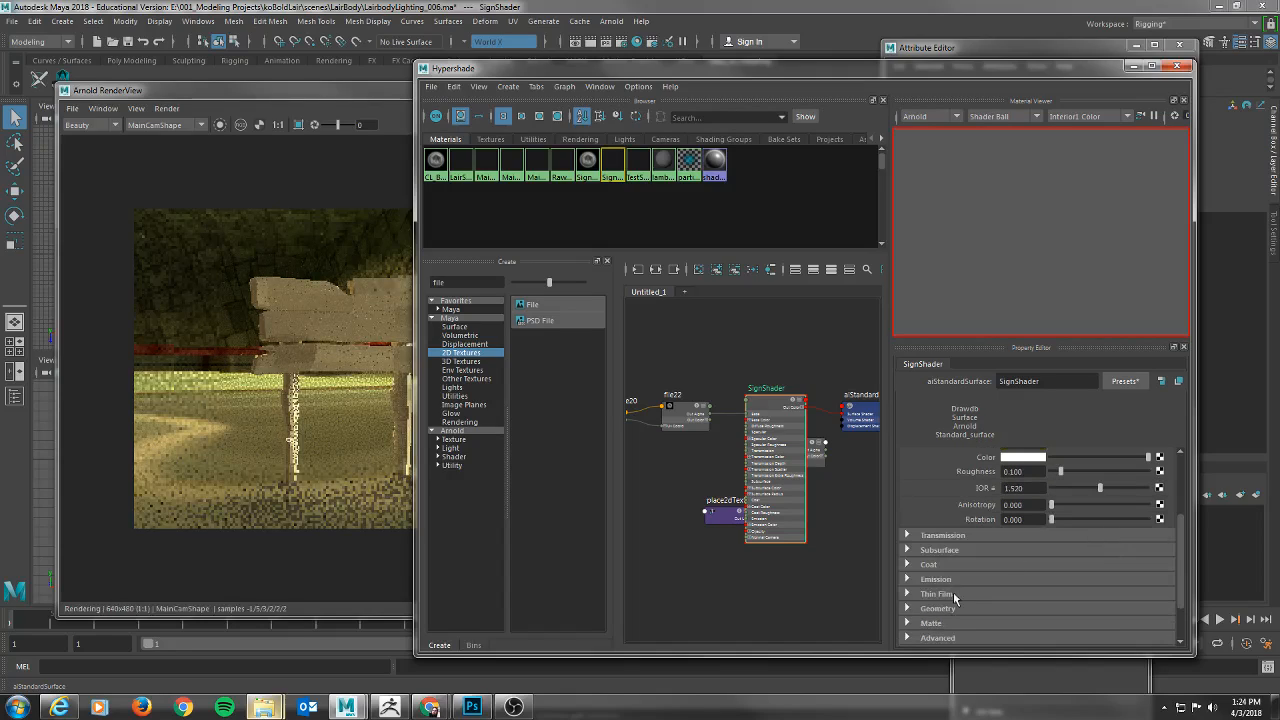
{"action": "left_click", "coordinate": [907, 537]}
{"action": "left_click", "coordinate": [907, 537]}
{"action": "left_click", "coordinate": [907, 536]}
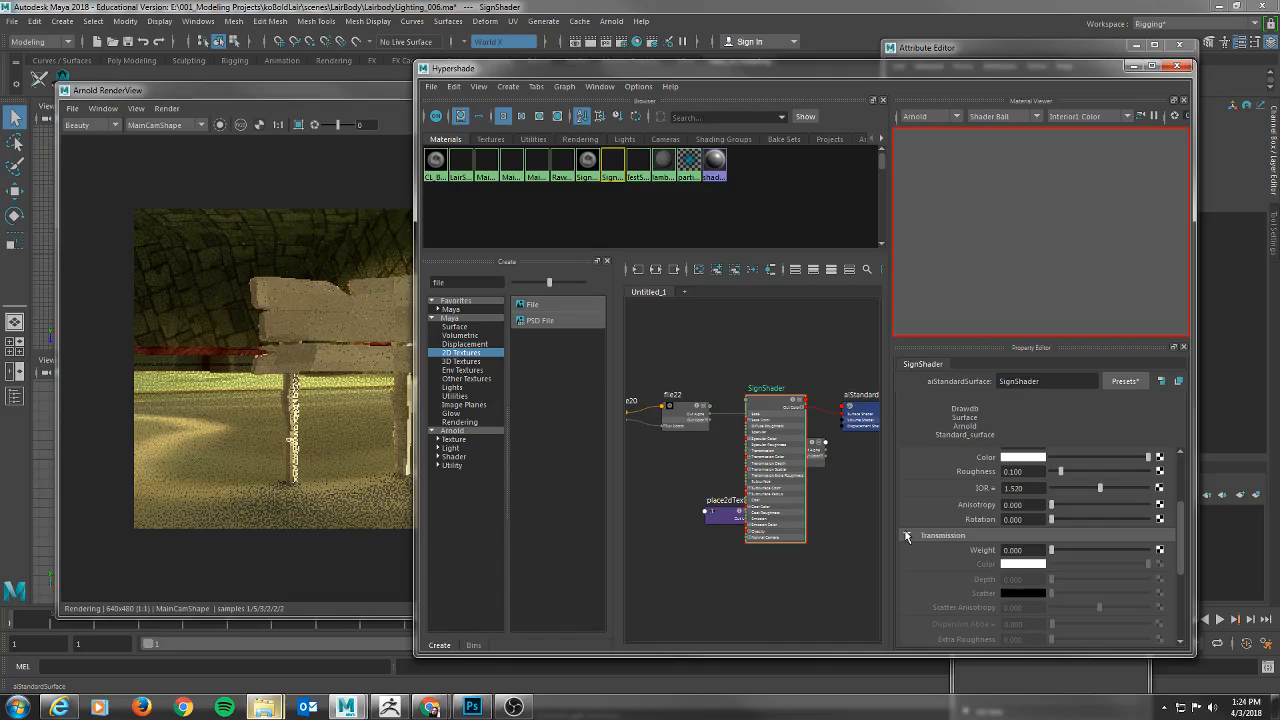
{"action": "scroll", "coordinate": [1036, 518], "scroll_direction": "up", "scroll_amount": 3}
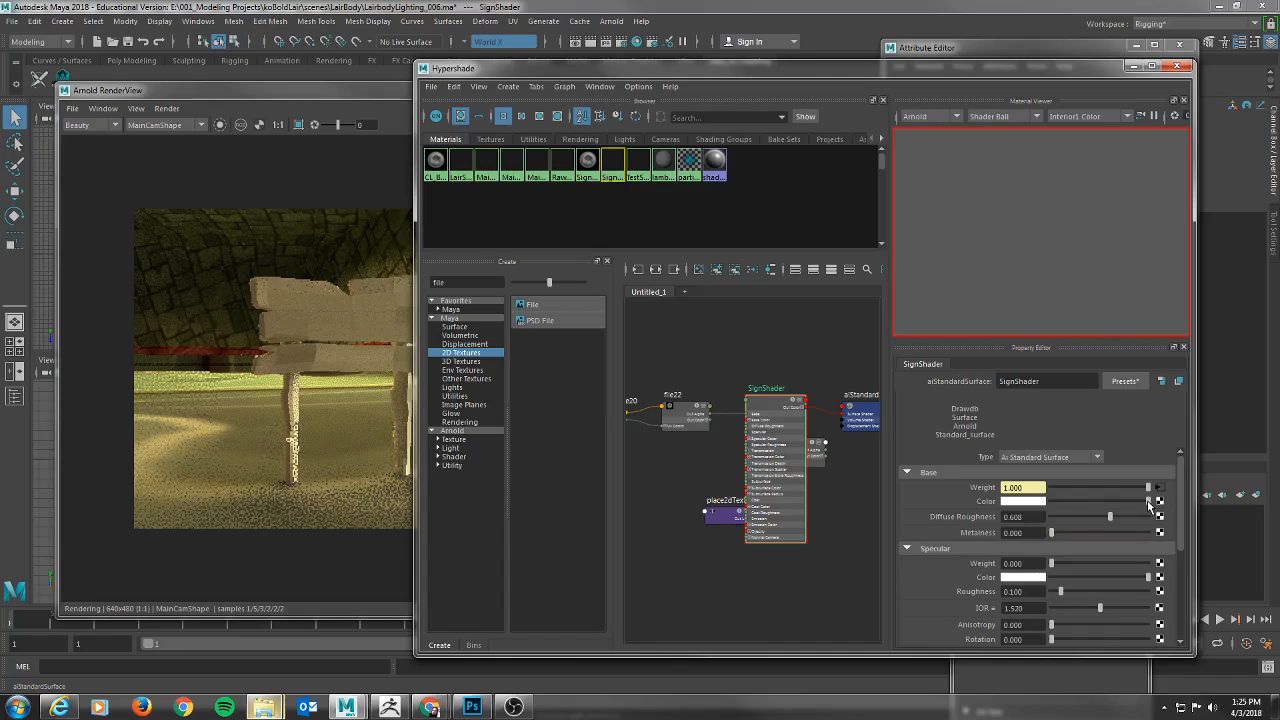
Undo a trial darkening of SignShader's Base Color and break the texture connection on its Base Weight.
{"action": "left_click_drag", "start_coordinate": [1148, 500], "coordinate": [1097, 501]}
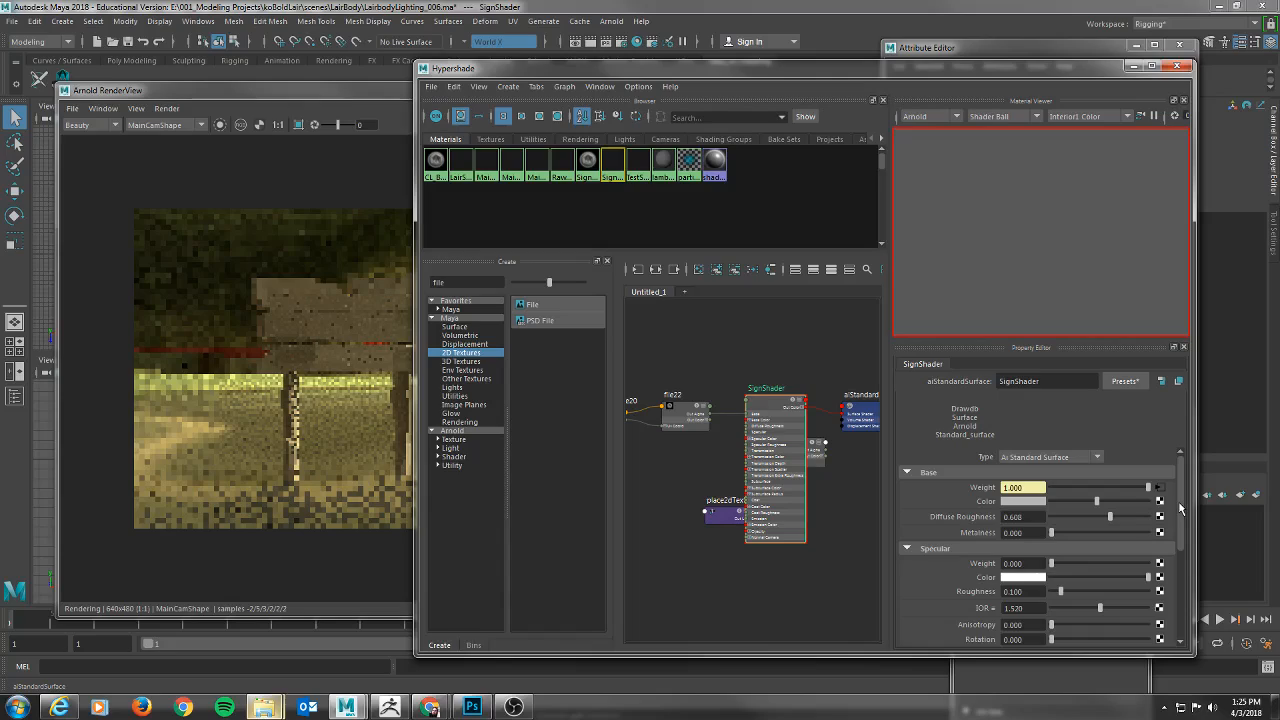
{"action": "key", "text": "ctrl+z"}
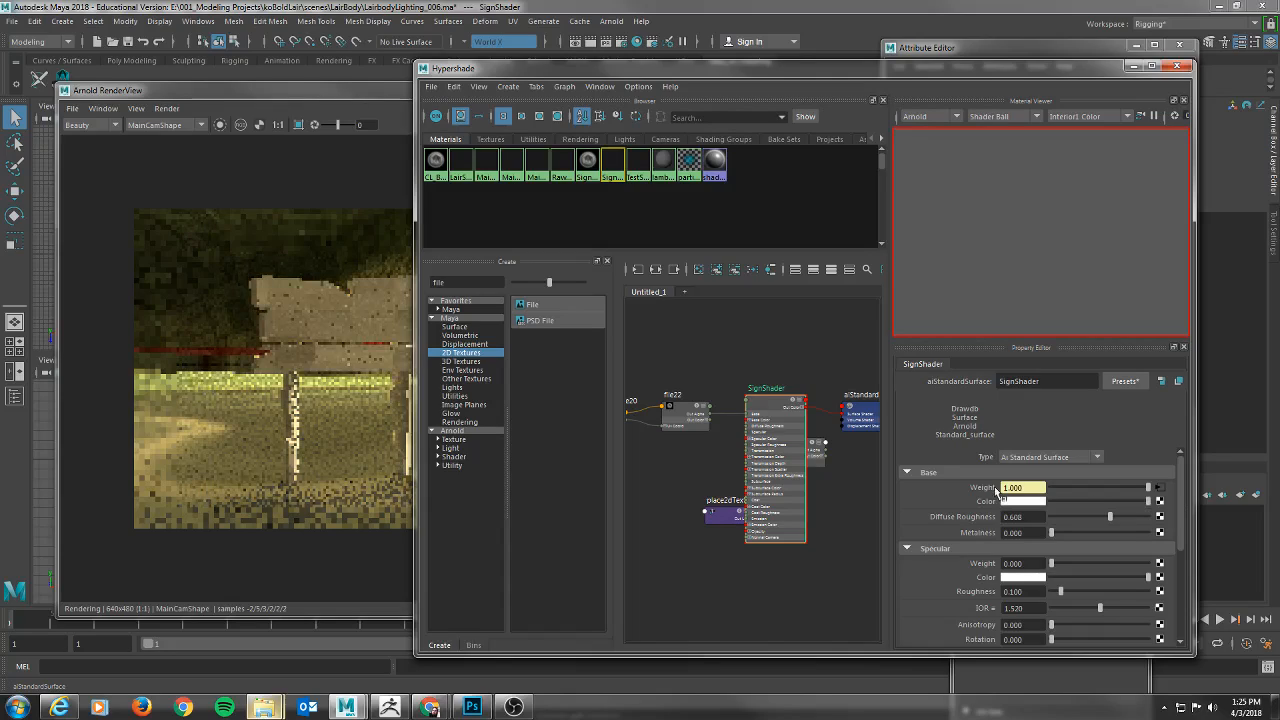
{"action": "right_click", "coordinate": [996, 488]}
{"action": "left_click", "coordinate": [1013, 521]}
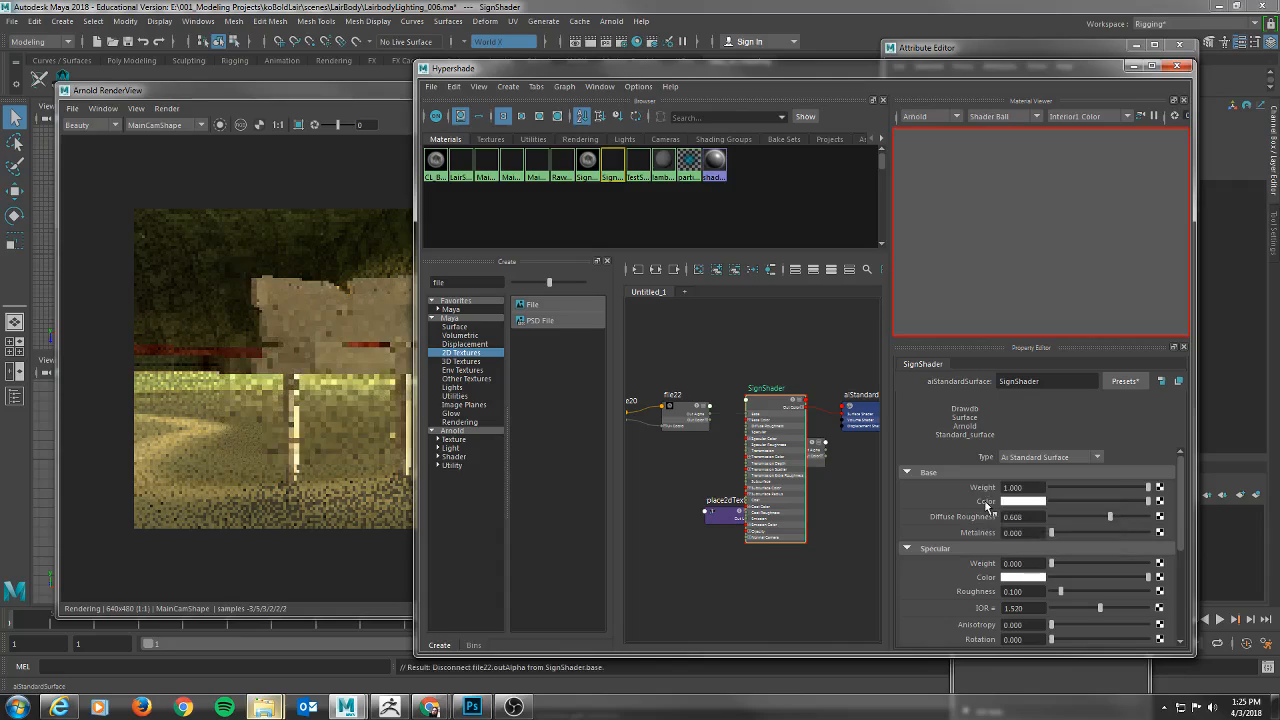
Map a new File texture to SignShader's Base Color and load SignPost.BMP into it.
{"action": "left_click", "coordinate": [1160, 502]}
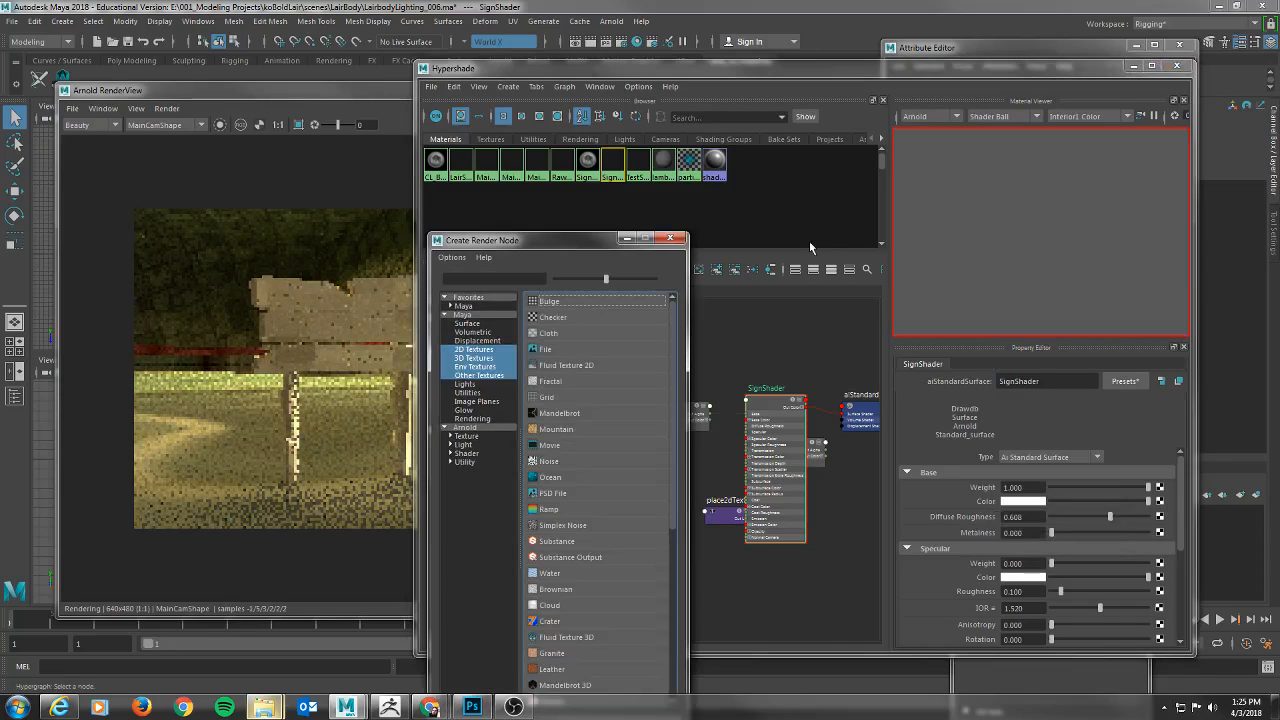
{"action": "left_click", "coordinate": [546, 349]}
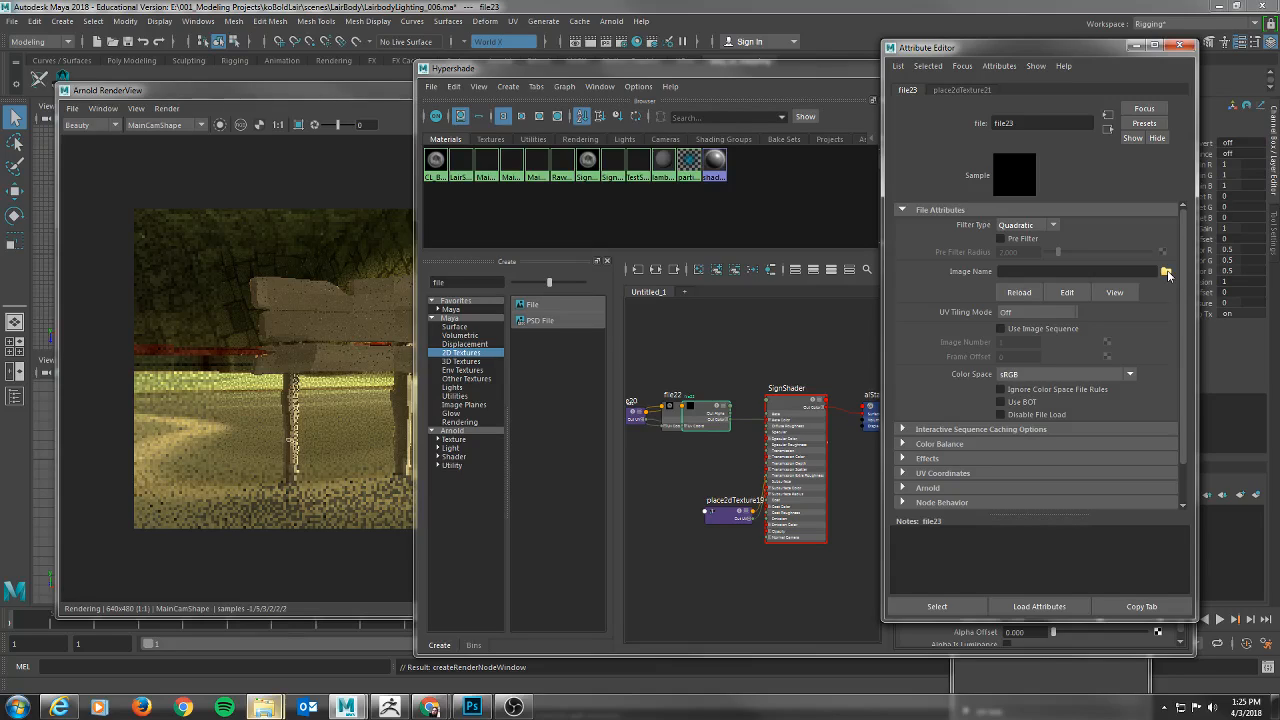
{"action": "left_click", "coordinate": [1166, 272]}
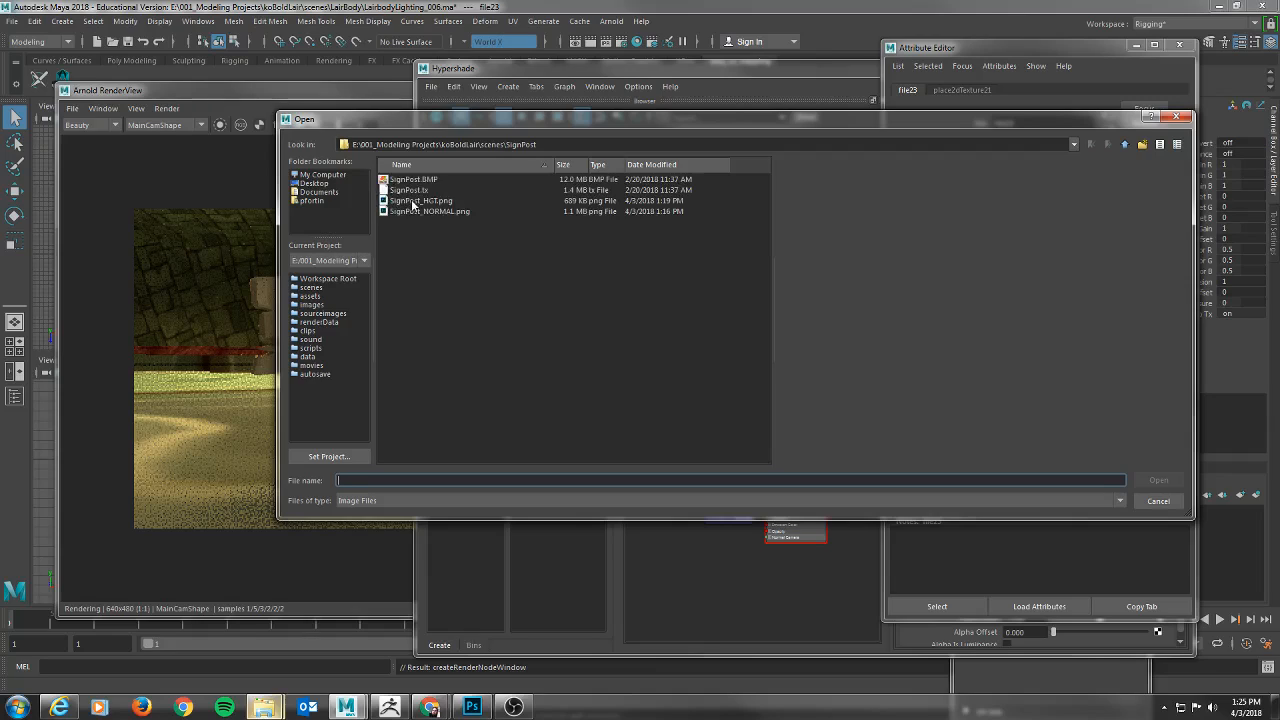
{"action": "double_click", "coordinate": [403, 181]}
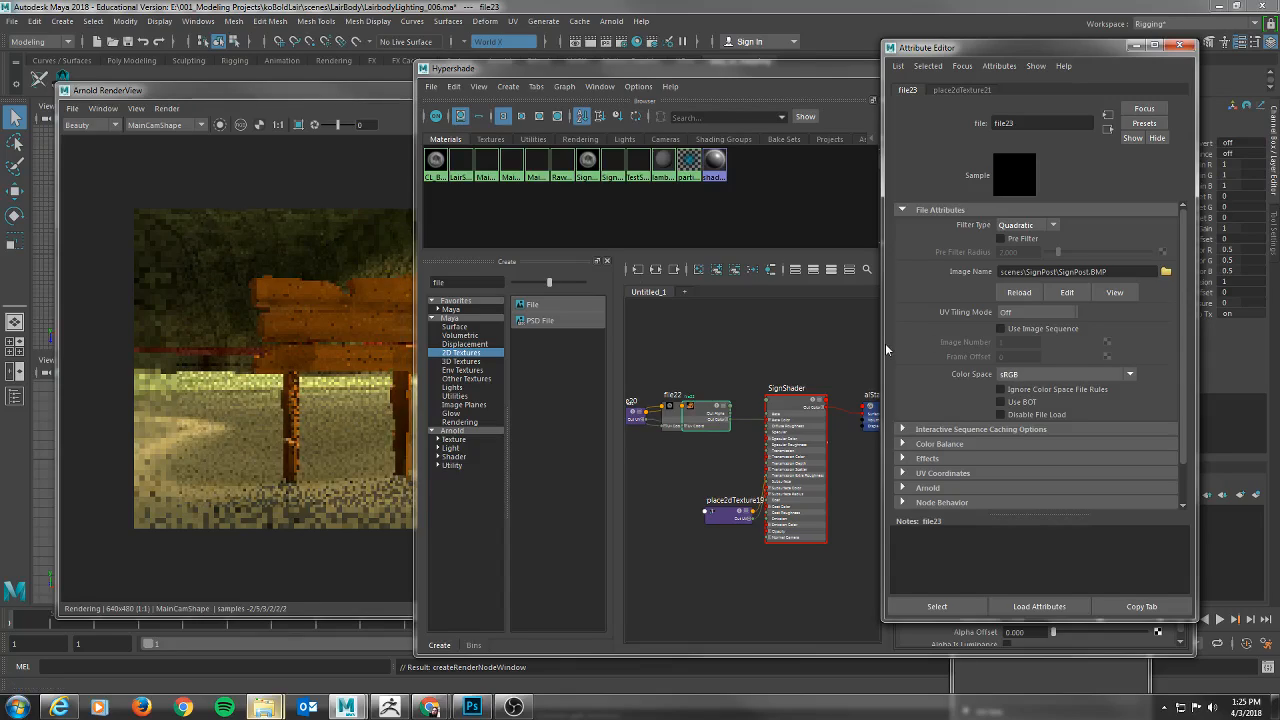
Reposition the Hypershade and set SignShader's Diffuse Roughness to 0, checking the signpost in the live render.
{"action": "left_click", "coordinate": [879, 349]}
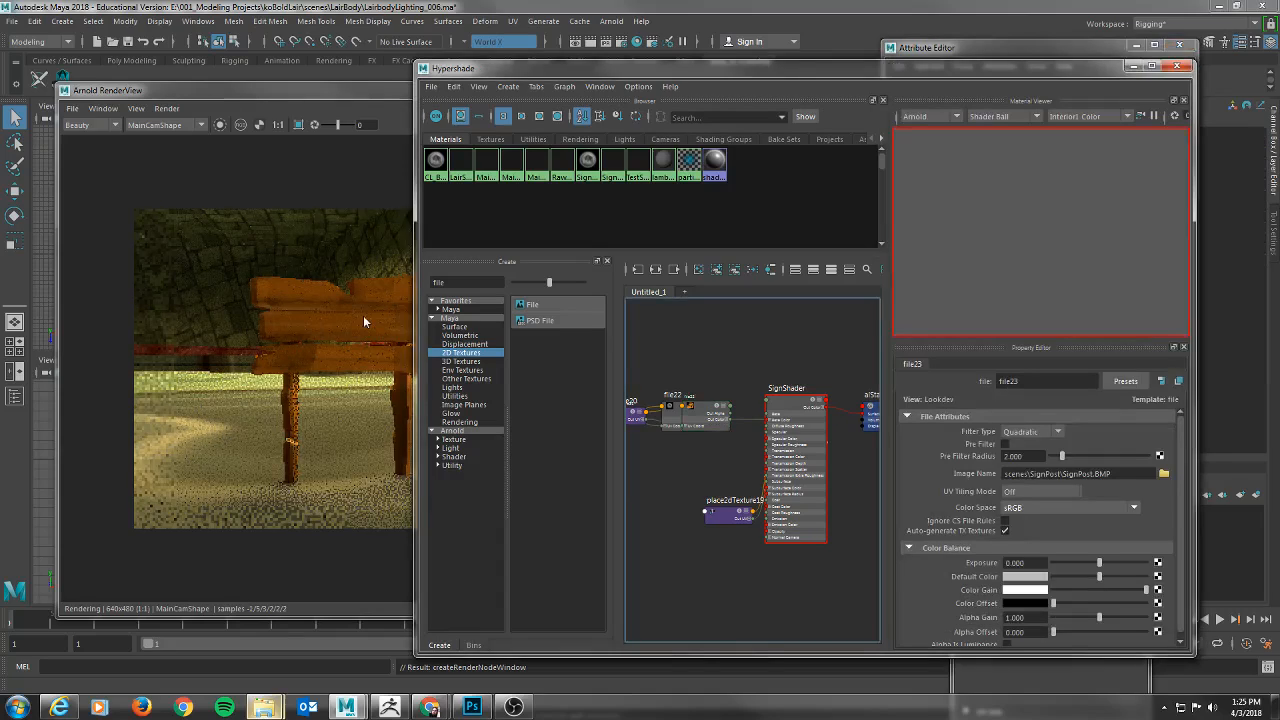
{"action": "left_click_drag", "start_coordinate": [637, 71], "coordinate": [760, 68]}
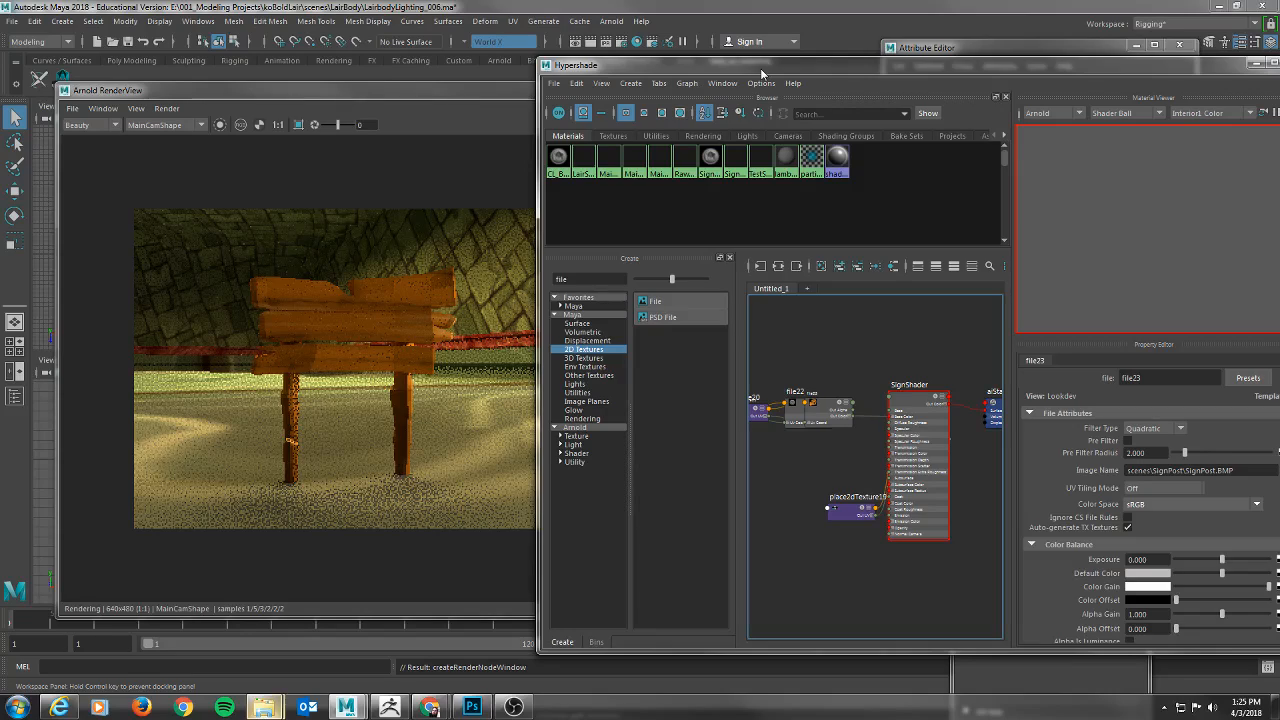
{"action": "left_click_drag", "start_coordinate": [760, 68], "coordinate": [710, 65]}
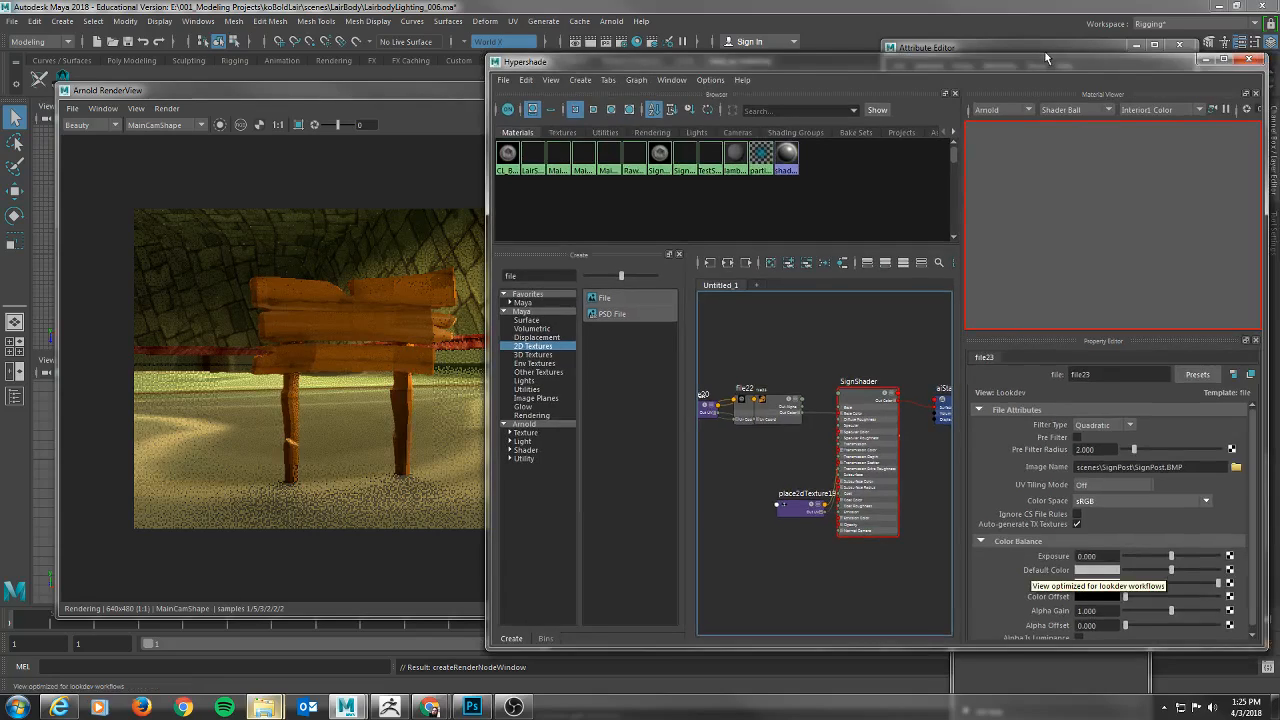
{"action": "left_click_drag", "start_coordinate": [1046, 57], "coordinate": [947, 151]}
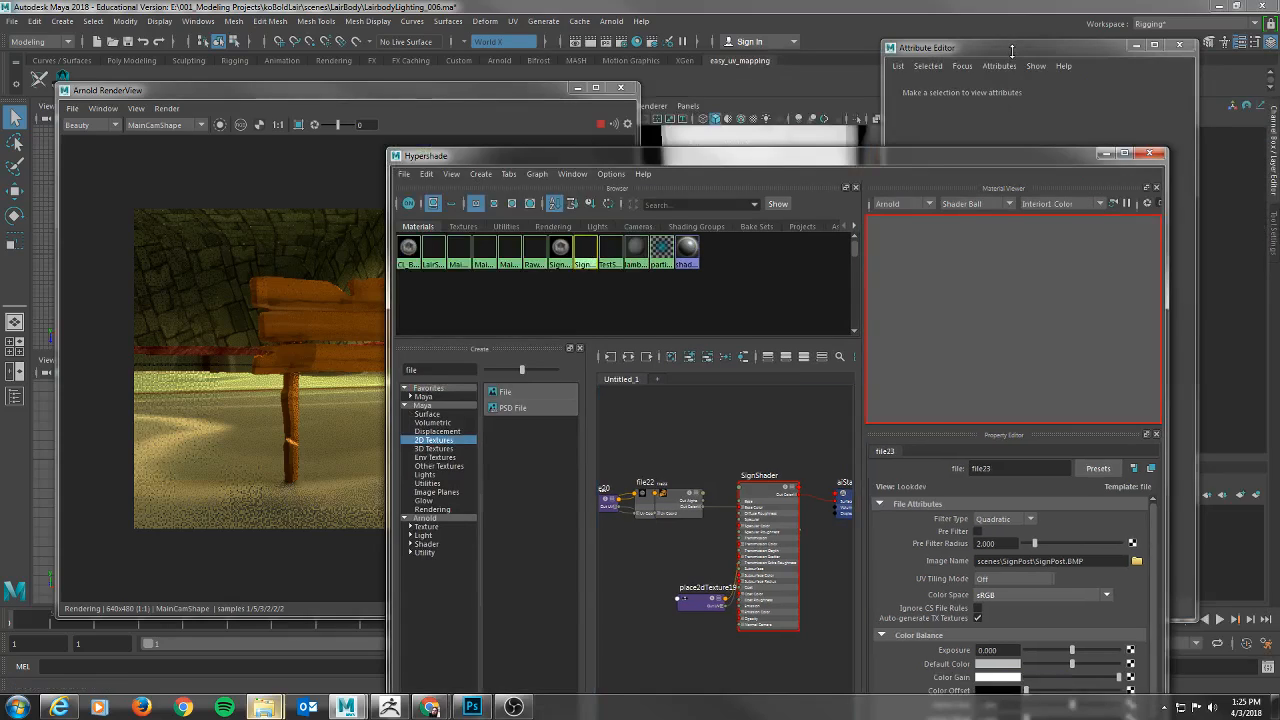
{"action": "left_click", "coordinate": [1013, 50]}
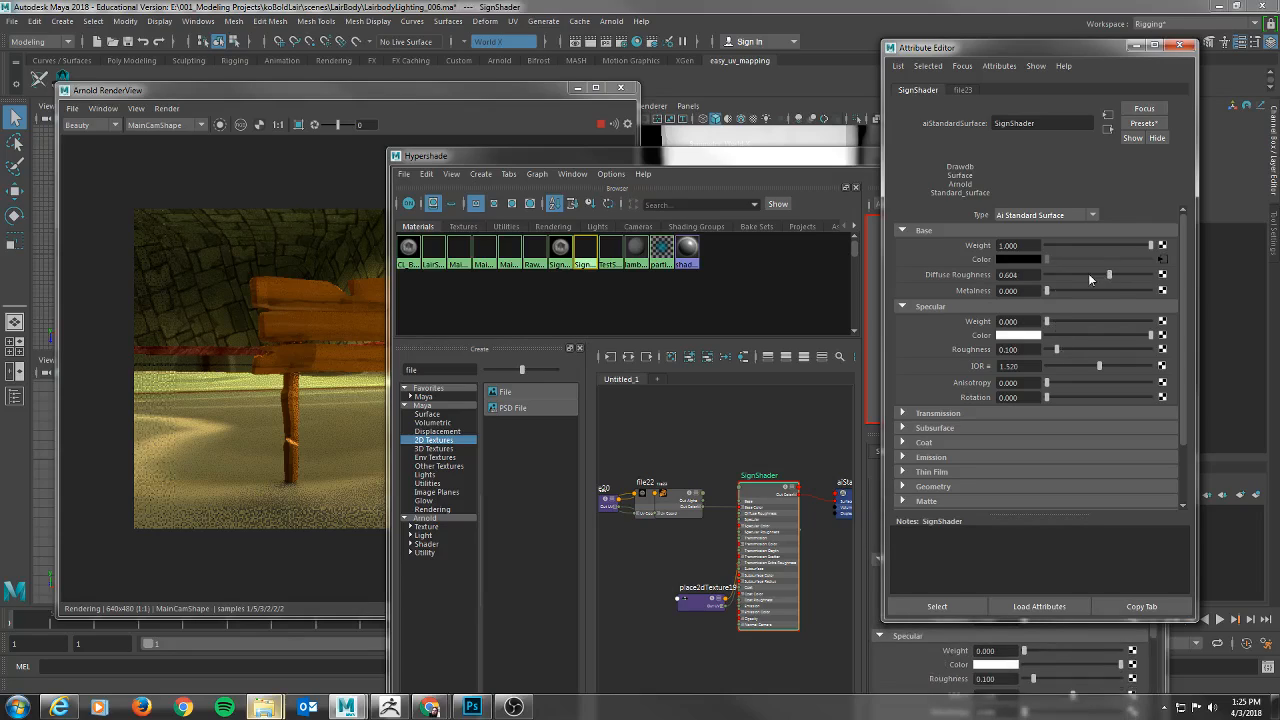
{"action": "left_click_drag", "start_coordinate": [1088, 273], "coordinate": [1071, 274]}
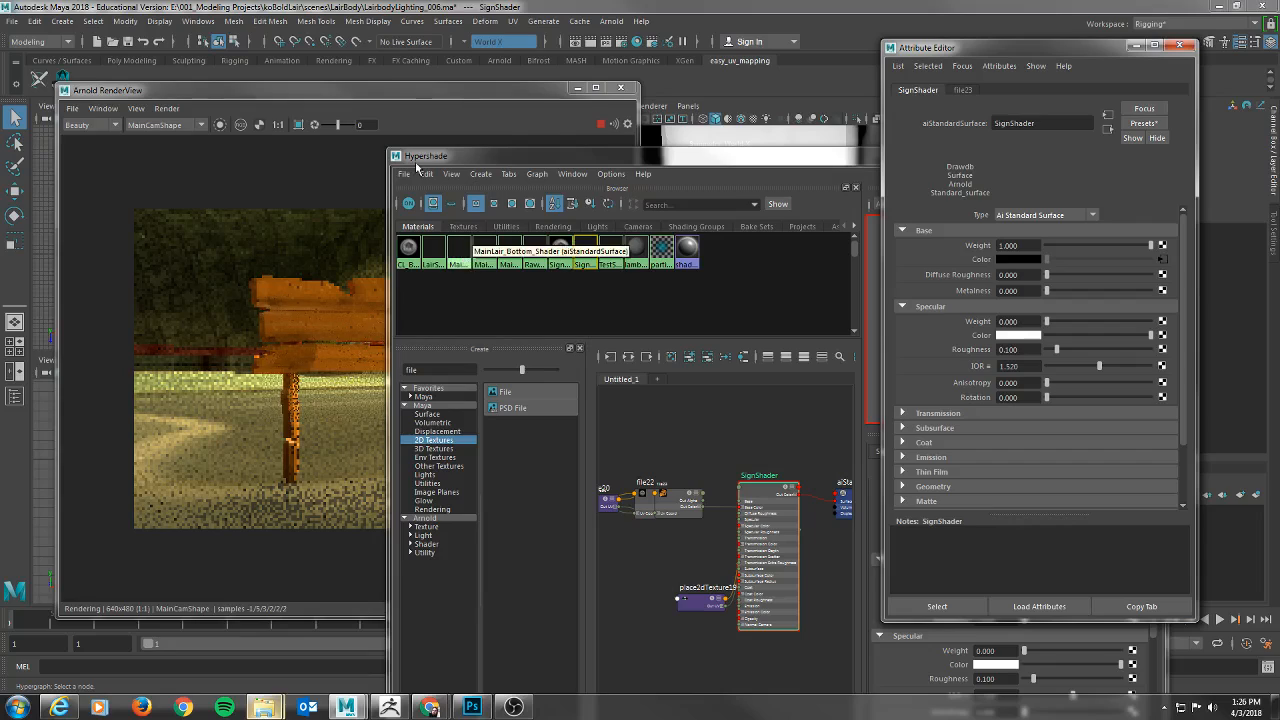
{"action": "left_click", "coordinate": [387, 92]}
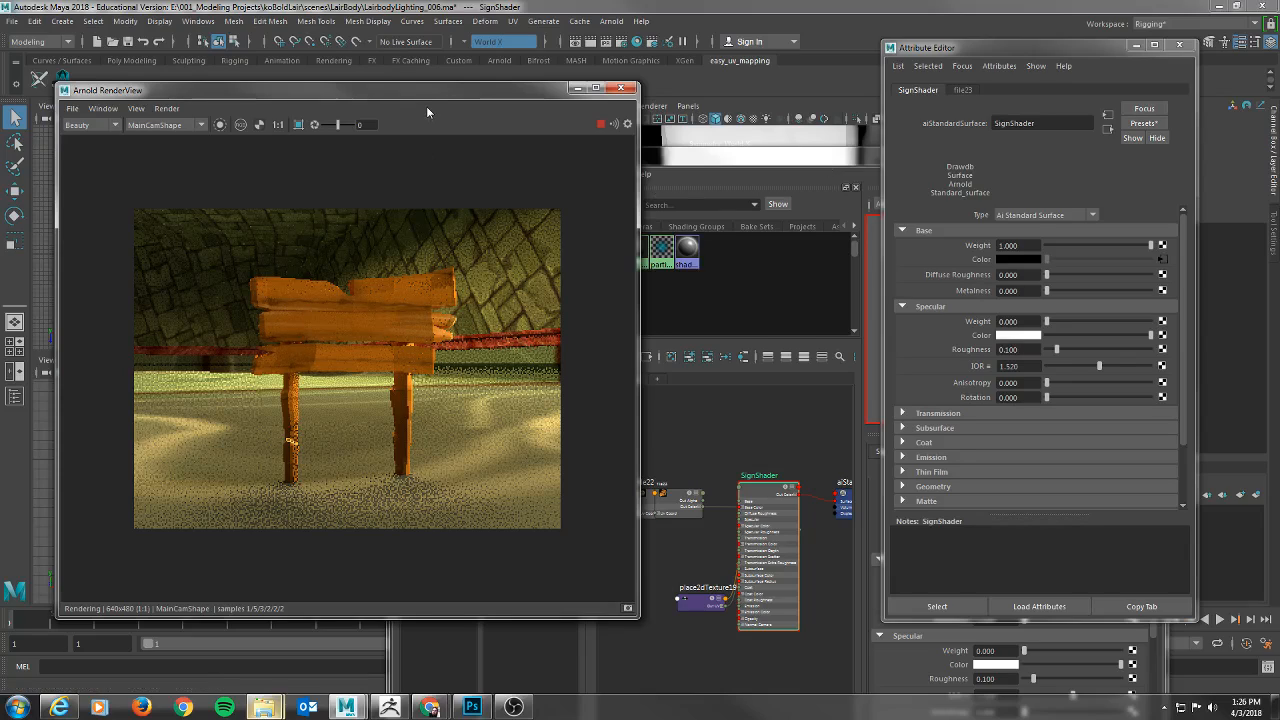
Switch to Photoshop to examine the signpost's grayscale height map, and return to Maya.
{"action": "mouse_move", "coordinate": [430, 707]}
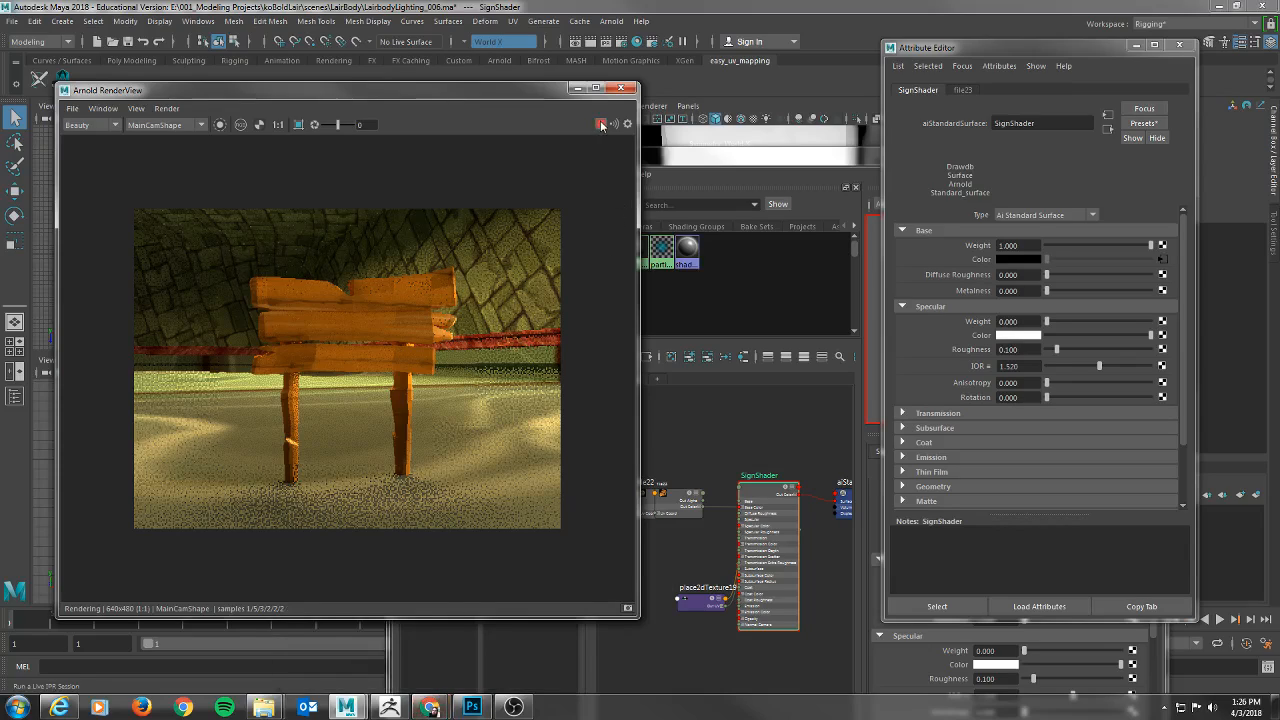
{"action": "left_click", "coordinate": [476, 710]}
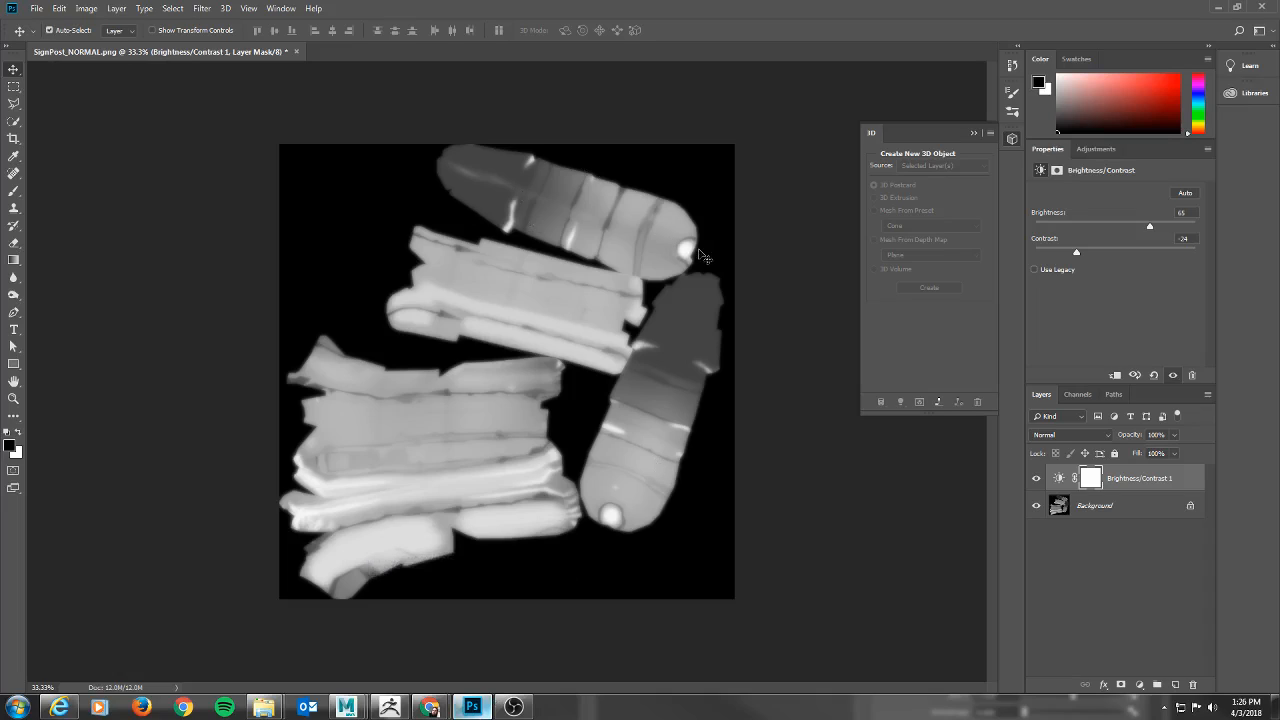
{"action": "key", "text": "alt+Tab"}
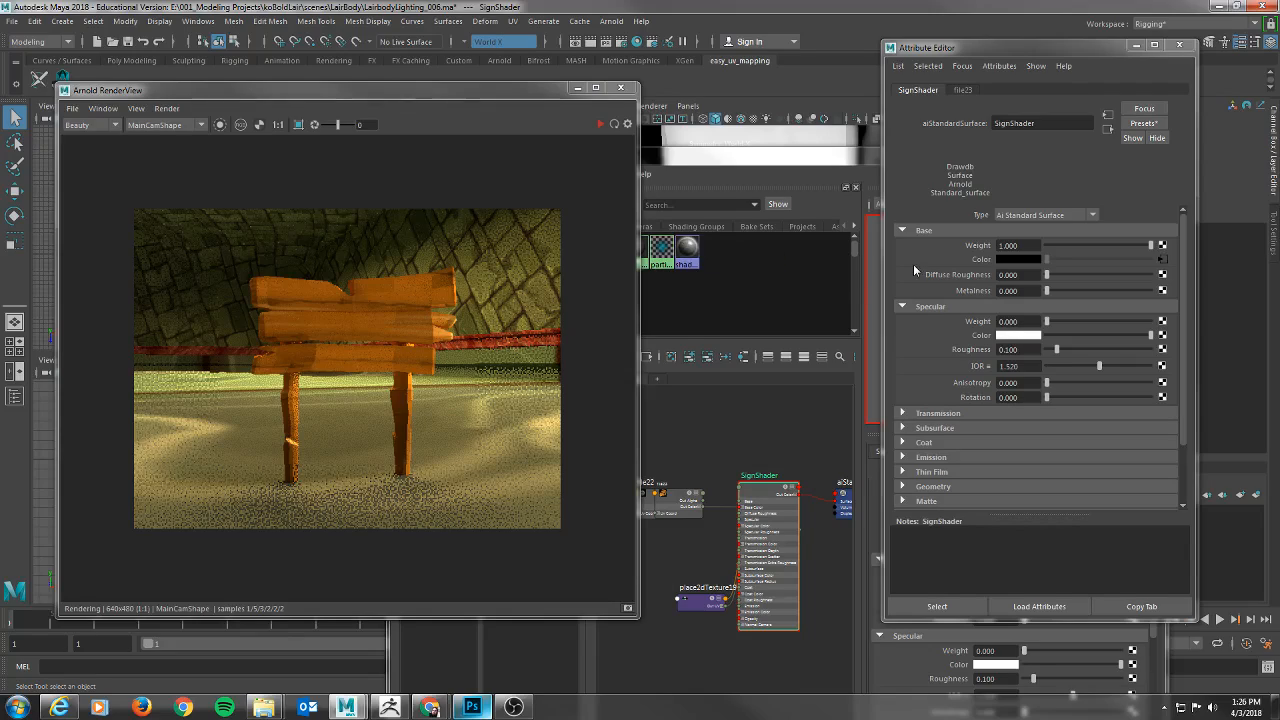
Select the signpost mesh, make room for its attributes, and look through its Arnold Visibility and Export settings.
{"action": "left_click", "coordinate": [1136, 46]}
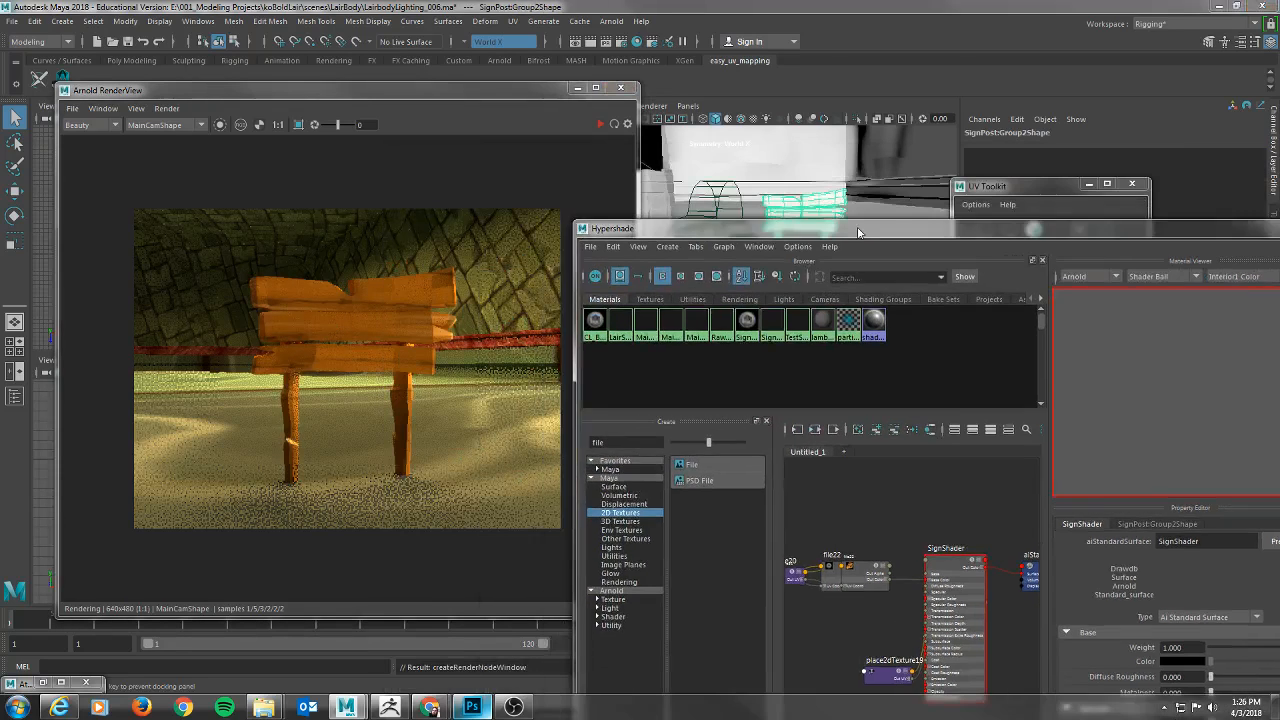
{"action": "left_click_drag", "start_coordinate": [858, 232], "coordinate": [752, 104]}
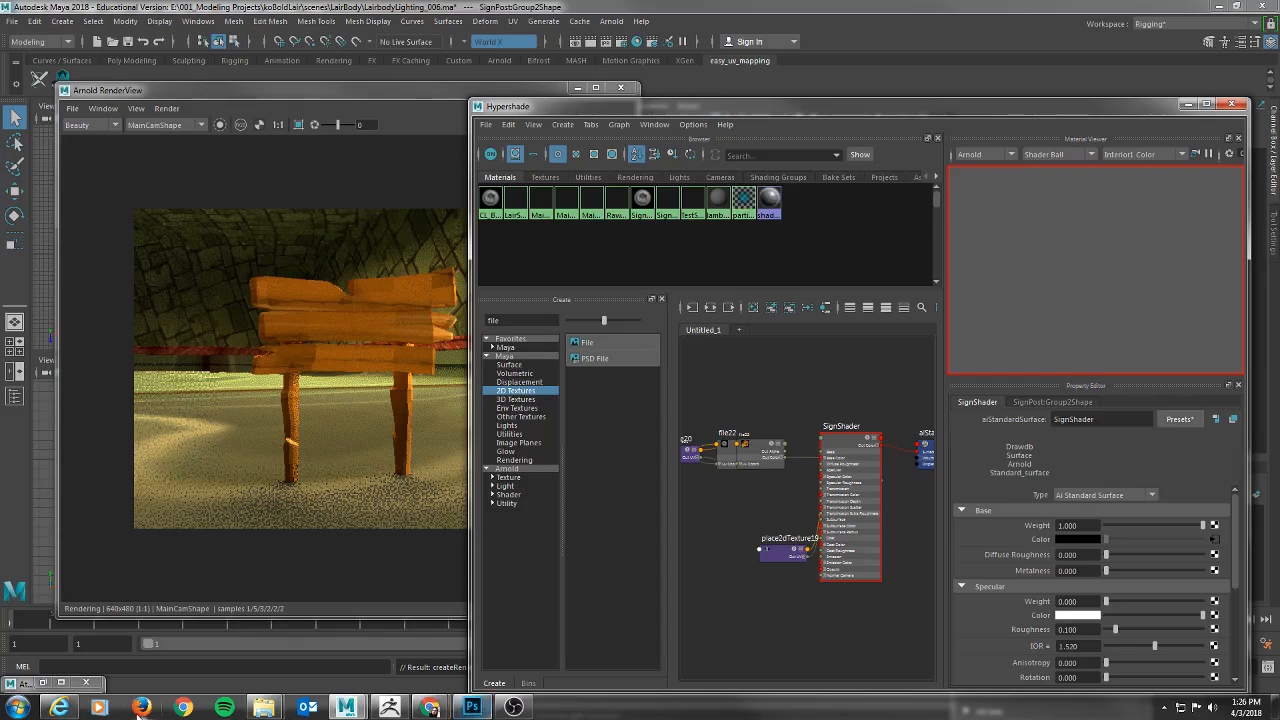
{"action": "left_click", "coordinate": [42, 683]}
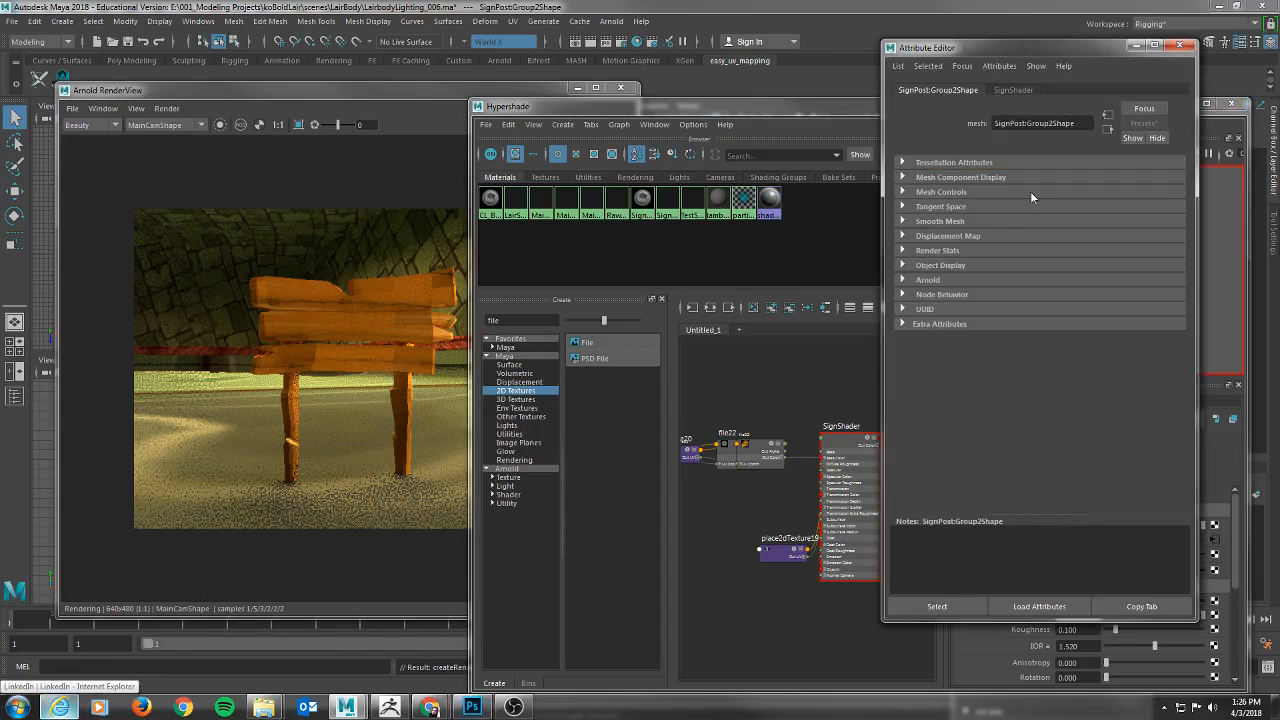
{"action": "left_click", "coordinate": [902, 280]}
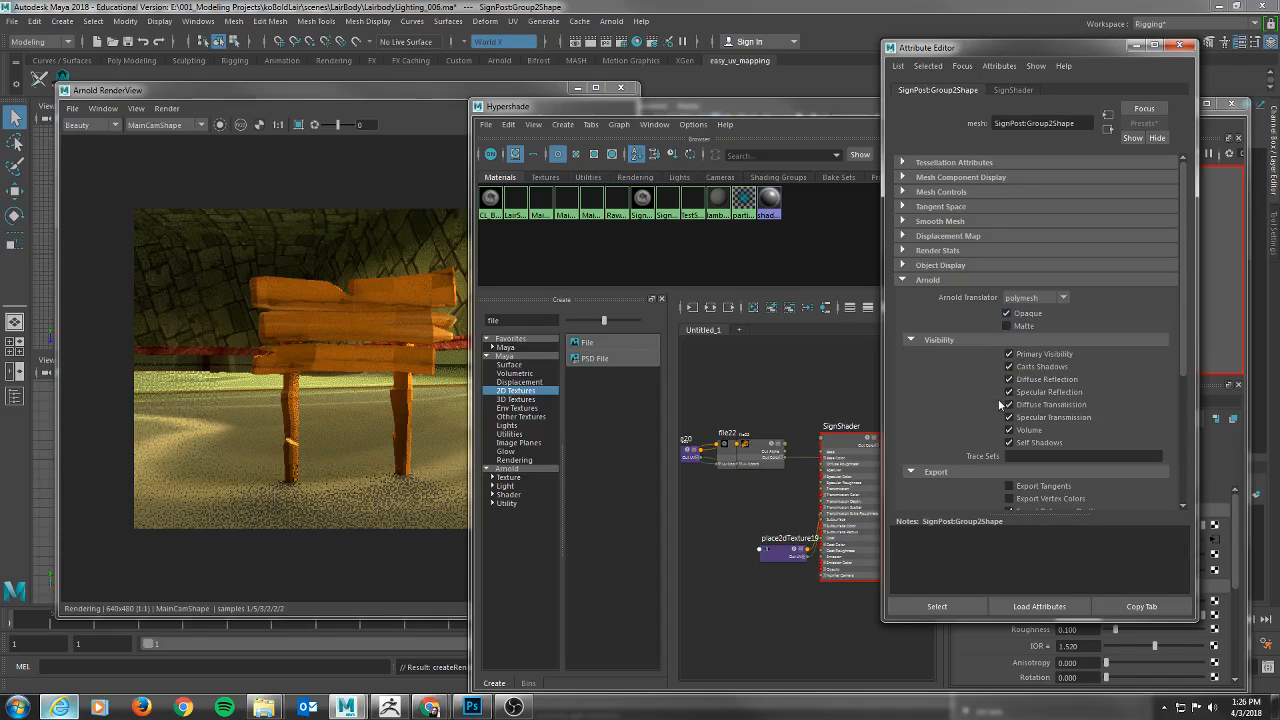
{"action": "scroll", "coordinate": [1000, 400], "scroll_direction": "down", "scroll_amount": 3}
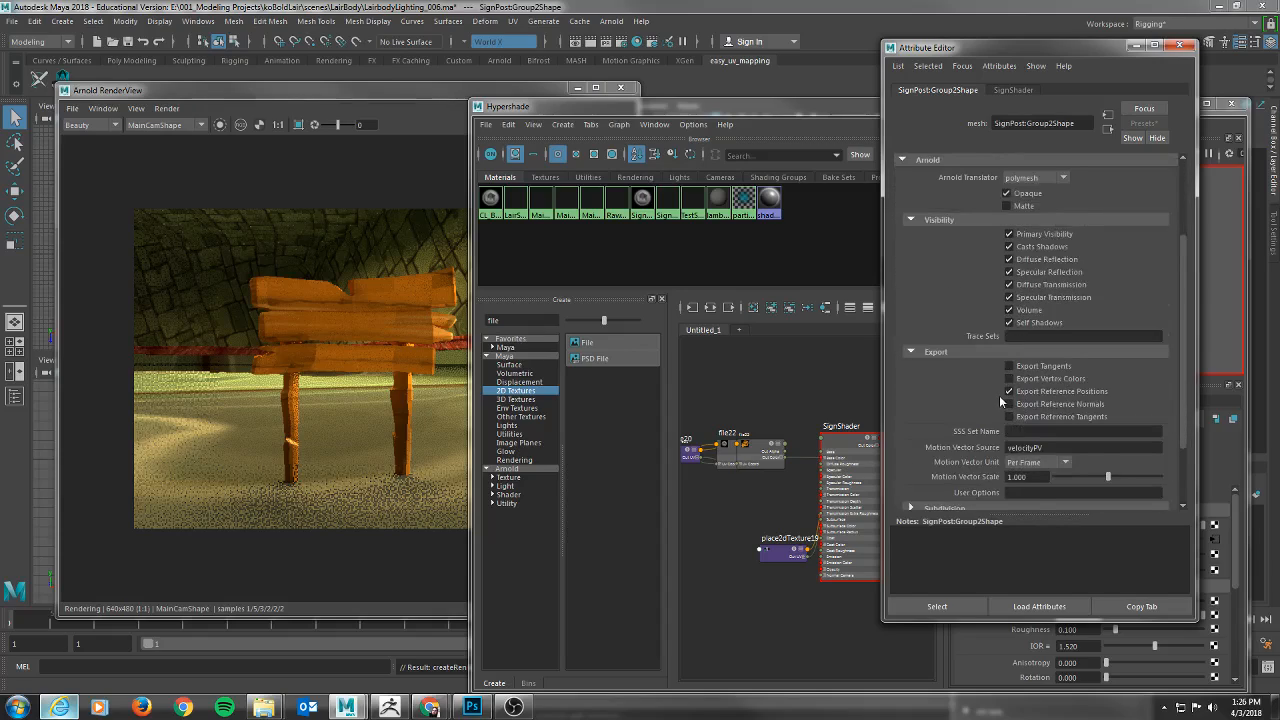
{"action": "scroll", "coordinate": [999, 395], "scroll_direction": "up", "scroll_amount": 2}
{"action": "left_click", "coordinate": [913, 299]}
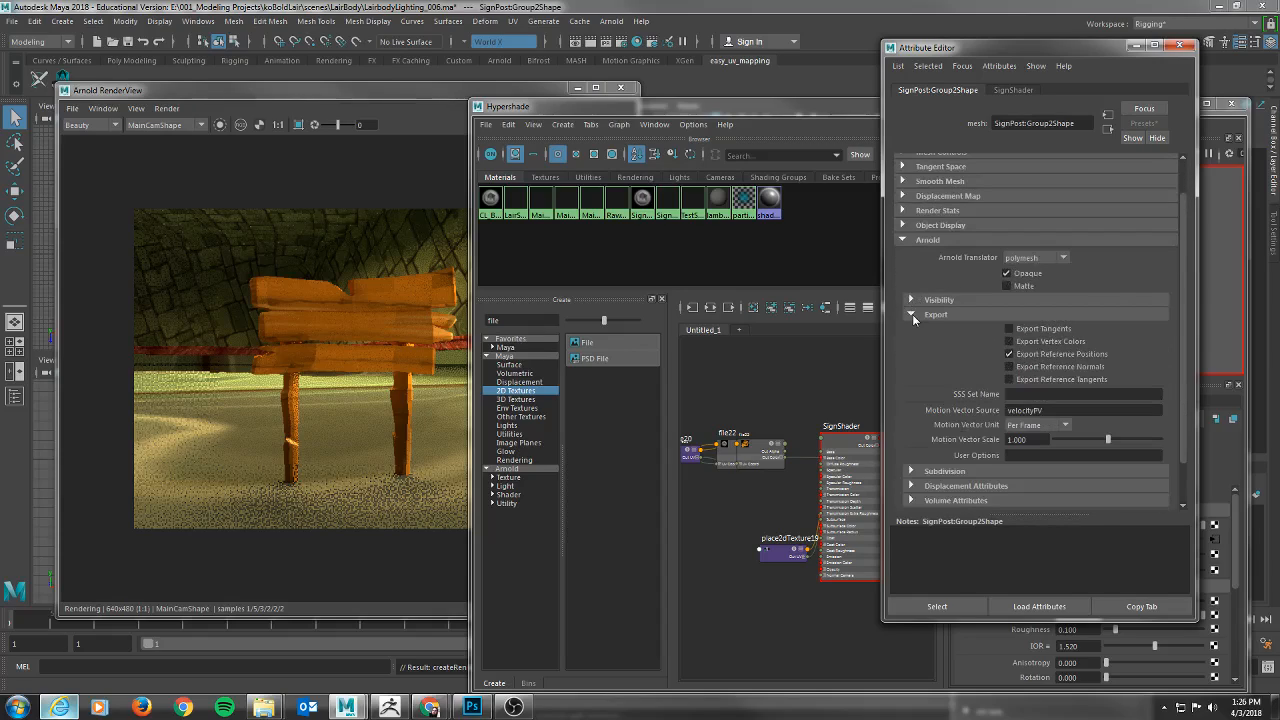
{"action": "left_click", "coordinate": [911, 314]}
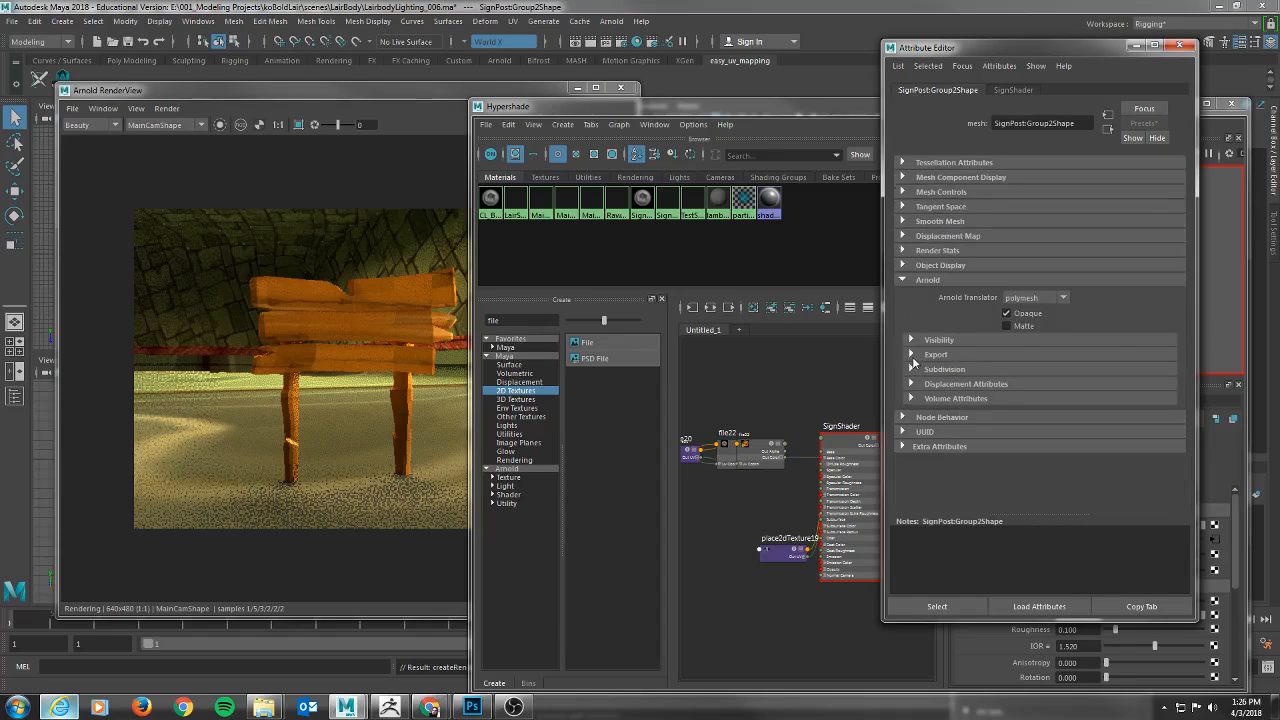
Set the signpost mesh's Arnold Subdivision Type to catclark and expand its Displacement Attributes.
{"action": "left_click", "coordinate": [911, 369]}
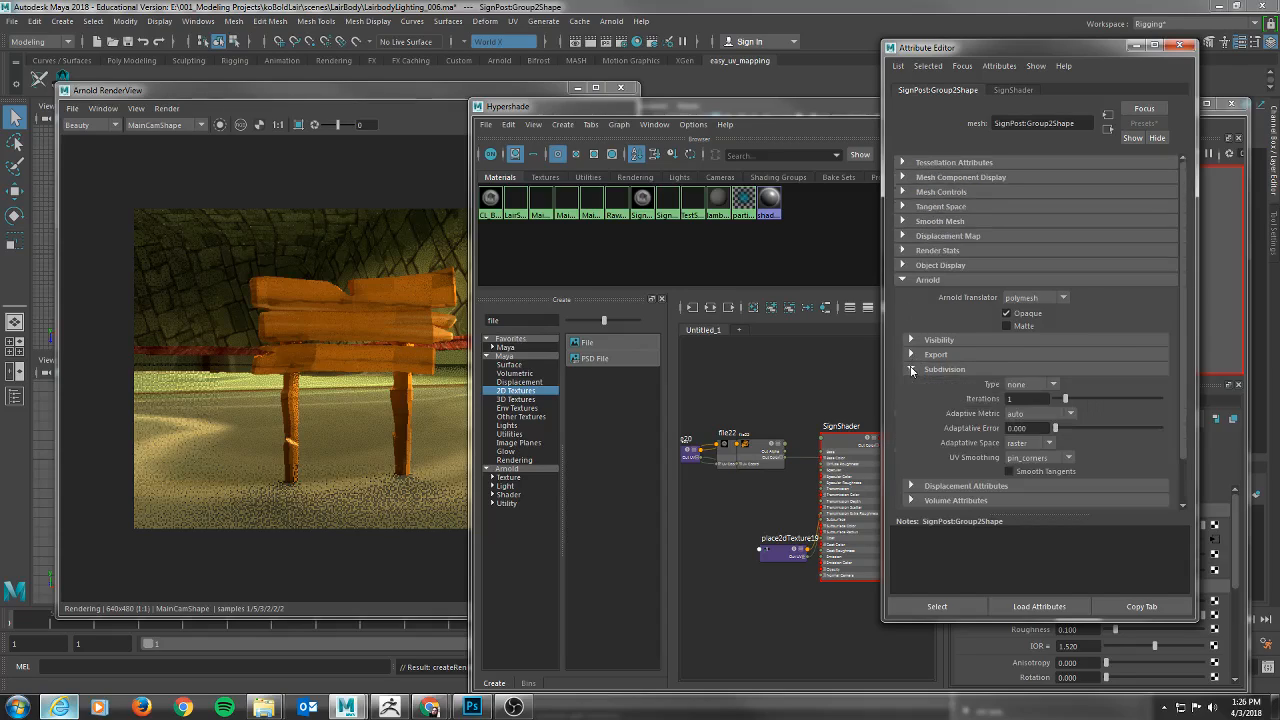
{"action": "left_click", "coordinate": [1050, 384]}
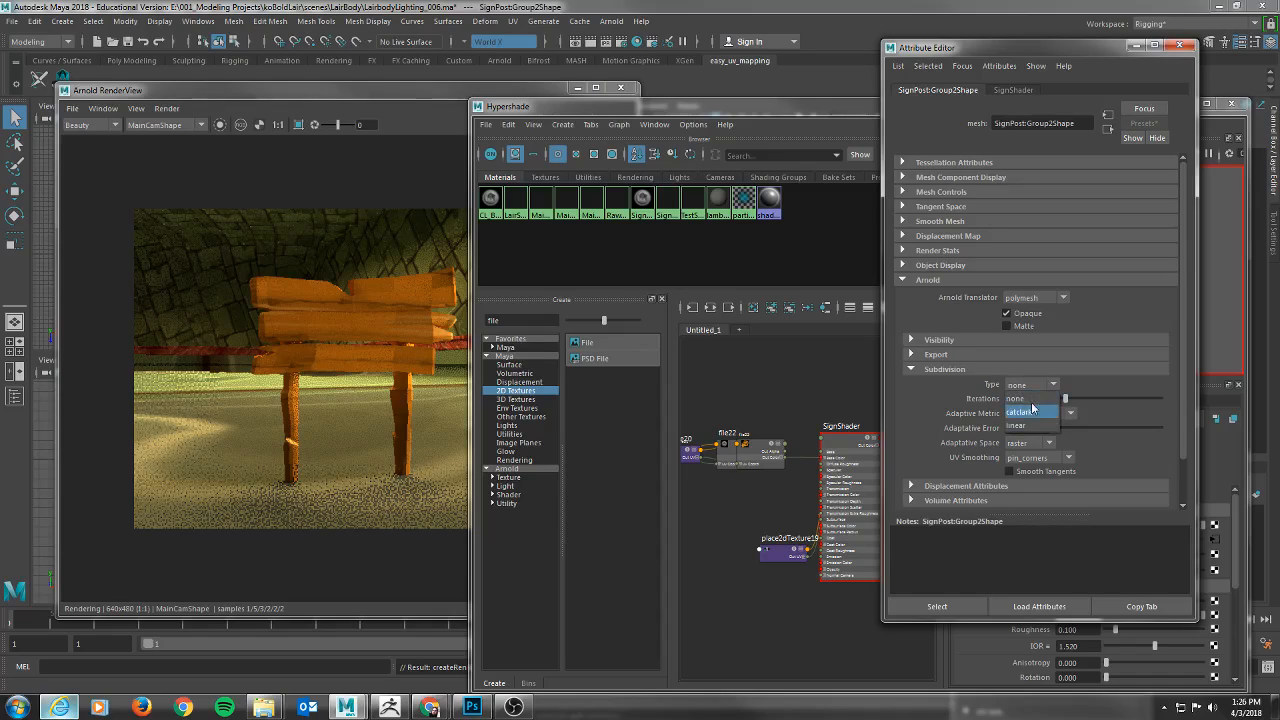
{"action": "left_click", "coordinate": [1025, 414]}
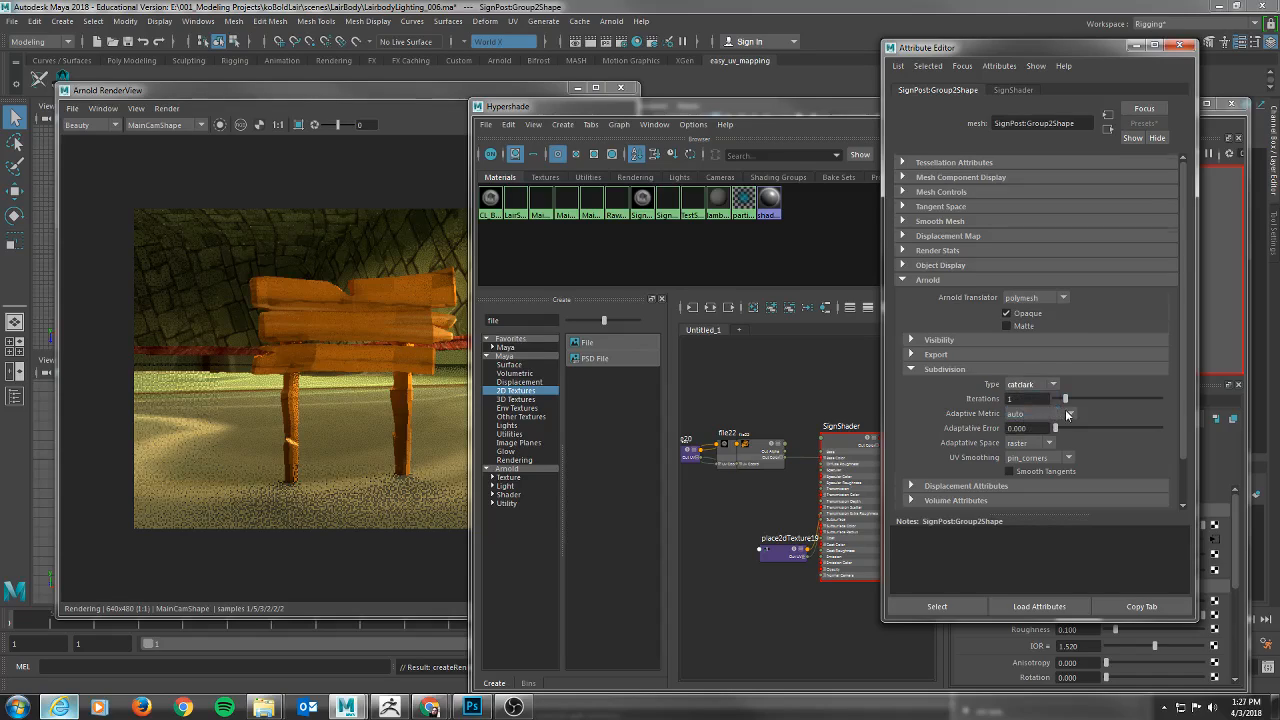
{"action": "scroll", "coordinate": [1025, 416], "scroll_direction": "down", "scroll_amount": 2}
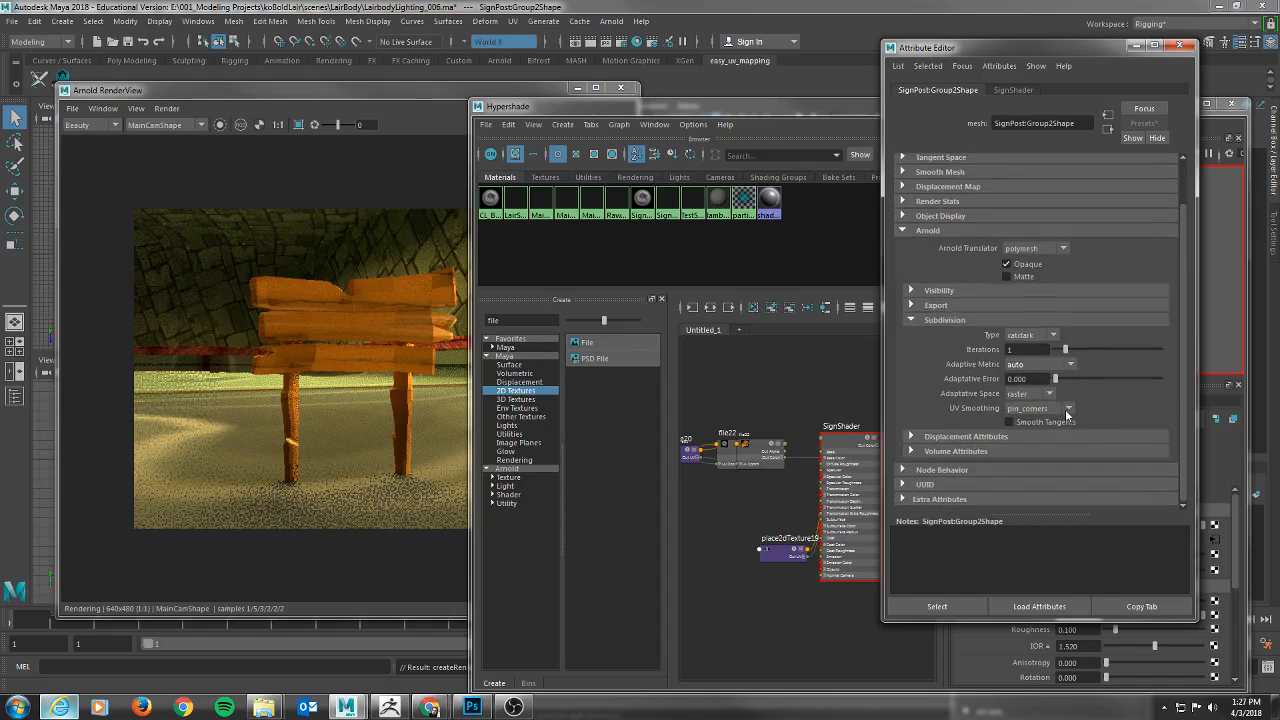
{"action": "left_click", "coordinate": [912, 436]}
{"action": "scroll", "coordinate": [960, 404], "scroll_direction": "down", "scroll_amount": 2}
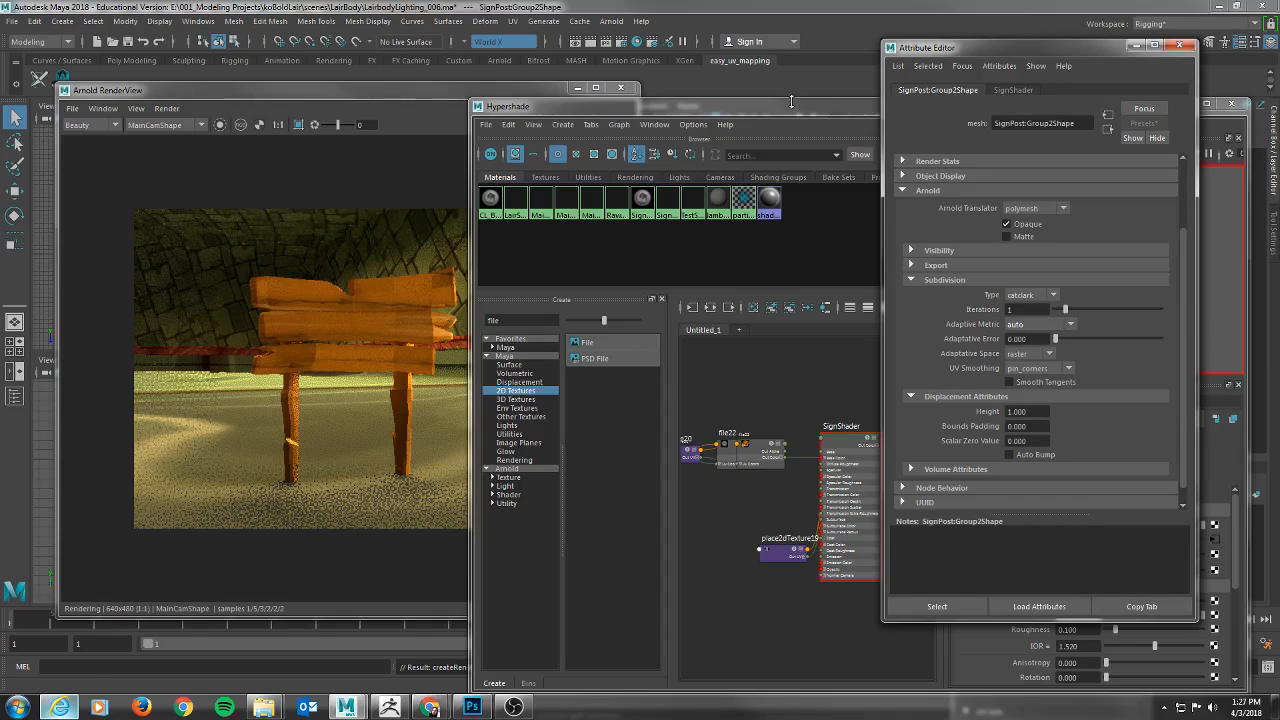
Separate the overlapping texture nodes by moving file22 and place2dTexture20 away from file23, placing file22 below SignShader.
{"action": "middle_click_drag", "start_coordinate": [807, 406], "coordinate": [721, 366], "text": "alt"}
{"action": "middle_click_drag", "start_coordinate": [714, 441], "coordinate": [863, 434], "text": "alt"}
{"action": "left_click_drag", "start_coordinate": [818, 415], "coordinate": [813, 578]}
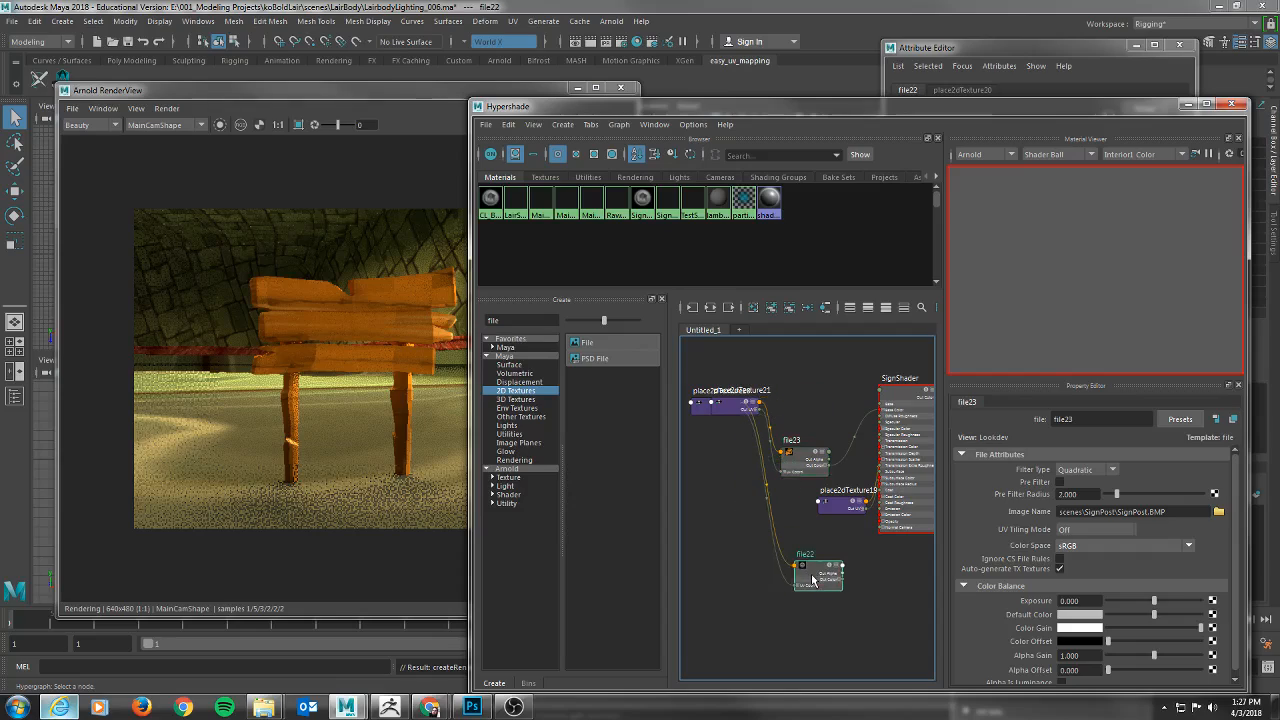
{"action": "left_click_drag", "start_coordinate": [712, 404], "coordinate": [723, 550]}
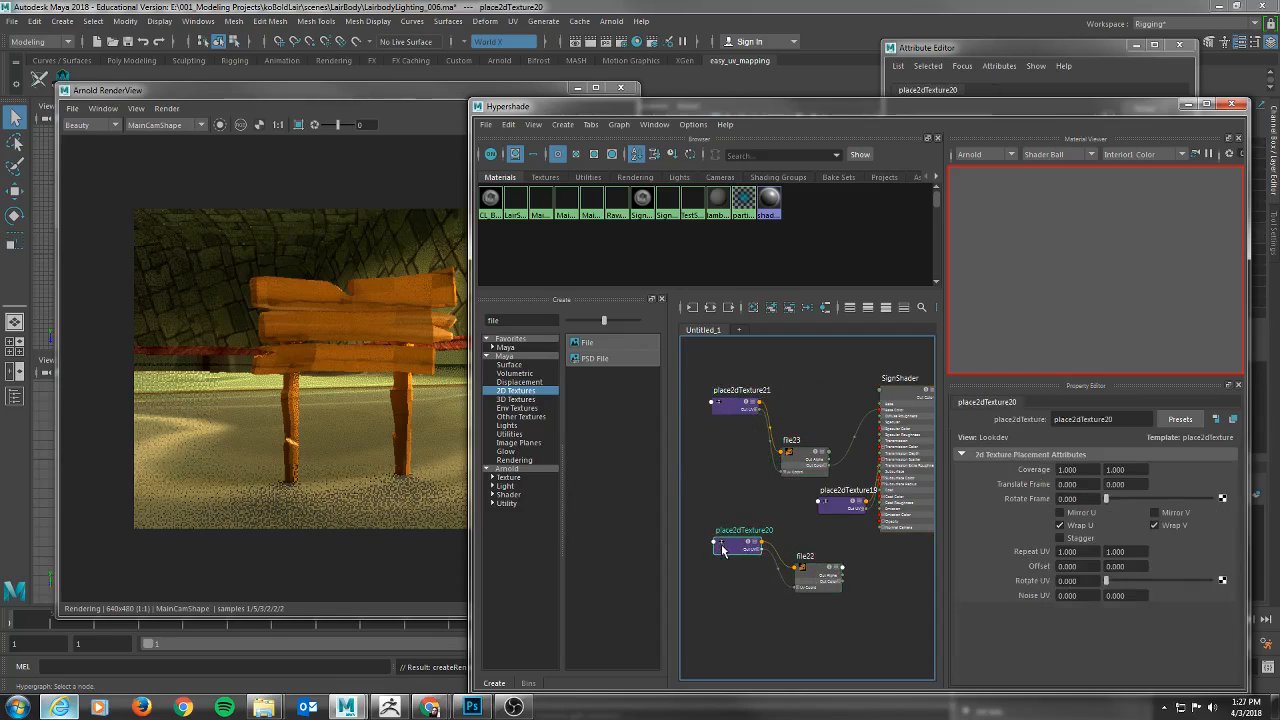
{"action": "middle_click_drag", "start_coordinate": [799, 503], "coordinate": [745, 440], "text": "alt"}
{"action": "left_click_drag", "start_coordinate": [787, 449], "coordinate": [837, 549]}
{"action": "mouse_move", "coordinate": [780, 436]}
{"action": "left_mouse_down"}
{"action": "mouse_move", "coordinate": [822, 521]}
{"action": "mouse_move", "coordinate": [760, 444]}
{"action": "left_mouse_up"}
{"action": "left_click_drag", "start_coordinate": [745, 512], "coordinate": [860, 508]}
{"action": "middle_click_drag", "start_coordinate": [887, 476], "coordinate": [748, 443], "text": "alt"}
Connect file22's Out Color to the Displacement Shader input of the aiStandardSurface3SG shading group.
{"action": "scroll", "coordinate": [762, 459], "scroll_direction": "up", "scroll_amount": 4}
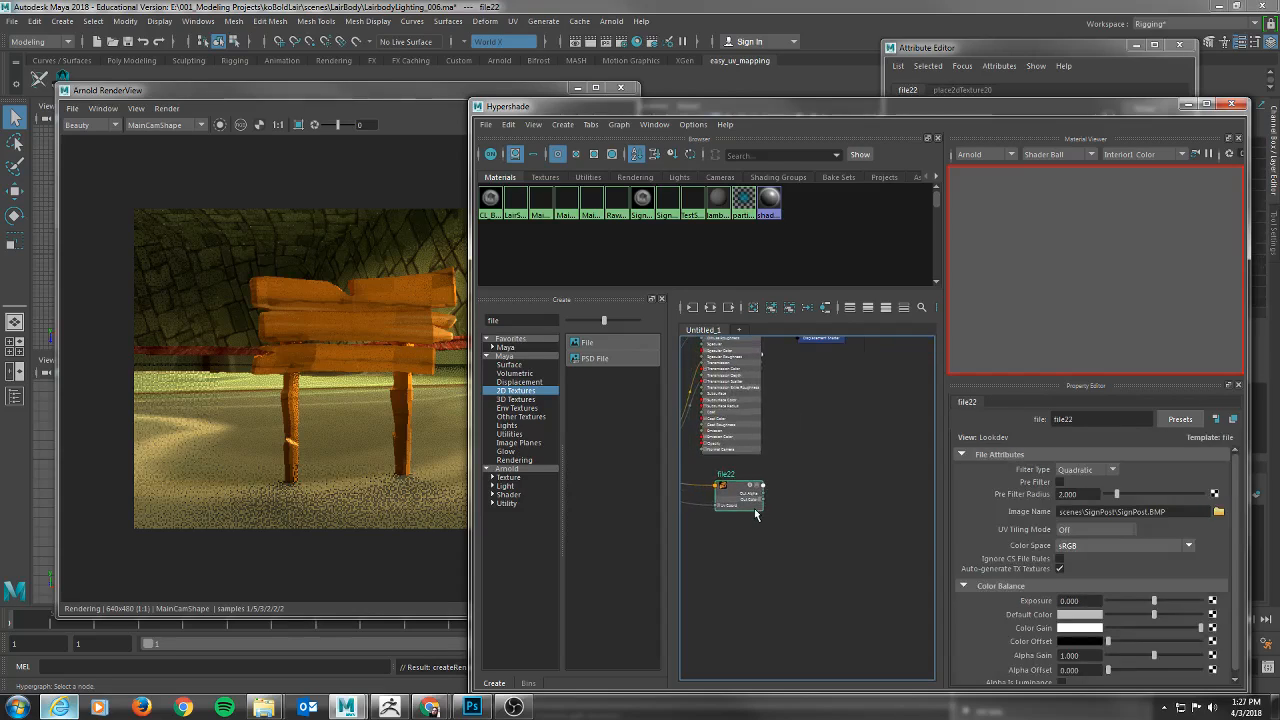
{"action": "middle_click_drag", "start_coordinate": [780, 500], "coordinate": [765, 531], "text": "alt"}
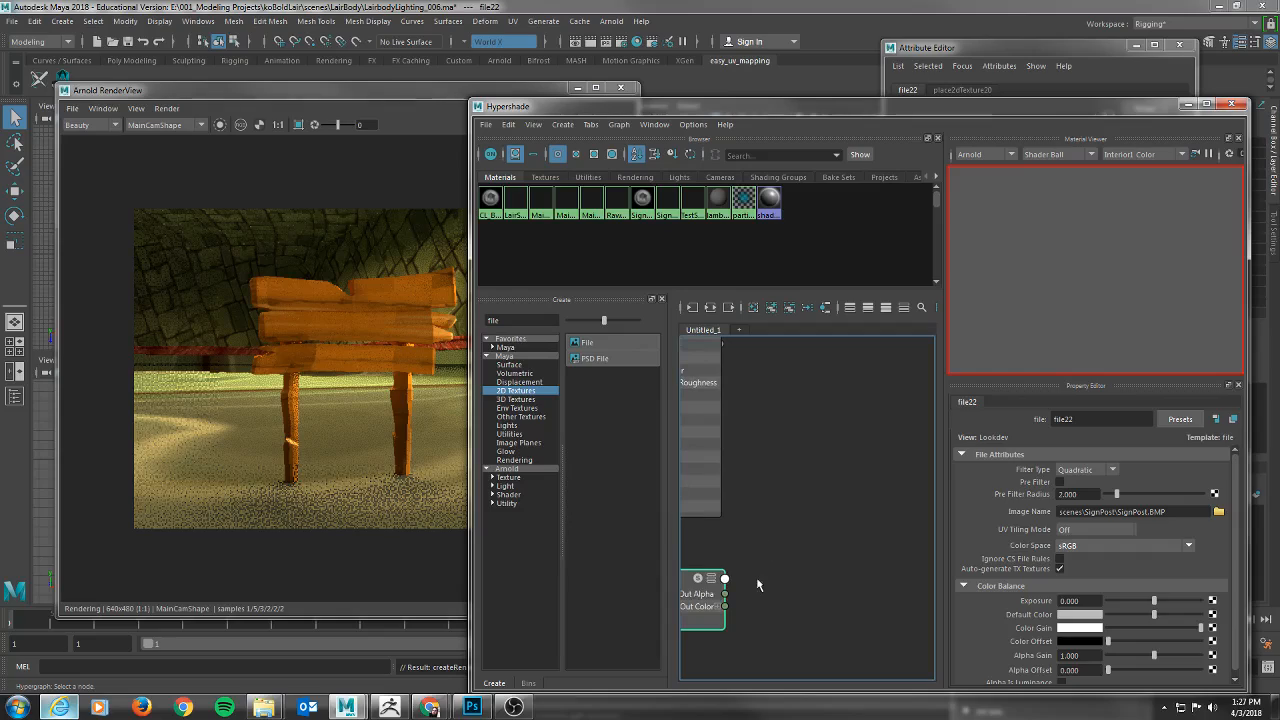
{"action": "left_click_drag", "start_coordinate": [724, 606], "coordinate": [765, 431]}
{"action": "left_click_drag", "start_coordinate": [704, 610], "coordinate": [846, 403]}
{"action": "middle_click_drag", "start_coordinate": [816, 473], "coordinate": [804, 640], "text": "alt"}
{"action": "scroll", "coordinate": [802, 655], "scroll_direction": "up", "scroll_amount": 2}
{"action": "scroll", "coordinate": [849, 505], "scroll_direction": "down", "scroll_amount": 2}
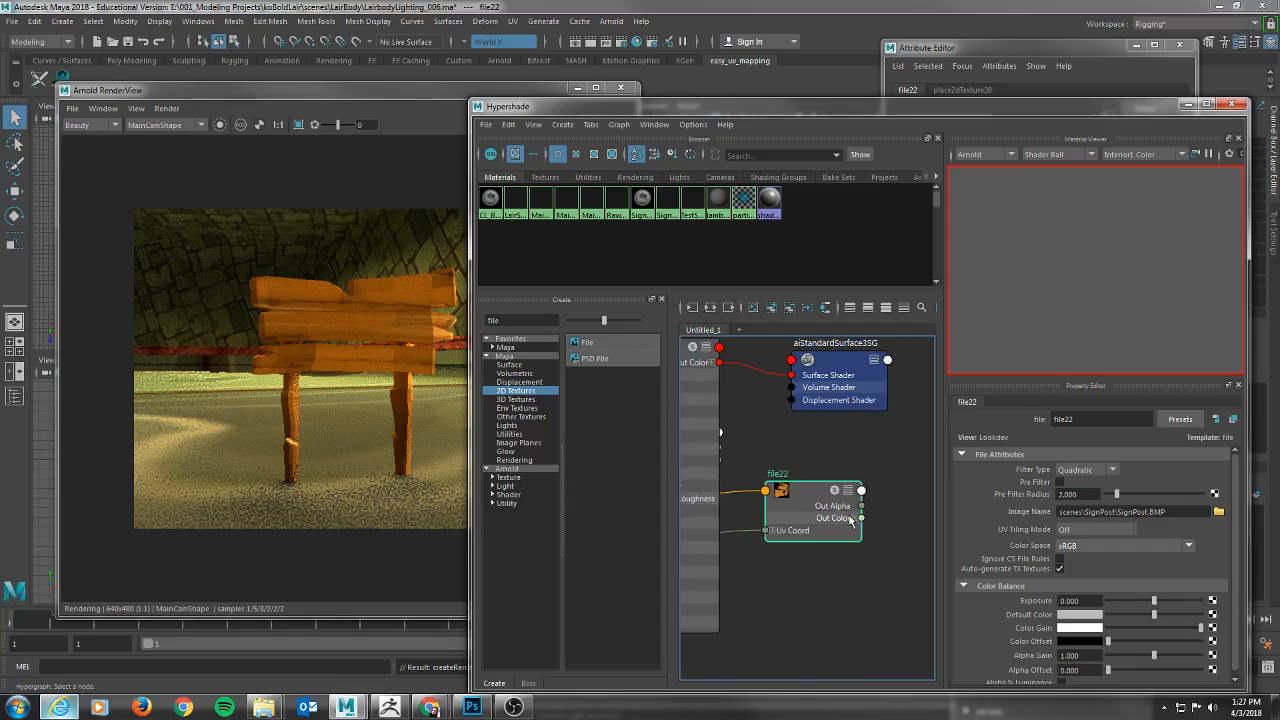
{"action": "left_click_drag", "start_coordinate": [861, 517], "coordinate": [791, 400]}
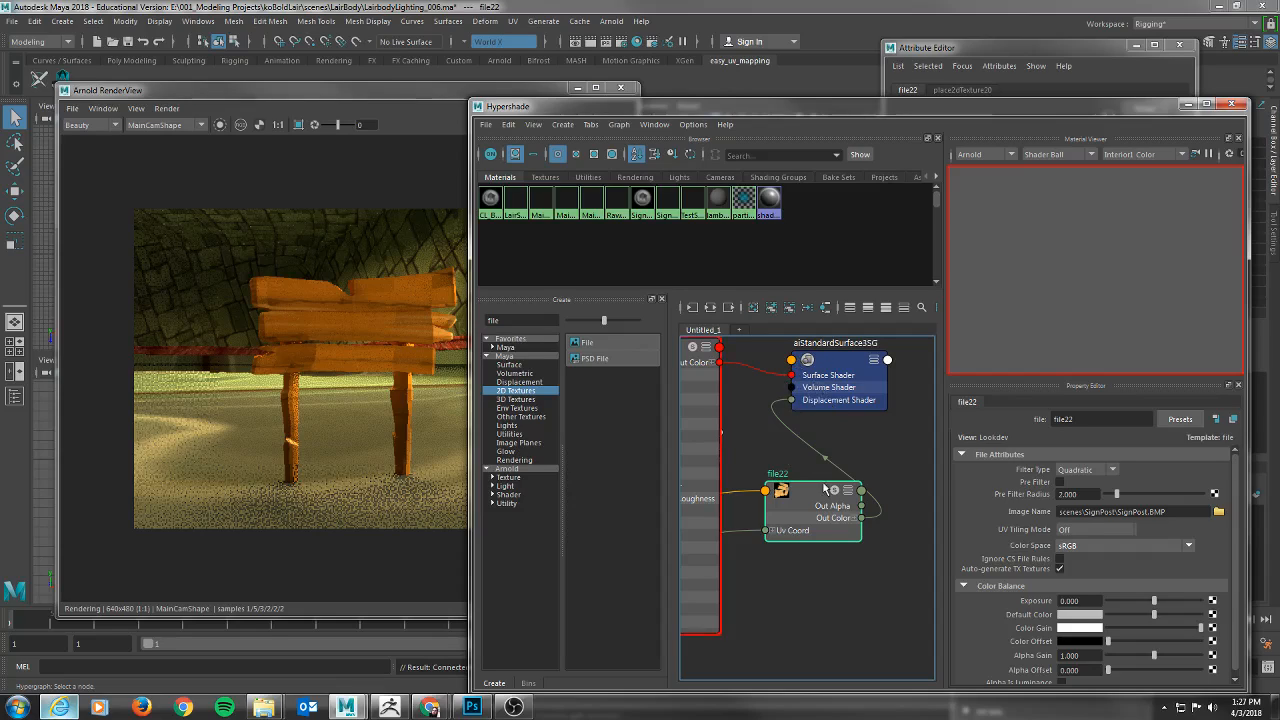
Load SignPost_HGT.png into file22 and restart the Arnold render to check the displacement.
{"action": "middle_click_drag", "start_coordinate": [788, 623], "coordinate": [851, 512], "text": "alt"}
{"action": "left_click", "coordinate": [1218, 511]}
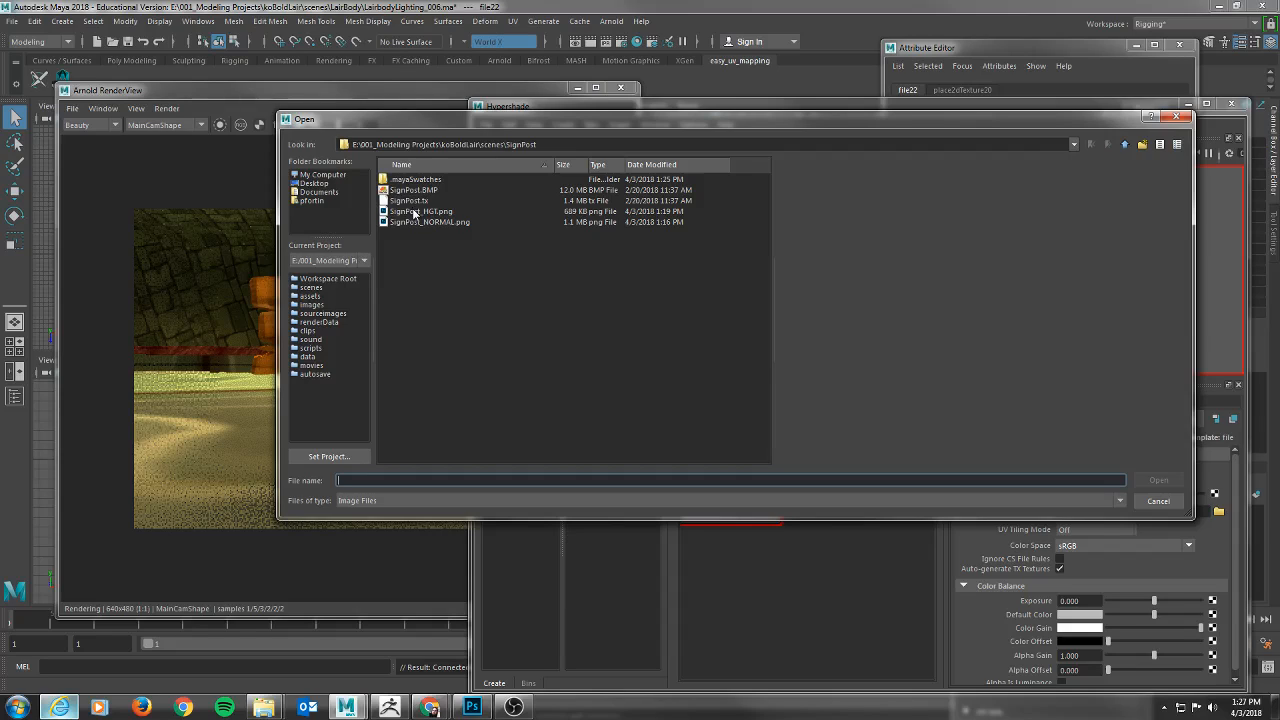
{"action": "left_click", "coordinate": [413, 212]}
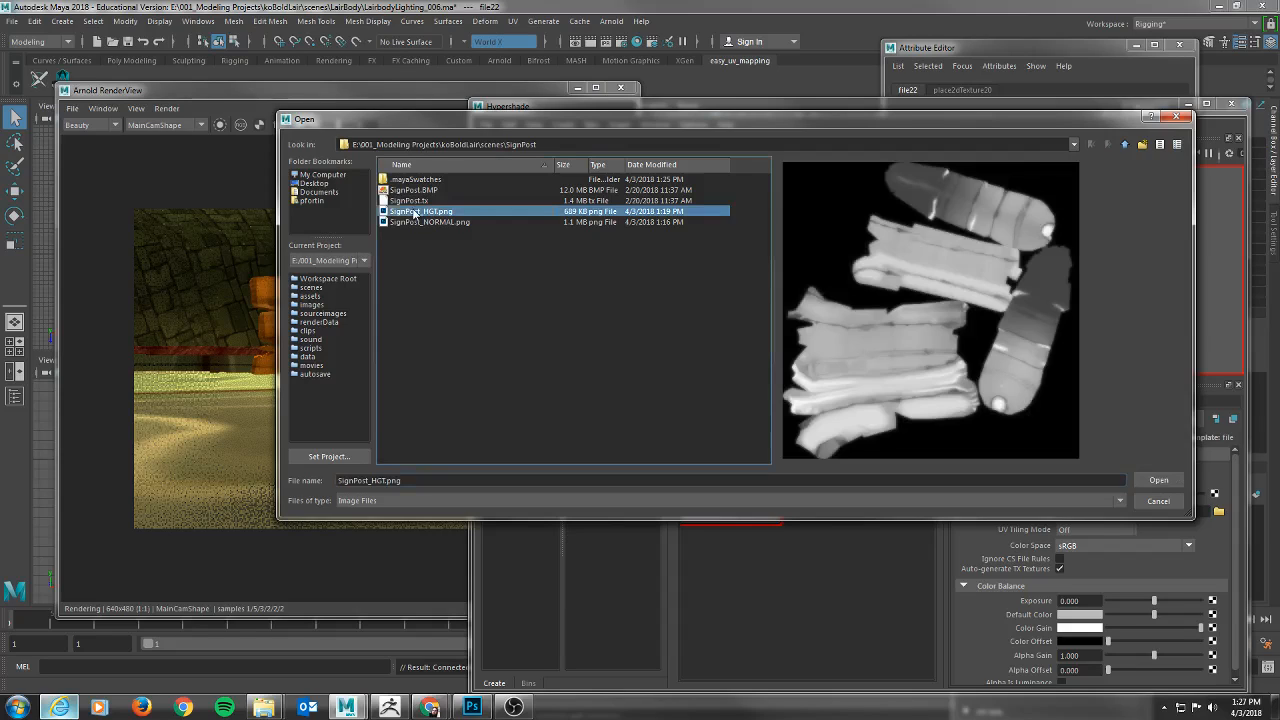
{"action": "left_click", "coordinate": [1158, 480]}
{"action": "left_click", "coordinate": [376, 96]}
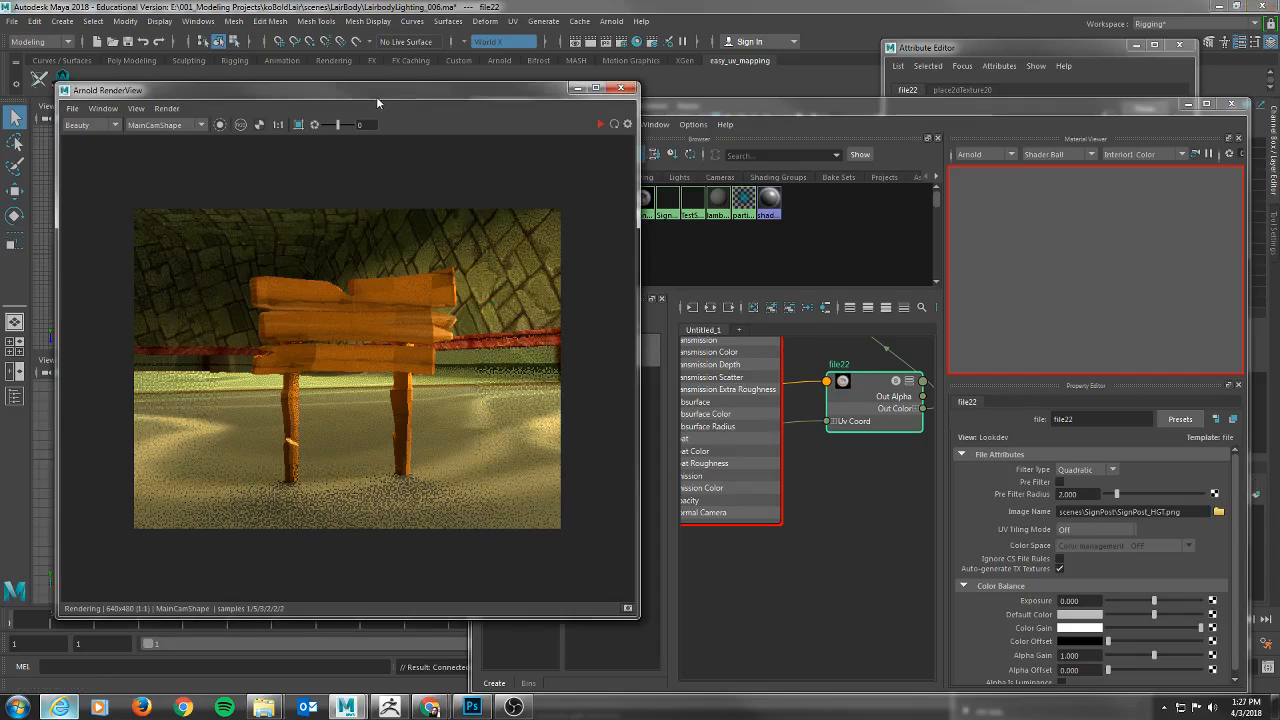
{"action": "left_click", "coordinate": [601, 124]}
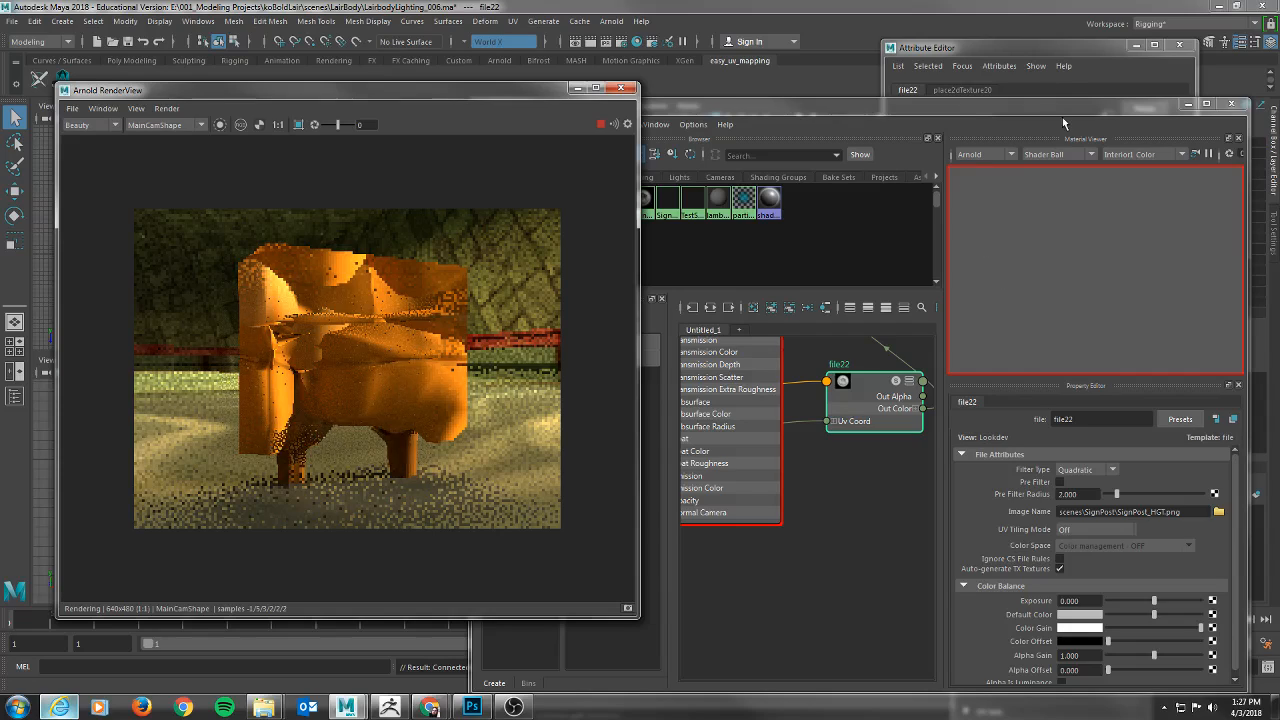
Select the signpost mesh from the Arnold render and set its Subdivision Iterations to 5.
{"action": "left_click", "coordinate": [1027, 56]}
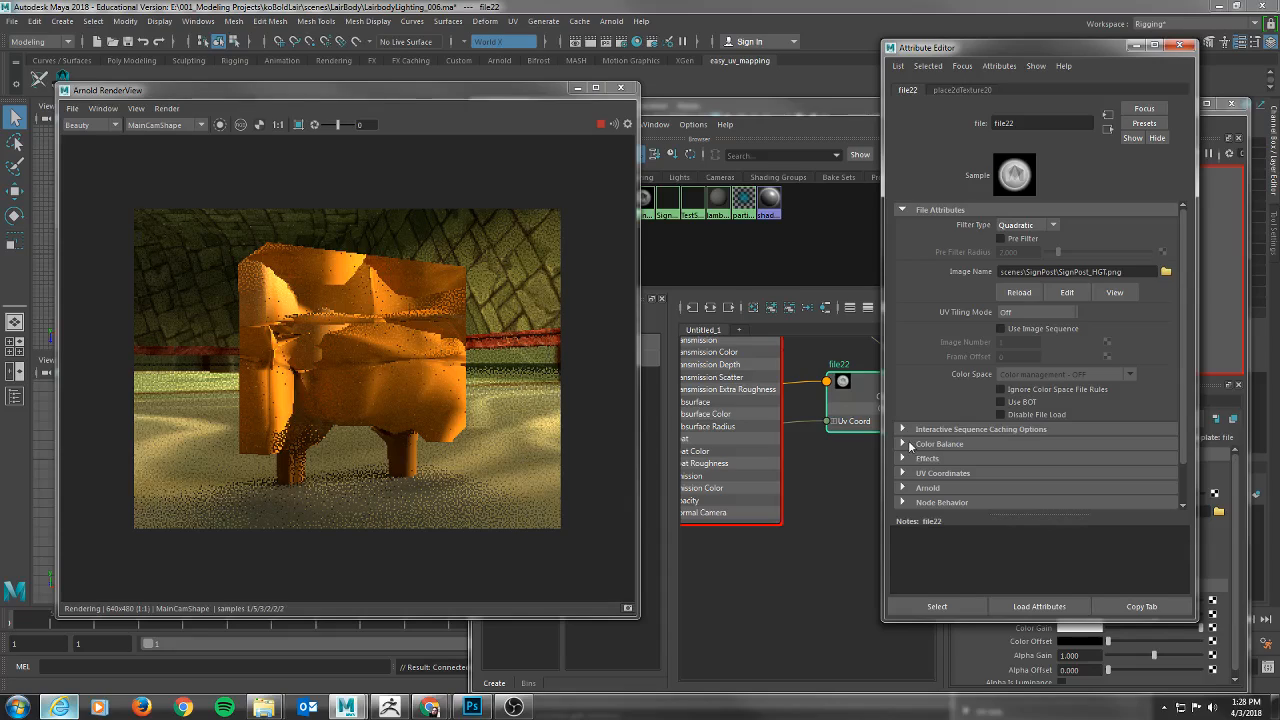
{"action": "scroll", "coordinate": [964, 349], "scroll_direction": "down", "scroll_amount": 1}
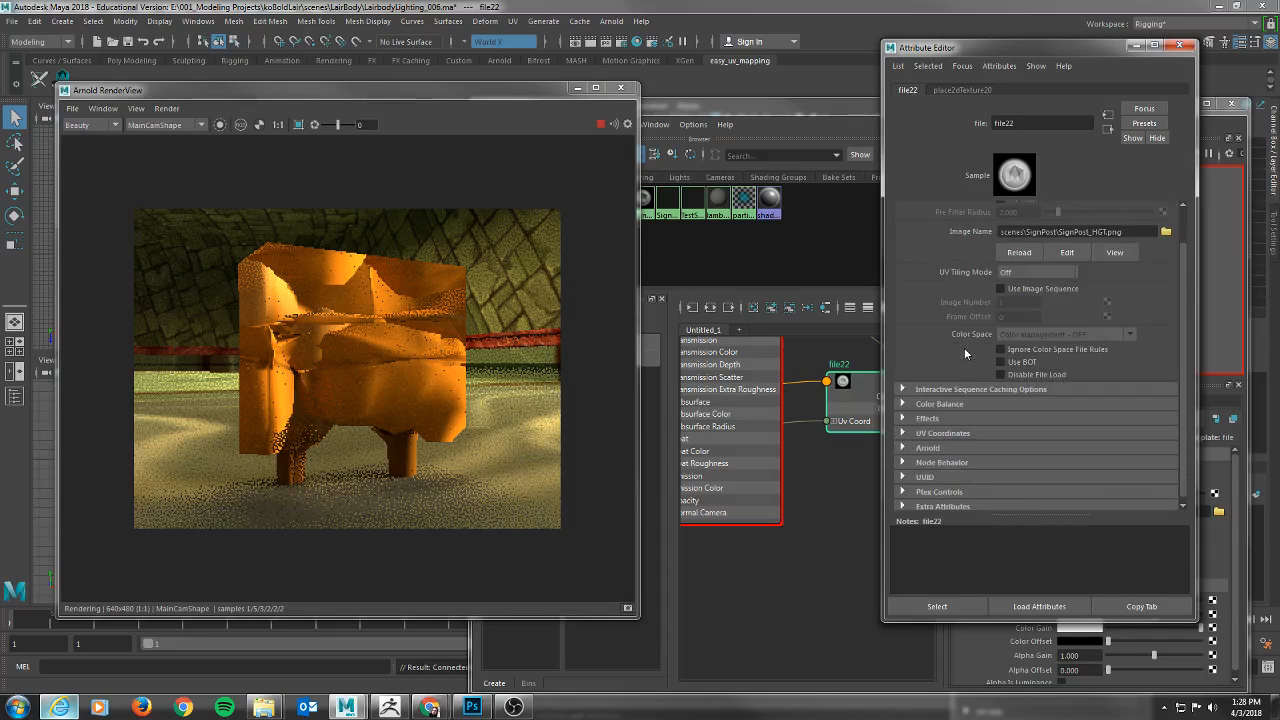
{"action": "left_click", "coordinate": [395, 306]}
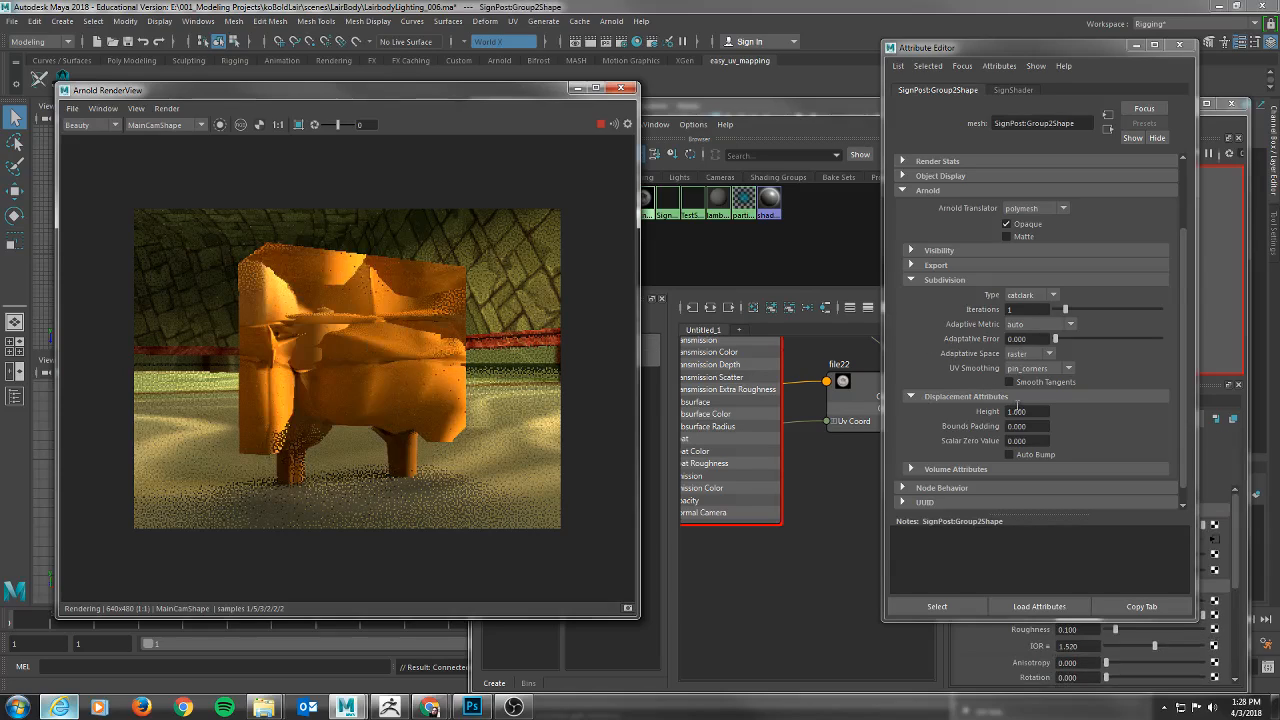
{"action": "left_click_drag", "start_coordinate": [1066, 310], "coordinate": [1099, 311]}
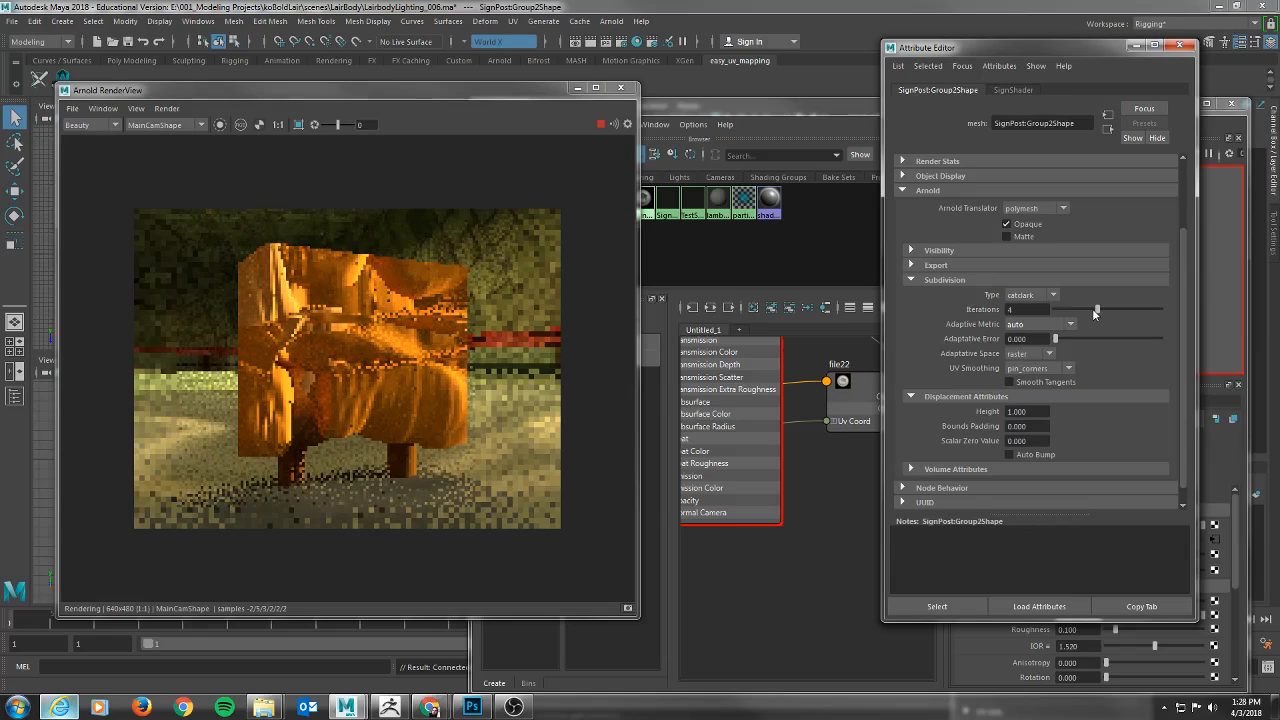
{"action": "left_click_drag", "start_coordinate": [1038, 310], "coordinate": [926, 303]}
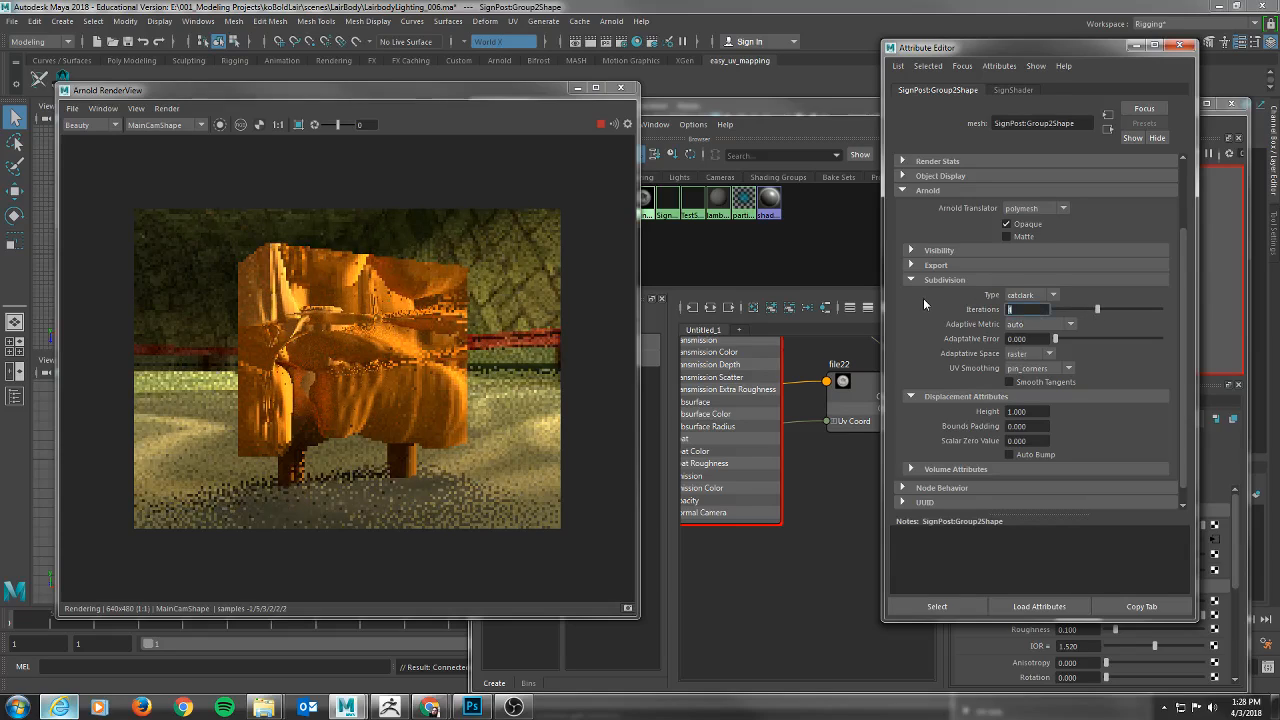
{"action": "type", "text": "5"}
{"action": "key", "text": "Return"}
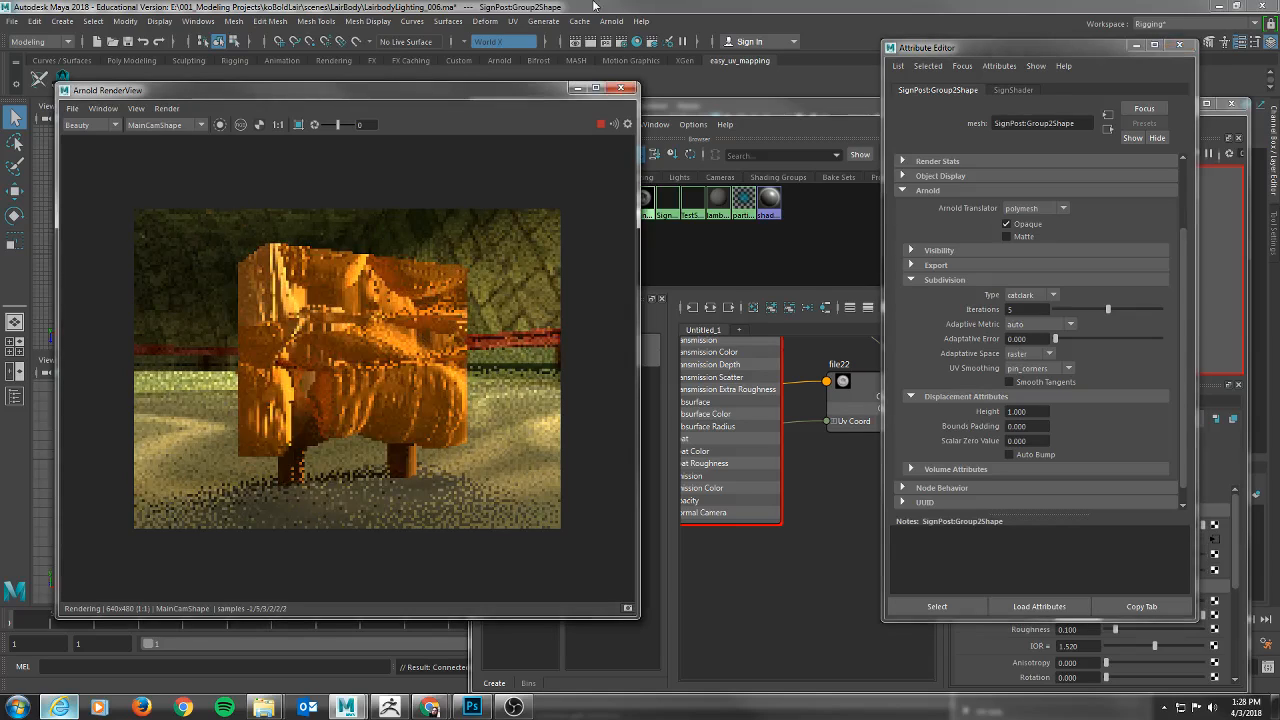
{"action": "left_click", "coordinate": [514, 22]}
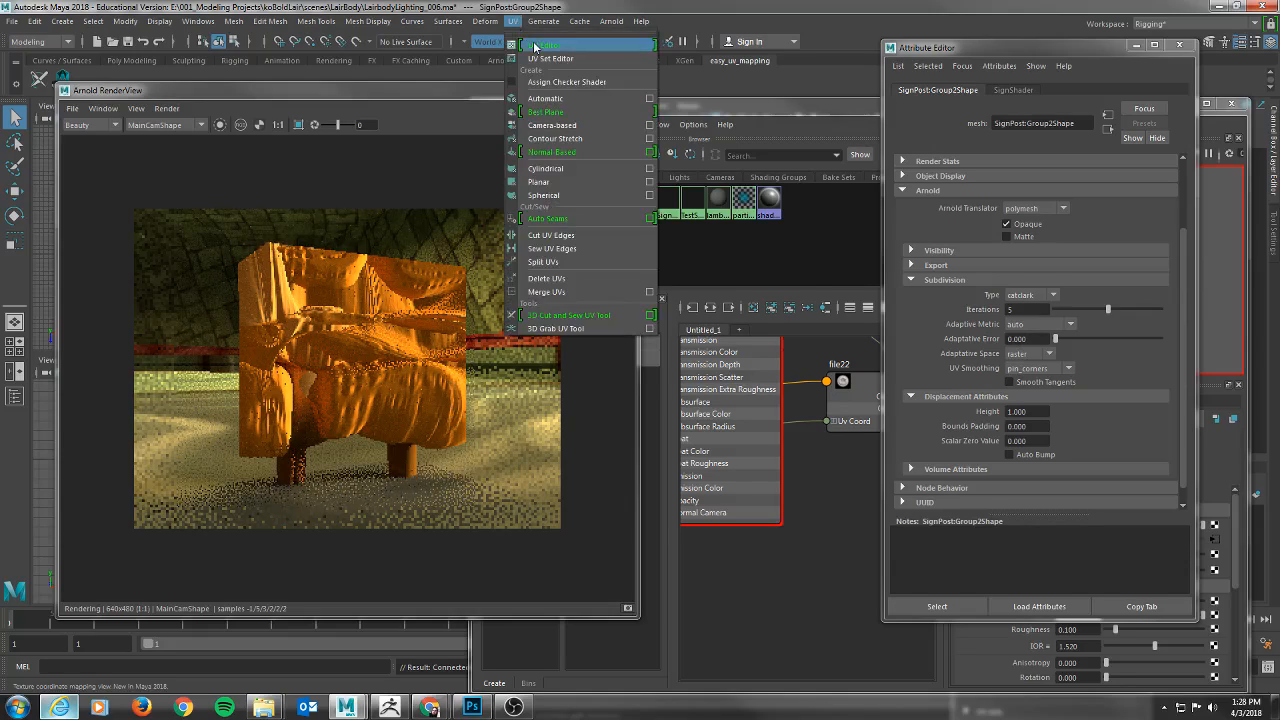
{"action": "left_click", "coordinate": [535, 46]}
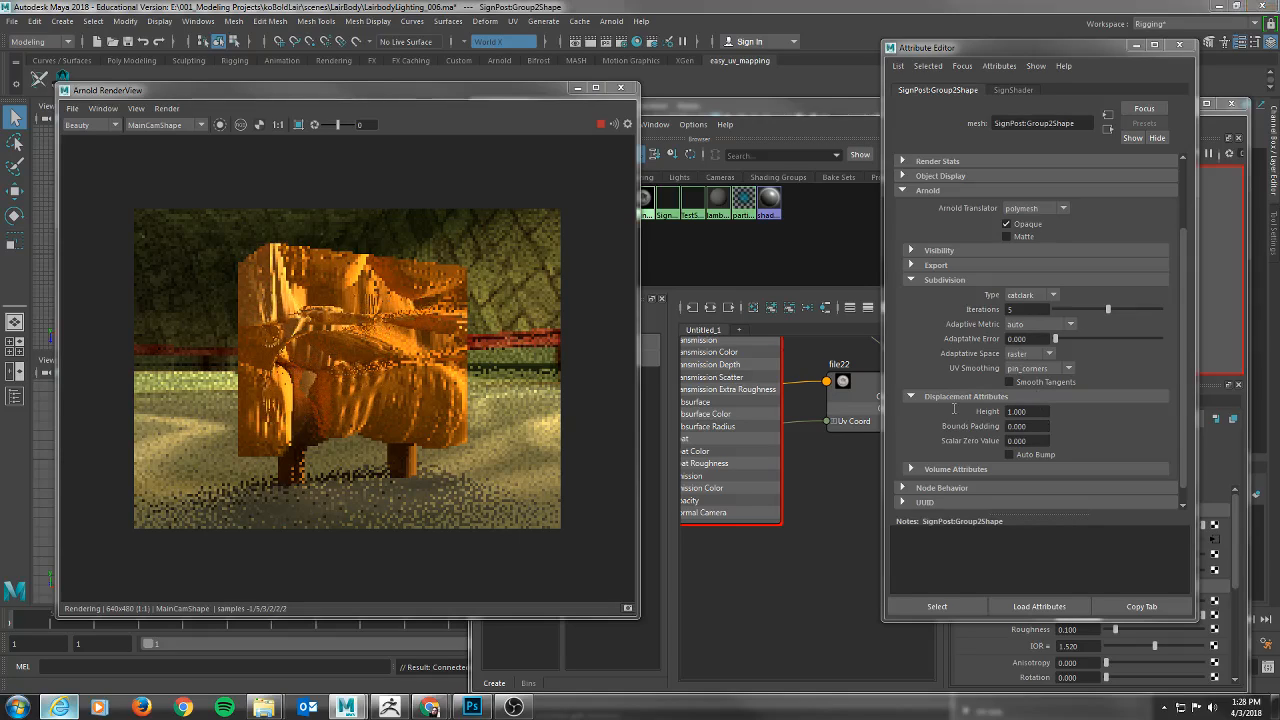
Set the signpost mesh's displacement Height to 0.1 and its Subdivision Type to linear.
{"action": "left_click", "coordinate": [1029, 411]}
{"action": "key", "text": "BackSpace"}
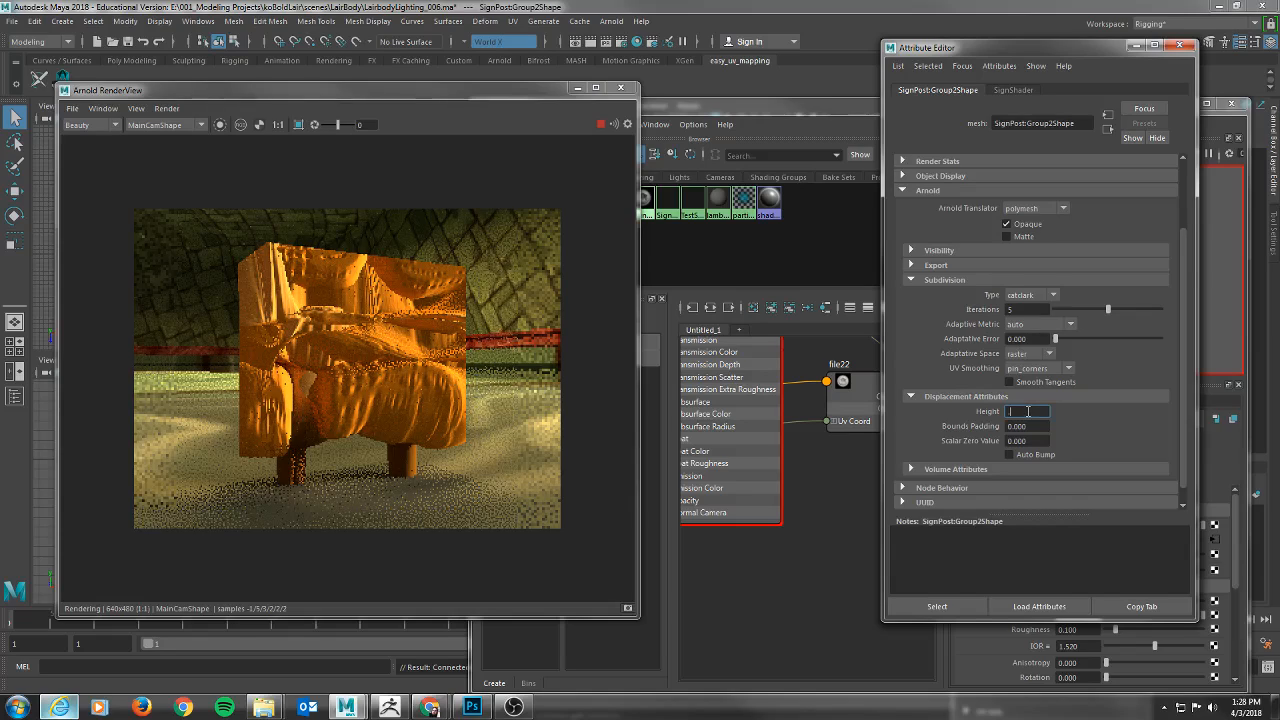
{"action": "type", "text": "0.1"}
{"action": "key", "text": "Tab"}
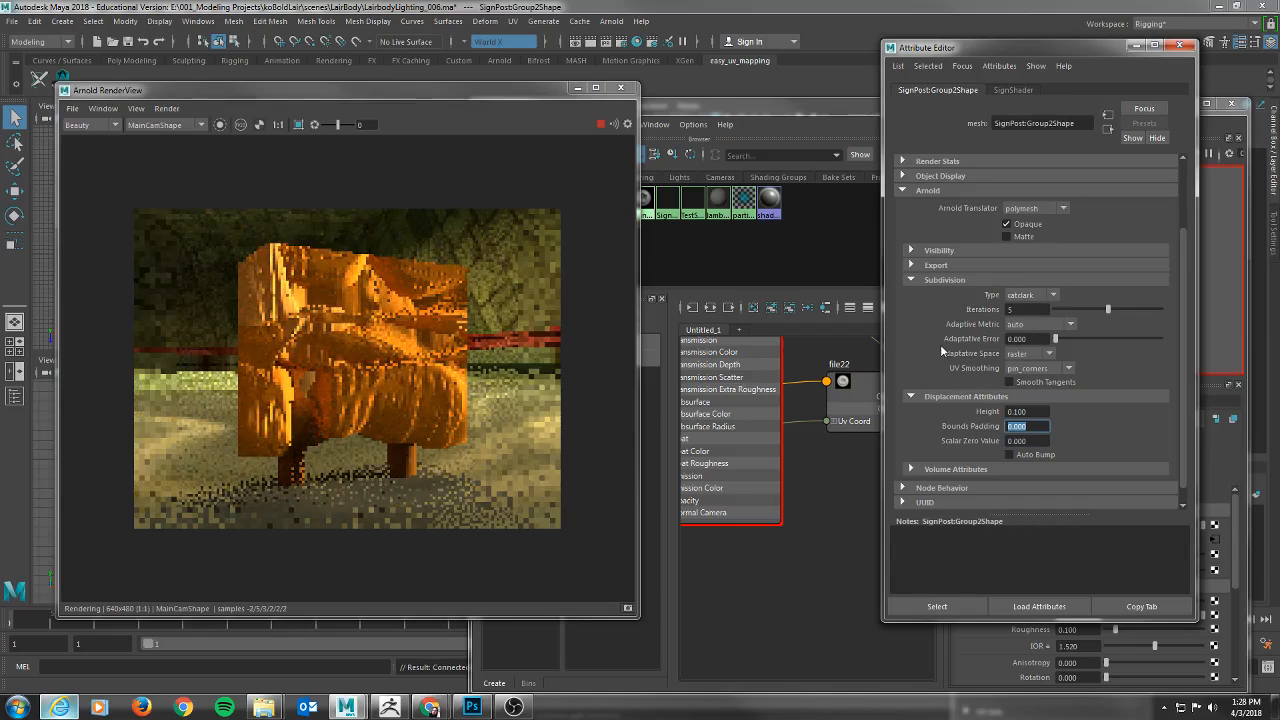
{"action": "left_click", "coordinate": [1053, 295]}
{"action": "left_click", "coordinate": [1024, 337]}
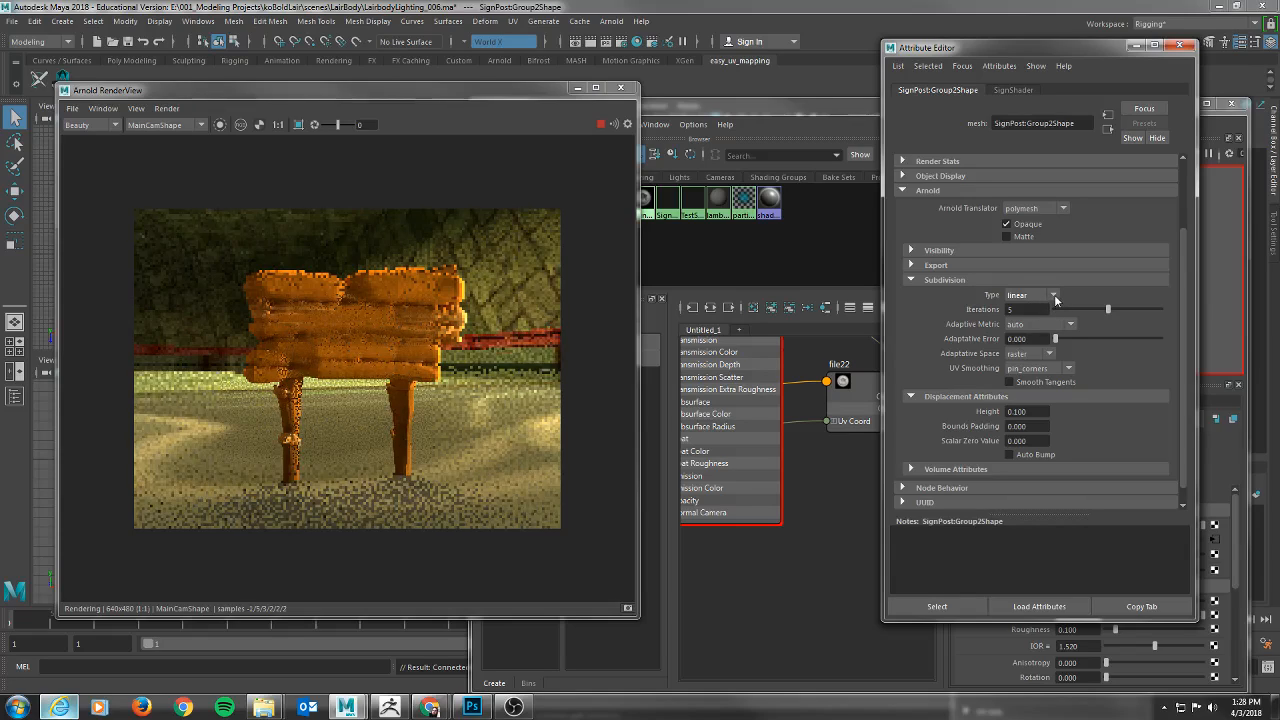
{"action": "left_click", "coordinate": [1052, 296]}
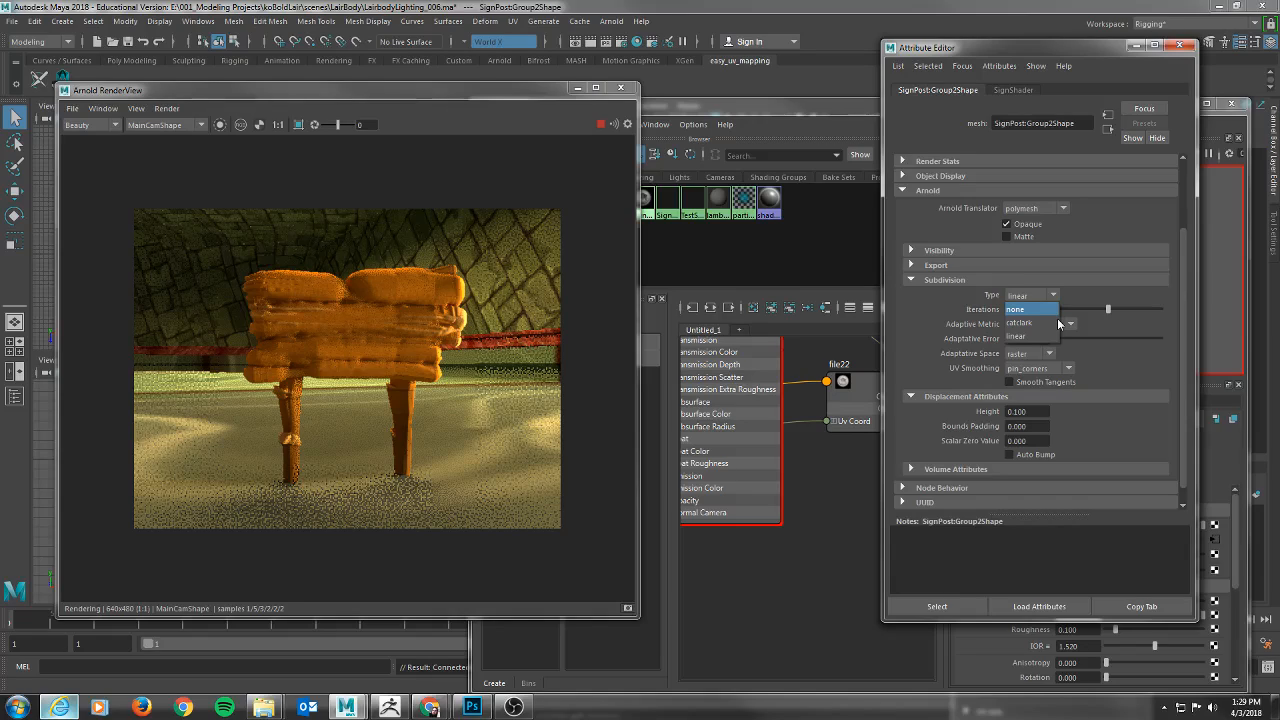
{"action": "left_click", "coordinate": [1059, 321]}
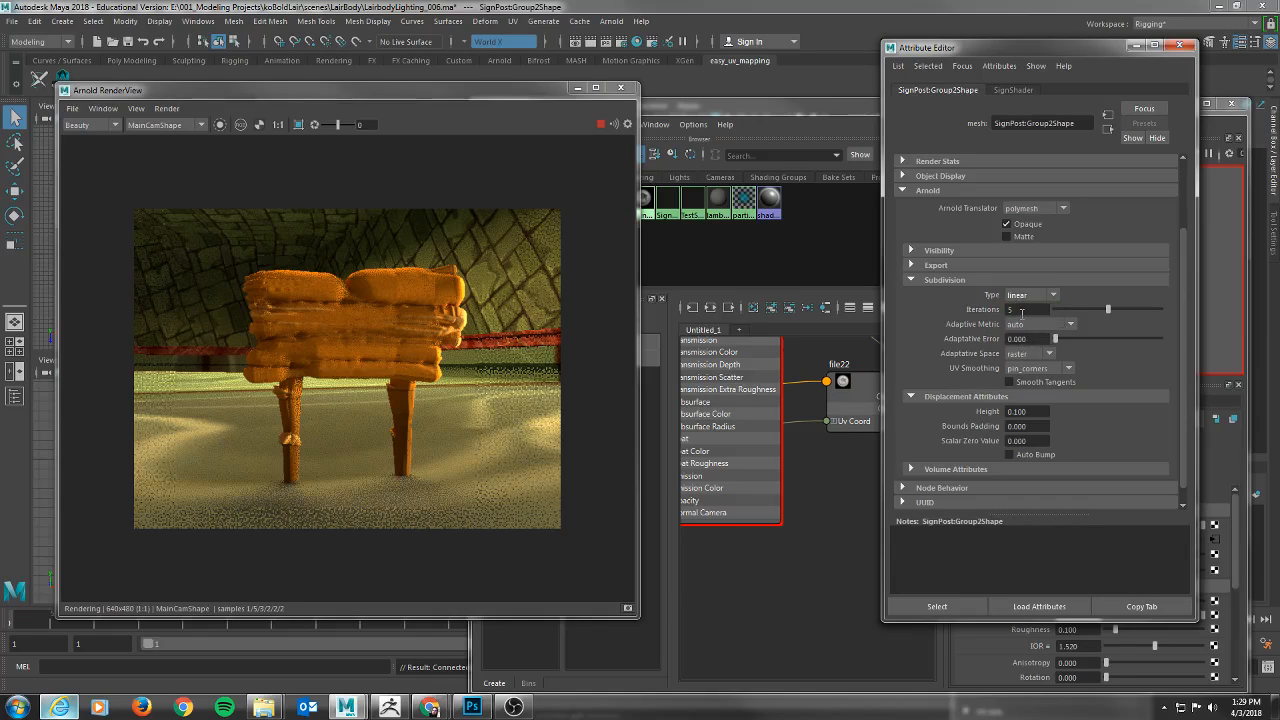
Lower the signpost mesh's displacement Height to 0.08 and its Subdivision Iterations to 4.
{"action": "left_click_drag", "start_coordinate": [1030, 412], "coordinate": [962, 411]}
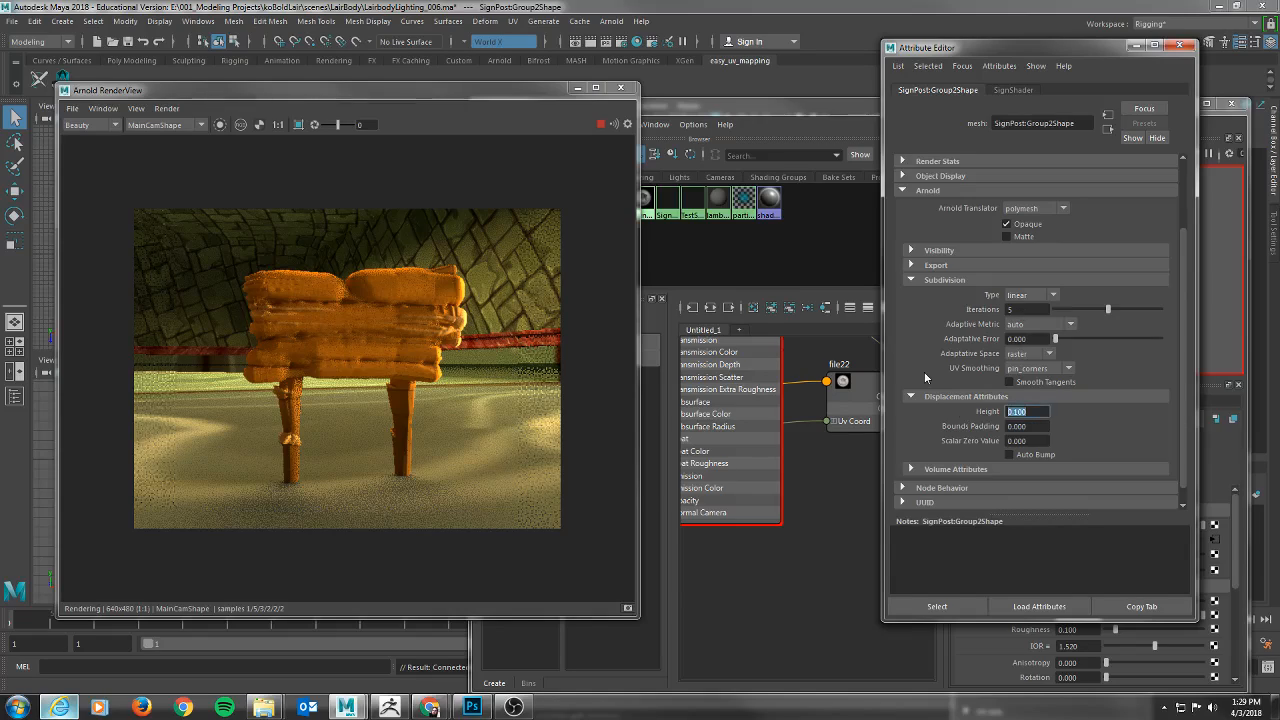
{"action": "type", "text": ".08"}
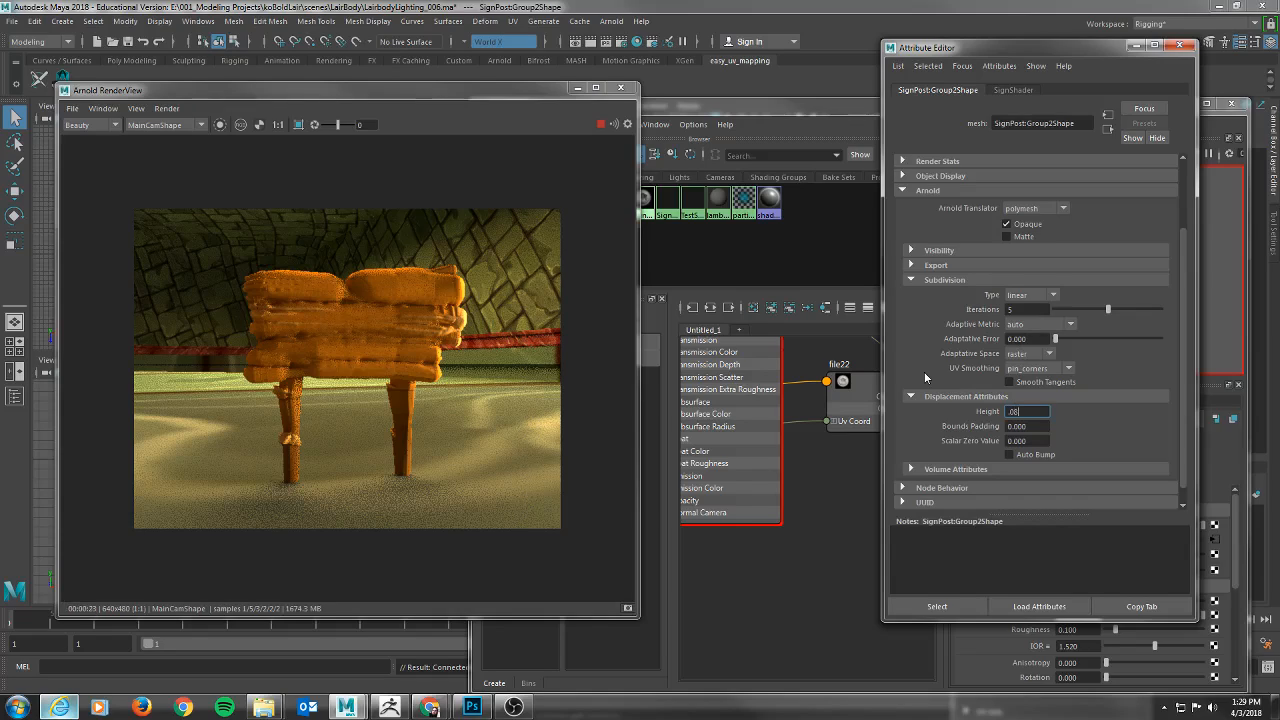
{"action": "left_click_drag", "start_coordinate": [1030, 310], "coordinate": [963, 312]}
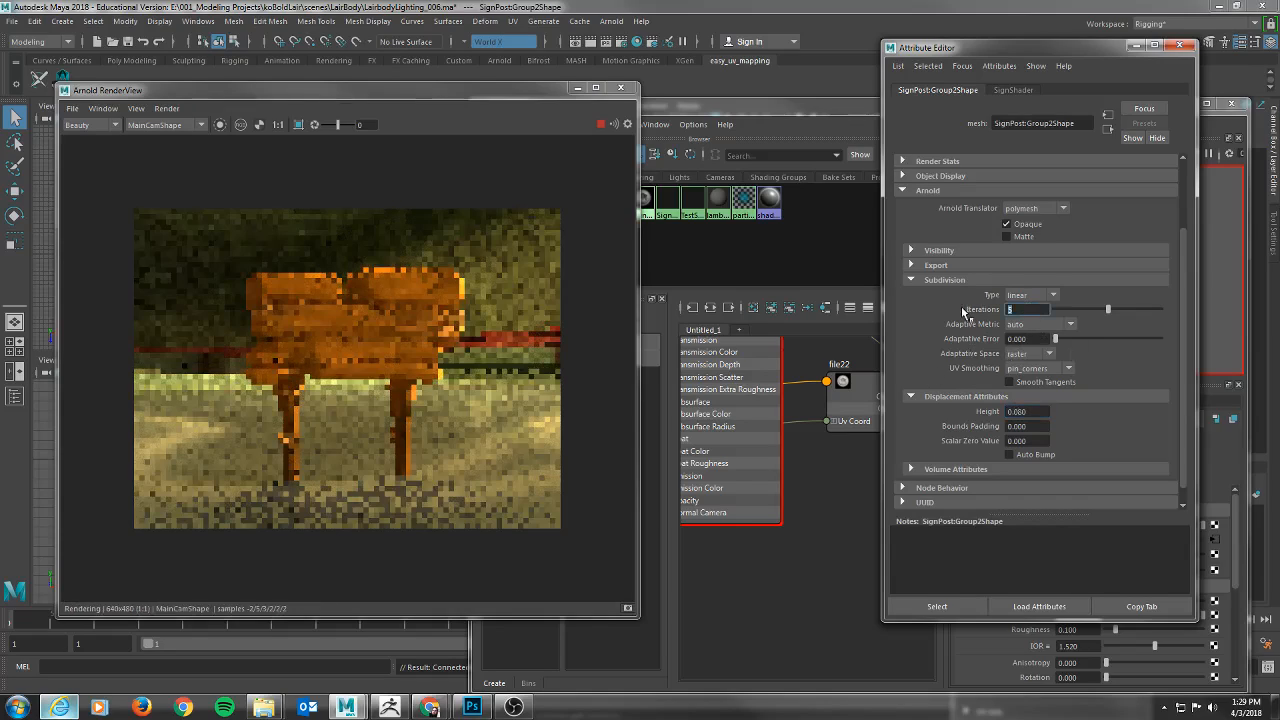
{"action": "type", "text": "4"}
{"action": "key", "text": "Return"}
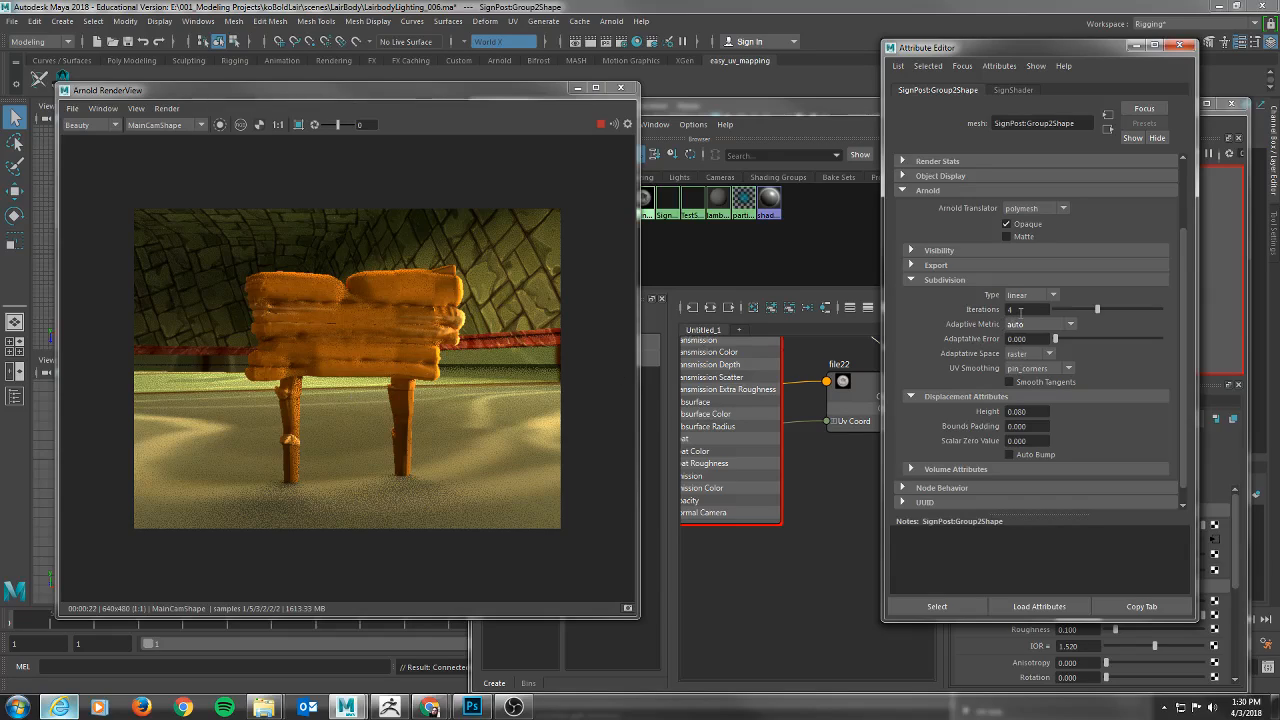
Switch to Photoshop, hide the Brightness/Contrast 1 adjustment layer of the height map and select the Background layer.
{"action": "left_click", "coordinate": [472, 707]}
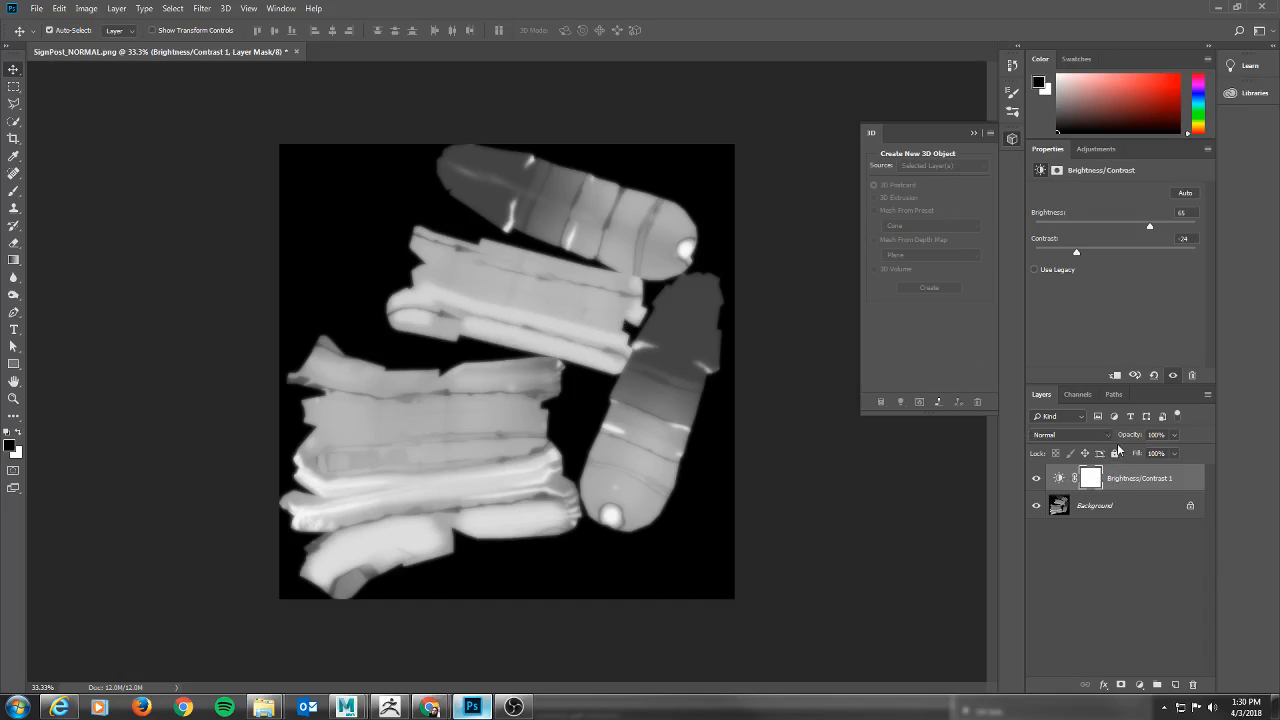
{"action": "left_click", "coordinate": [1037, 479]}
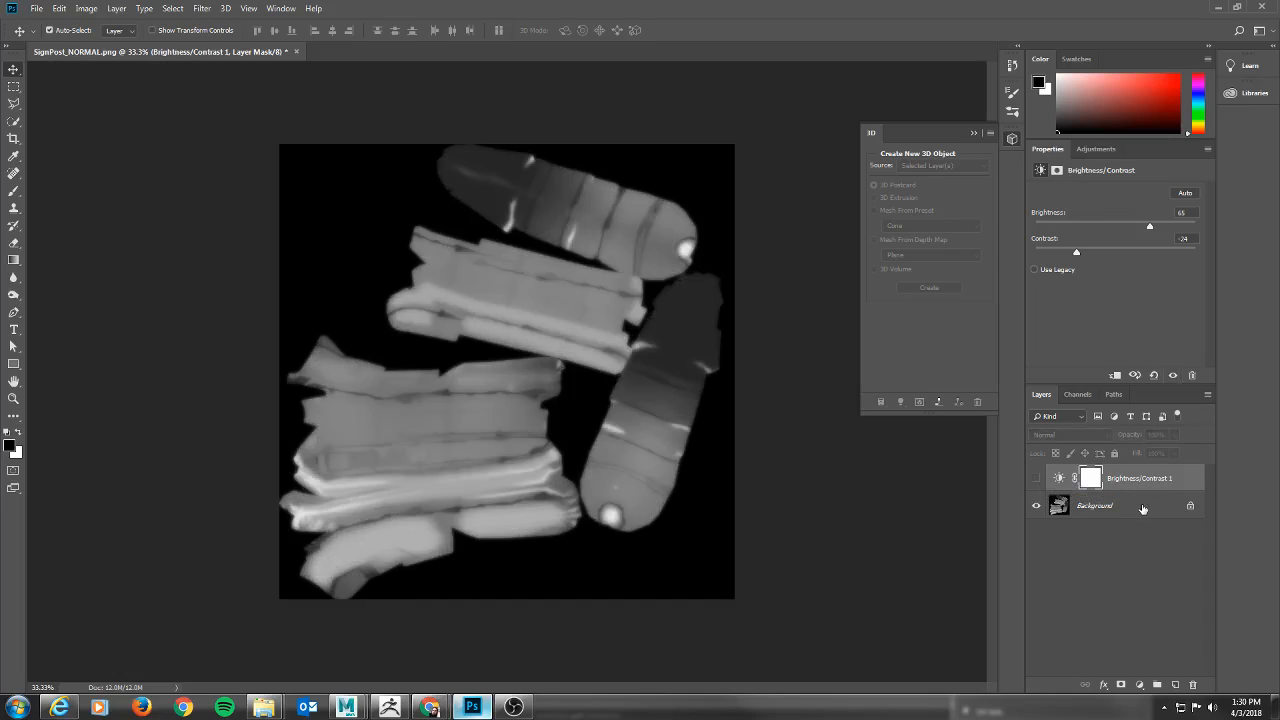
{"action": "left_click", "coordinate": [1138, 506]}
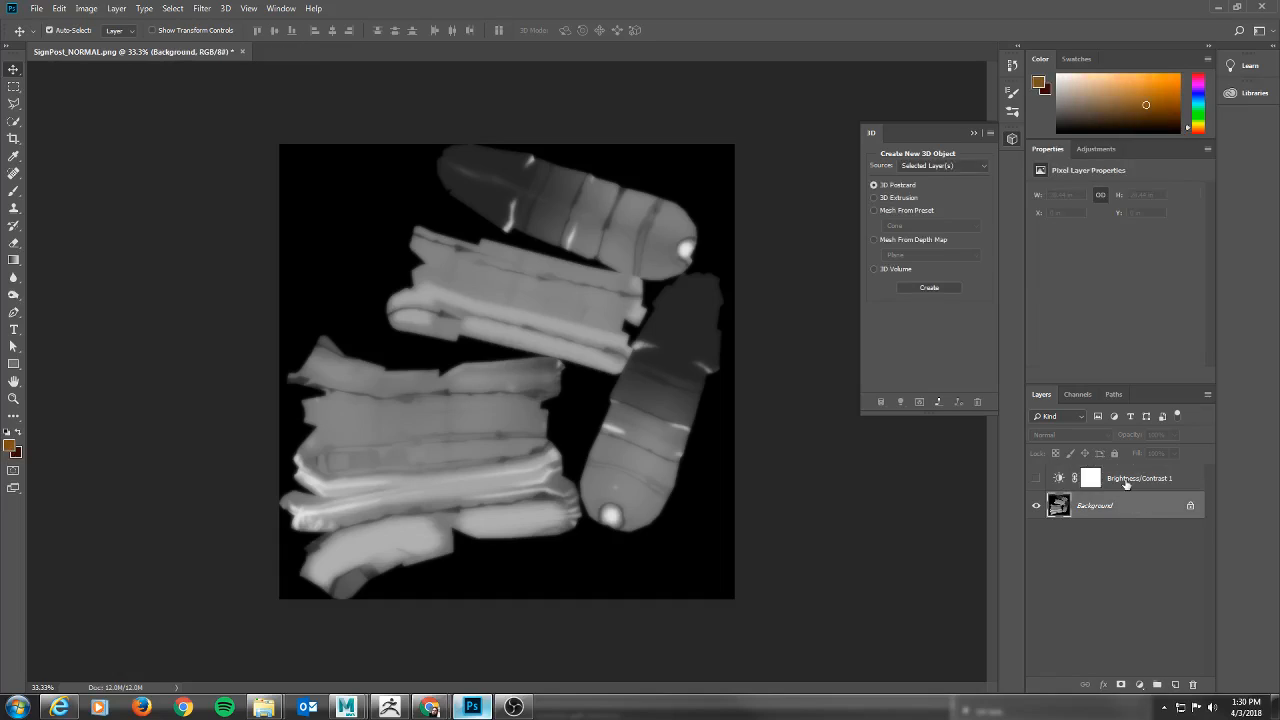
Save the unadjusted height map as a PNG named SignPost_HGTV2 in the SignPost folder.
{"action": "left_click", "coordinate": [35, 9]}
{"action": "left_click", "coordinate": [58, 157]}
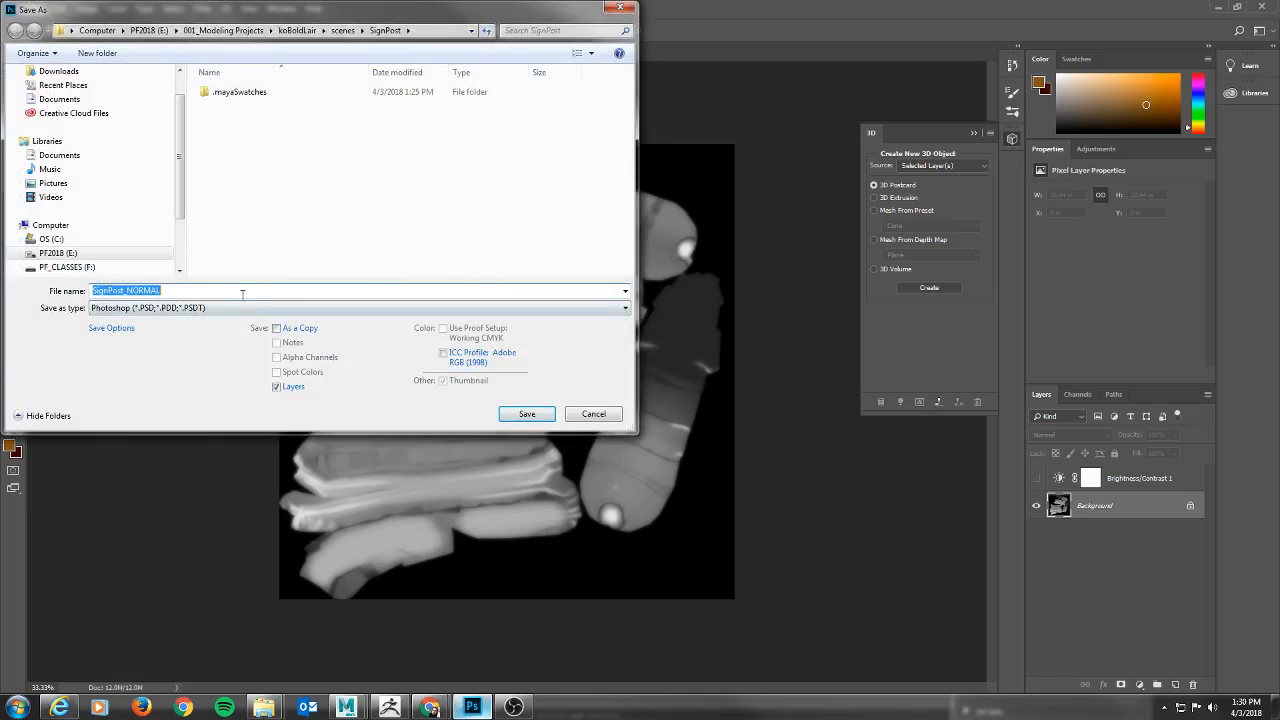
{"action": "left_click", "coordinate": [196, 309]}
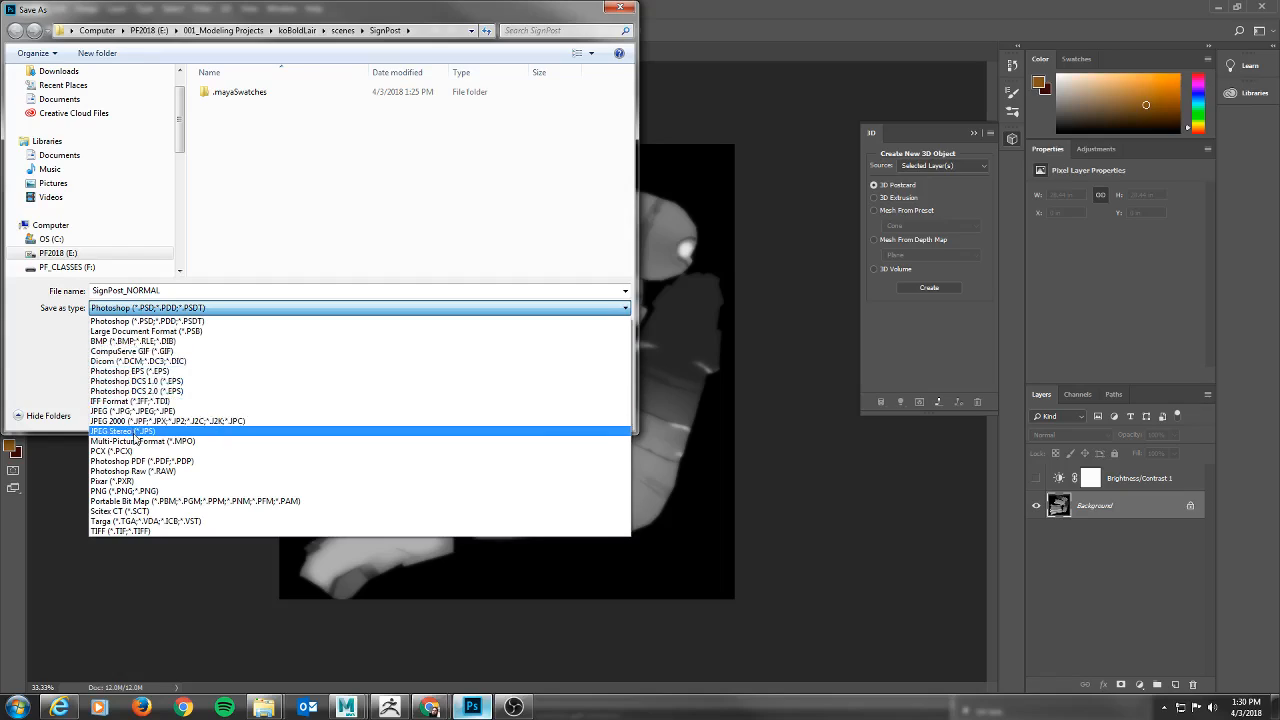
{"action": "left_click", "coordinate": [137, 492]}
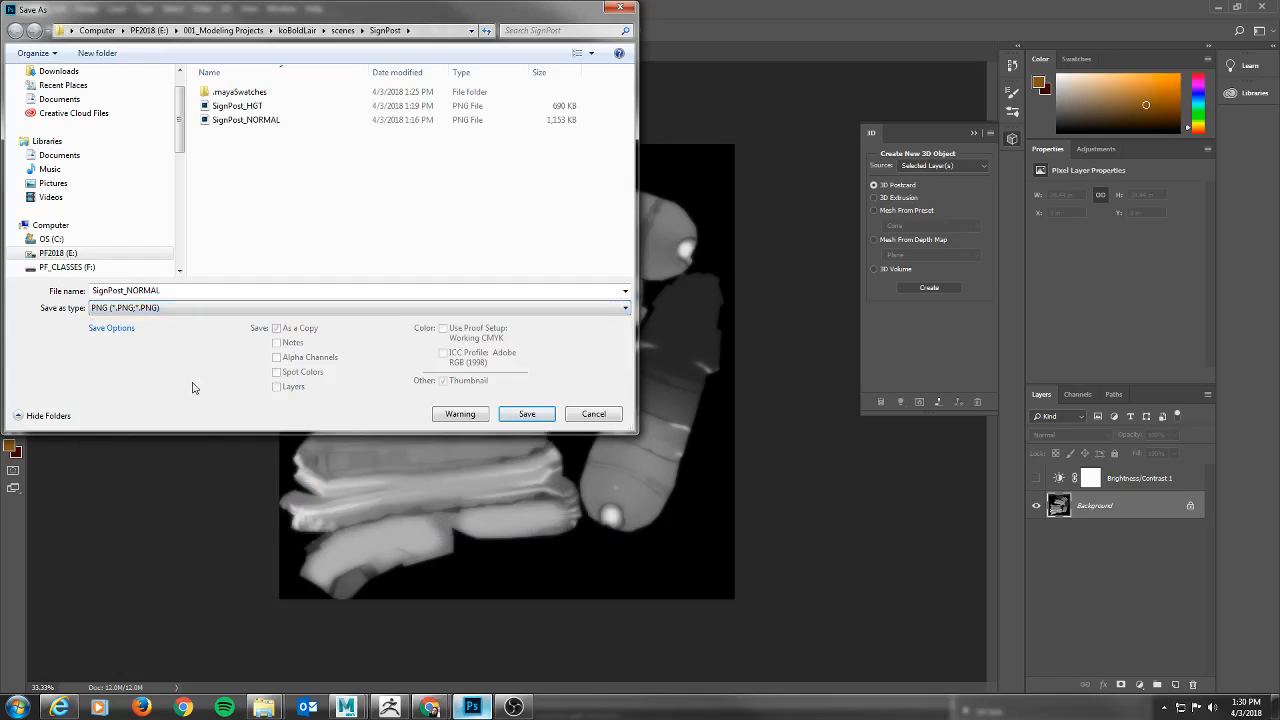
{"action": "left_click", "coordinate": [171, 290]}
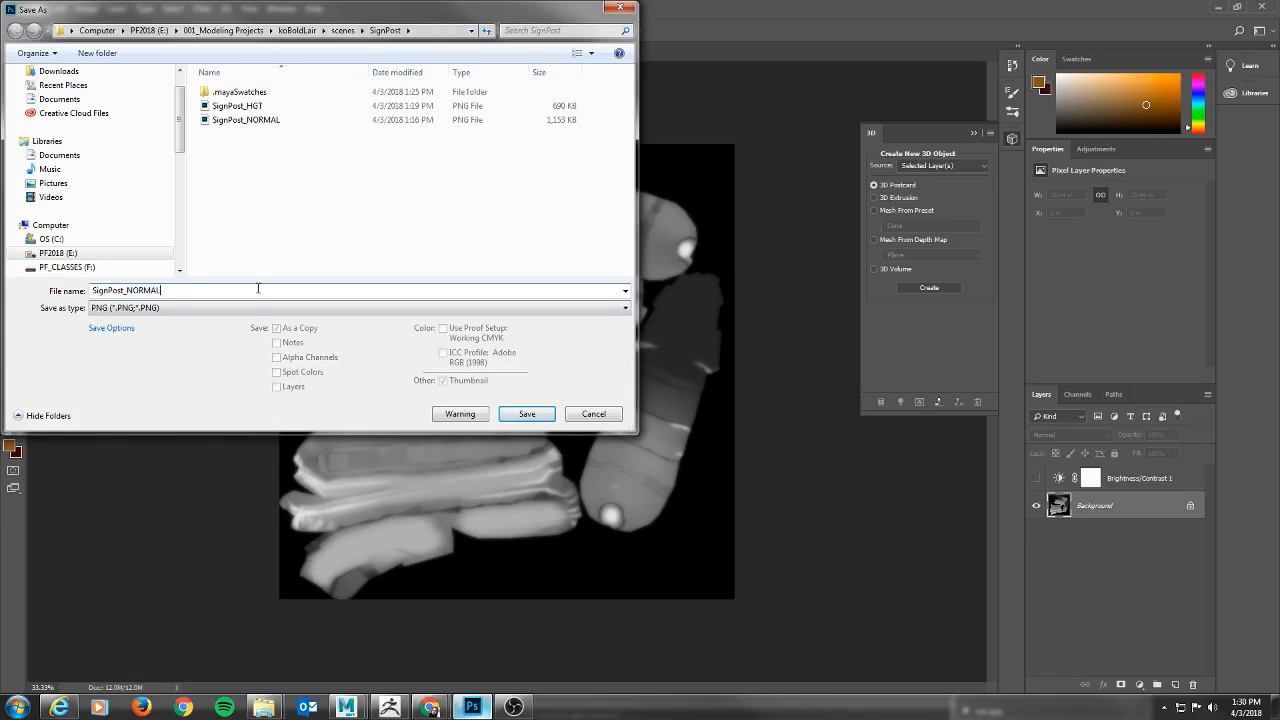
{"action": "left_click", "coordinate": [237, 105]}
{"action": "left_click", "coordinate": [180, 289]}
{"action": "key", "text": "Return"}
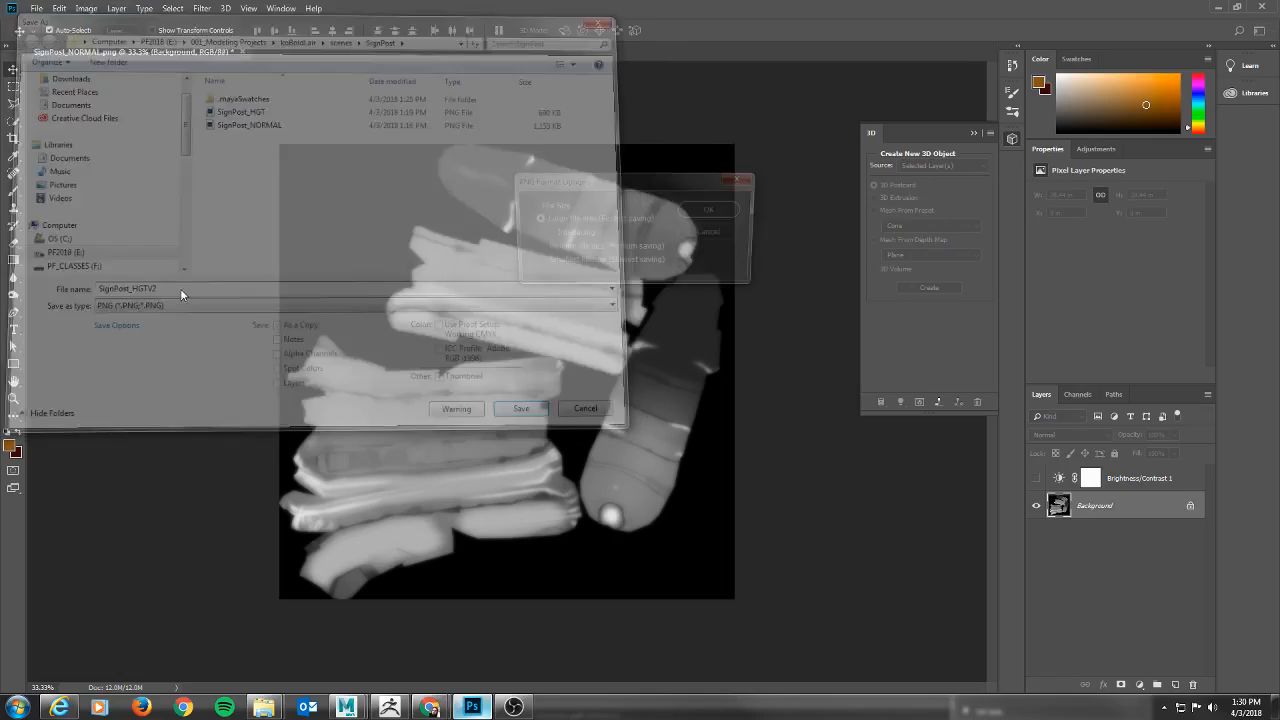
{"action": "left_click", "coordinate": [713, 209]}
Switch back to Maya and load SignPost_HGTV2.png as file22's image in the Hypershade.
{"action": "key", "text": "alt+Tab"}
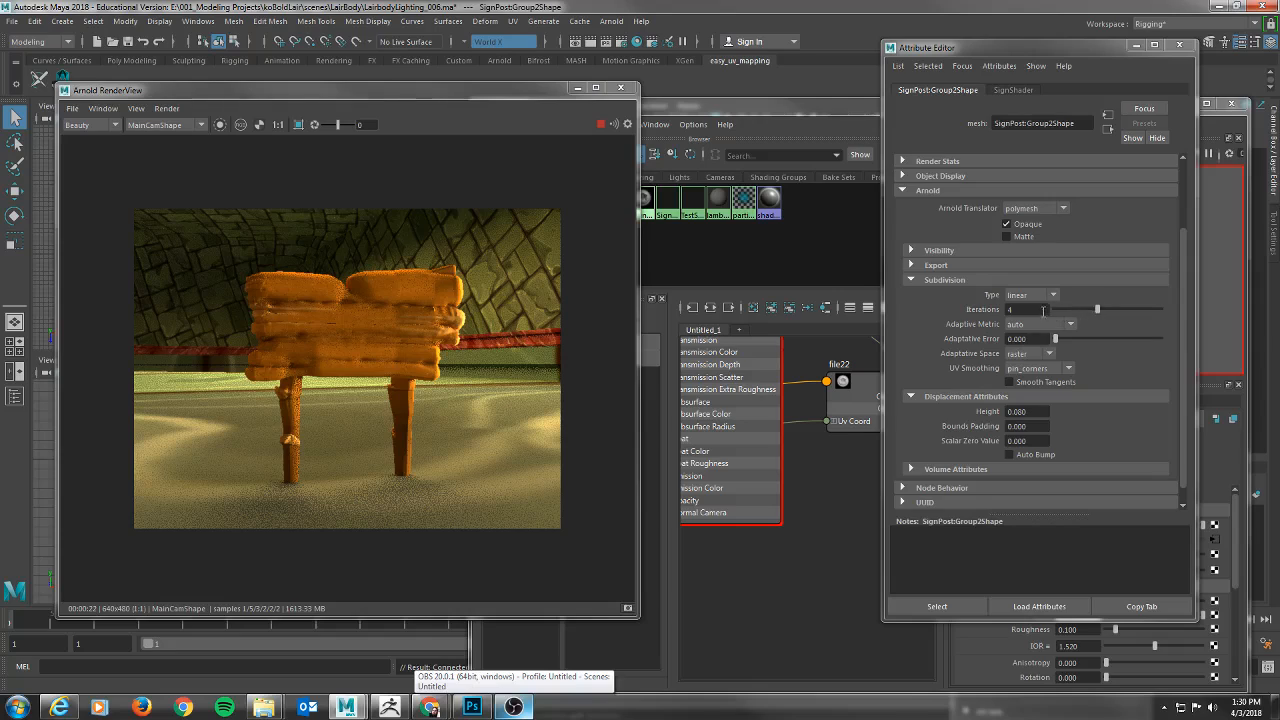
{"action": "left_click_drag", "start_coordinate": [996, 52], "coordinate": [950, 54]}
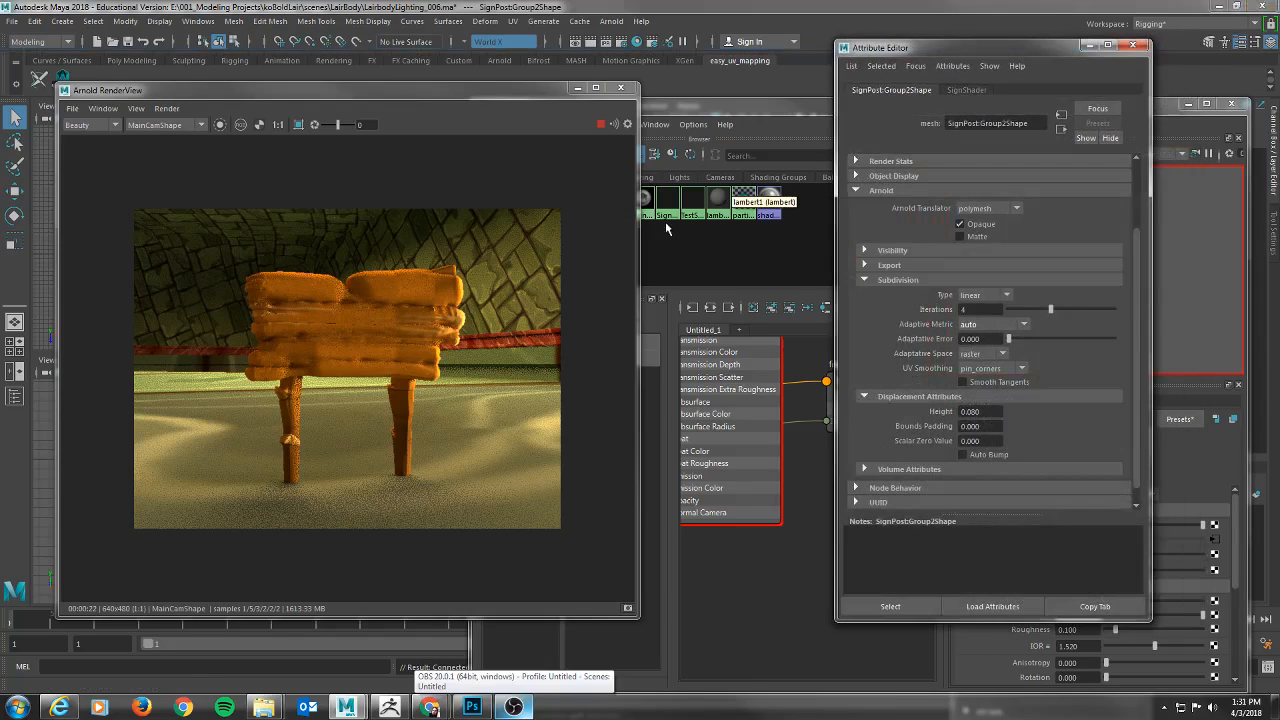
{"action": "left_click", "coordinate": [973, 92]}
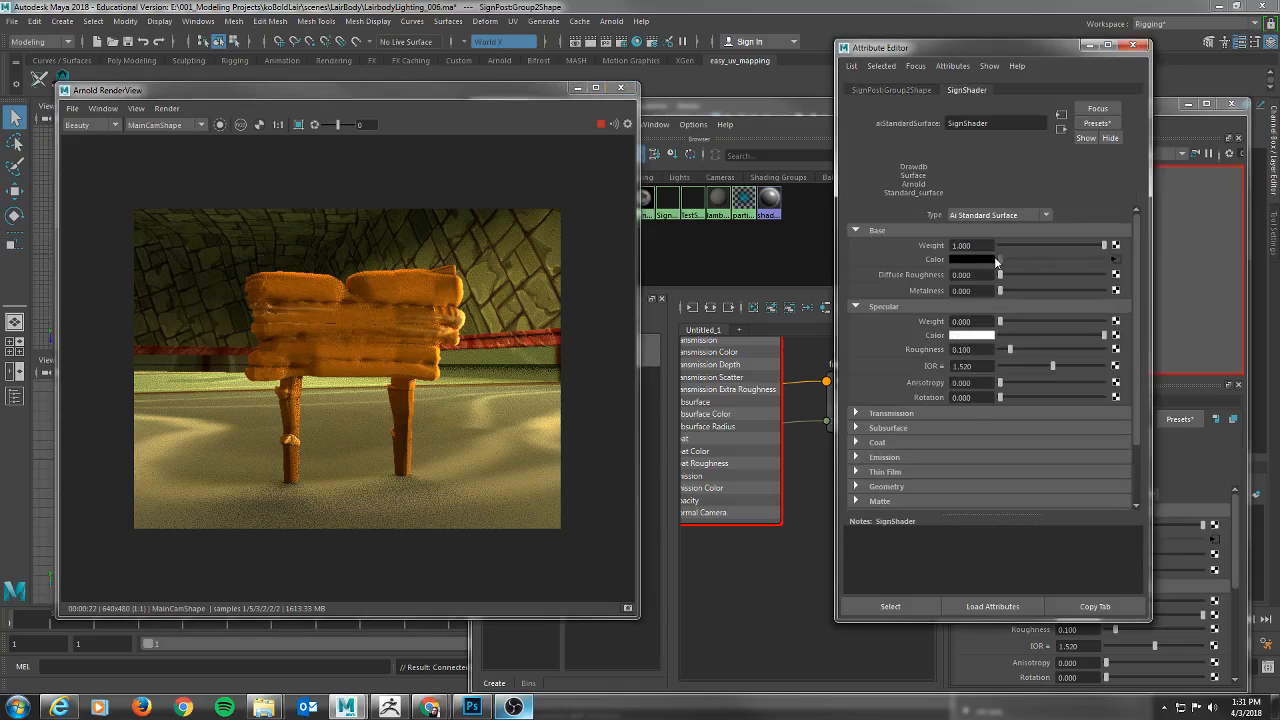
{"action": "left_click_drag", "start_coordinate": [972, 50], "coordinate": [1074, 47]}
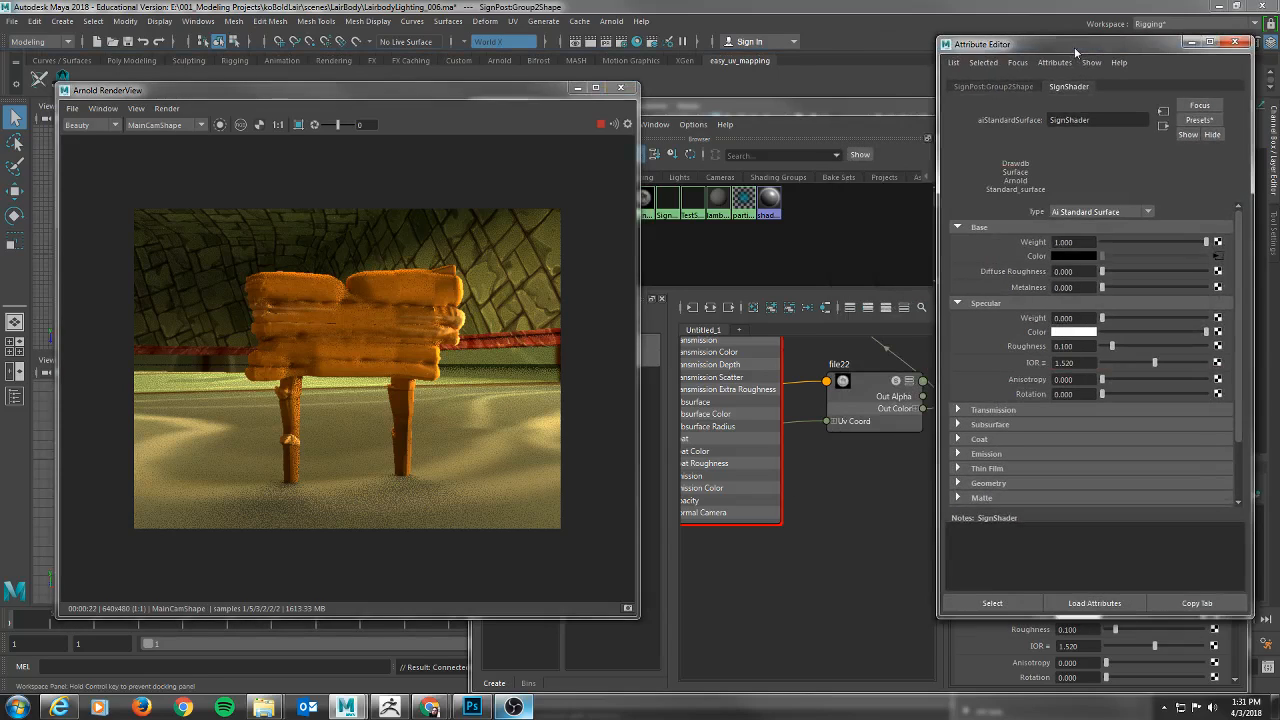
{"action": "scroll", "coordinate": [805, 526], "scroll_direction": "down", "scroll_amount": 2}
{"action": "left_click", "coordinate": [845, 426]}
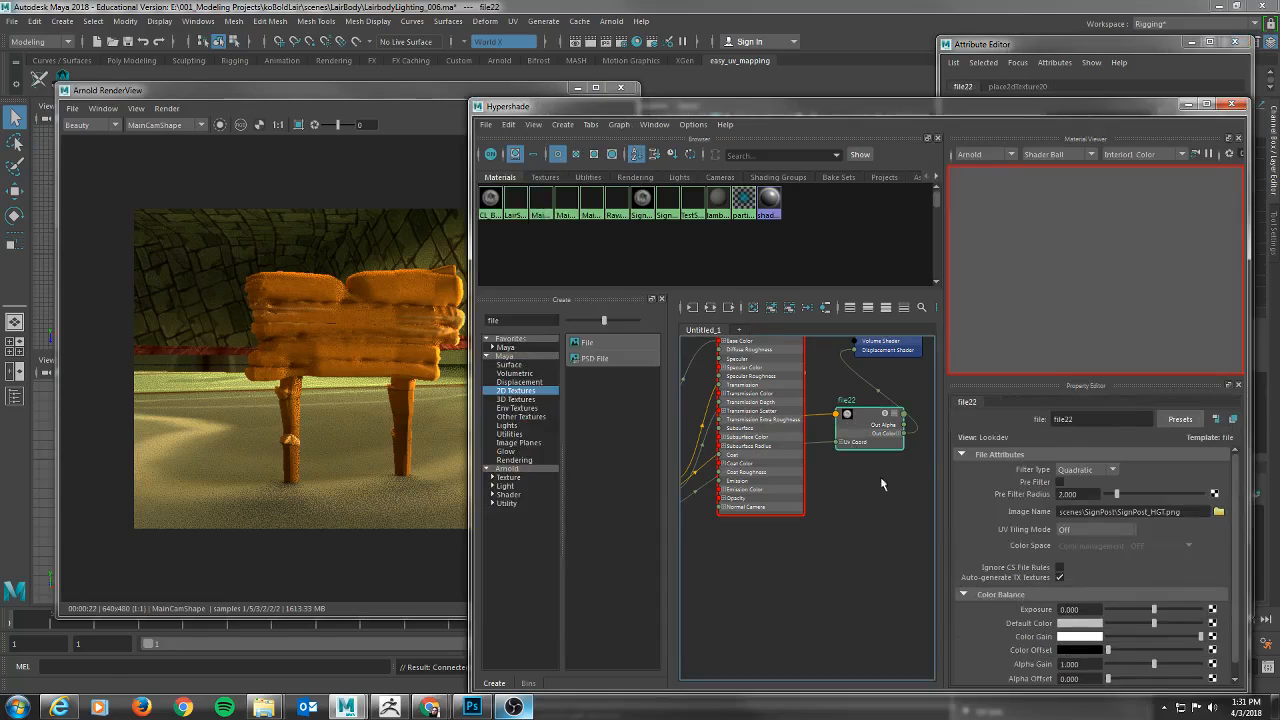
{"action": "left_click", "coordinate": [1218, 511]}
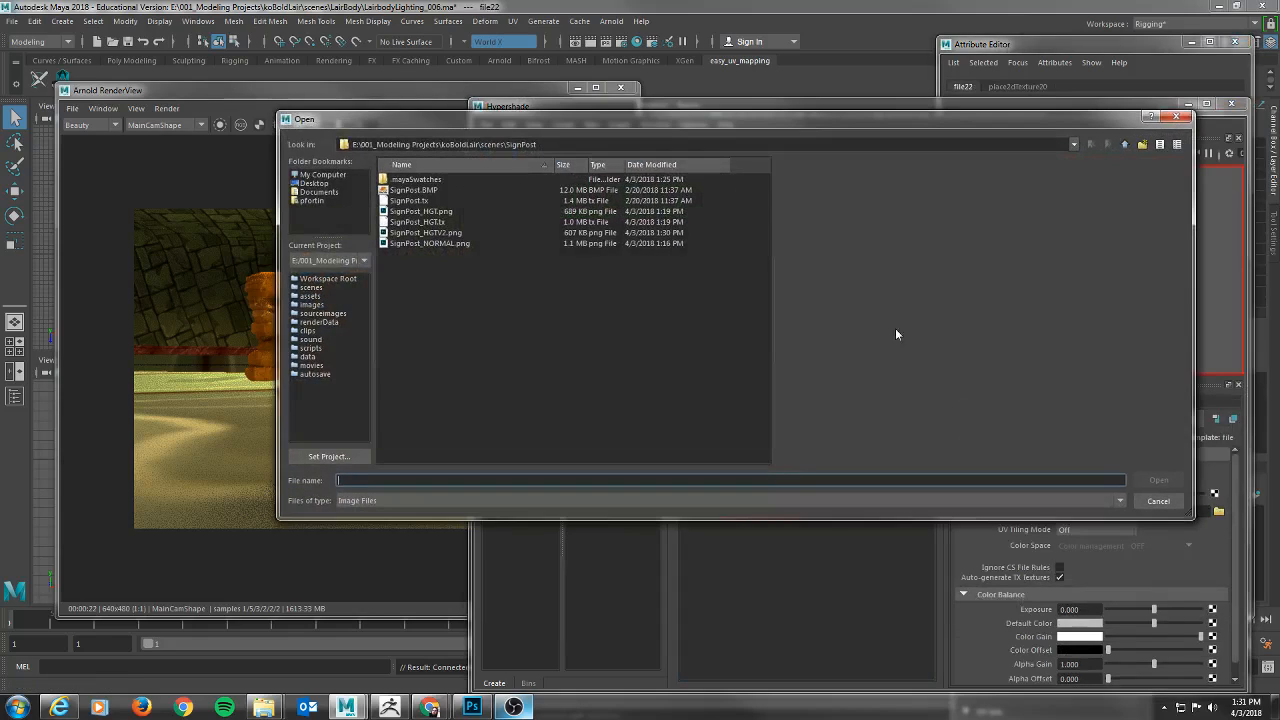
{"action": "double_click", "coordinate": [430, 232]}
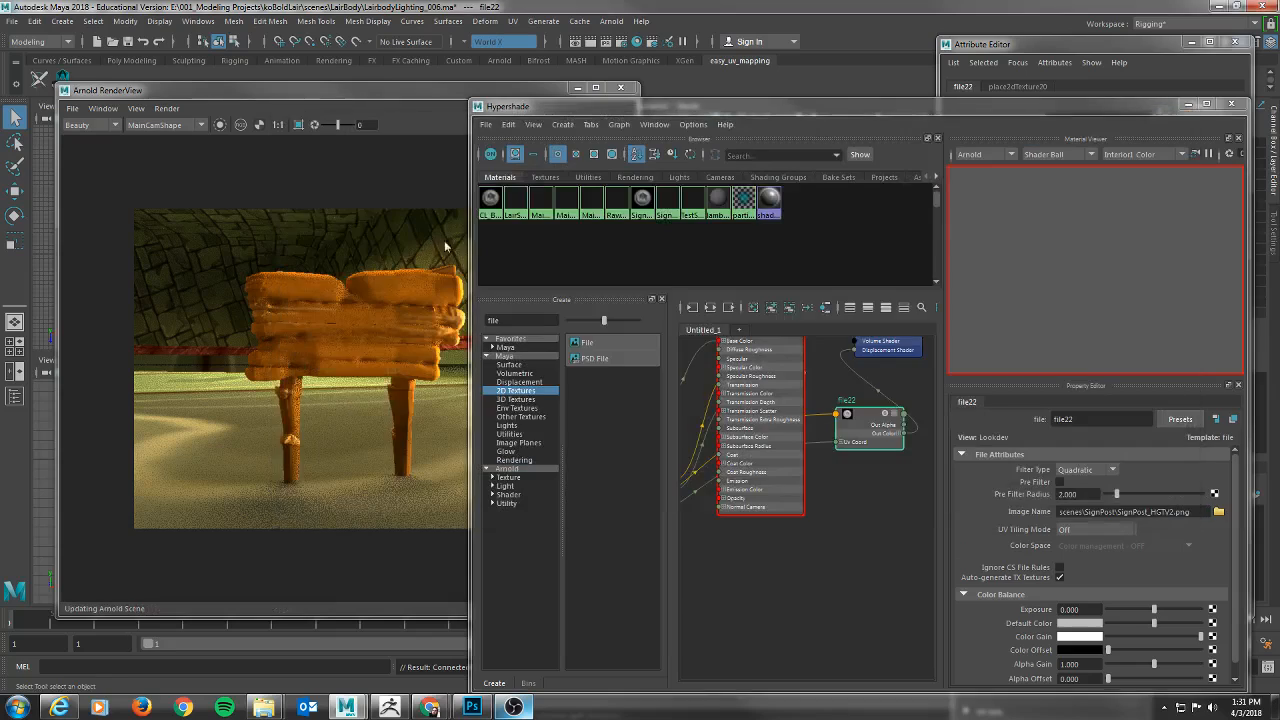
Examine the signpost's updated Arnold render, select the signpost and look through its SignShader attributes.
{"action": "left_click", "coordinate": [320, 97]}
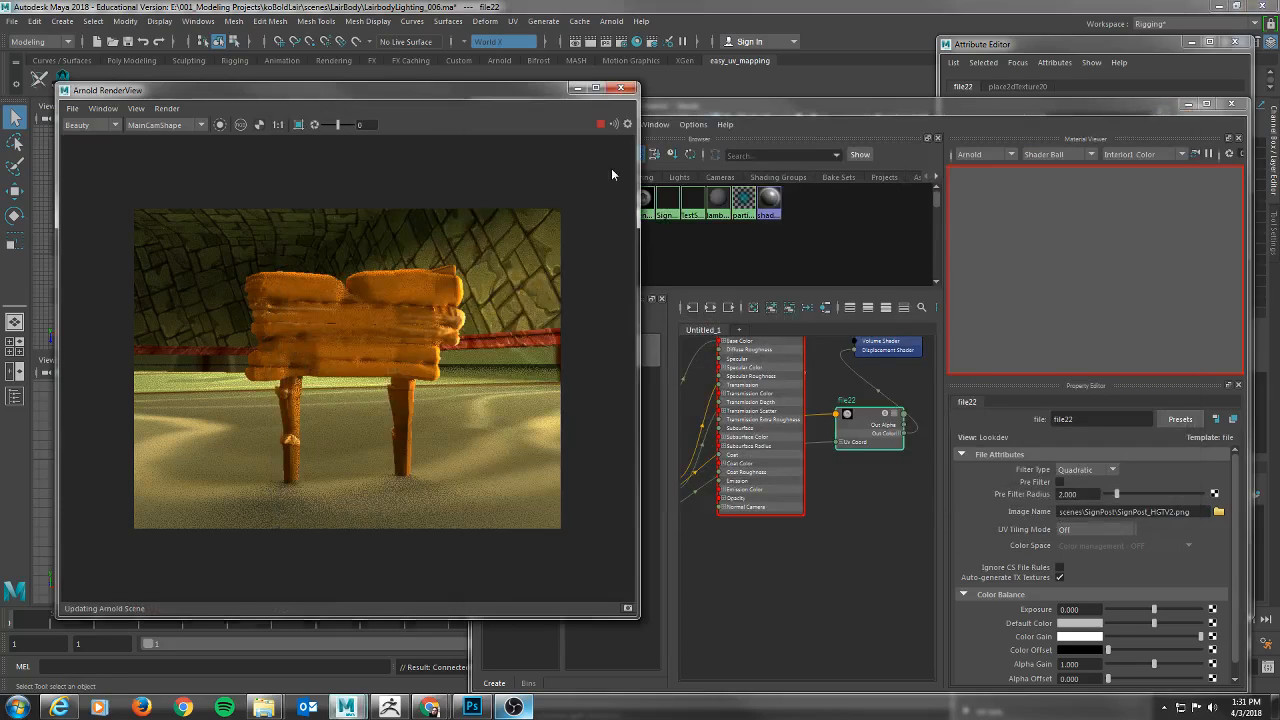
{"action": "left_click", "coordinate": [1055, 46]}
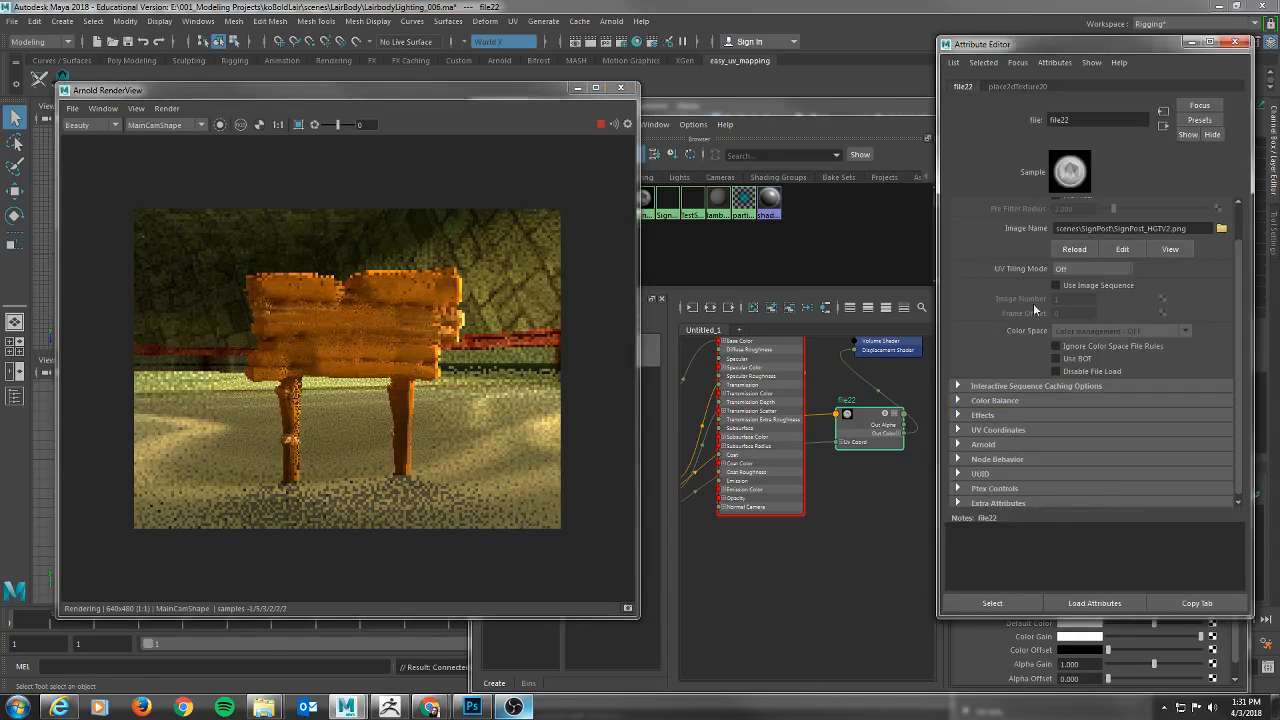
{"action": "left_click", "coordinate": [374, 303]}
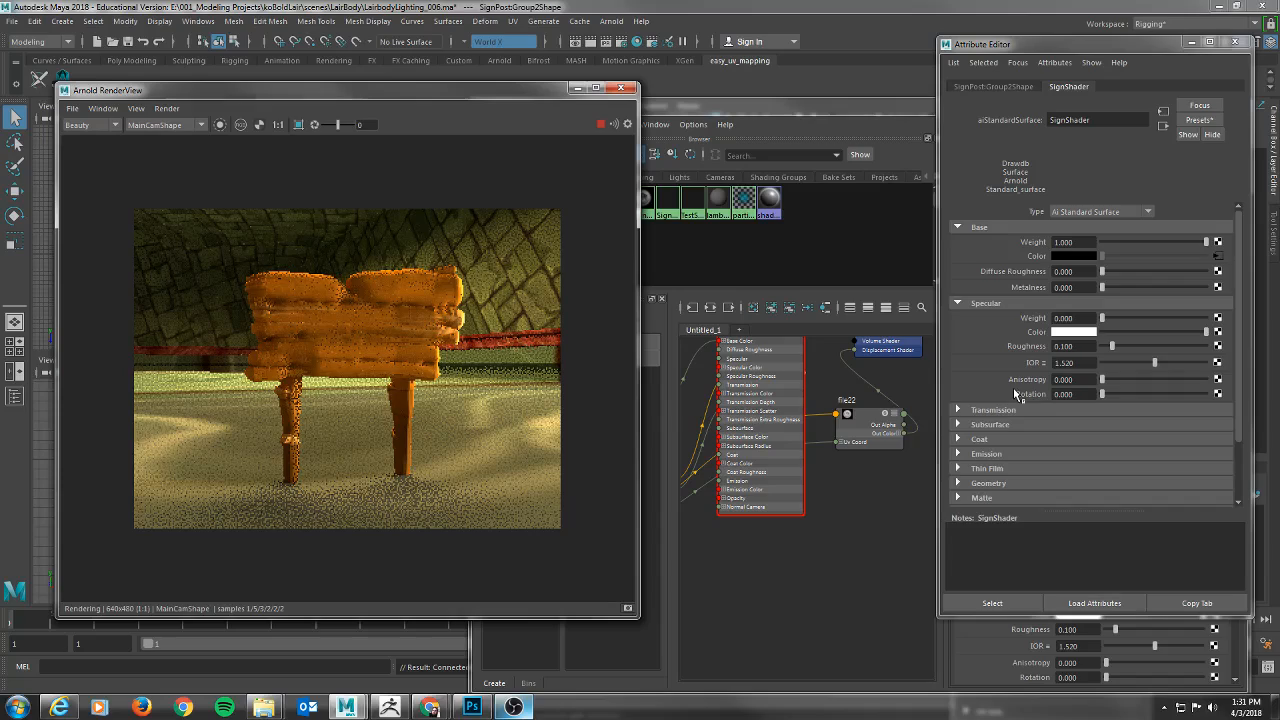
{"action": "scroll", "coordinate": [975, 435], "scroll_direction": "down", "scroll_amount": 3}
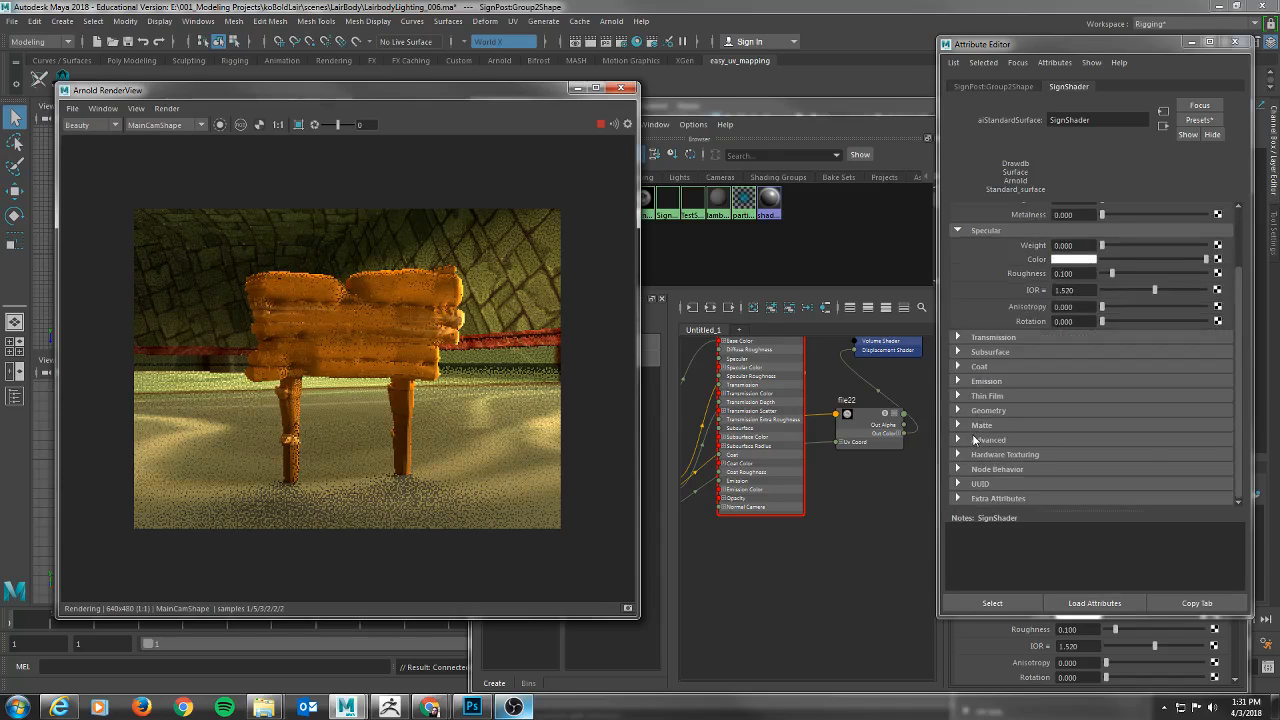
{"action": "left_click", "coordinate": [960, 440]}
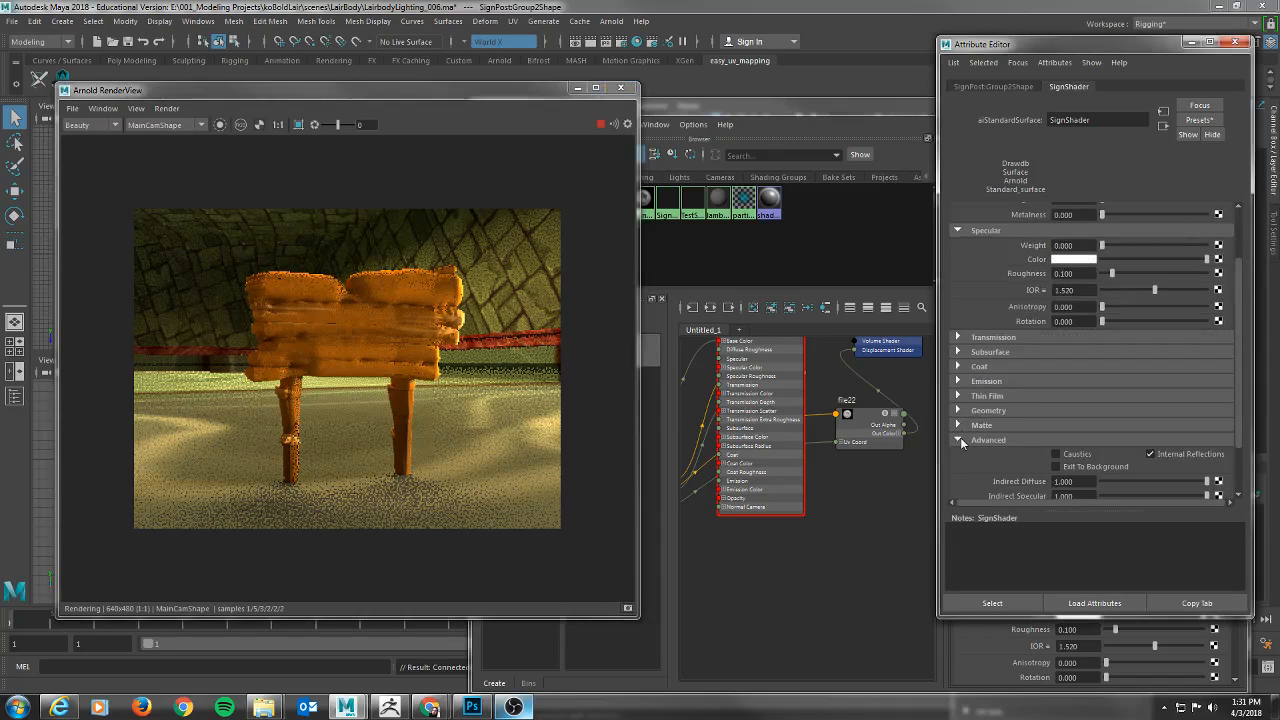
{"action": "left_click", "coordinate": [960, 440]}
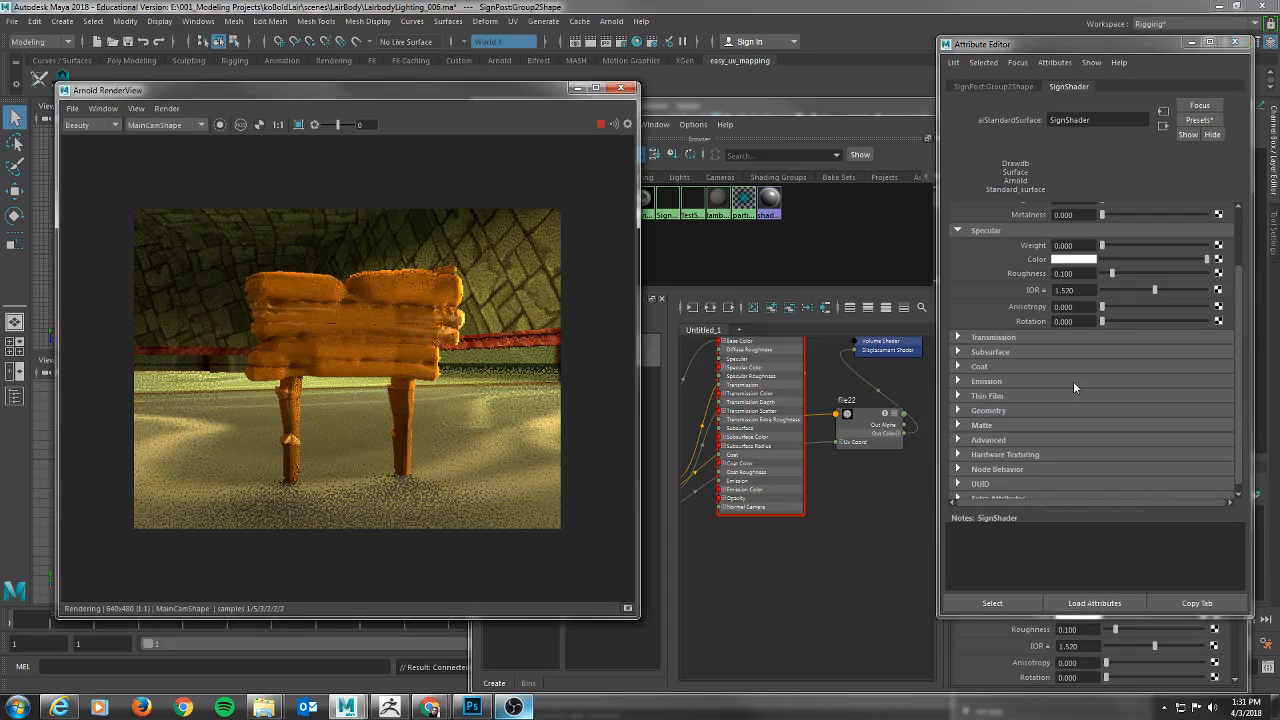
{"action": "scroll", "coordinate": [1073, 381], "scroll_direction": "down", "scroll_amount": 1}
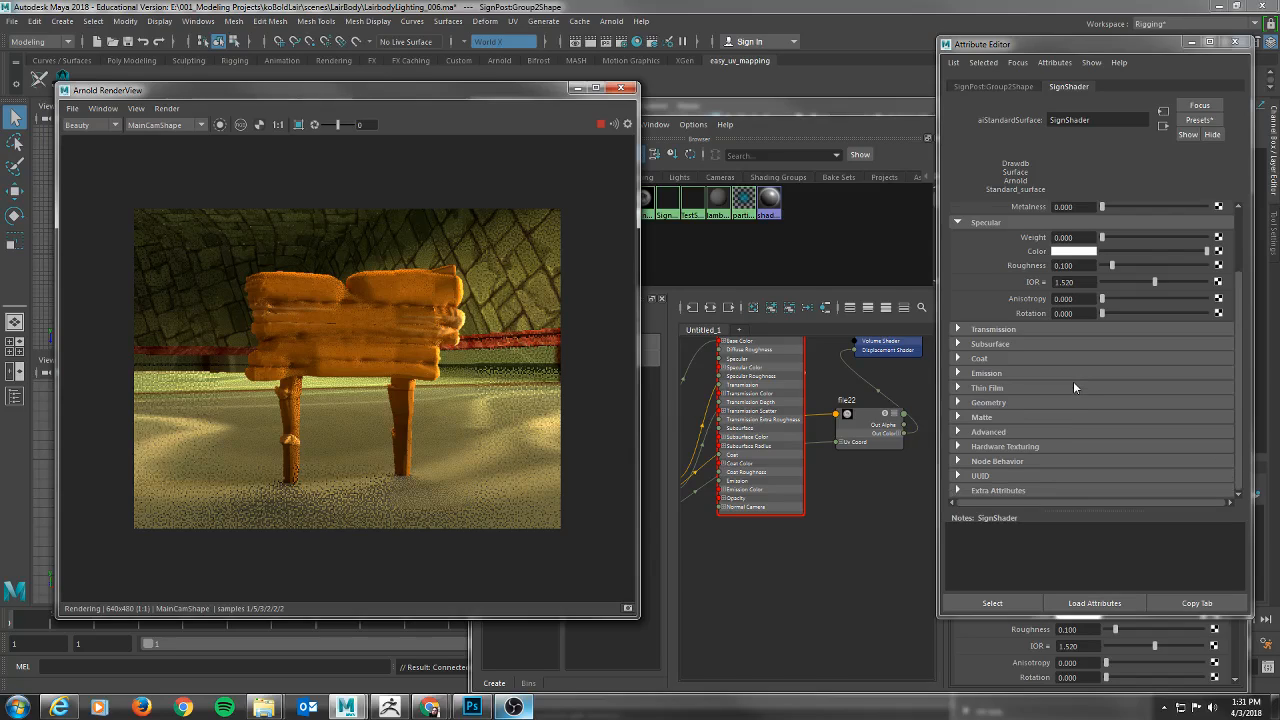
{"action": "scroll", "coordinate": [1073, 381], "scroll_direction": "up", "scroll_amount": 2}
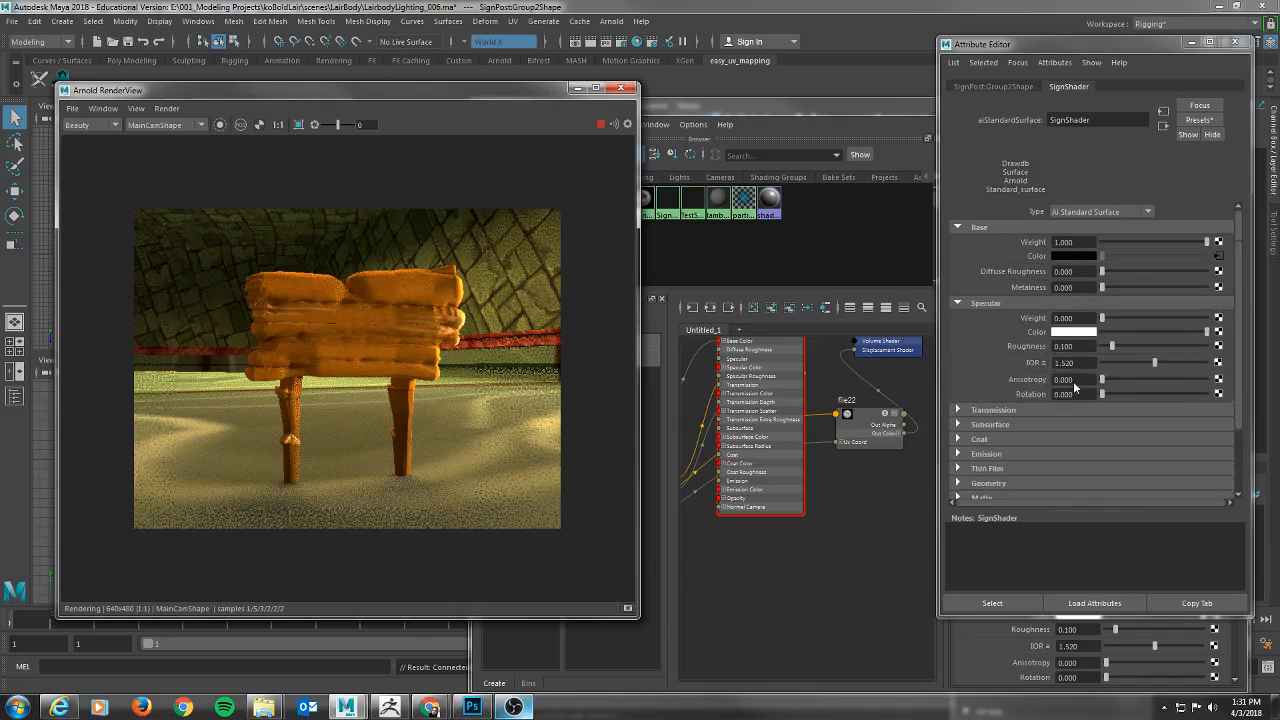
On the signpost's mesh shape, set the Arnold Subdivision Iterations to 5 and the displacement Height to 0.04.
{"action": "left_click", "coordinate": [1006, 84]}
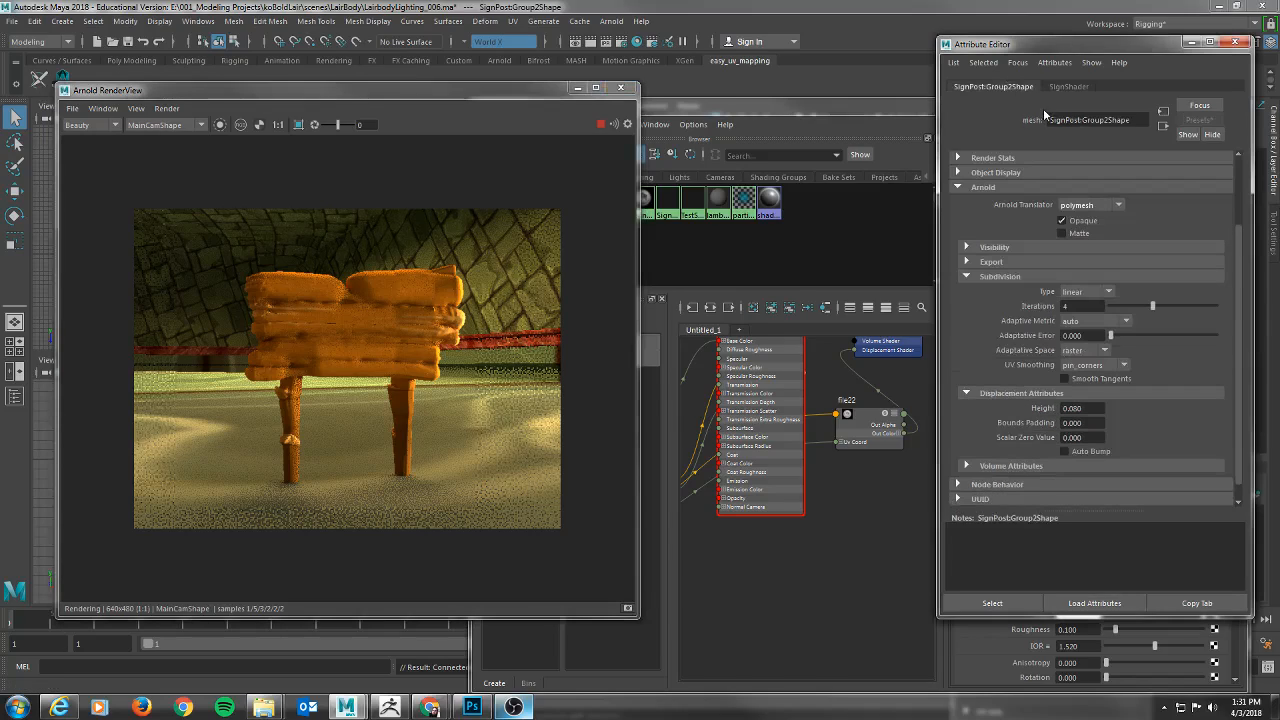
{"action": "left_click", "coordinate": [1097, 304]}
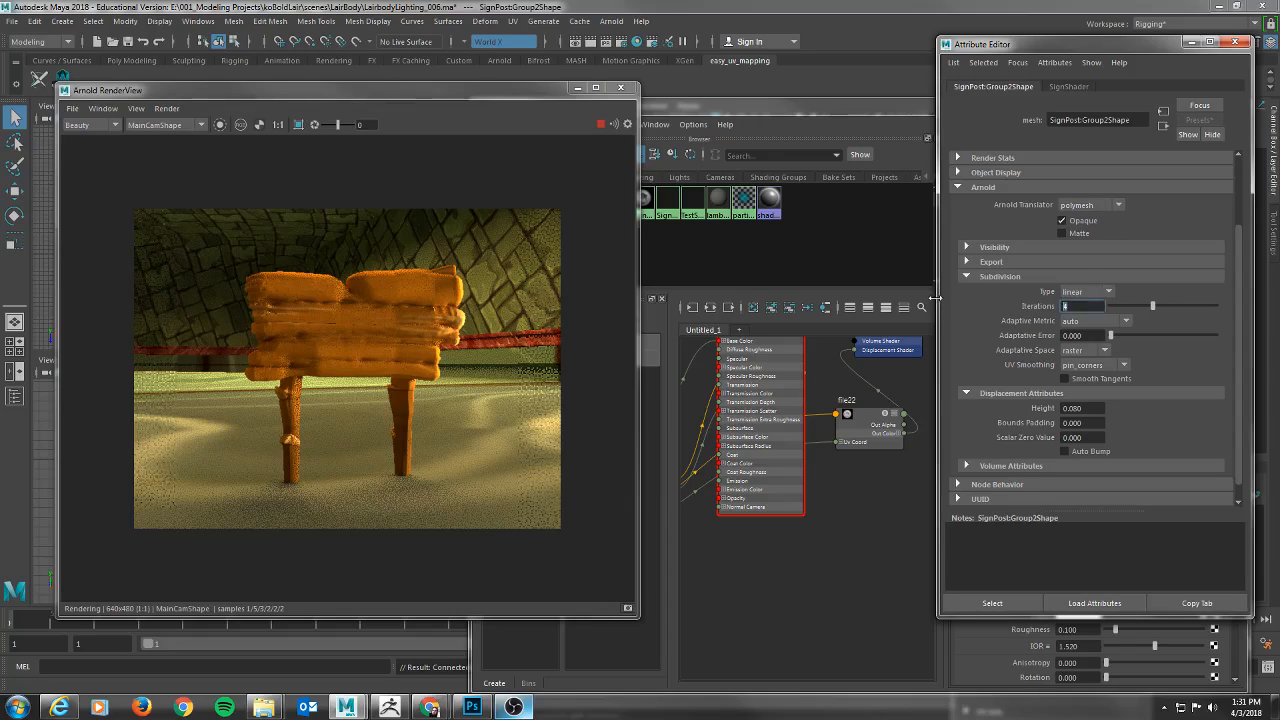
{"action": "type", "text": "5"}
{"action": "key", "text": "Return"}
{"action": "left_click", "coordinate": [1095, 407]}
{"action": "type", "text": ".0"}
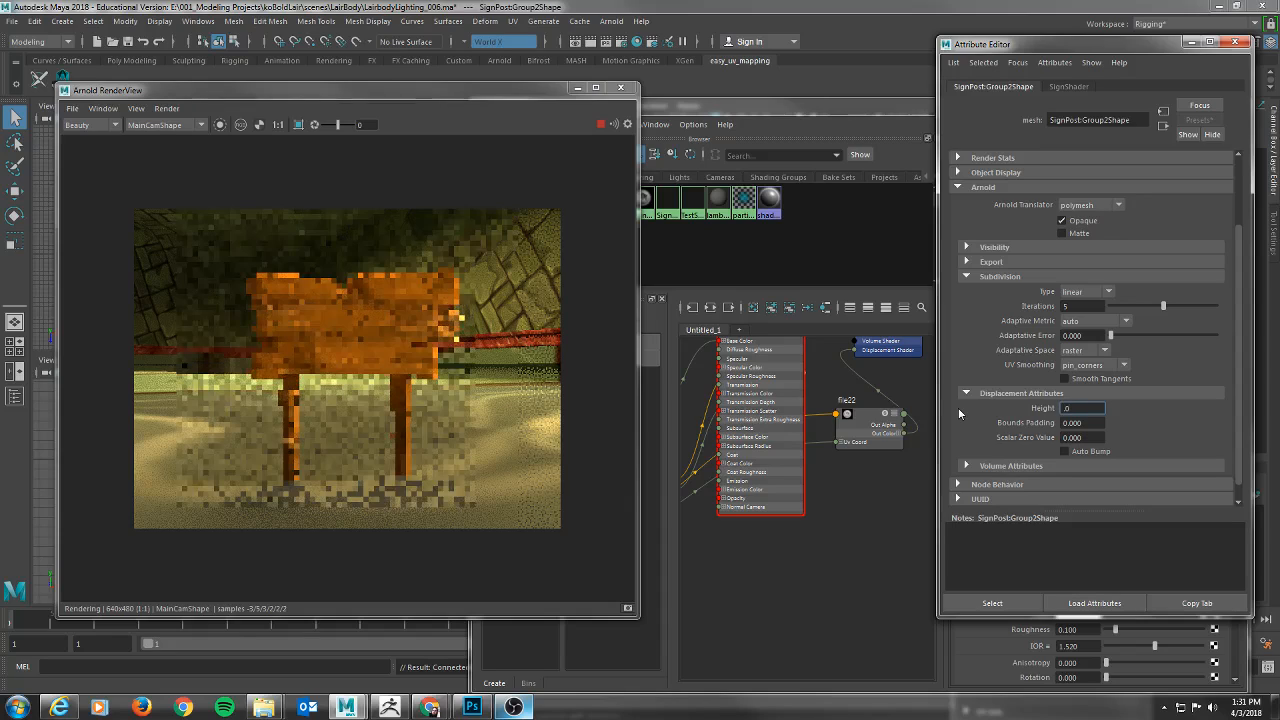
{"action": "type", "text": "4"}
{"action": "key", "text": "Tab"}
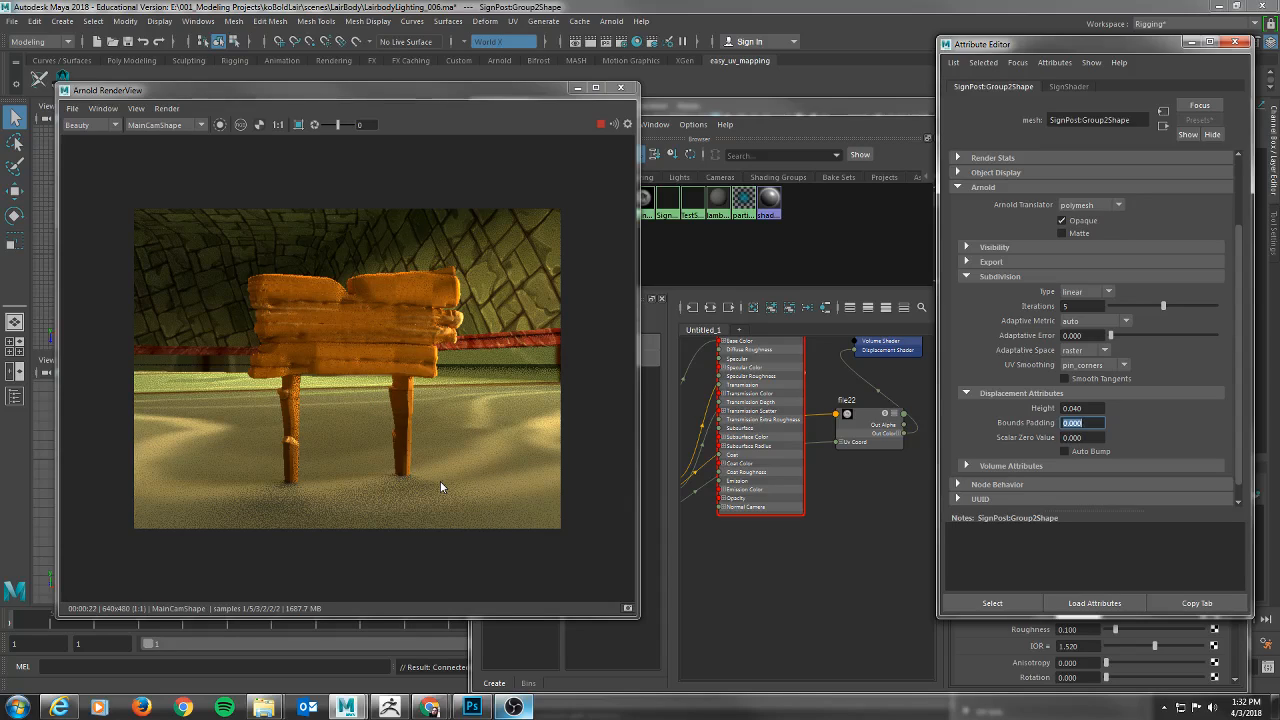
Switch to Photoshop and undo the height-map edits back to the orange colour texture on a single Background layer.
{"action": "key", "text": "alt+Tab"}
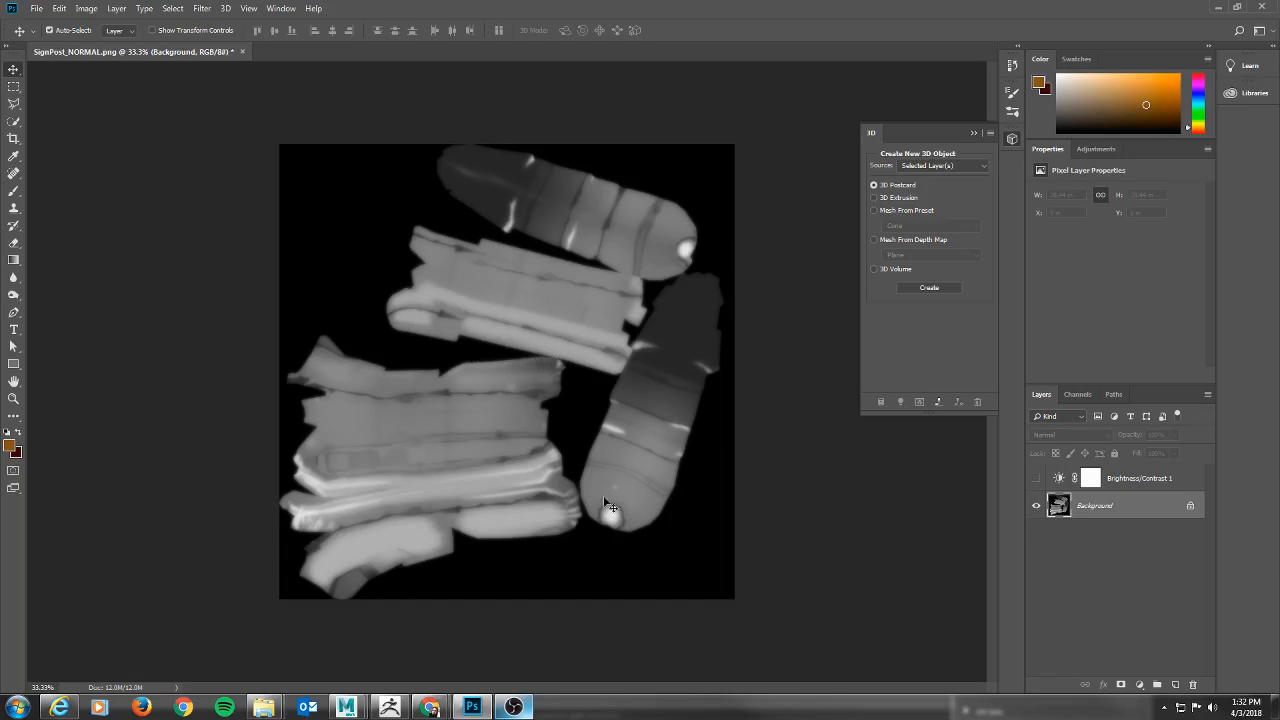
{"action": "key", "text": "alt+Tab"}
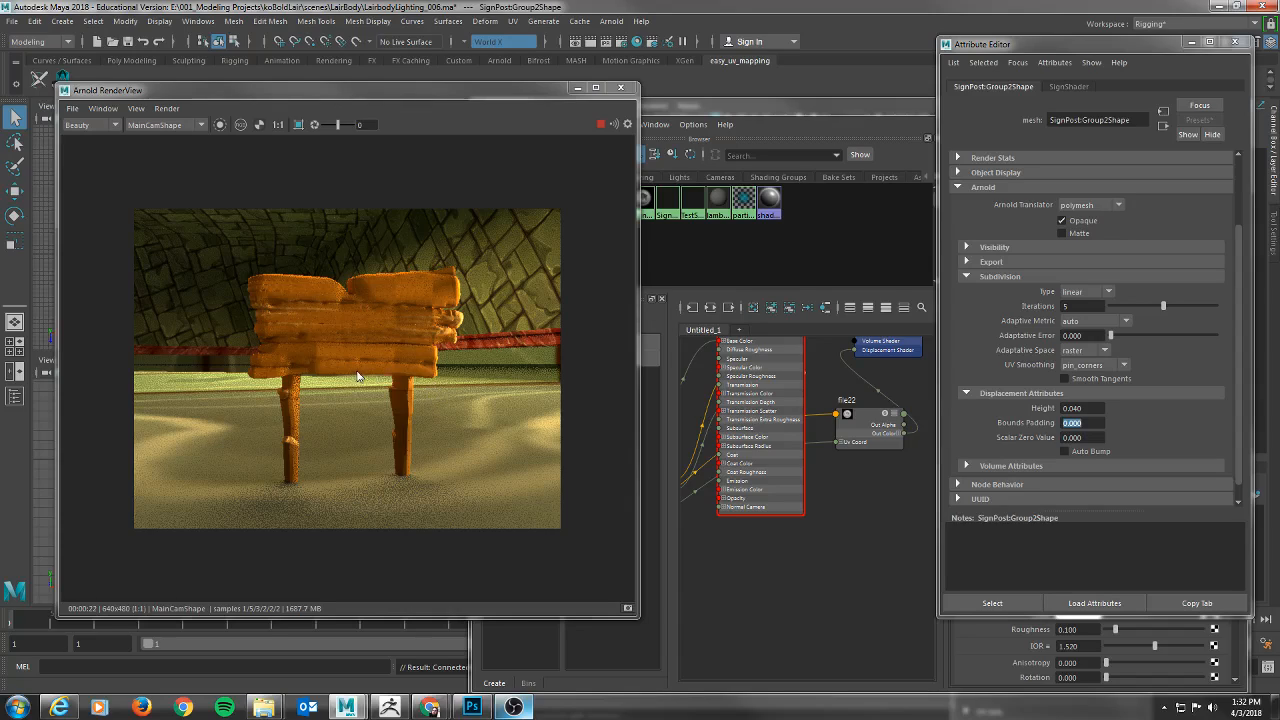
{"action": "key", "text": "alt+Tab"}
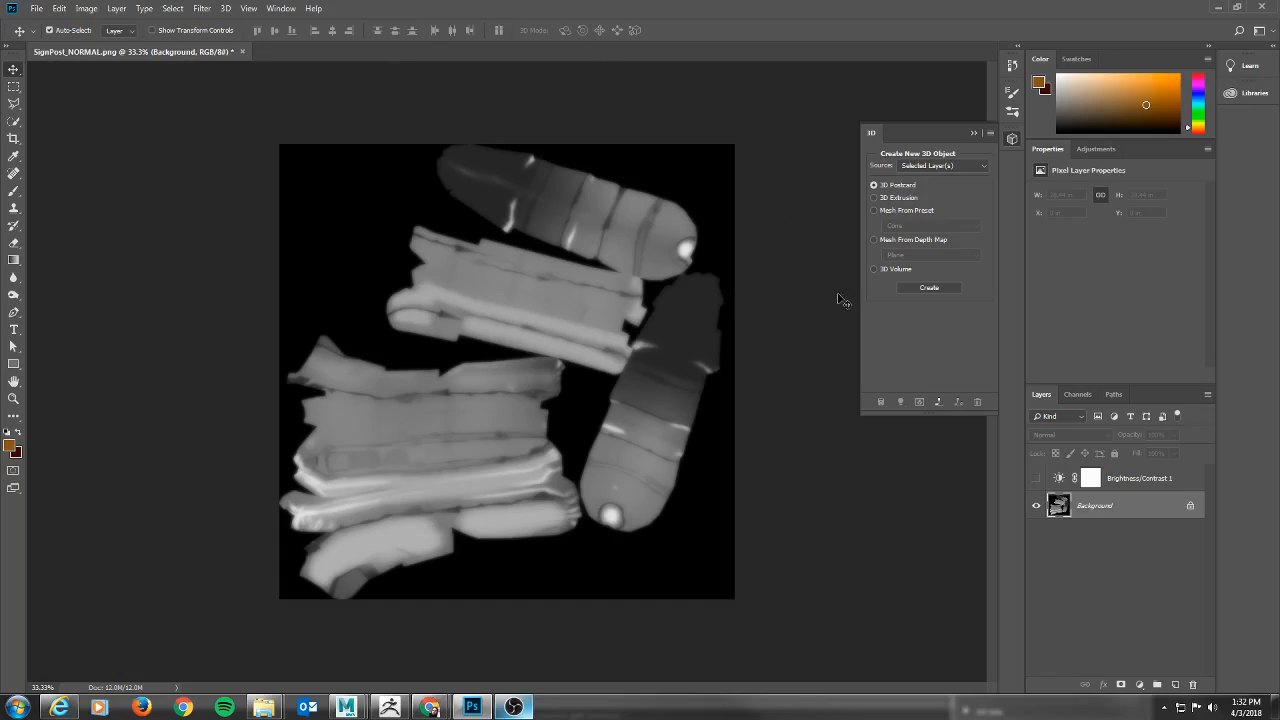
{"action": "key", "text": "ctrl+alt+z"}
{"action": "key", "text": "ctrl+alt+z"}
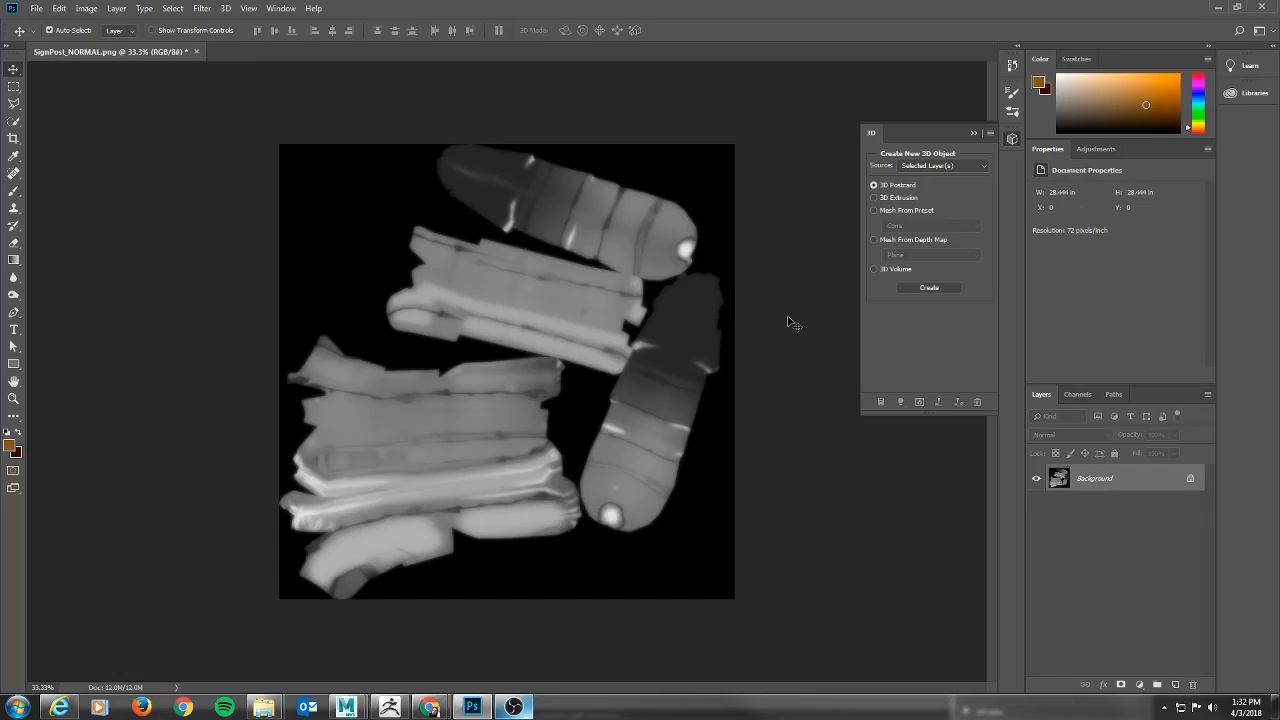
{"action": "key", "text": "ctrl+alt+z"}
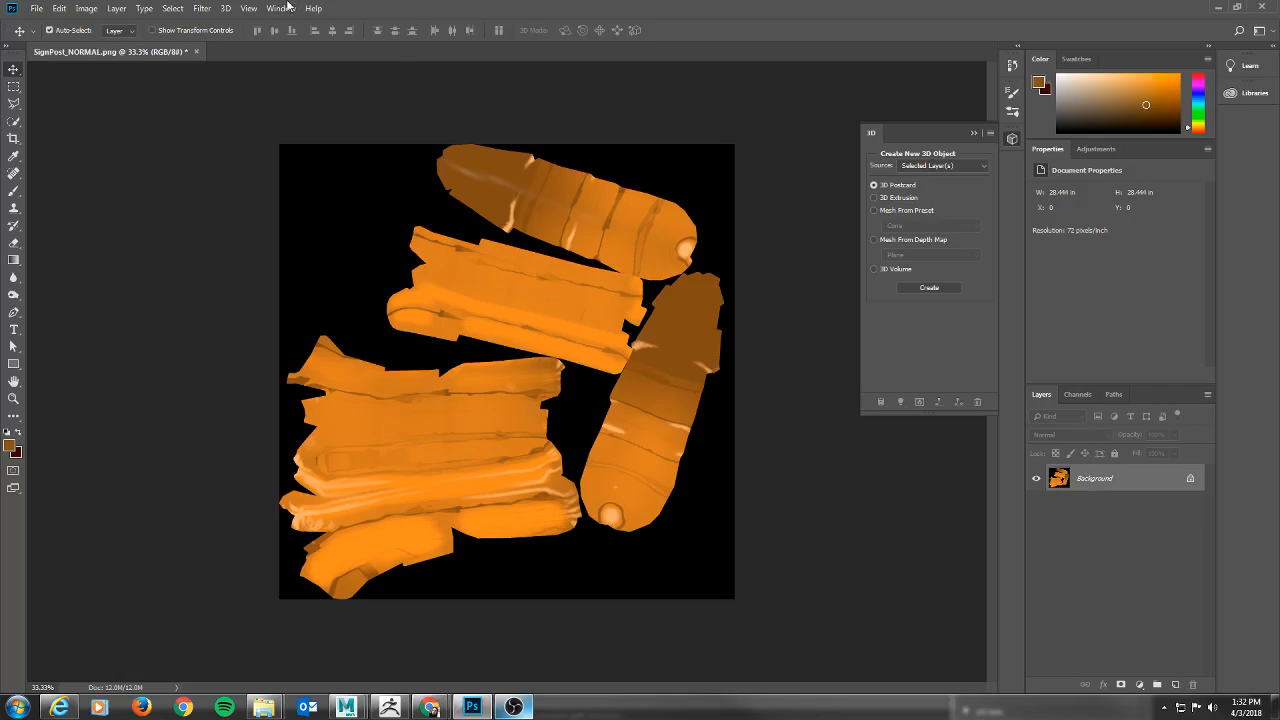
Add a Hue/Saturation adjustment layer above the signpost colour texture with Saturation at -100.
{"action": "left_click", "coordinate": [1139, 684]}
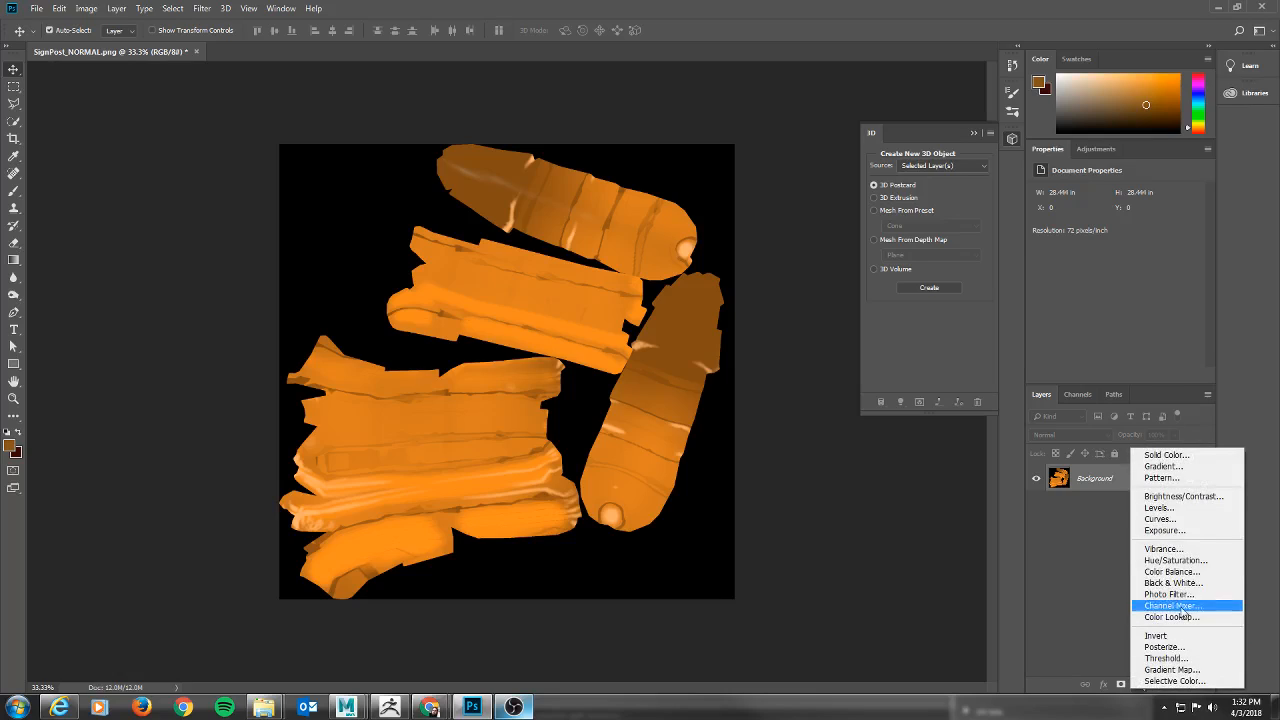
{"action": "left_click", "coordinate": [1198, 561]}
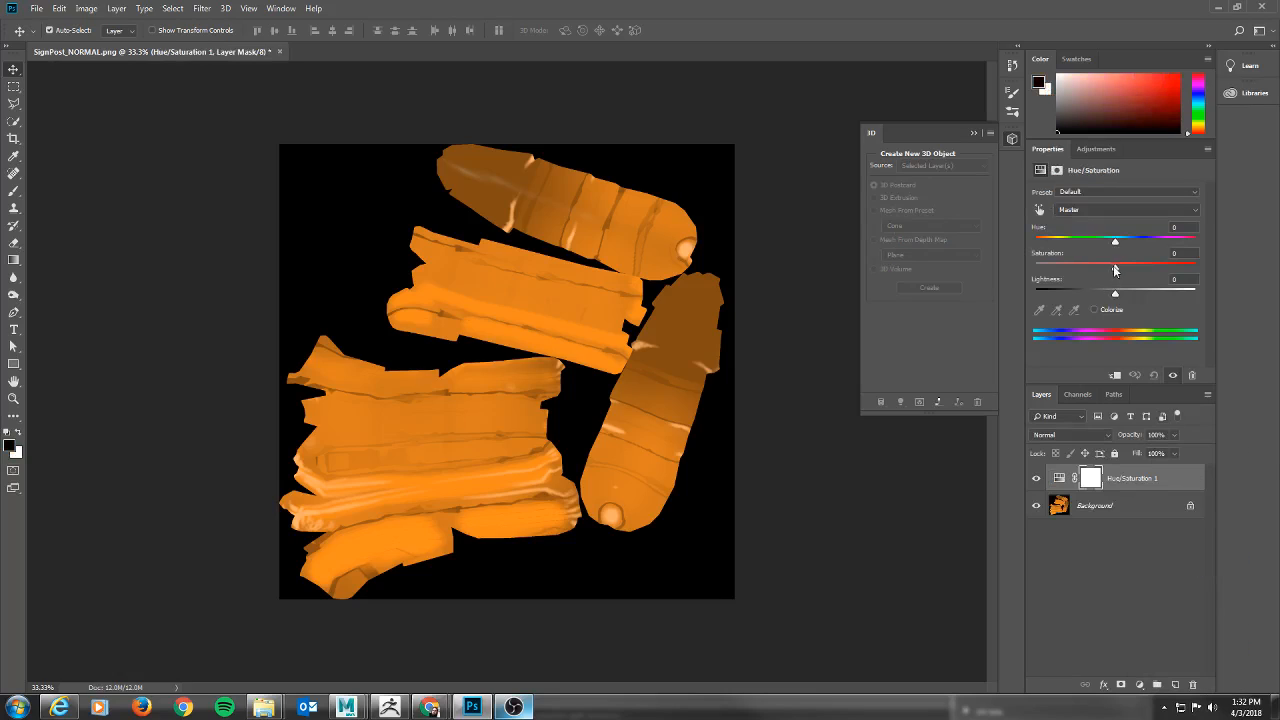
{"action": "left_click_drag", "start_coordinate": [1115, 268], "coordinate": [1001, 266]}
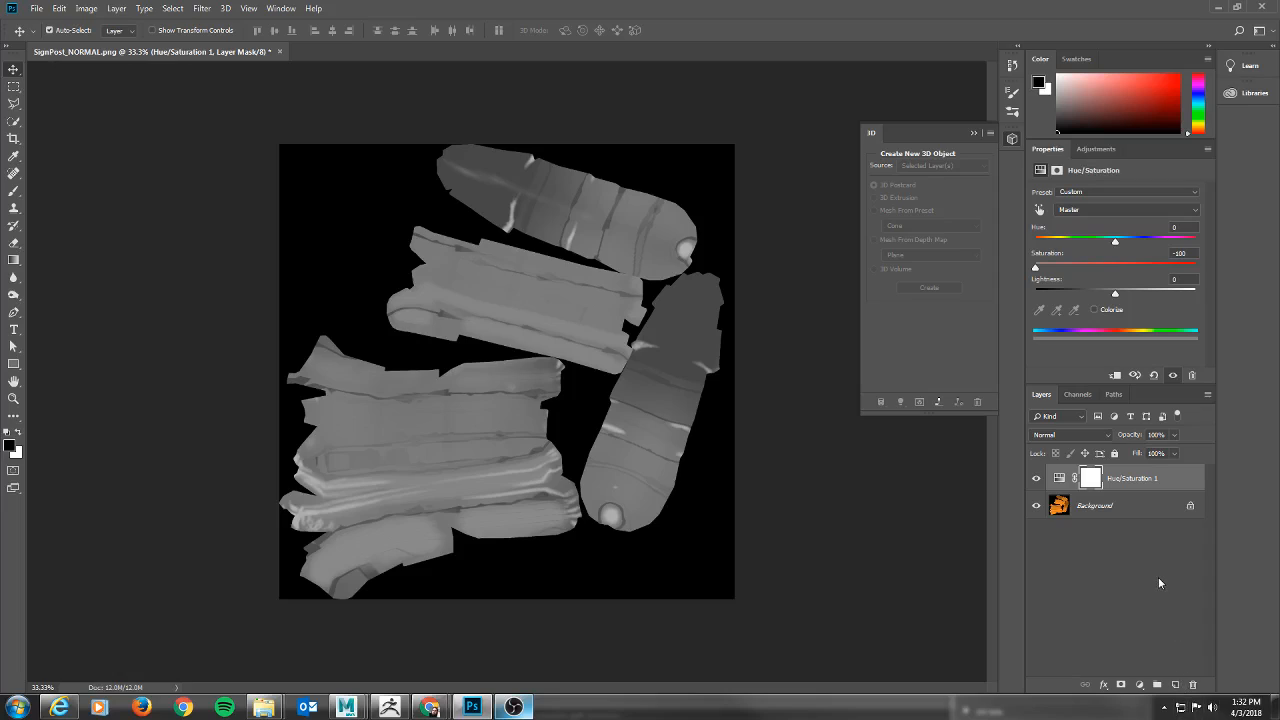
{"action": "left_click", "coordinate": [1059, 478]}
Add a Brightness/Contrast adjustment layer with Brightness at -66 and Contrast at 87.
{"action": "left_click", "coordinate": [1140, 684]}
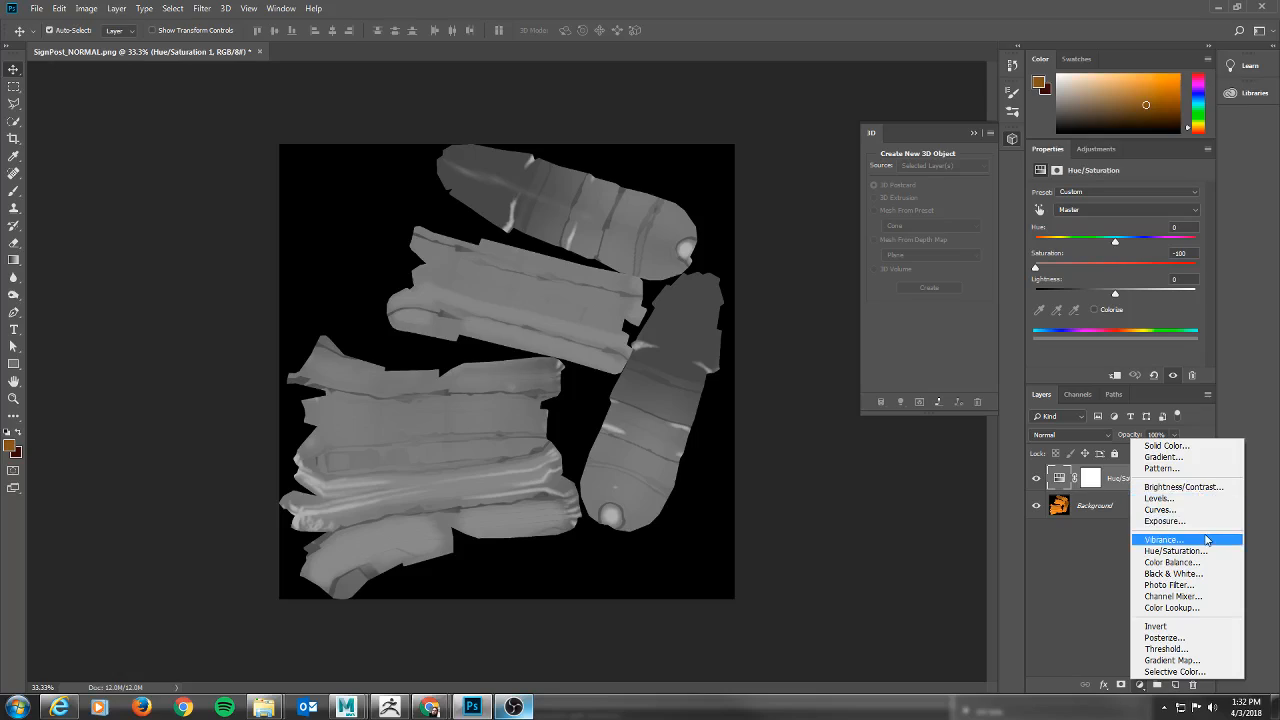
{"action": "left_click", "coordinate": [1192, 490]}
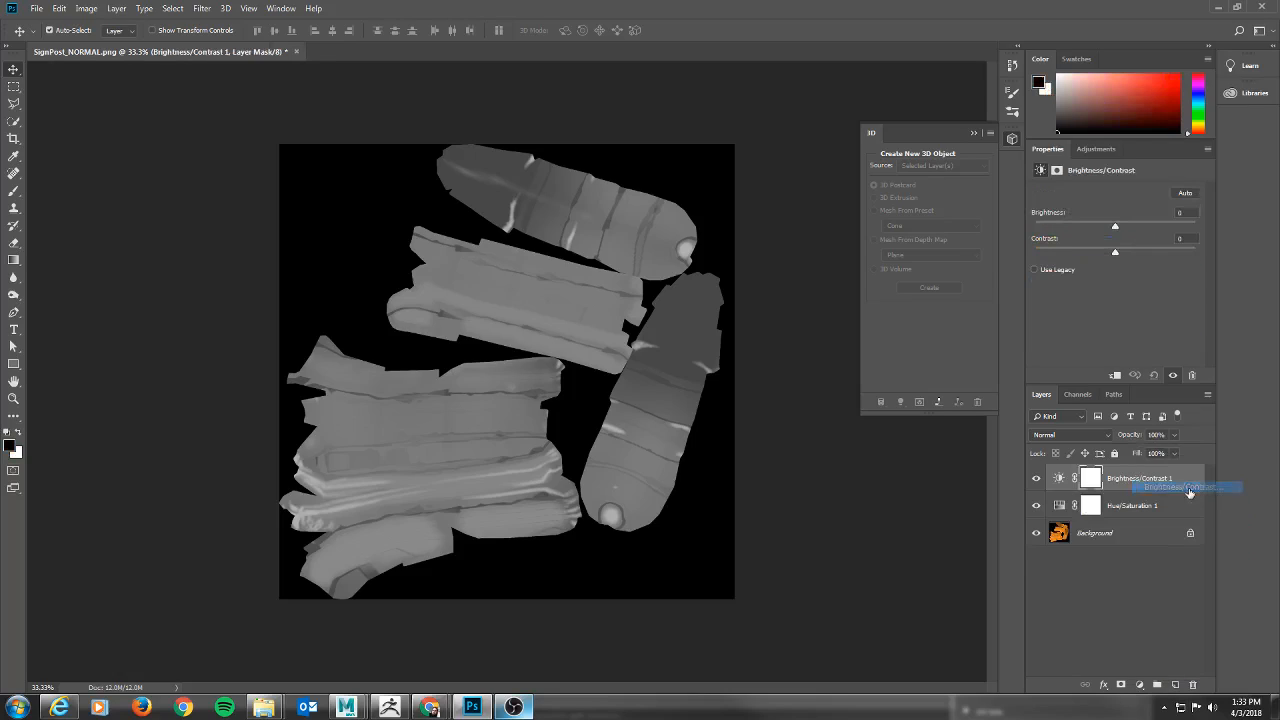
{"action": "left_click_drag", "start_coordinate": [1116, 251], "coordinate": [1184, 257]}
{"action": "left_click_drag", "start_coordinate": [1116, 226], "coordinate": [1084, 228]}
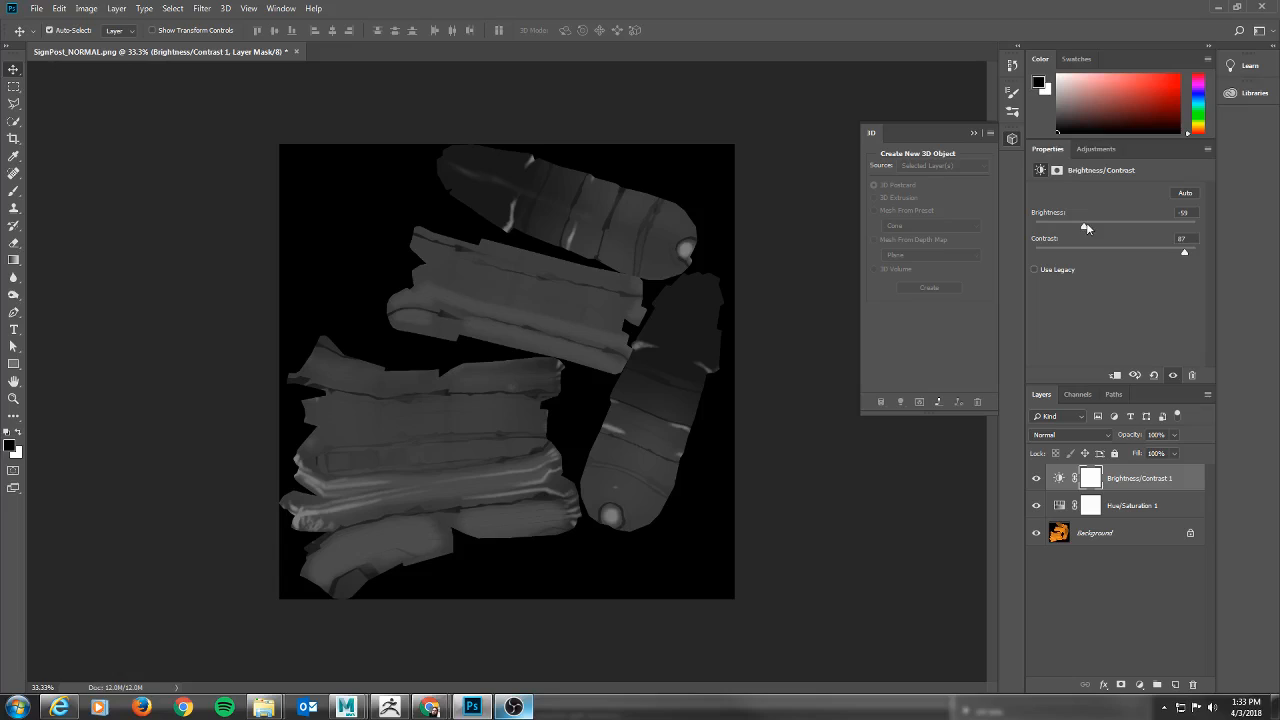
{"action": "left_click_drag", "start_coordinate": [1083, 228], "coordinate": [1080, 228]}
Add a Curves adjustment layer and bend its RGB curve into a peak in the darker tones that falls to black through the midtones.
{"action": "left_click", "coordinate": [1139, 685]}
{"action": "left_click", "coordinate": [1160, 516]}
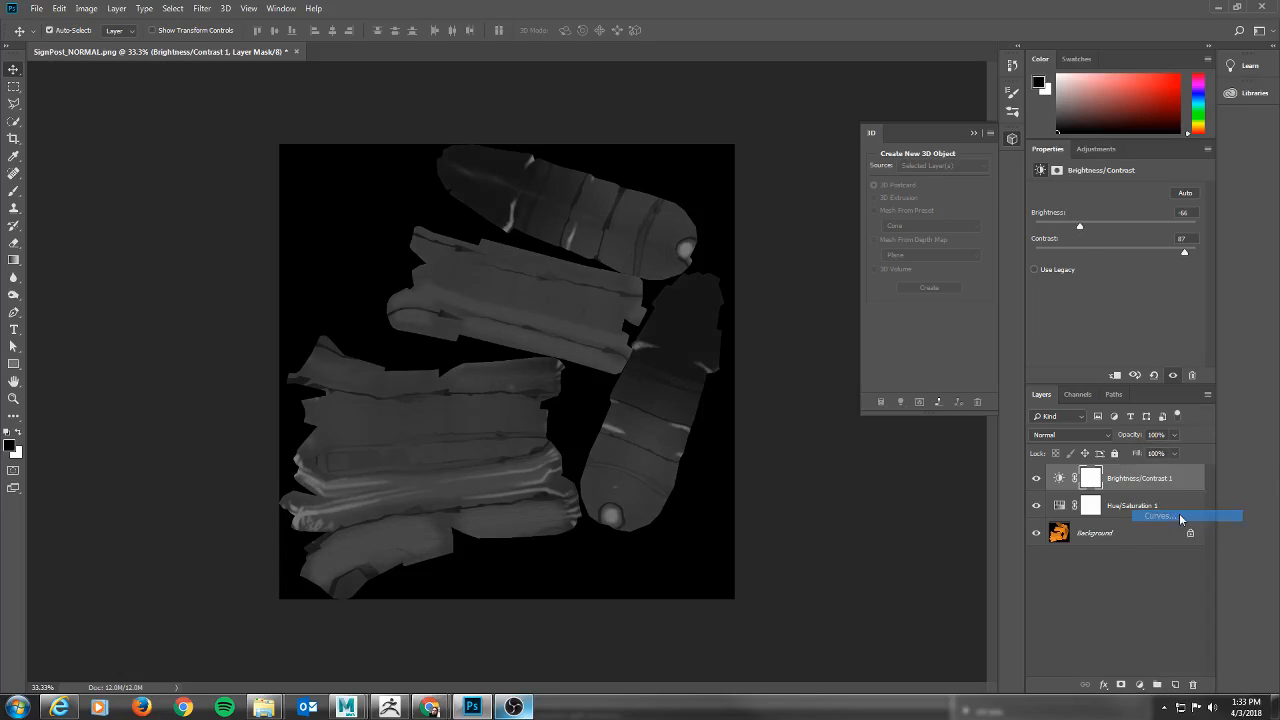
{"action": "mouse_move", "coordinate": [1081, 335]}
{"action": "left_mouse_down"}
{"action": "mouse_move", "coordinate": [1071, 268]}
{"action": "mouse_move", "coordinate": [1083, 340]}
{"action": "mouse_move", "coordinate": [1078, 328]}
{"action": "mouse_move", "coordinate": [1099, 338]}
{"action": "mouse_move", "coordinate": [1096, 291]}
{"action": "mouse_move", "coordinate": [1083, 341]}
{"action": "mouse_move", "coordinate": [1076, 331]}
{"action": "left_mouse_up"}
{"action": "mouse_move", "coordinate": [1113, 265]}
{"action": "left_mouse_down"}
{"action": "mouse_move", "coordinate": [1127, 316]}
{"action": "mouse_move", "coordinate": [1110, 352]}
{"action": "mouse_move", "coordinate": [1113, 341]}
{"action": "left_mouse_up"}
{"action": "left_click_drag", "start_coordinate": [1096, 290], "coordinate": [1093, 283]}
{"action": "mouse_move", "coordinate": [1078, 330]}
{"action": "left_mouse_down"}
{"action": "mouse_move", "coordinate": [1072, 350]}
{"action": "mouse_move", "coordinate": [1077, 330]}
{"action": "left_mouse_up"}
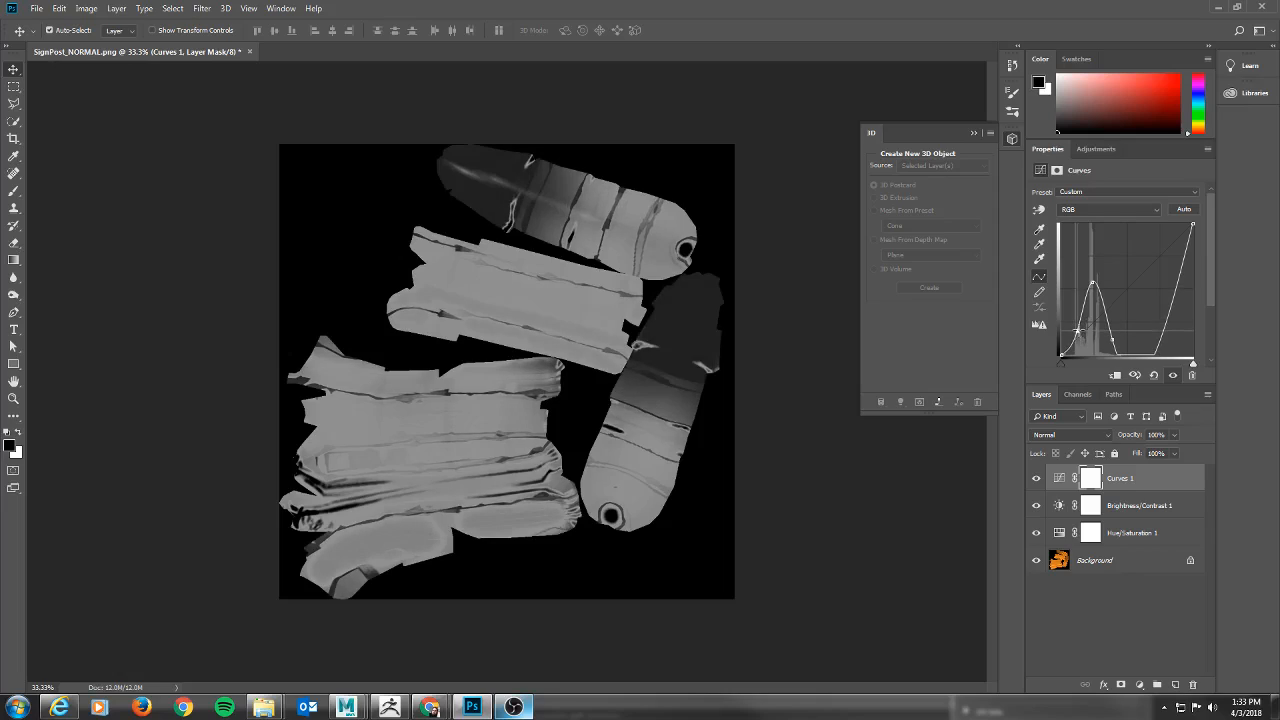
{"action": "left_click_drag", "start_coordinate": [1093, 283], "coordinate": [1094, 289]}
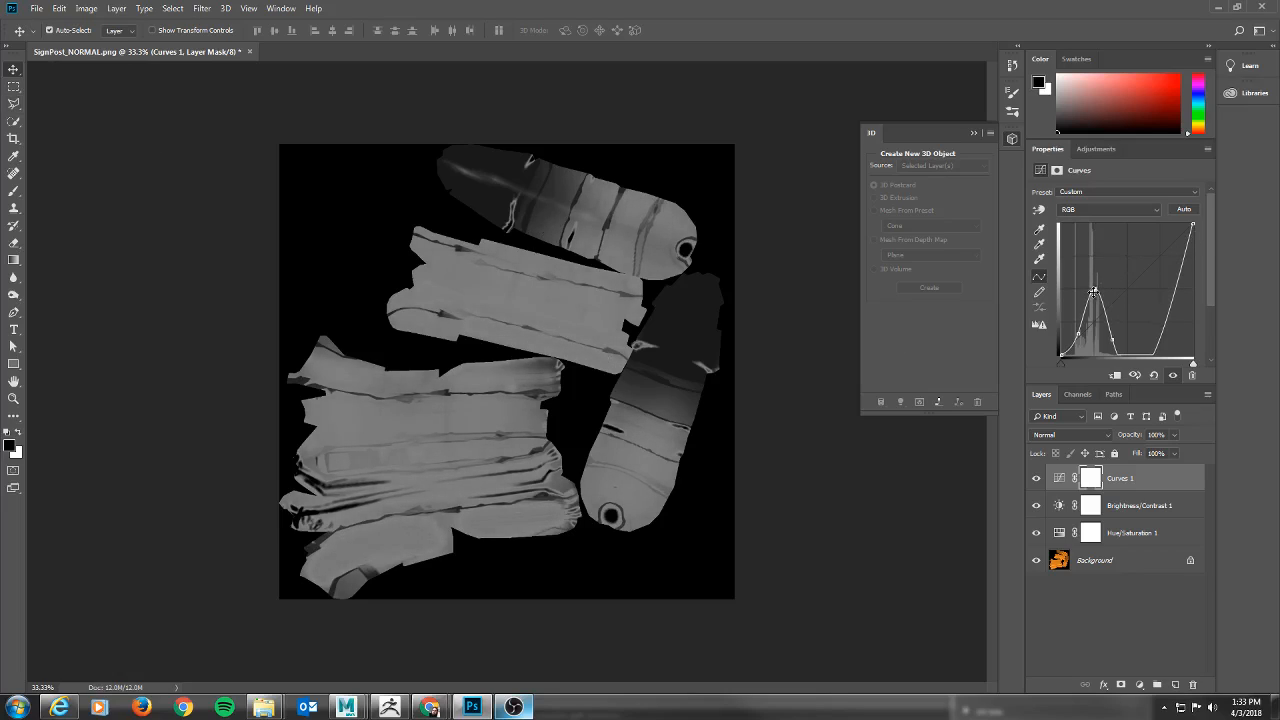
{"action": "mouse_move", "coordinate": [1094, 289]}
{"action": "left_mouse_down"}
{"action": "mouse_move", "coordinate": [1086, 274]}
{"action": "mouse_move", "coordinate": [1094, 281]}
{"action": "left_mouse_up"}
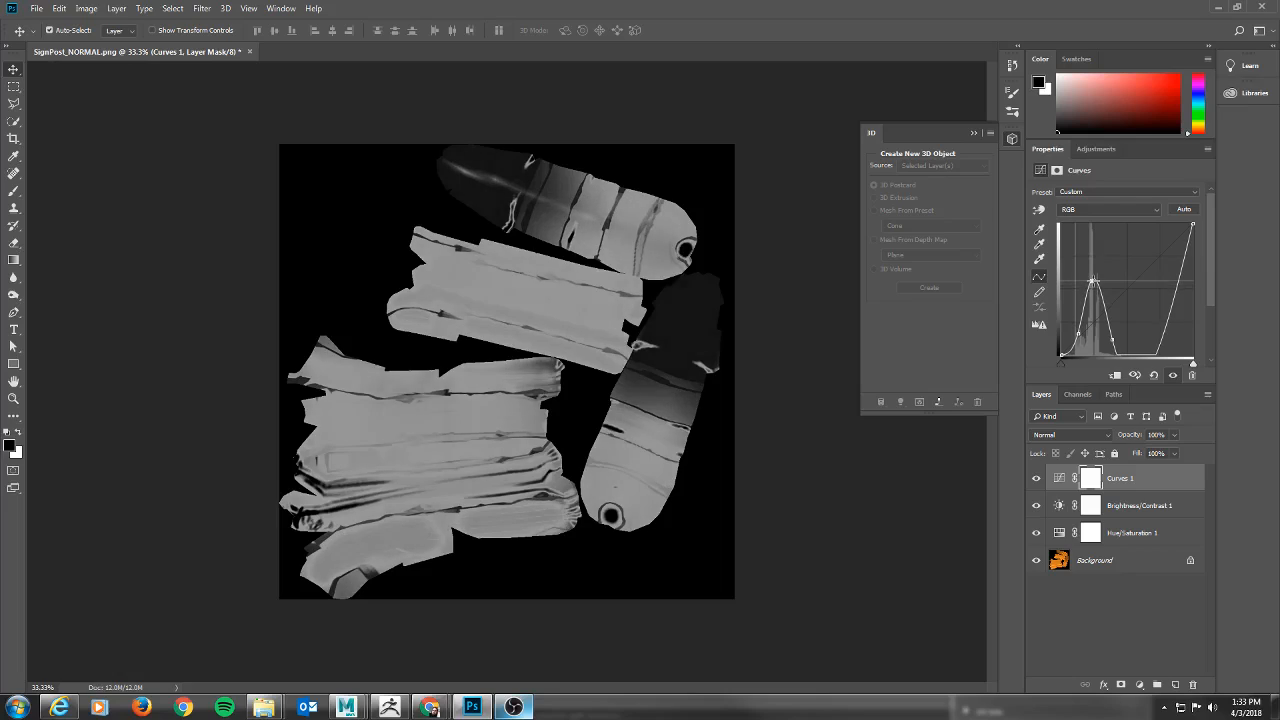
Save the adjusted grayscale texture as a PNG named SignPost_SPEC in the SignPost folder, using the large file size option.
{"action": "left_click", "coordinate": [35, 9]}
{"action": "left_click", "coordinate": [100, 158]}
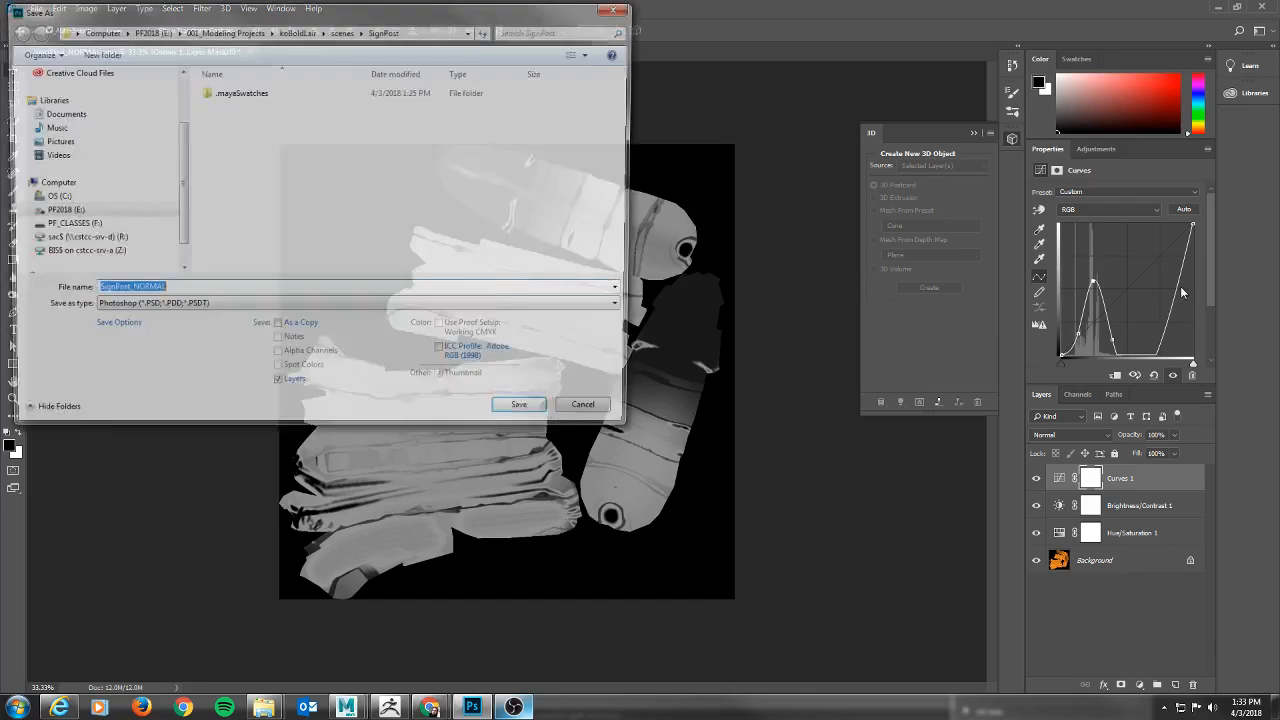
{"action": "left_click", "coordinate": [190, 309]}
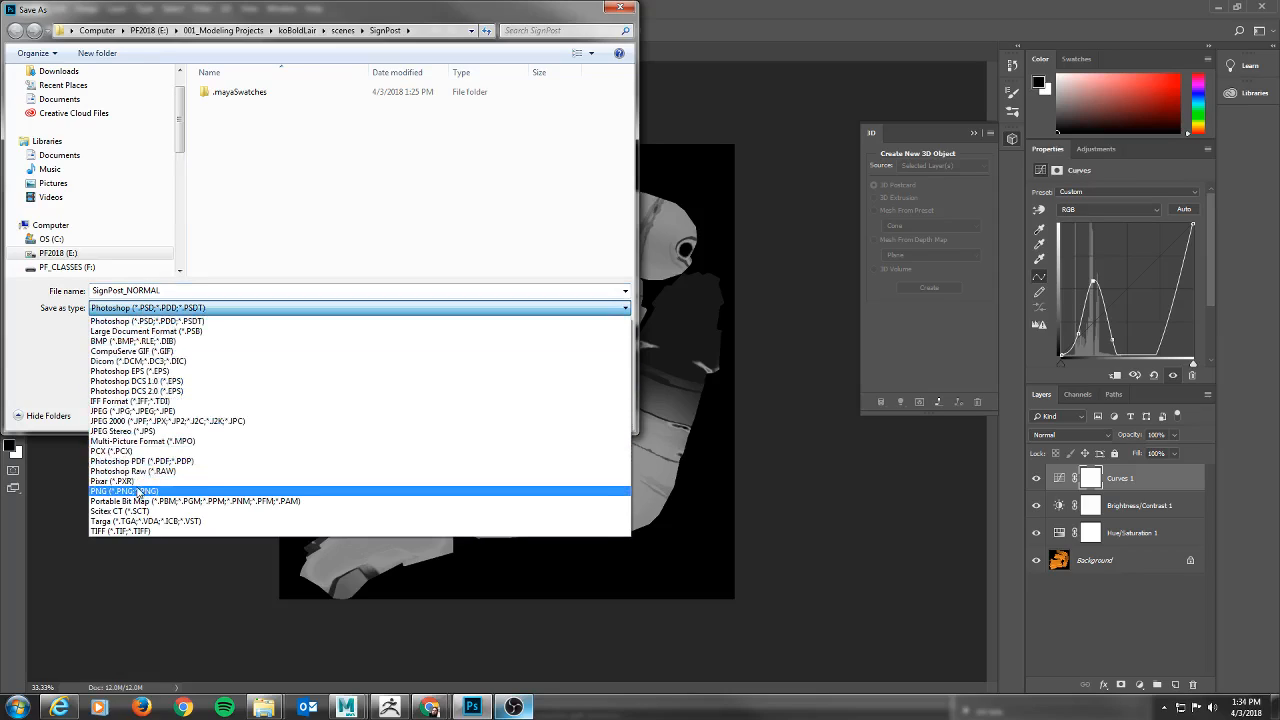
{"action": "left_click", "coordinate": [140, 491]}
{"action": "left_click", "coordinate": [164, 289]}
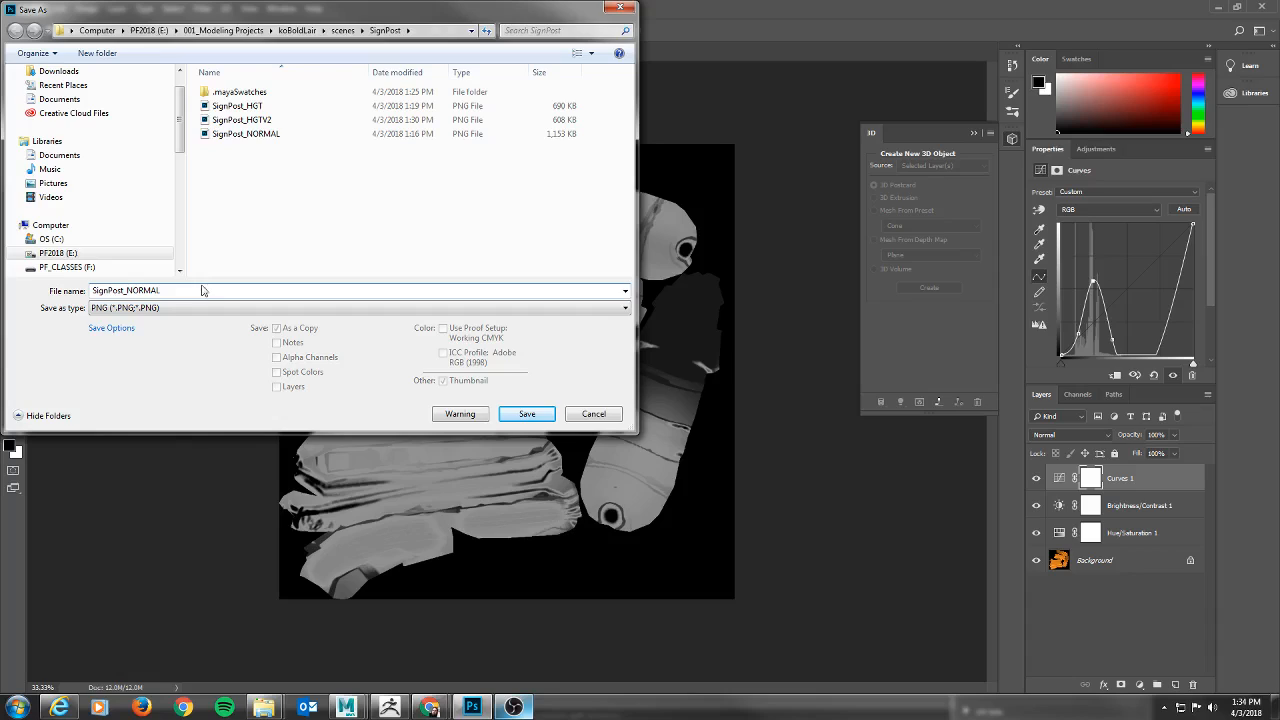
{"action": "key", "text": "BackSpace"}
{"action": "key", "text": "BackSpace"}
{"action": "key", "text": "BackSpace"}
{"action": "key", "text": "BackSpace"}
{"action": "key", "text": "BackSpace"}
{"action": "key", "text": "BackSpace"}
{"action": "type", "text": "SPEC"}
{"action": "key", "text": "Return"}
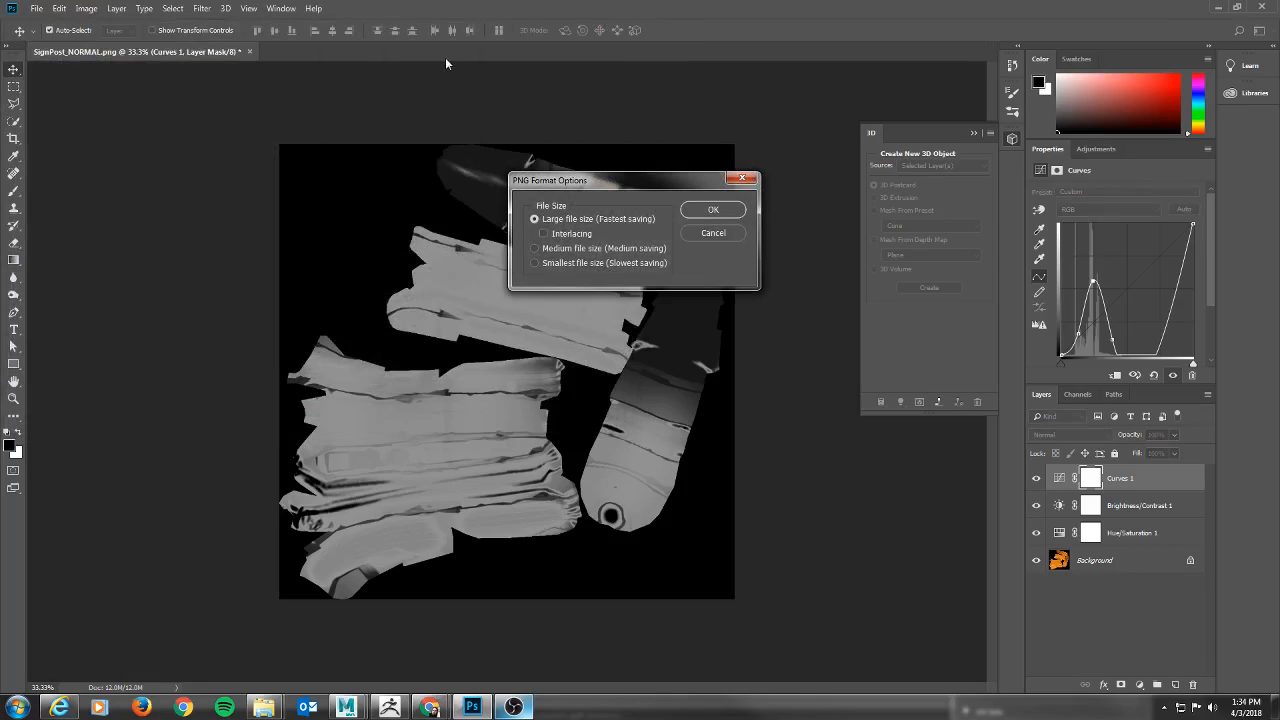
{"action": "left_click", "coordinate": [697, 212]}
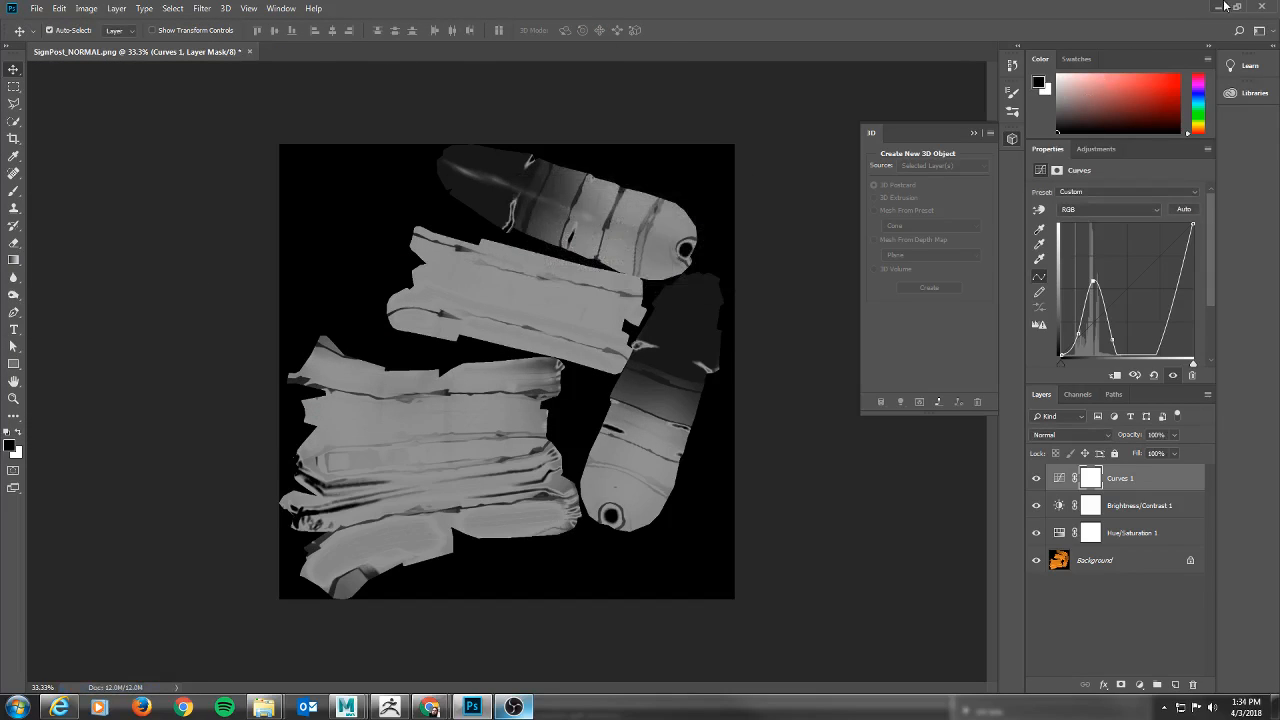
Switch to Maya and connect a File texture loaded with SignPost_SPEC.png to SignShader's specular color.
{"action": "left_click", "coordinate": [1221, 6]}
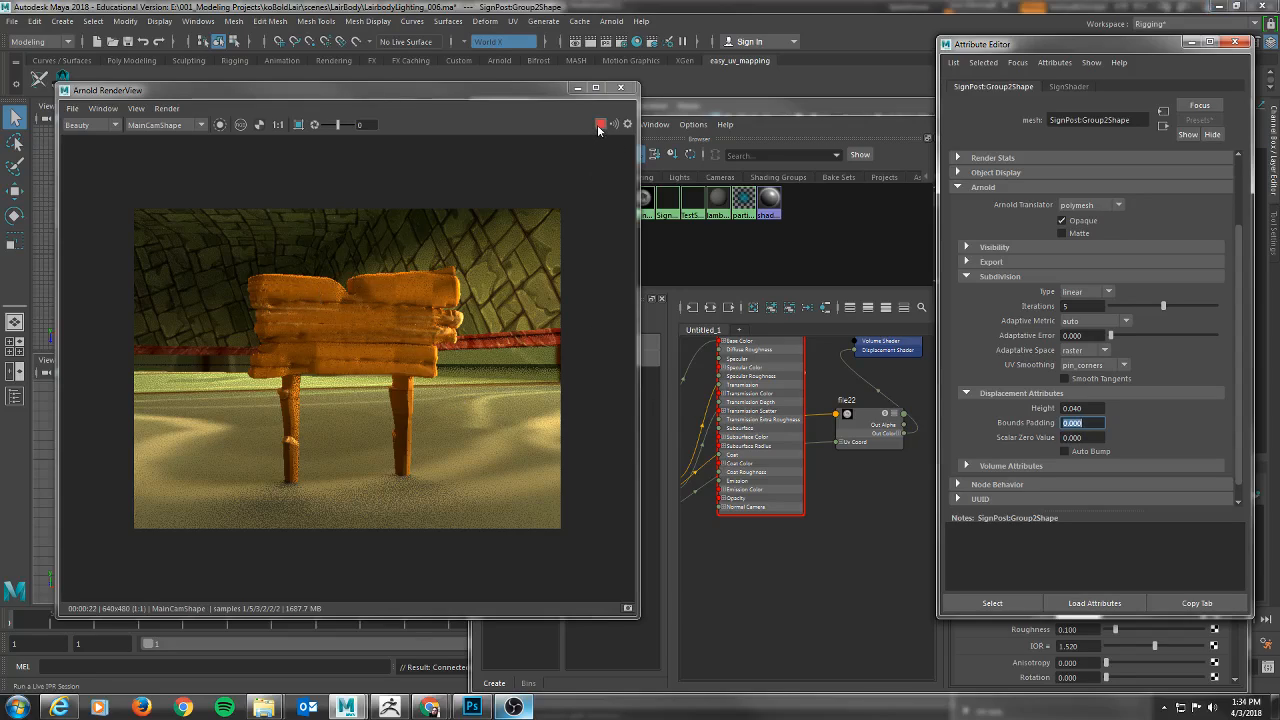
{"action": "left_click", "coordinate": [1191, 44]}
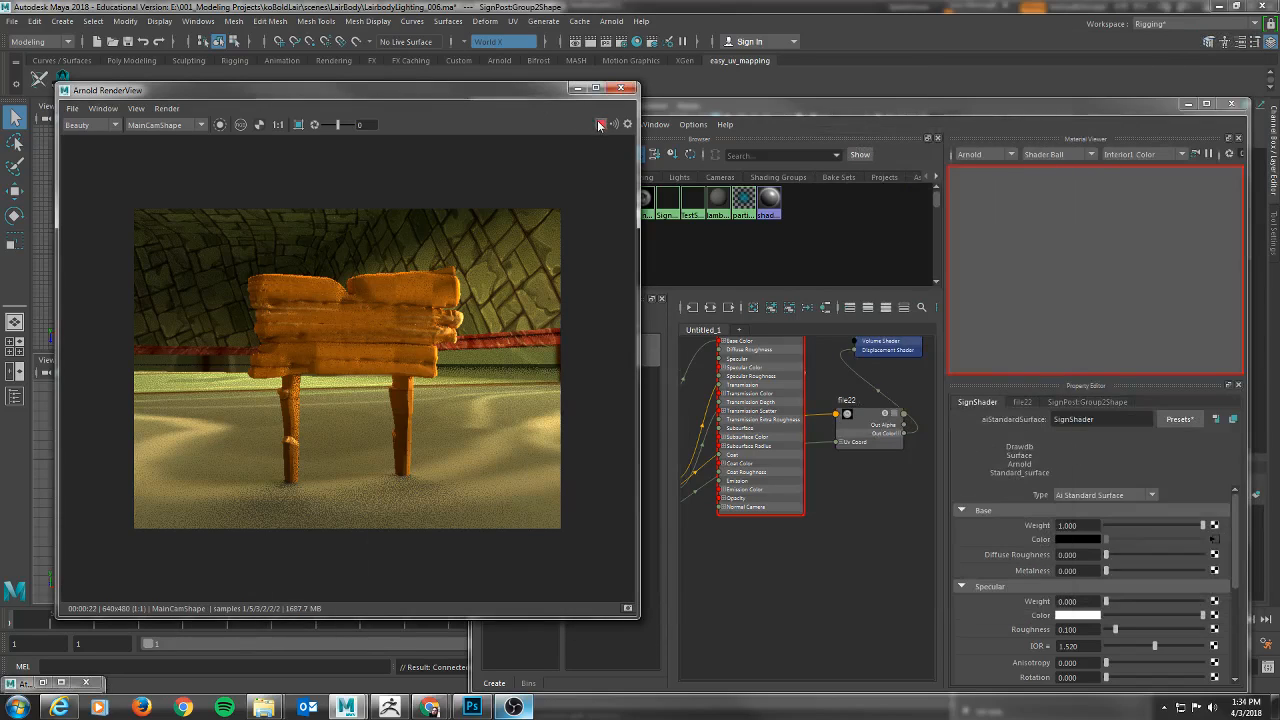
{"action": "scroll", "coordinate": [1040, 545], "scroll_direction": "down", "scroll_amount": 1}
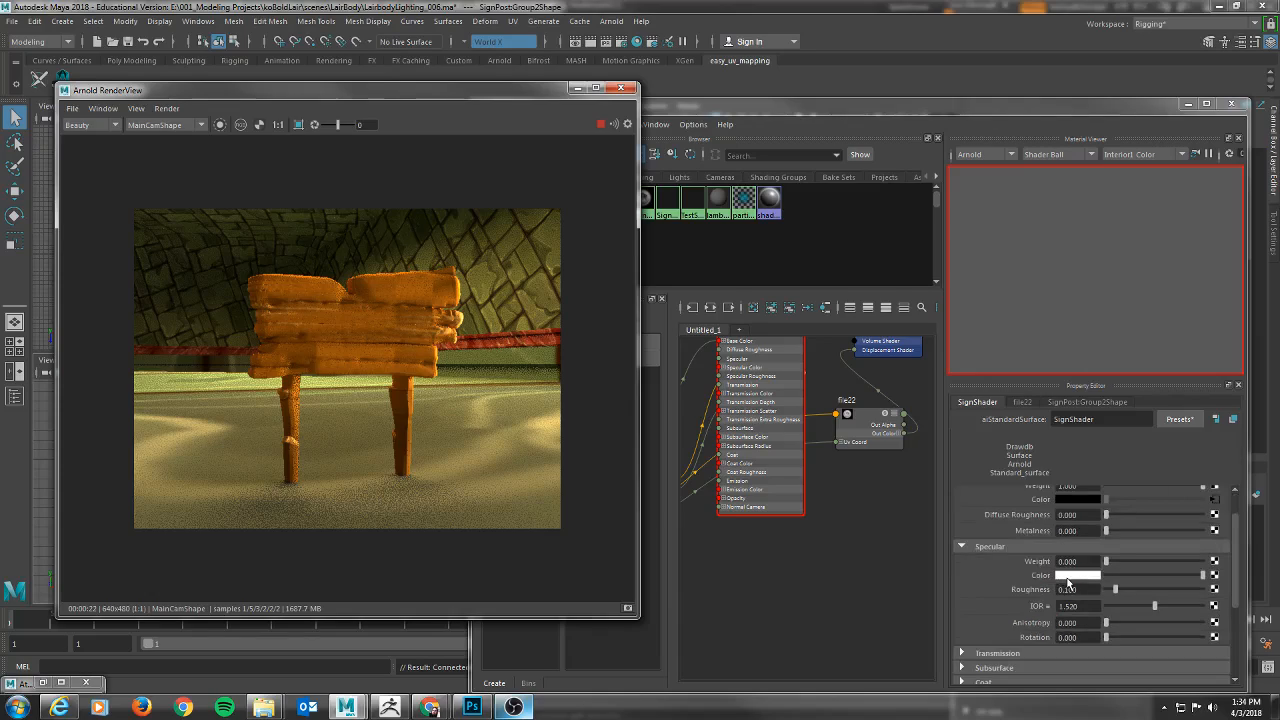
{"action": "left_click", "coordinate": [1216, 563]}
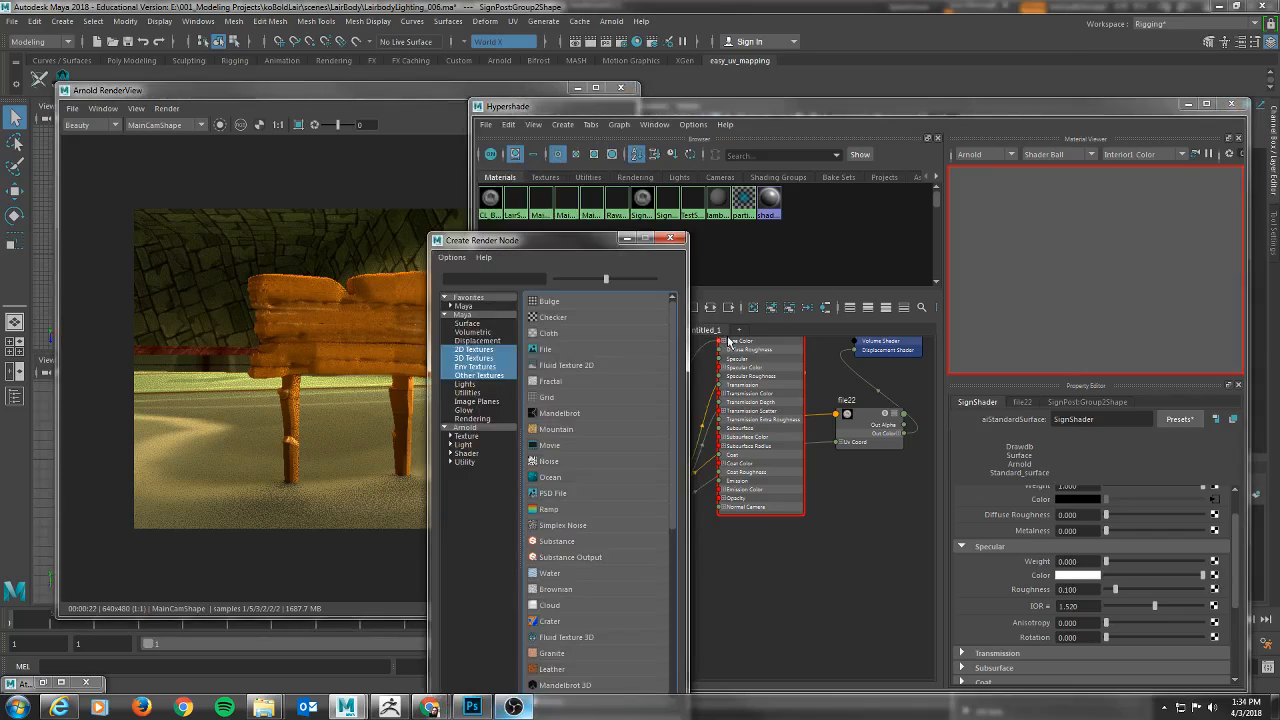
{"action": "left_click", "coordinate": [545, 352]}
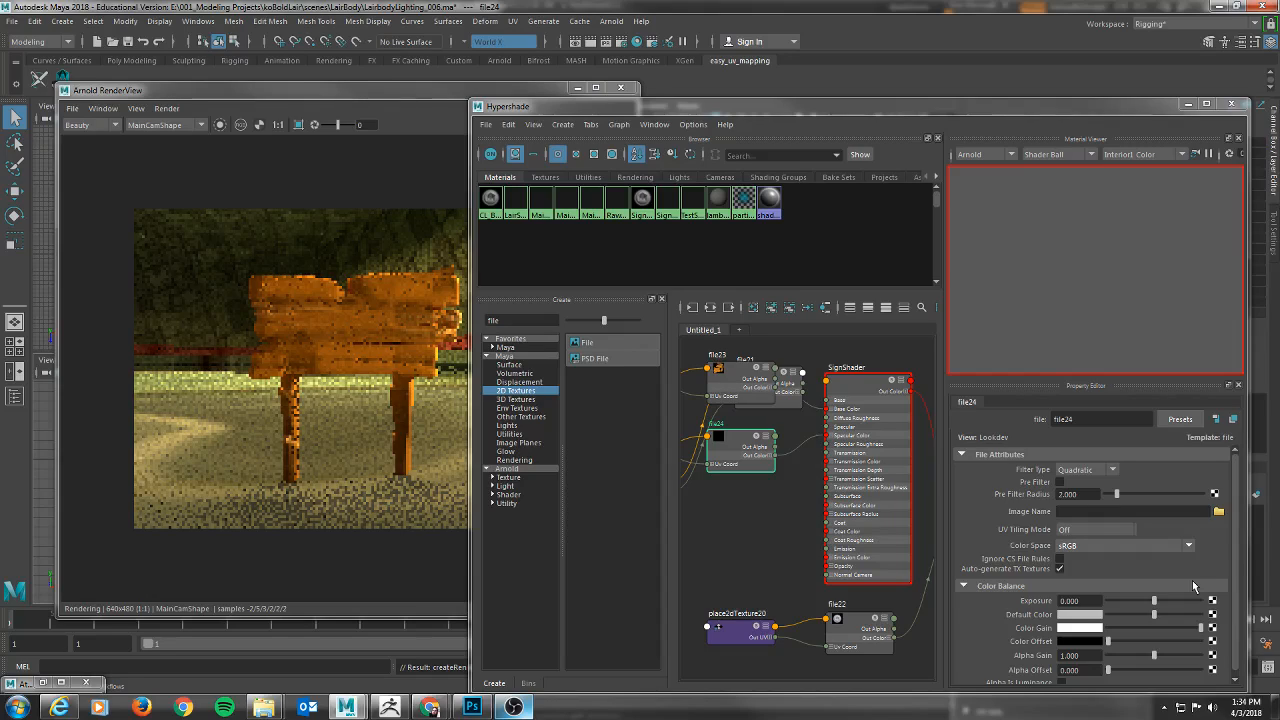
{"action": "left_click", "coordinate": [1218, 511]}
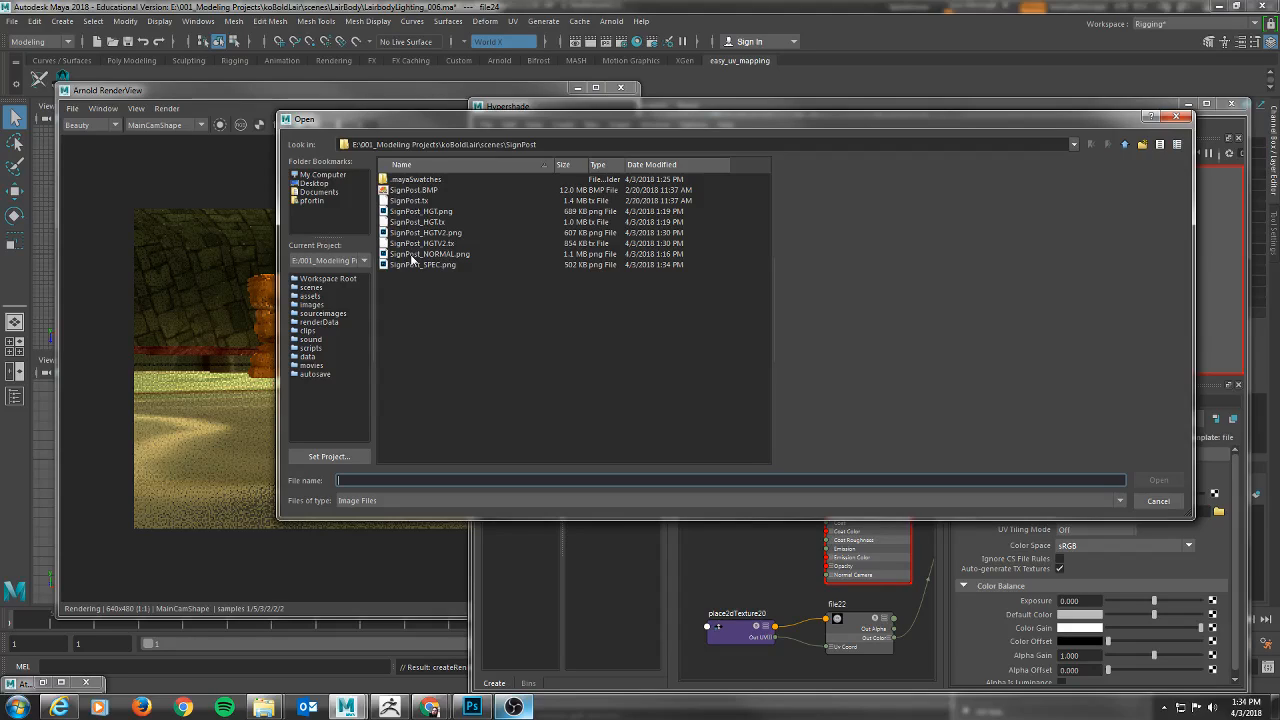
{"action": "left_click", "coordinate": [408, 263]}
{"action": "double_click", "coordinate": [408, 263]}
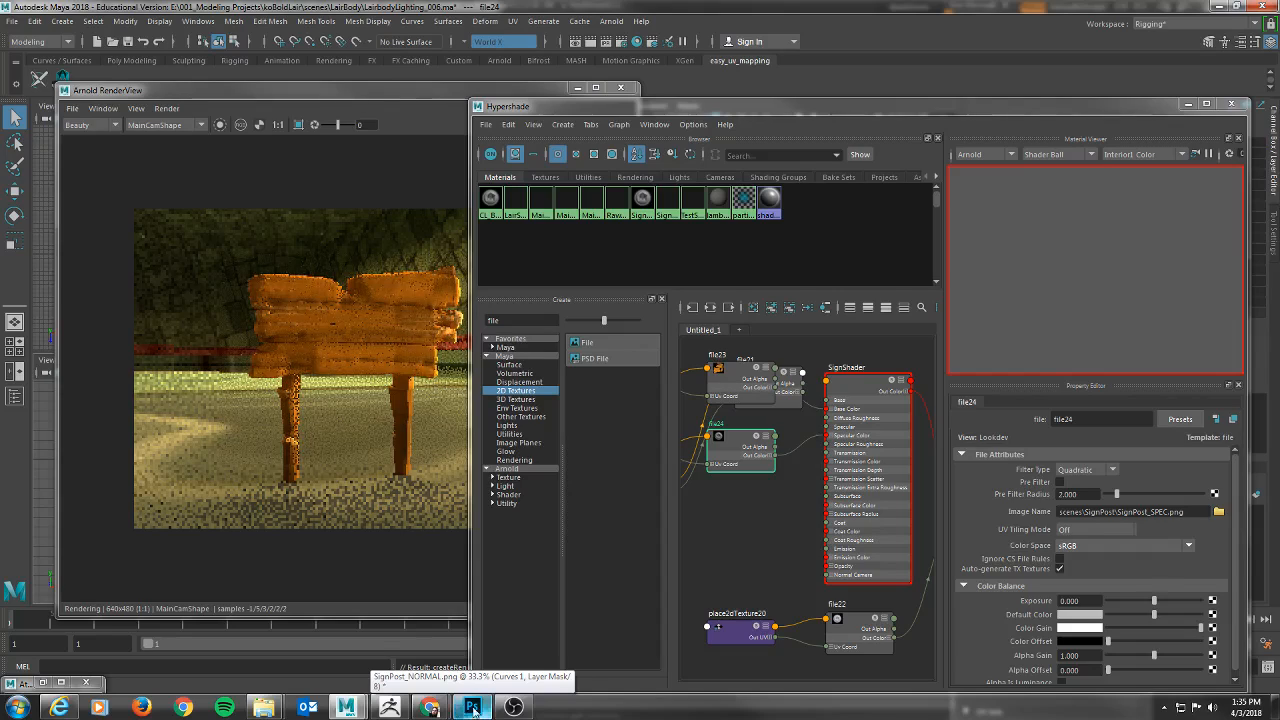
{"action": "left_click", "coordinate": [401, 284]}
Map SignShader's specular weight with another File texture using SignPost_SPEC.png, and reselect the signpost in the MainCam view.
{"action": "left_click", "coordinate": [1188, 104]}
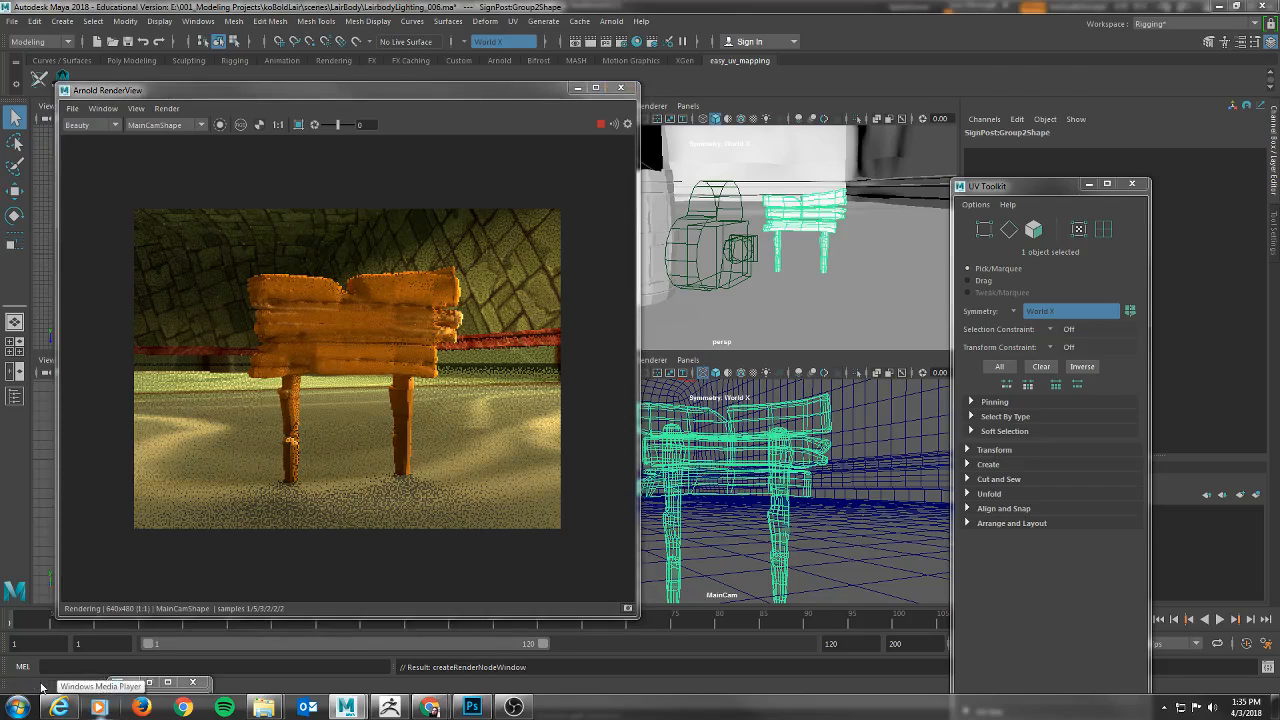
{"action": "left_click", "coordinate": [41, 686]}
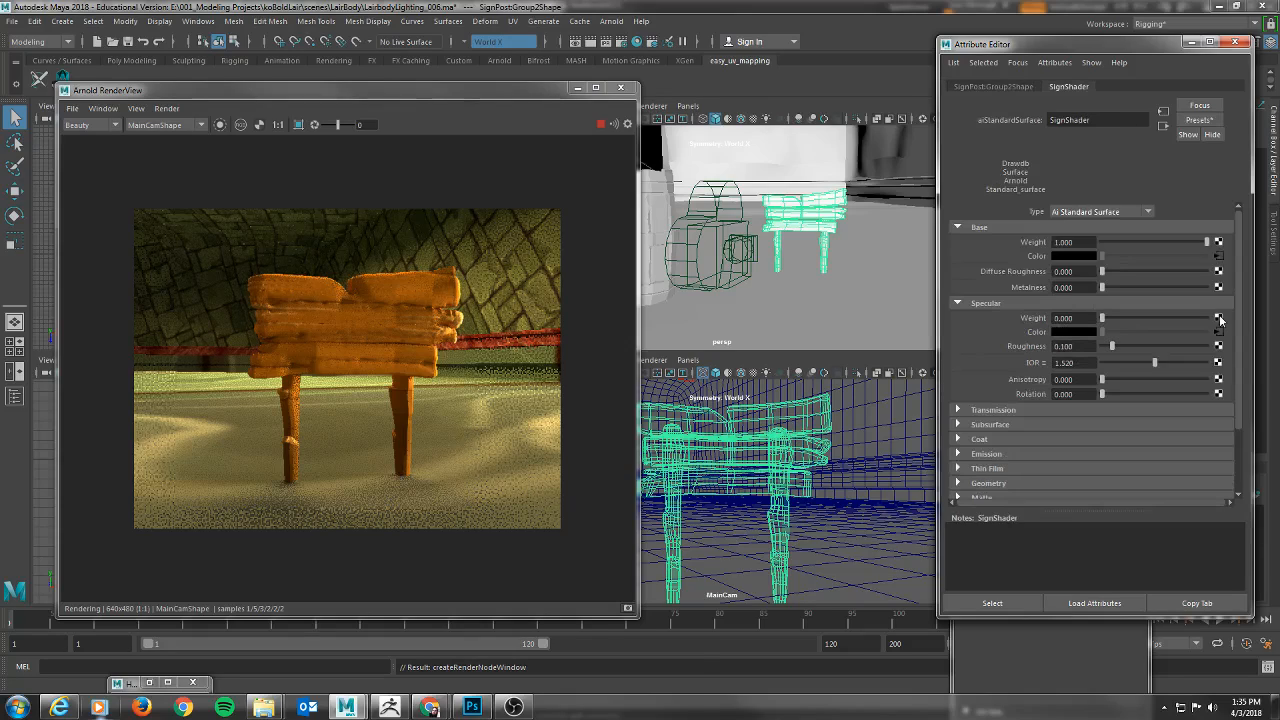
{"action": "left_click", "coordinate": [1219, 318]}
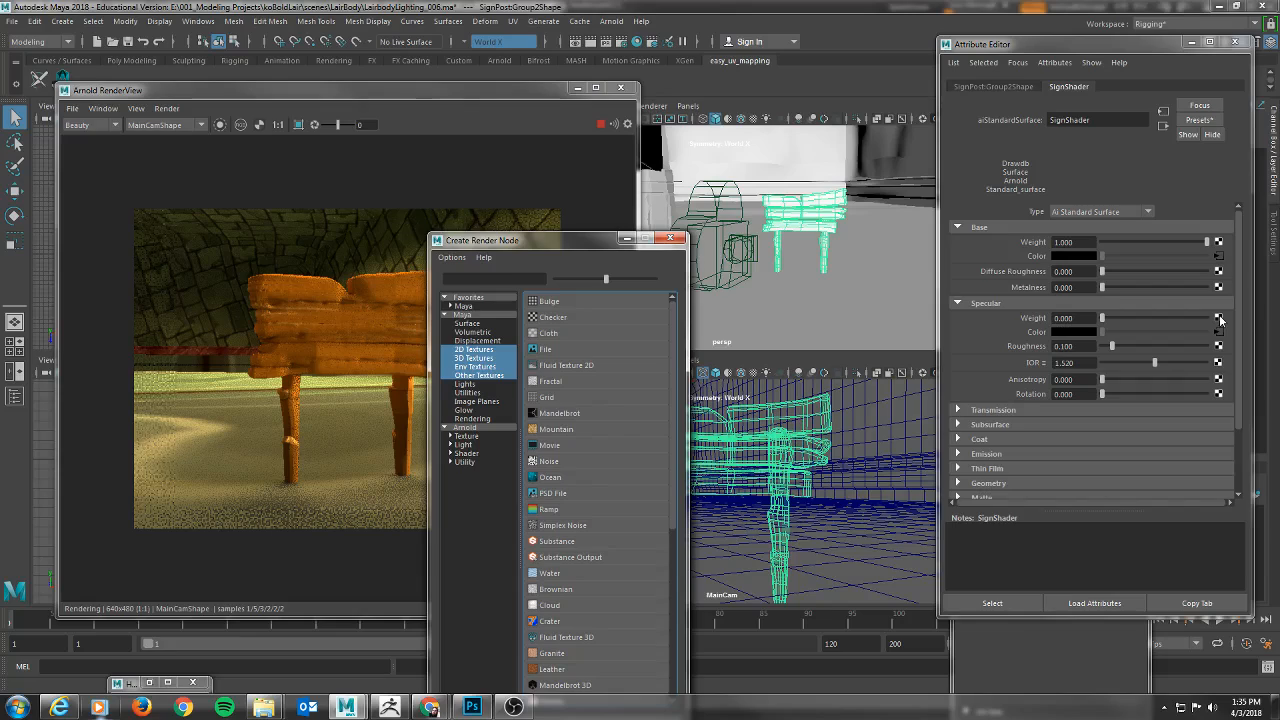
{"action": "left_click", "coordinate": [545, 349]}
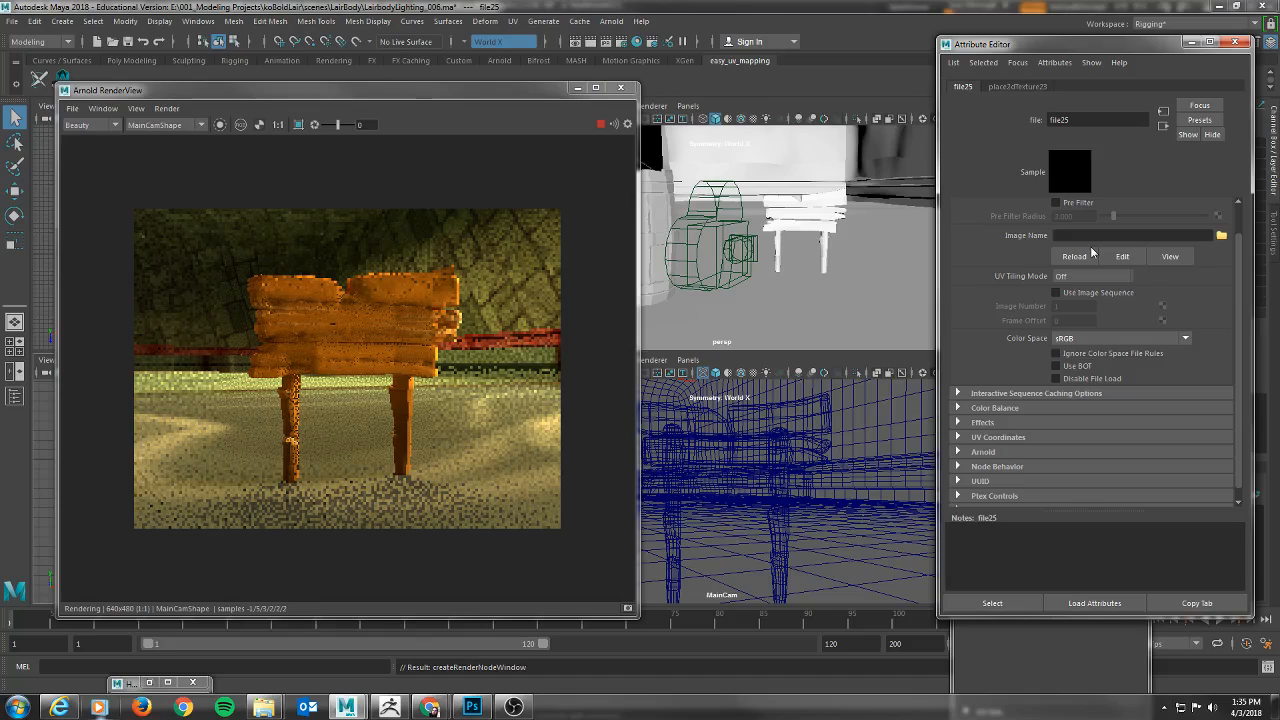
{"action": "left_click", "coordinate": [1221, 235]}
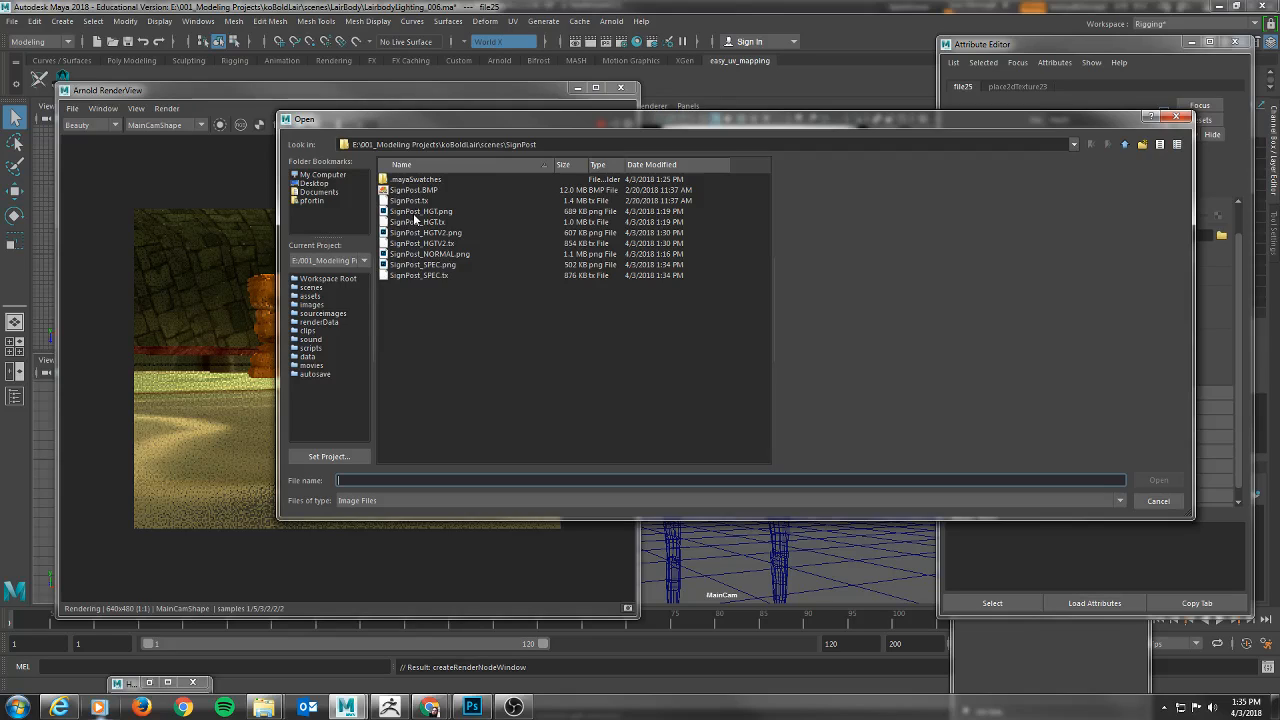
{"action": "double_click", "coordinate": [423, 265]}
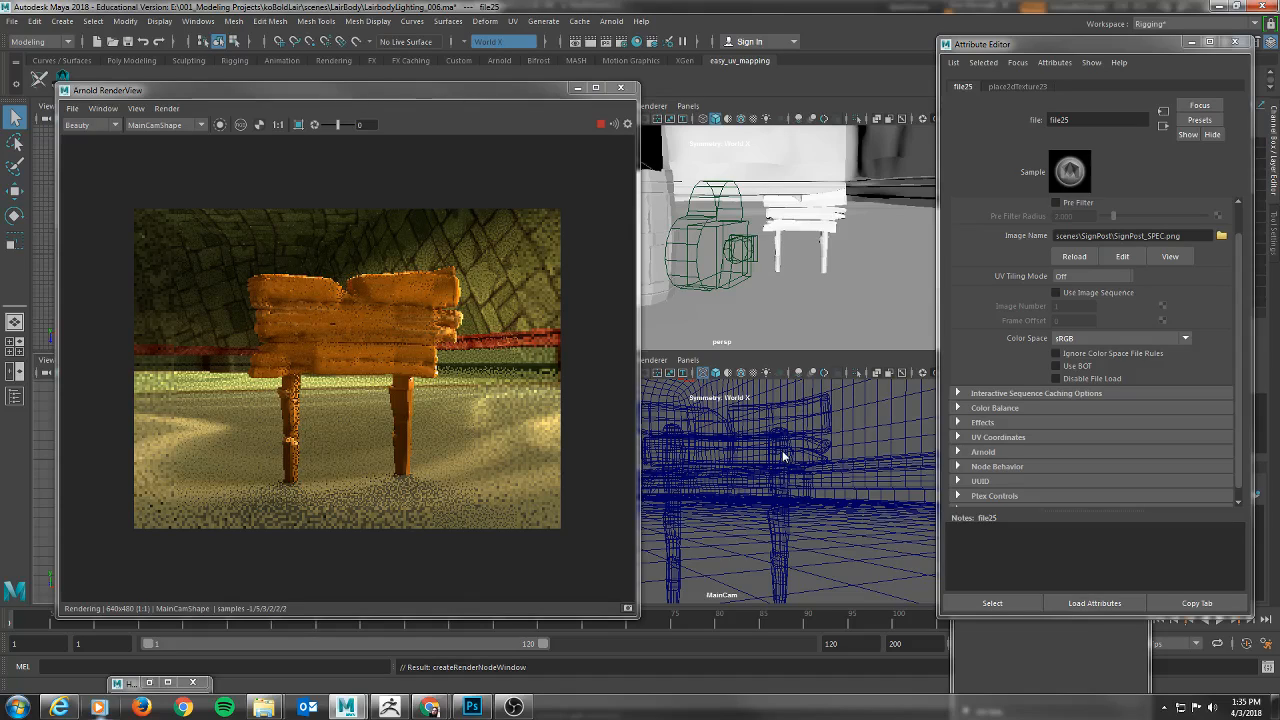
{"action": "left_click", "coordinate": [785, 457]}
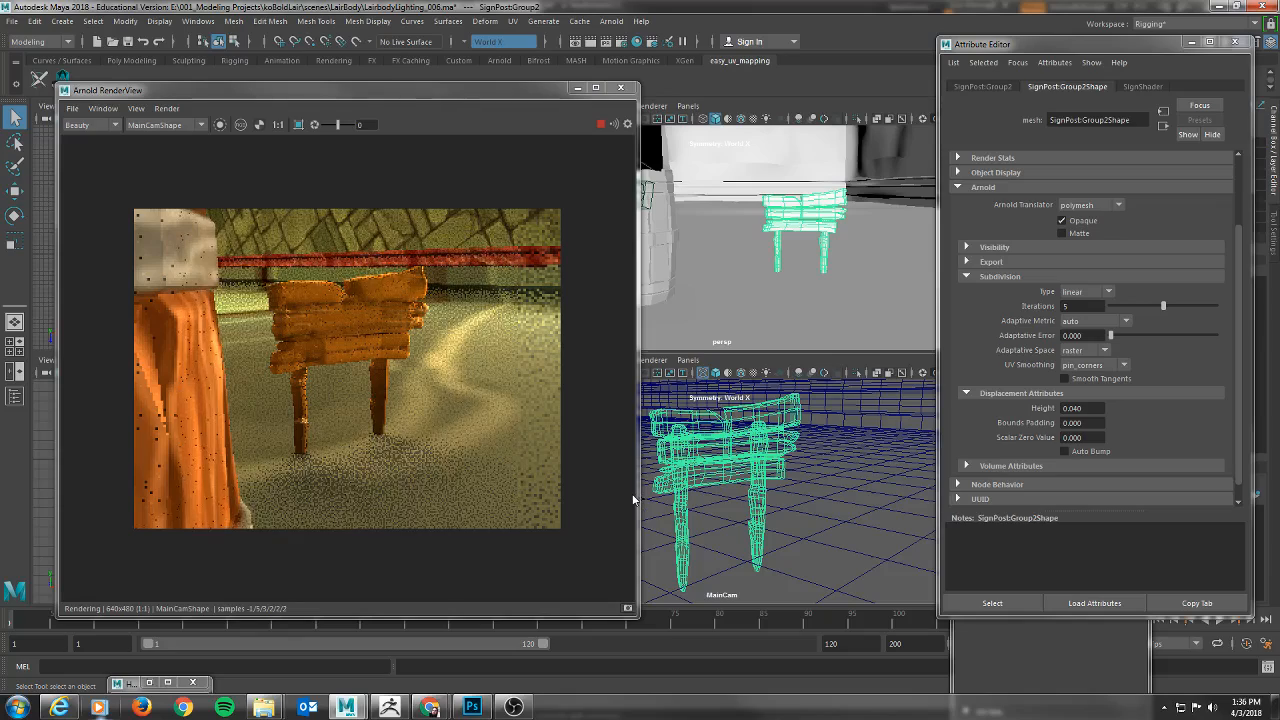
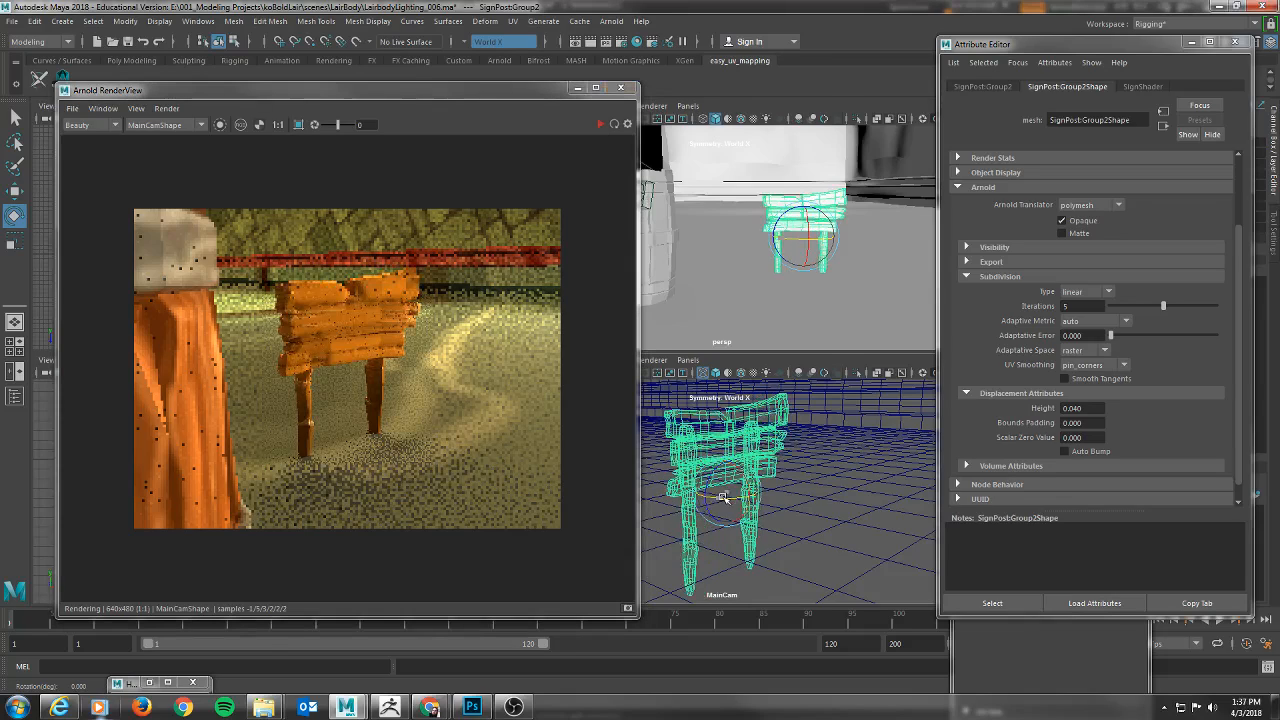
Rotate the signpost slightly in the MainCam view and raise SignShader's specular roughness to about 0.5.
{"action": "left_click_drag", "start_coordinate": [741, 499], "coordinate": [721, 494]}
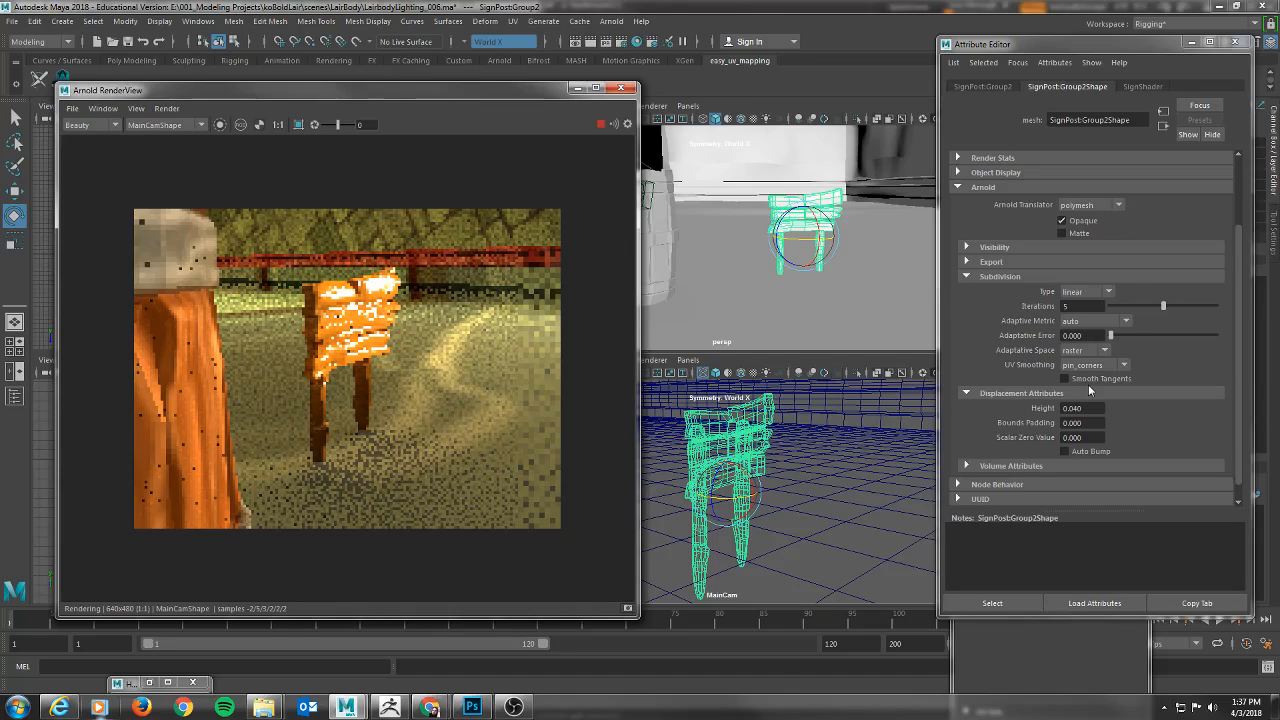
{"action": "left_click", "coordinate": [1142, 87]}
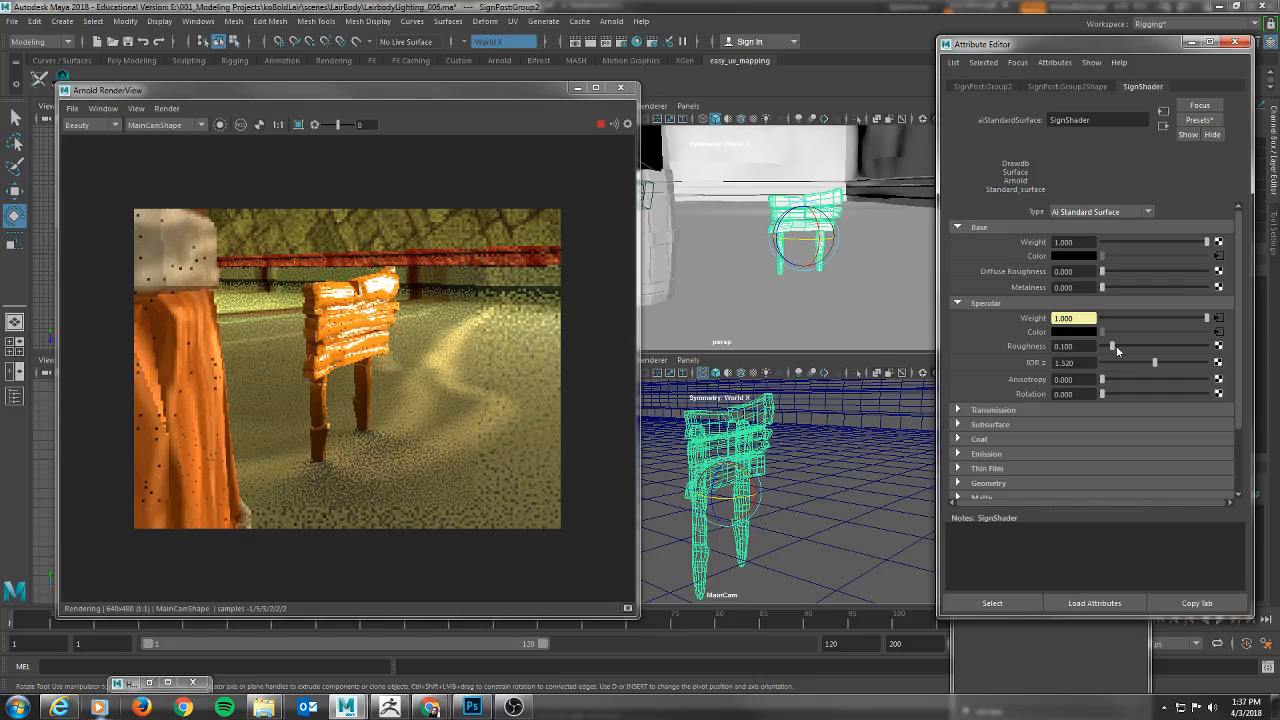
{"action": "left_click_drag", "start_coordinate": [1113, 346], "coordinate": [1153, 346]}
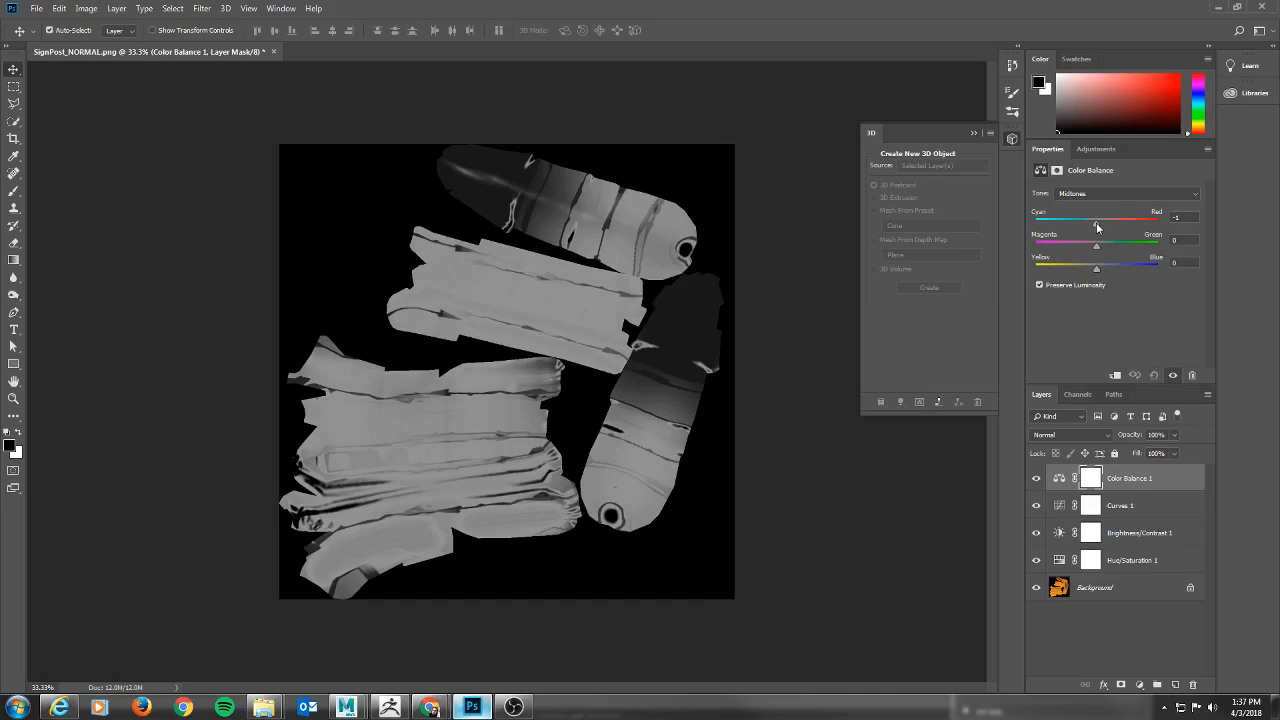
Tint the grayscale texture with Color Balance midtones of +48 cyan-red, +3 magenta-green and -11 yellow-blue.
{"action": "left_click_drag", "start_coordinate": [1097, 224], "coordinate": [1130, 233]}
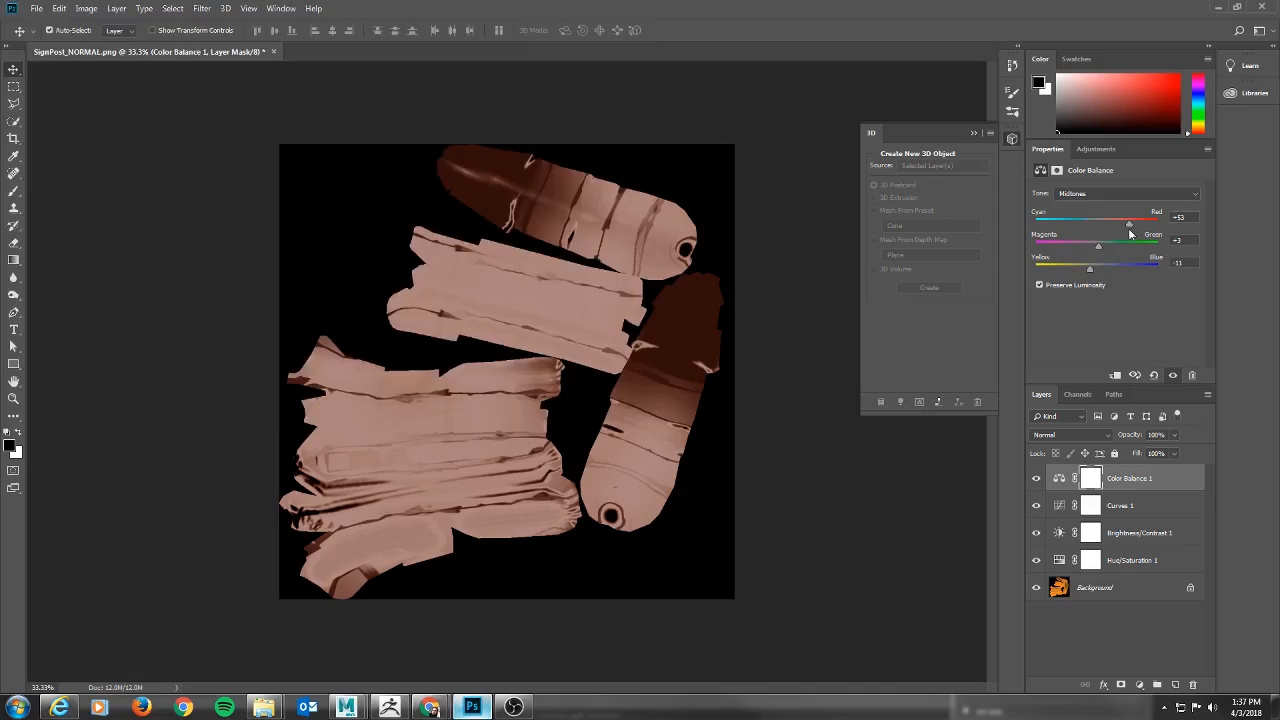
{"action": "left_click_drag", "start_coordinate": [1130, 233], "coordinate": [1126, 233]}
{"action": "key", "text": "ctrl+shift+s"}
{"action": "left_click", "coordinate": [194, 290]}
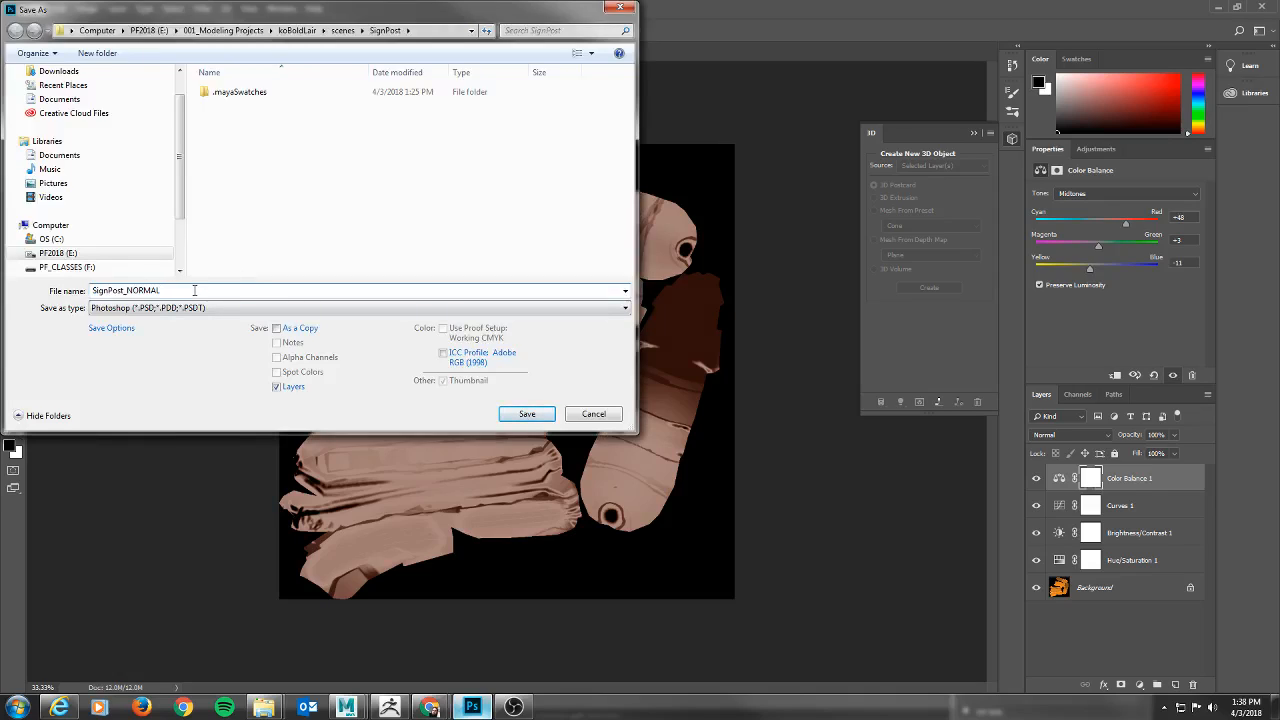
{"action": "key", "text": "BackSpace"}
{"action": "key", "text": "BackSpace"}
{"action": "key", "text": "BackSpace"}
{"action": "key", "text": "BackSpace"}
{"action": "key", "text": "BackSpace"}
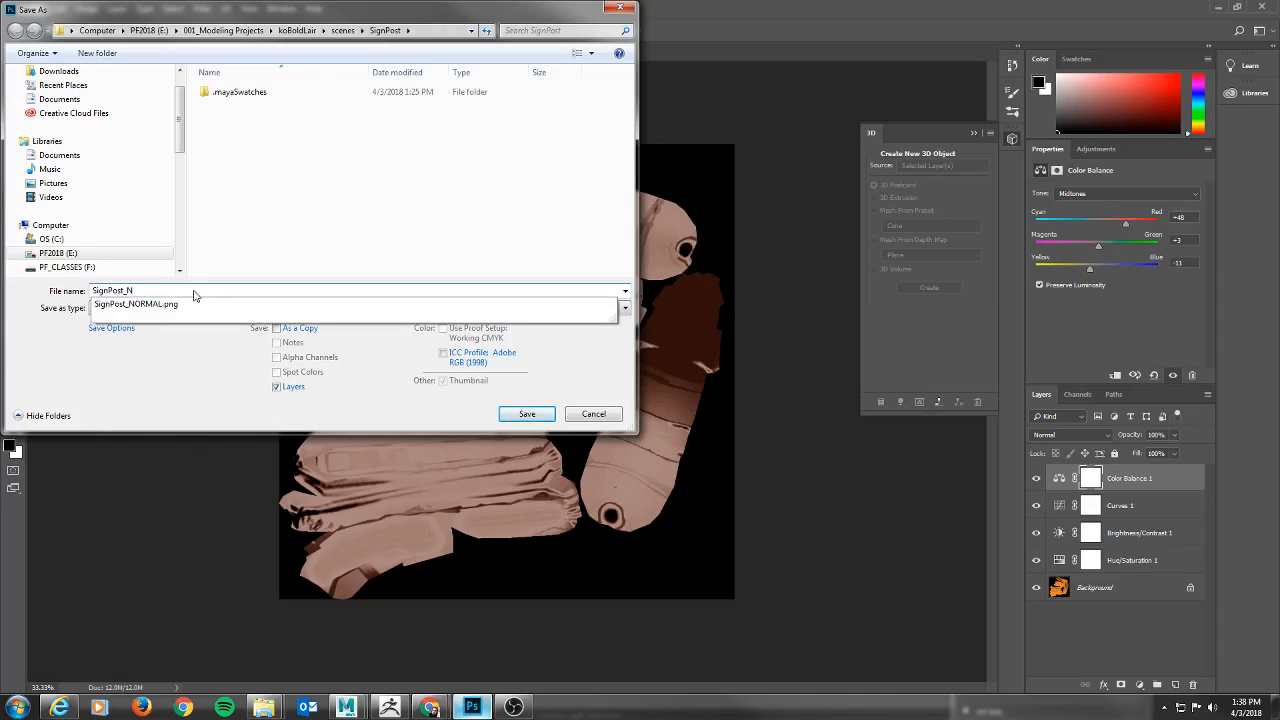
{"action": "key", "text": "BackSpace"}
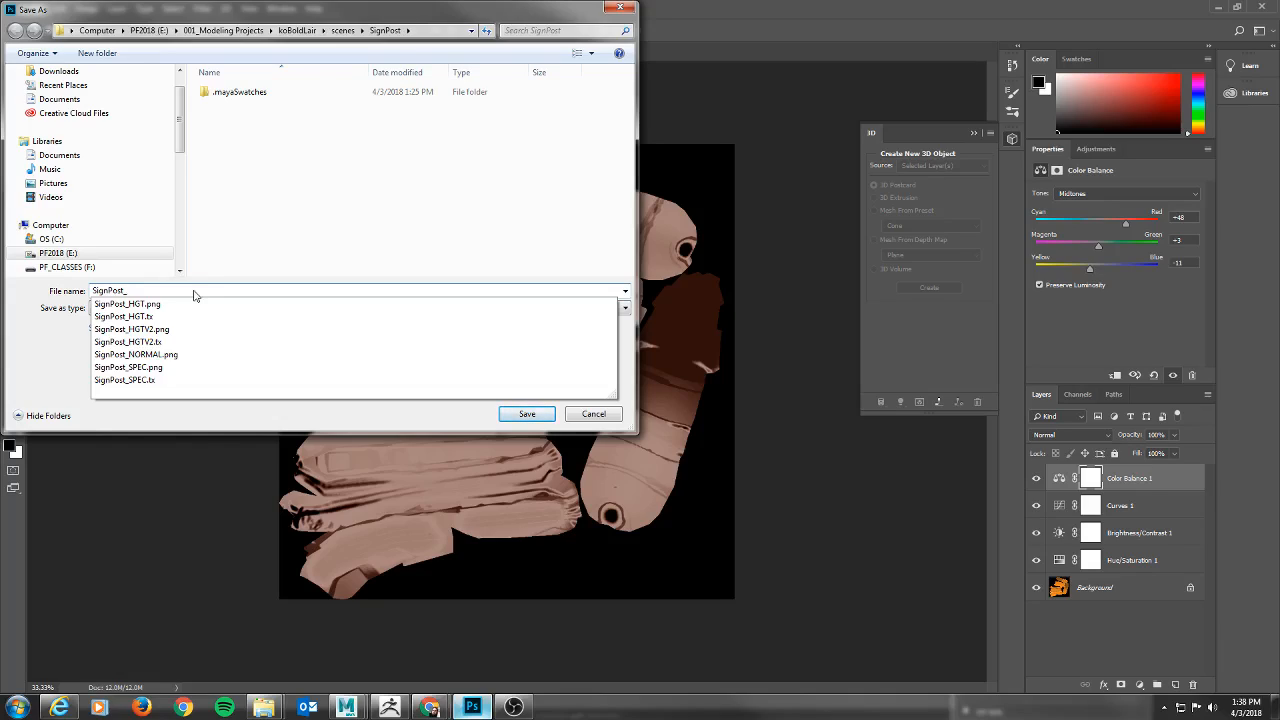
{"action": "type", "text": "SpecColor"}
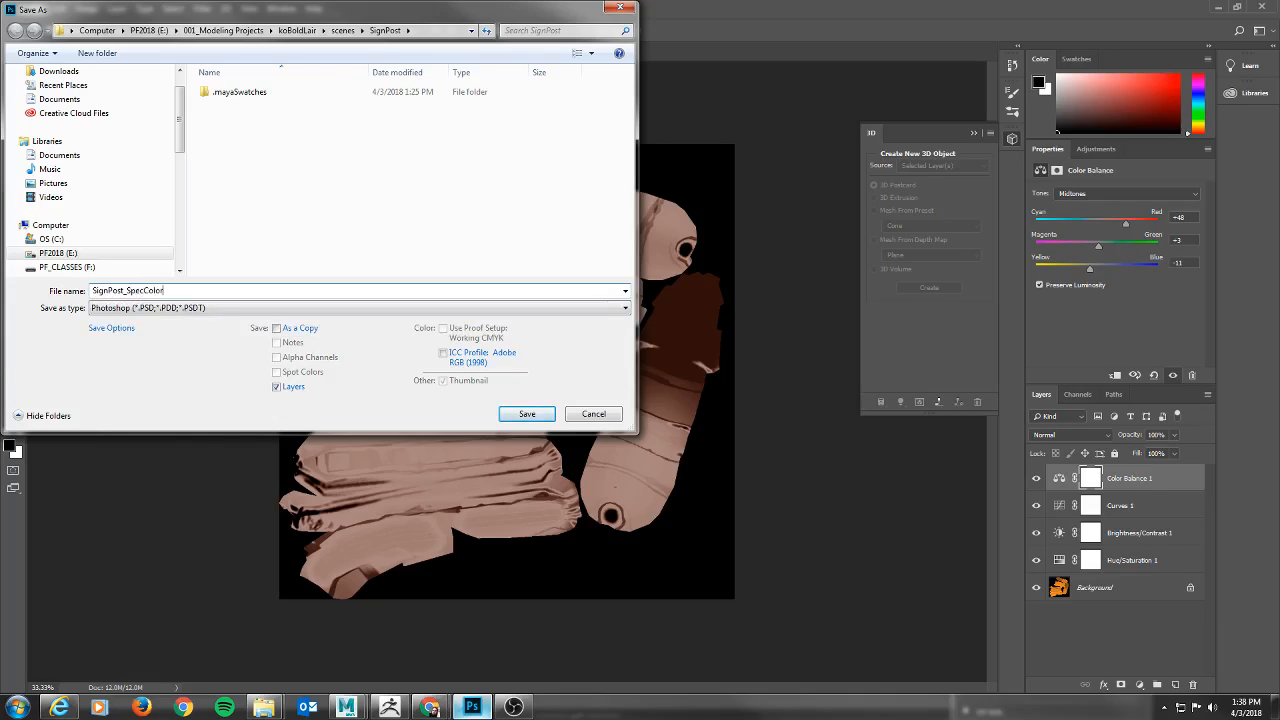
{"action": "key", "text": "Return"}
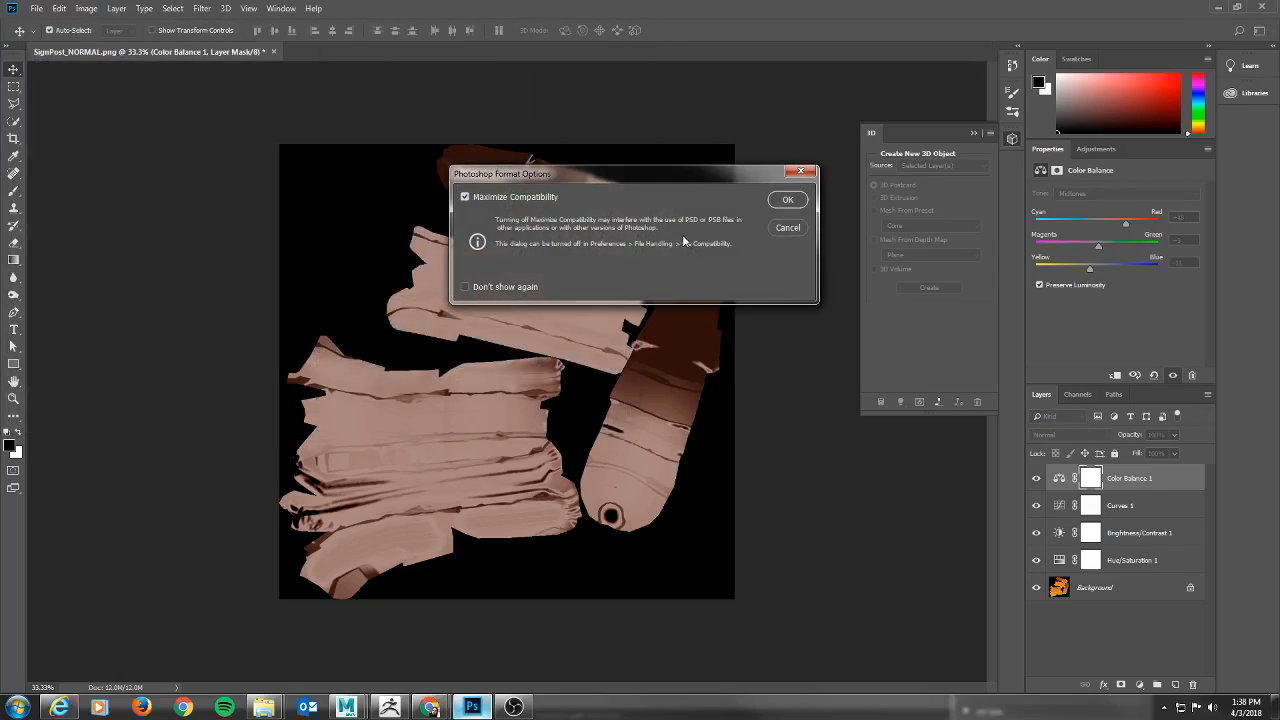
{"action": "left_click", "coordinate": [785, 228]}
Save the tinted texture as a BMP named SignPost_SPECCOLOR in the SignPost folder, accepting the BMP options.
{"action": "left_click", "coordinate": [36, 8]}
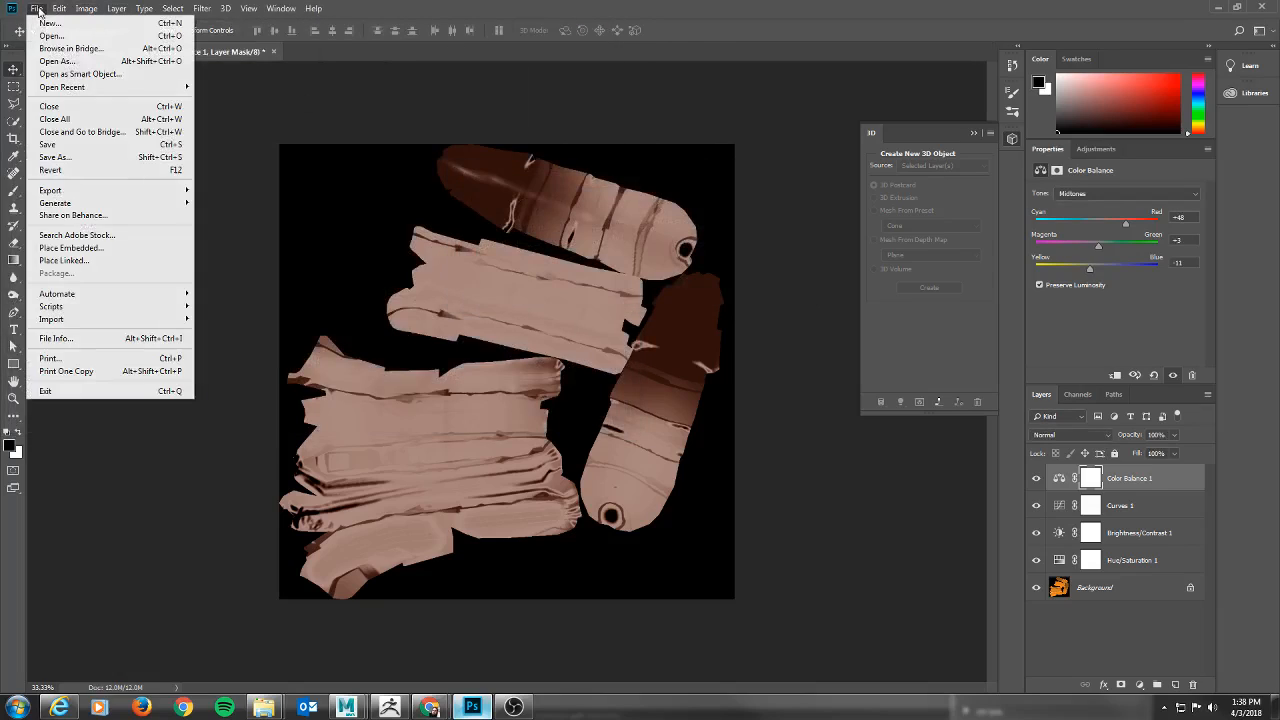
{"action": "left_click", "coordinate": [67, 158]}
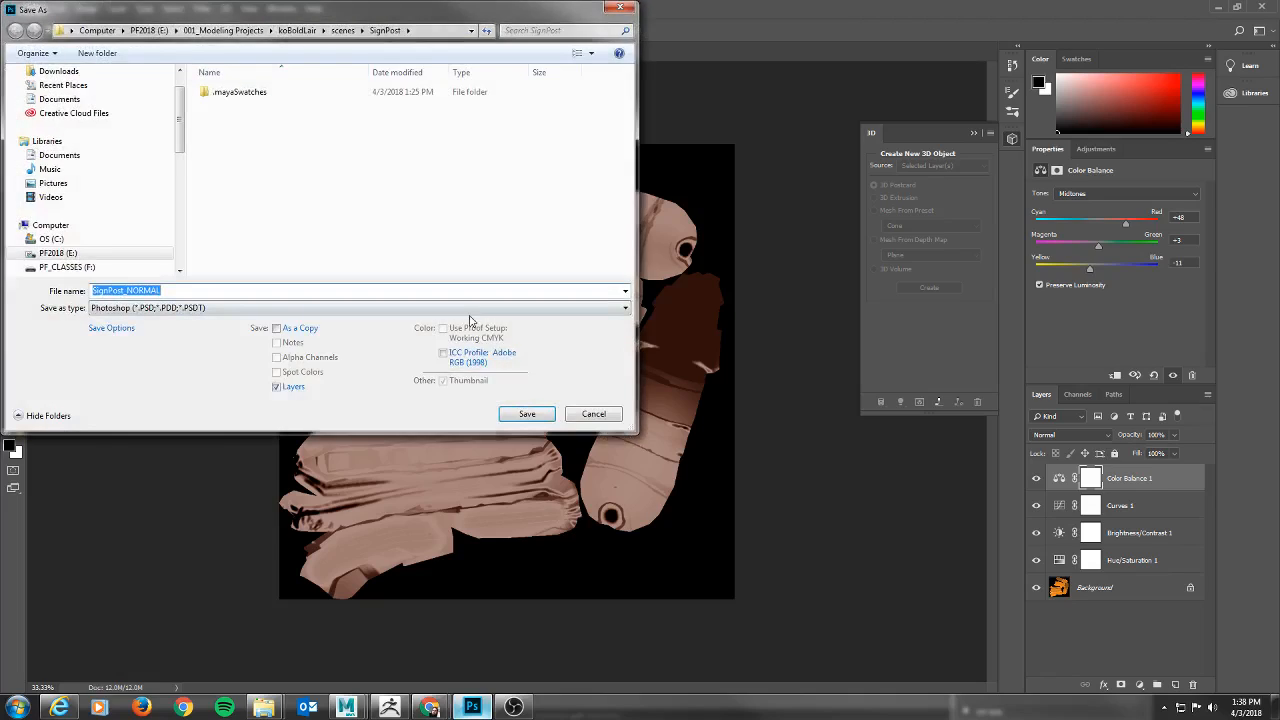
{"action": "left_click", "coordinate": [377, 310]}
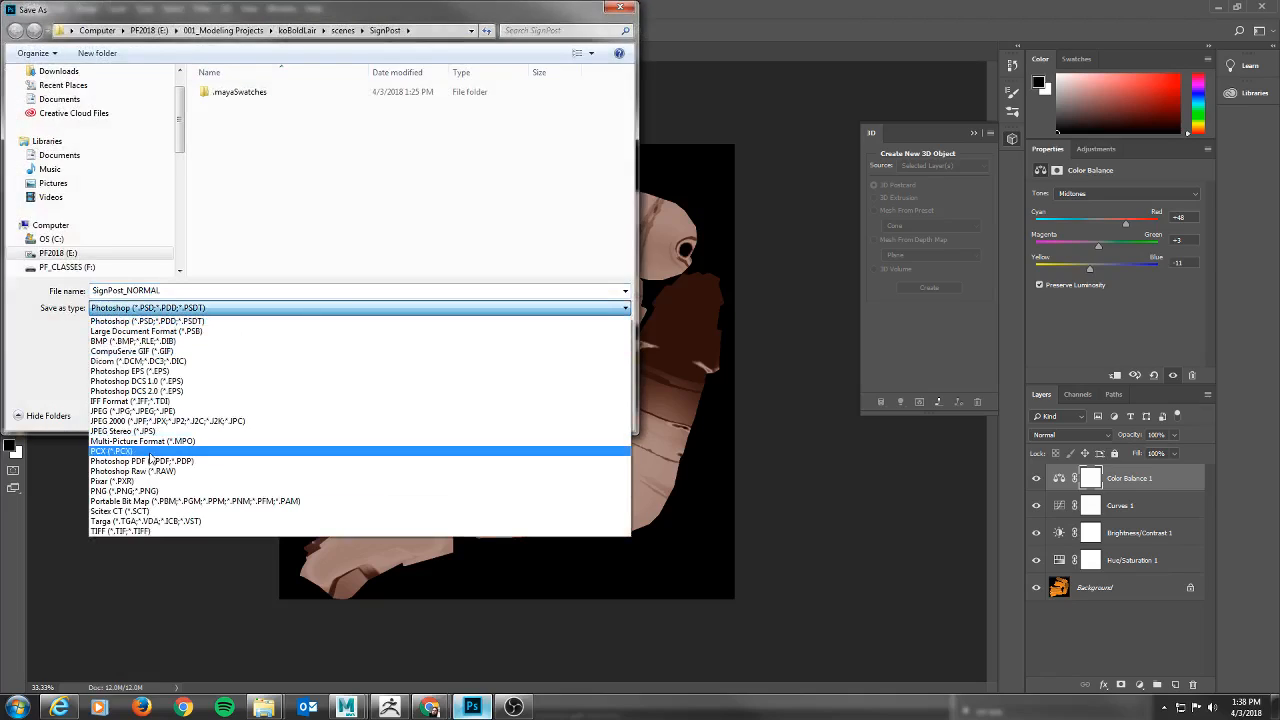
{"action": "left_click", "coordinate": [160, 491]}
{"action": "left_click", "coordinate": [165, 290]}
{"action": "left_click", "coordinate": [177, 289]}
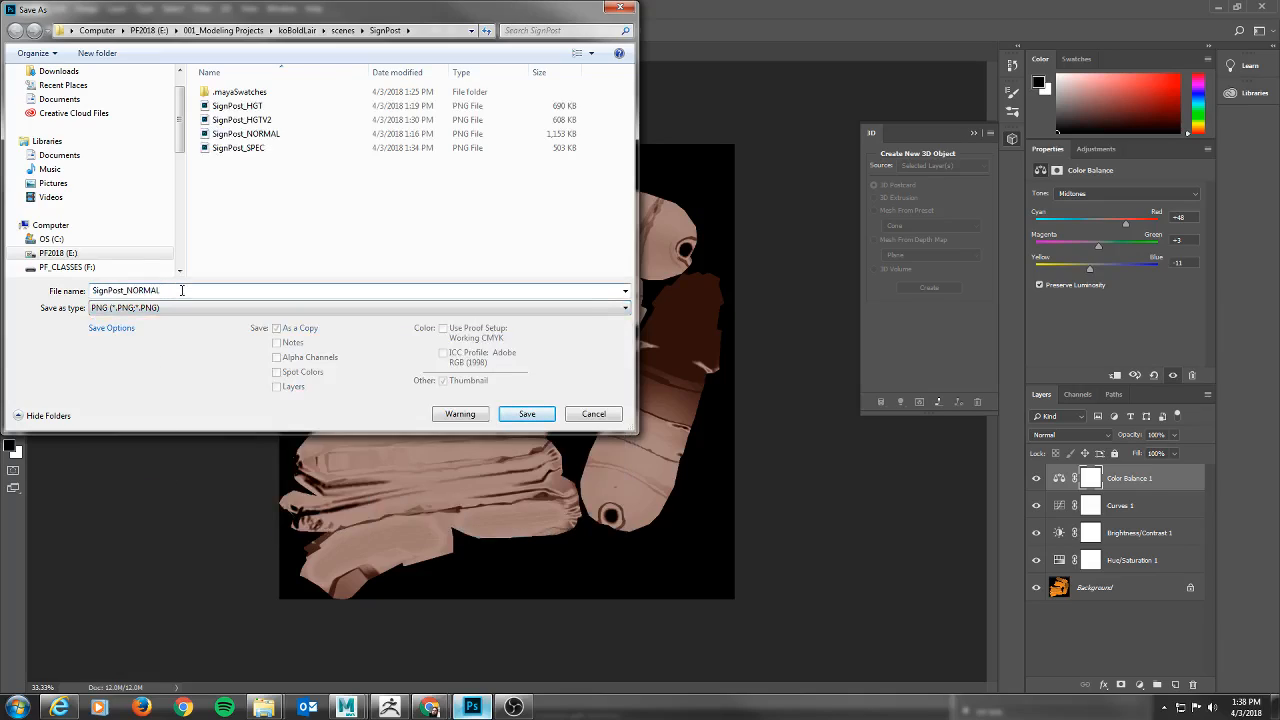
{"action": "left_click", "coordinate": [183, 310]}
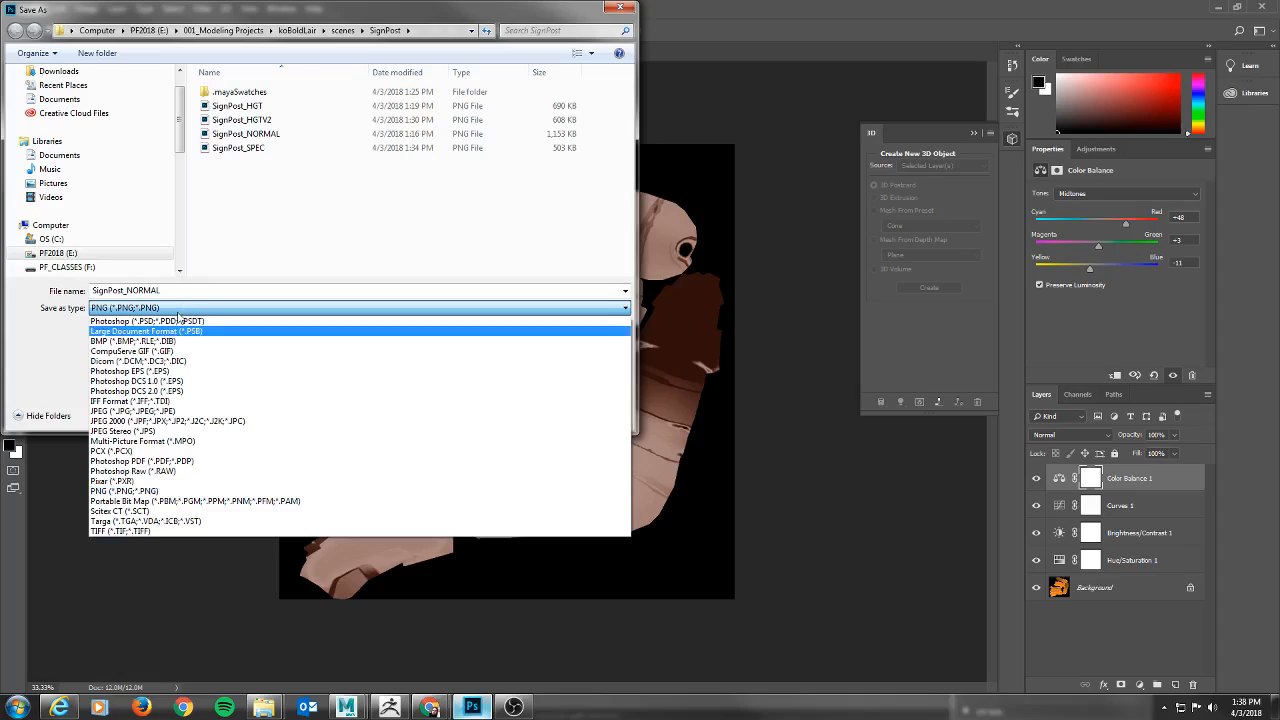
{"action": "left_click", "coordinate": [176, 341]}
{"action": "left_click", "coordinate": [172, 290]}
{"action": "left_click_drag", "start_coordinate": [172, 290], "coordinate": [127, 291]}
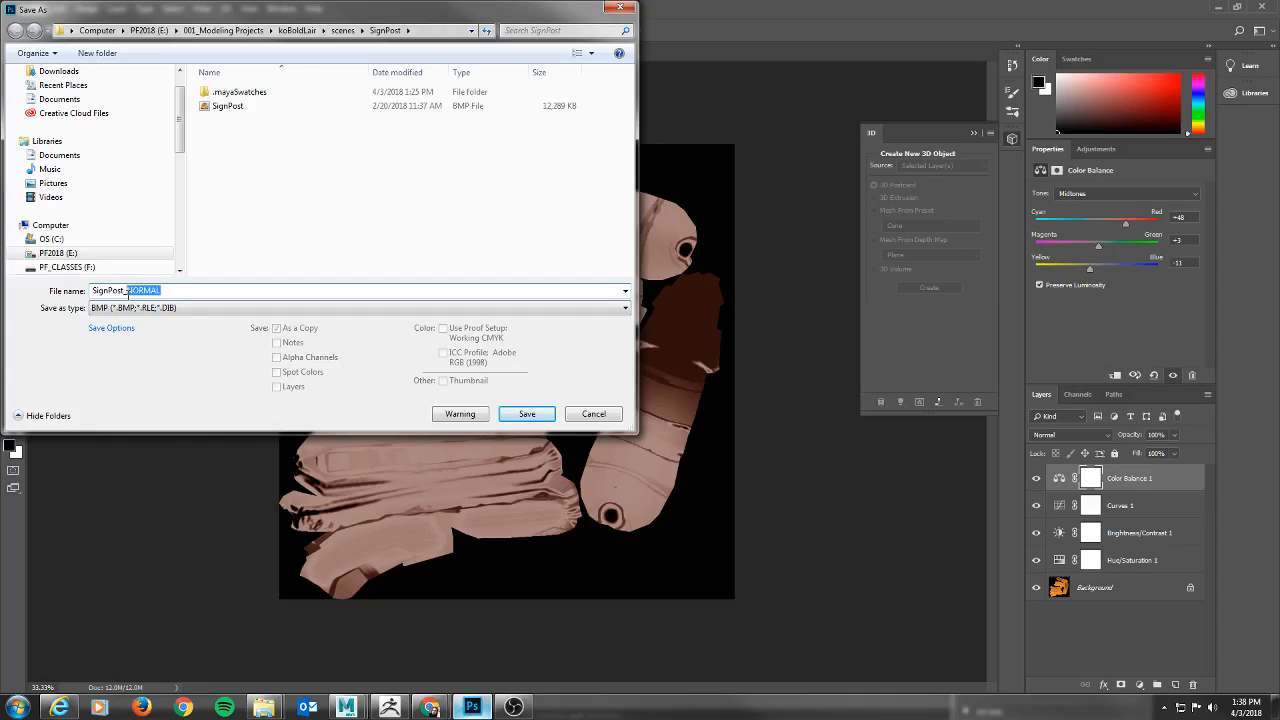
{"action": "type", "text": "S"}
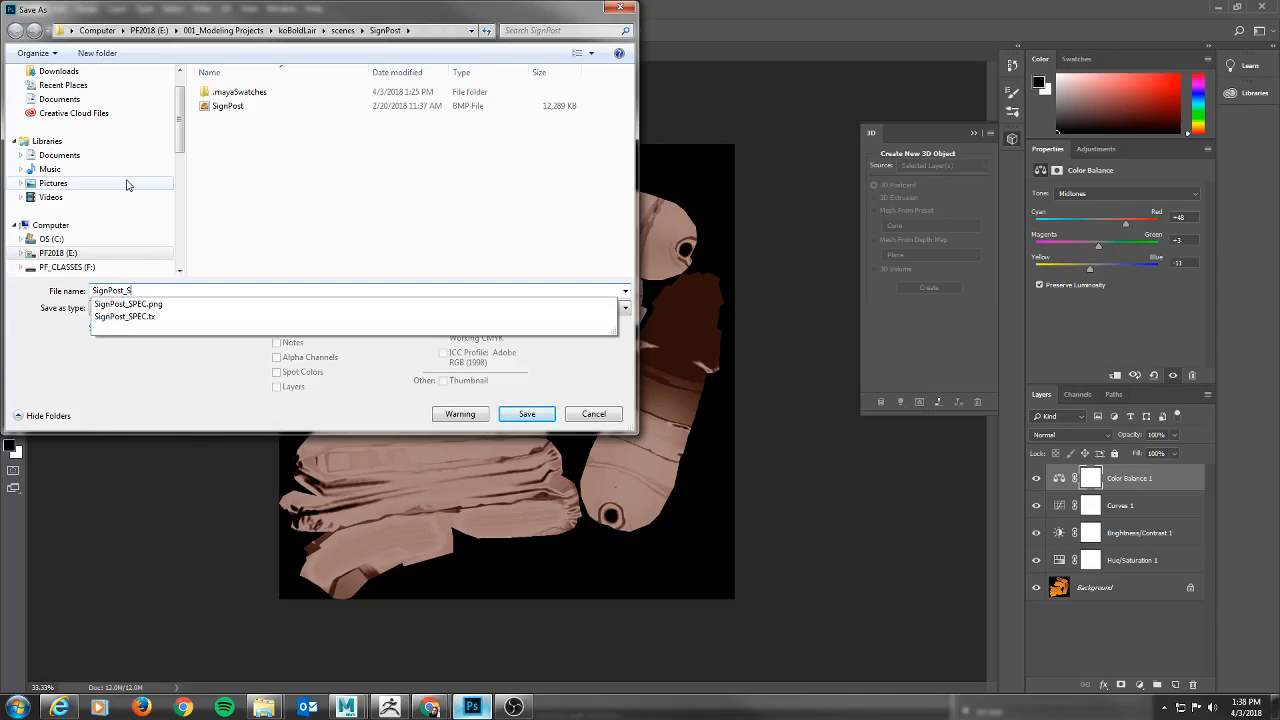
{"action": "type", "text": "PECCOLOR"}
{"action": "key", "text": "Return"}
{"action": "left_click", "coordinate": [710, 200]}
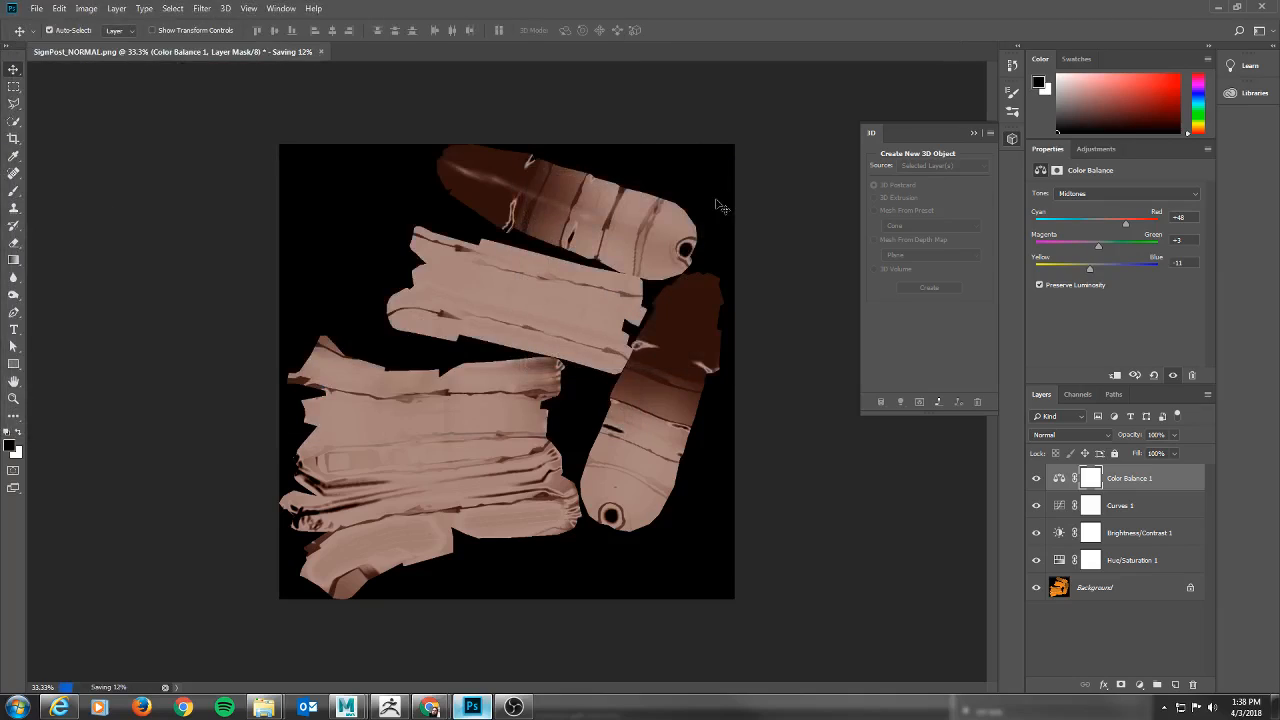
Switch to Maya, move the signpost farther back across the lair floor, and stop the running Arnold render.
{"action": "left_click", "coordinate": [1219, 7]}
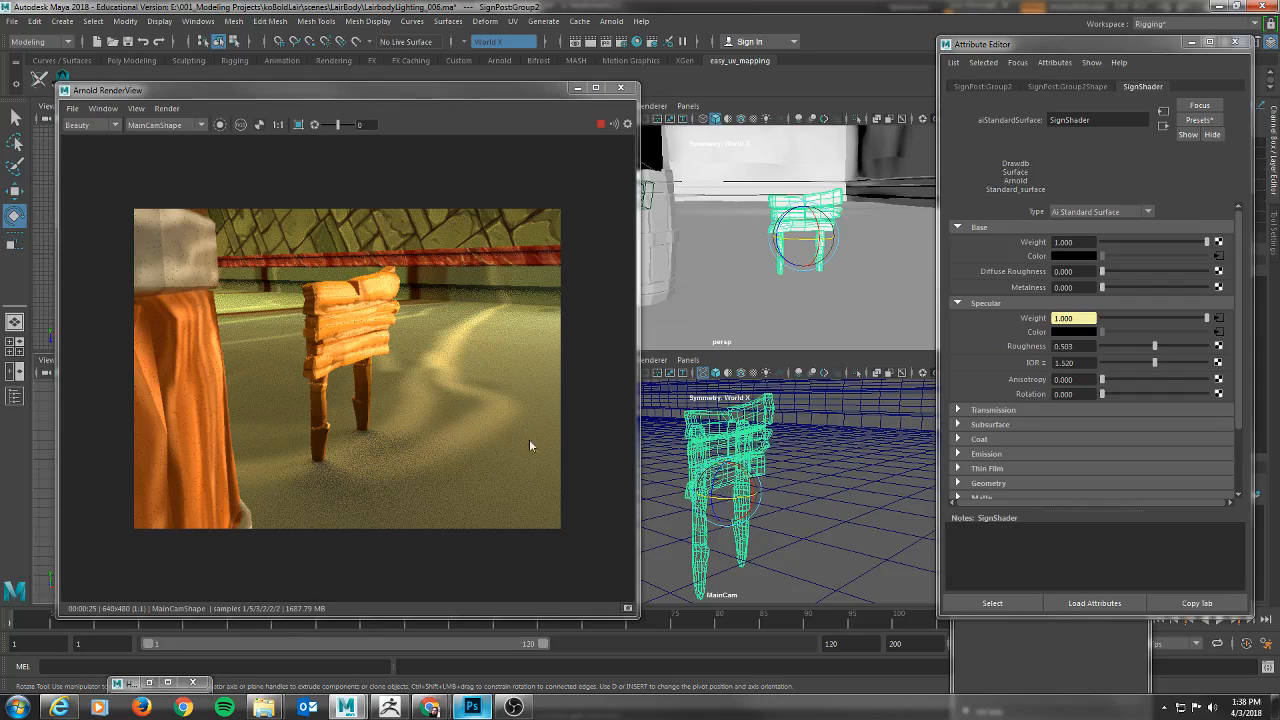
{"action": "key", "text": "w"}
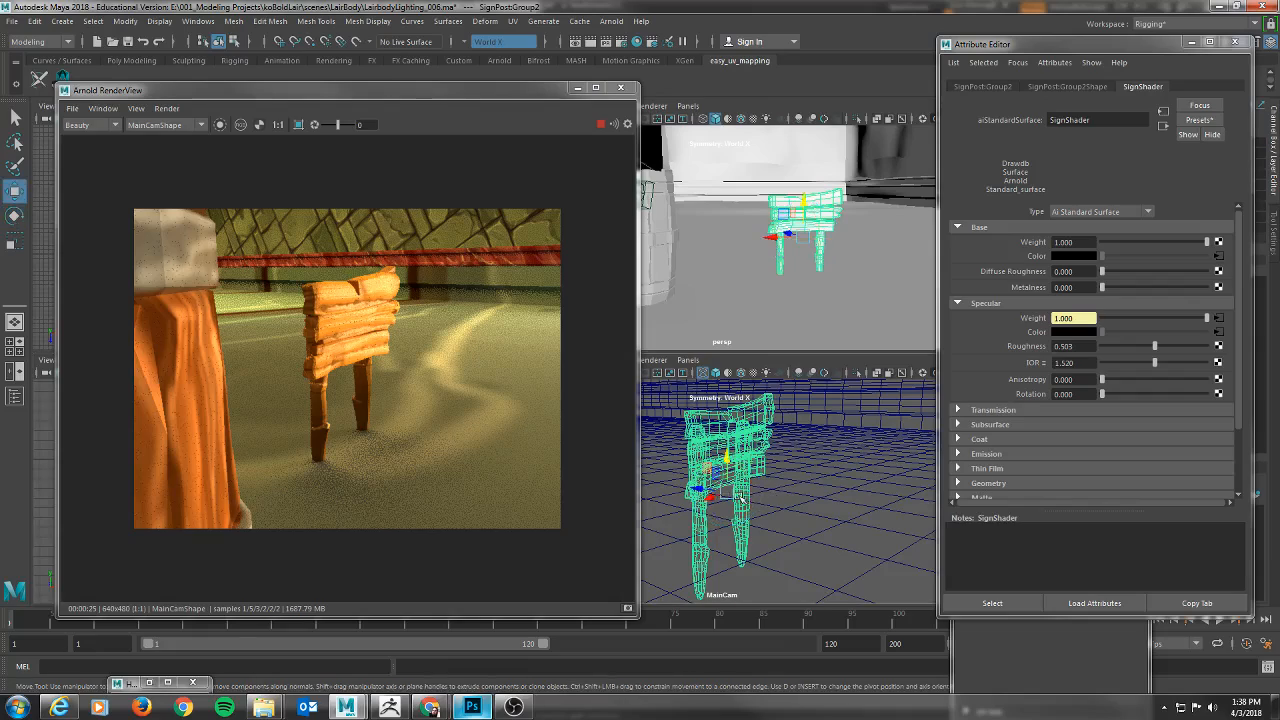
{"action": "left_click_drag", "start_coordinate": [724, 494], "coordinate": [831, 458]}
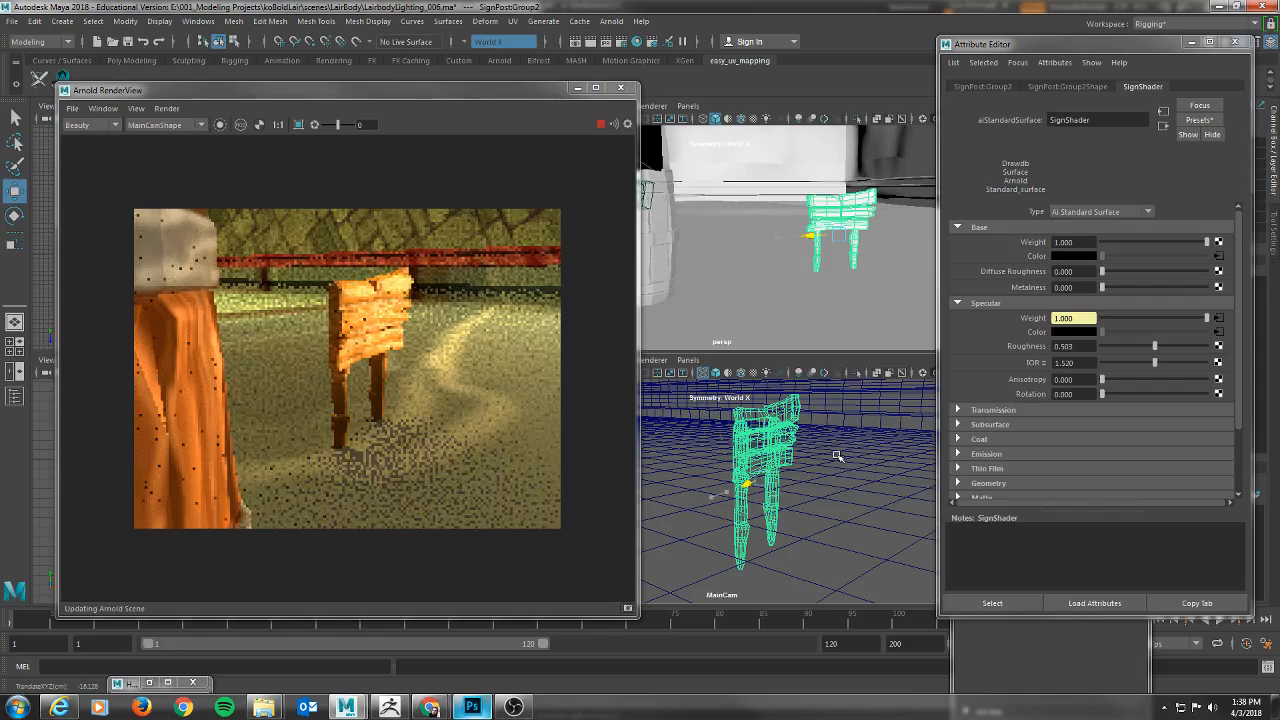
{"action": "left_click", "coordinate": [602, 125]}
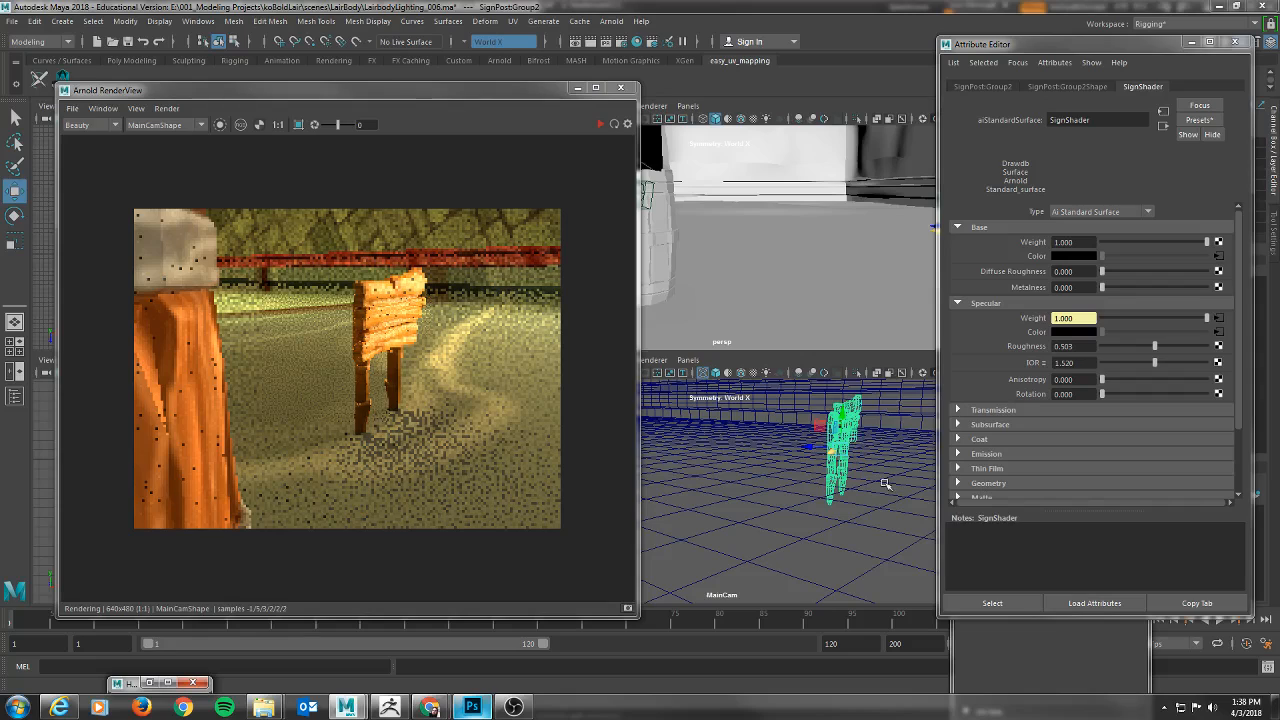
Reframe the MainCam view on the signpost and restart the Arnold render.
{"action": "key", "text": "f"}
{"action": "left_click_drag", "start_coordinate": [791, 452], "coordinate": [859, 465], "text": "alt"}
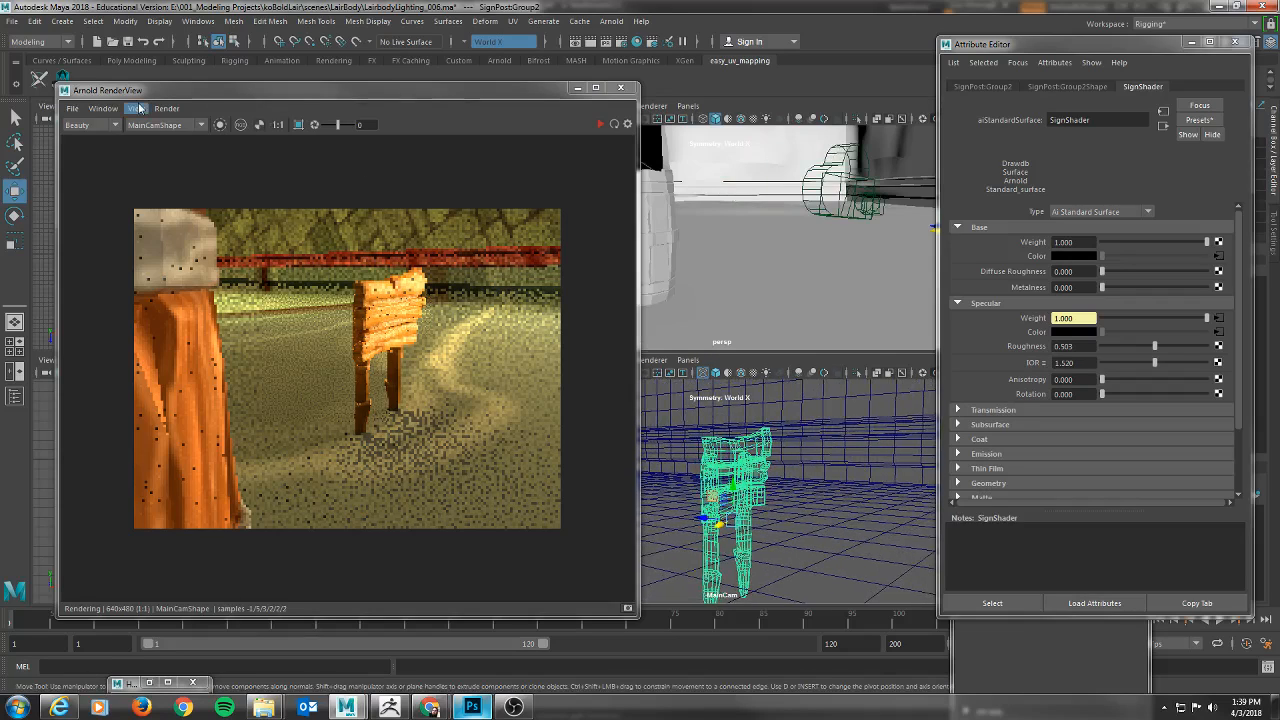
{"action": "left_click", "coordinate": [599, 124]}
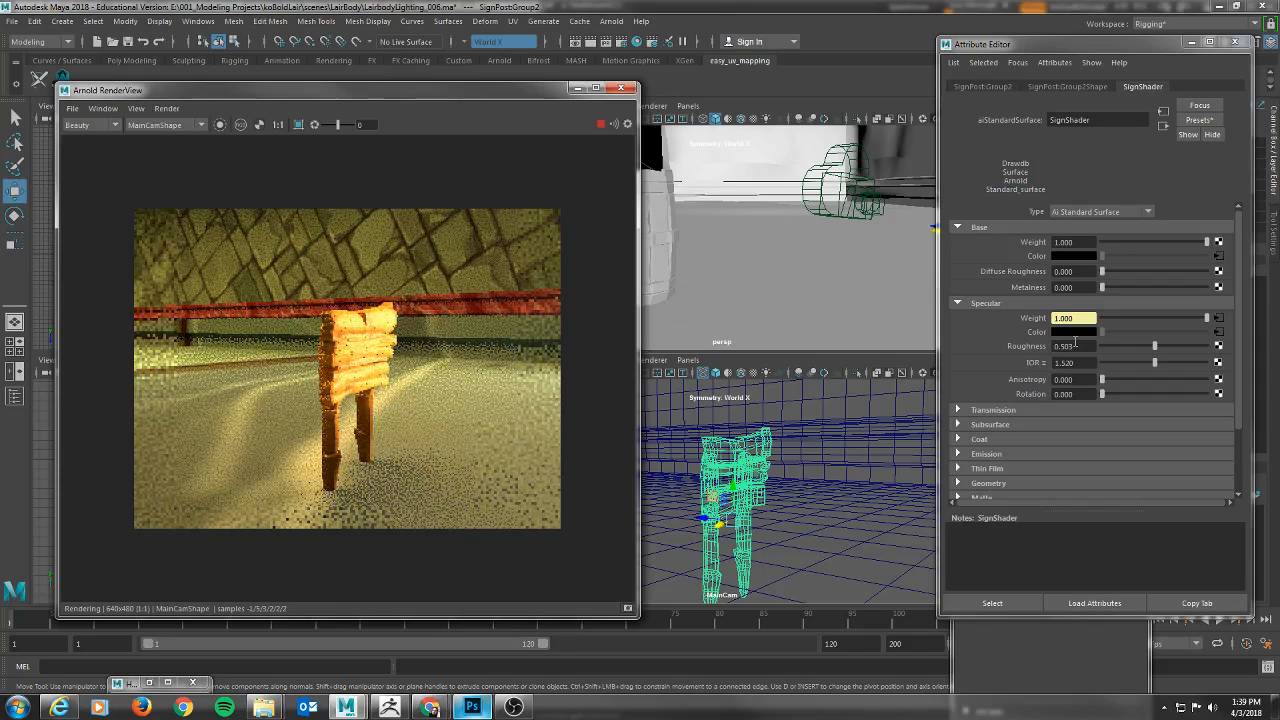
Replace the image of the specular color's File texture with SignPost_SPECCOLOR.bmp, and return to SignShader's attributes.
{"action": "left_click", "coordinate": [1216, 332]}
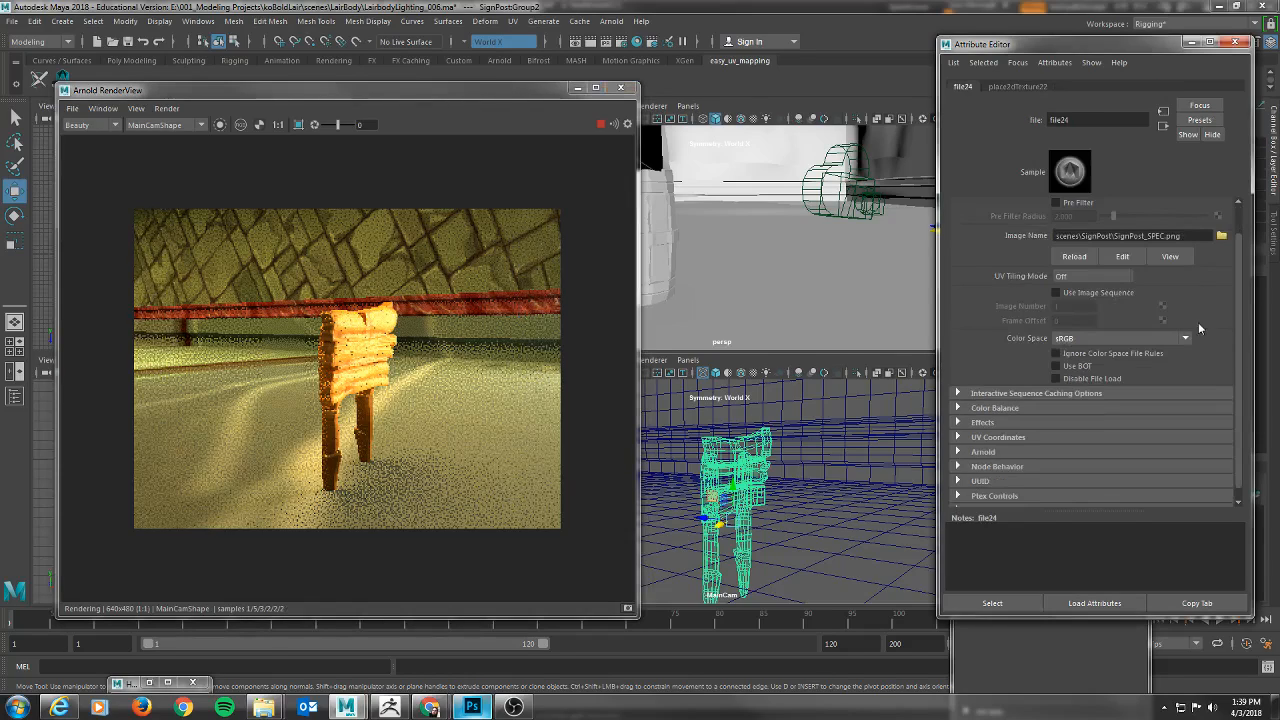
{"action": "left_click", "coordinate": [1221, 236]}
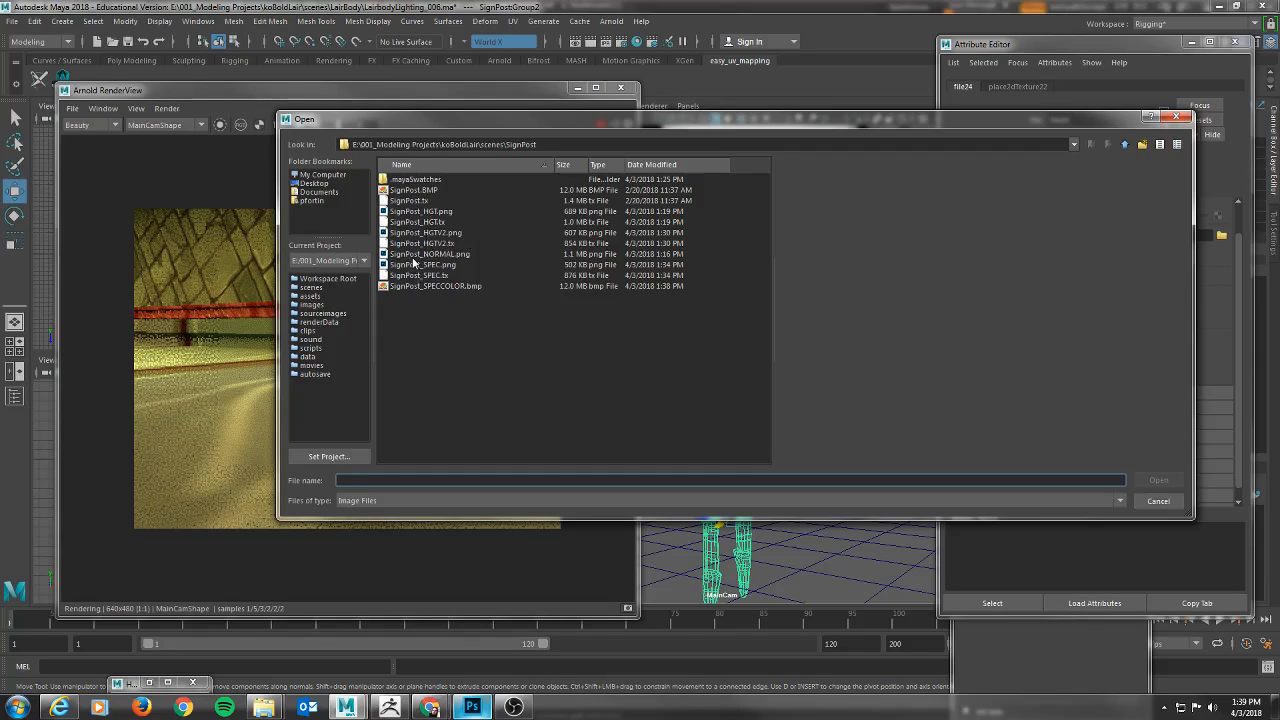
{"action": "left_click", "coordinate": [403, 287]}
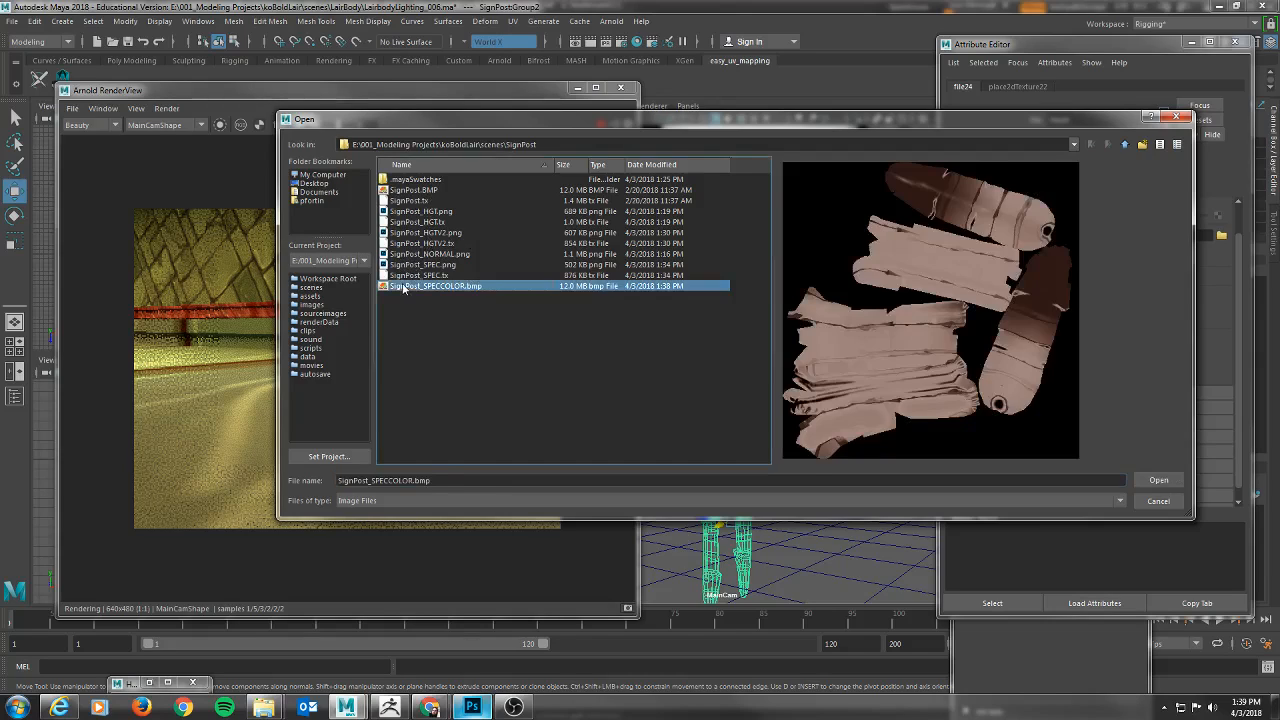
{"action": "double_click", "coordinate": [403, 287]}
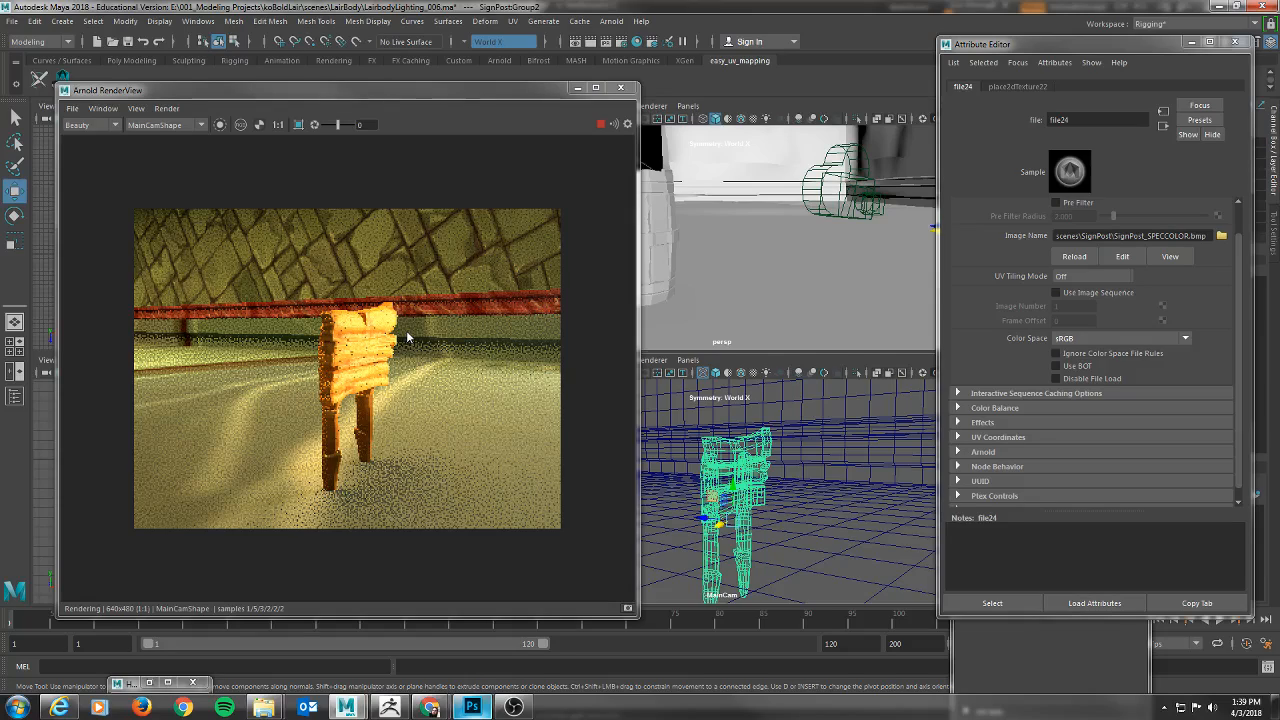
{"action": "left_click", "coordinate": [345, 349]}
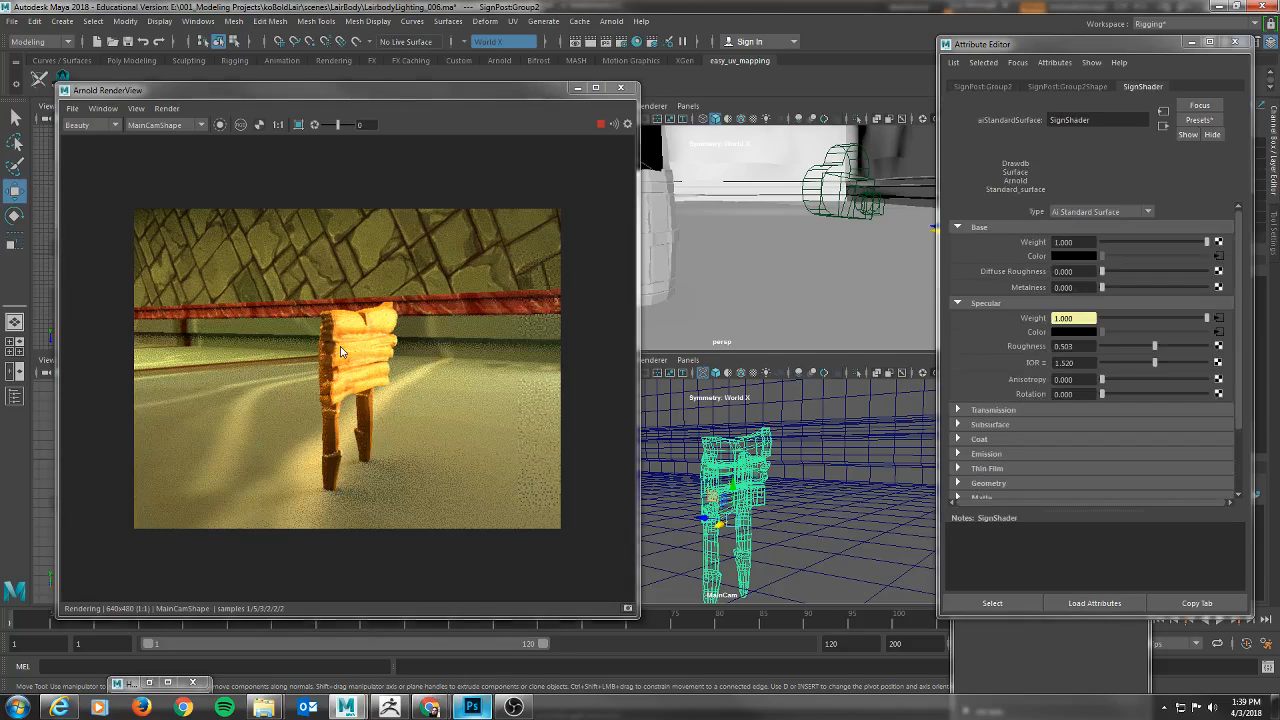
Set SignShader's specular roughness to 0.2.
{"action": "left_click", "coordinate": [1070, 346]}
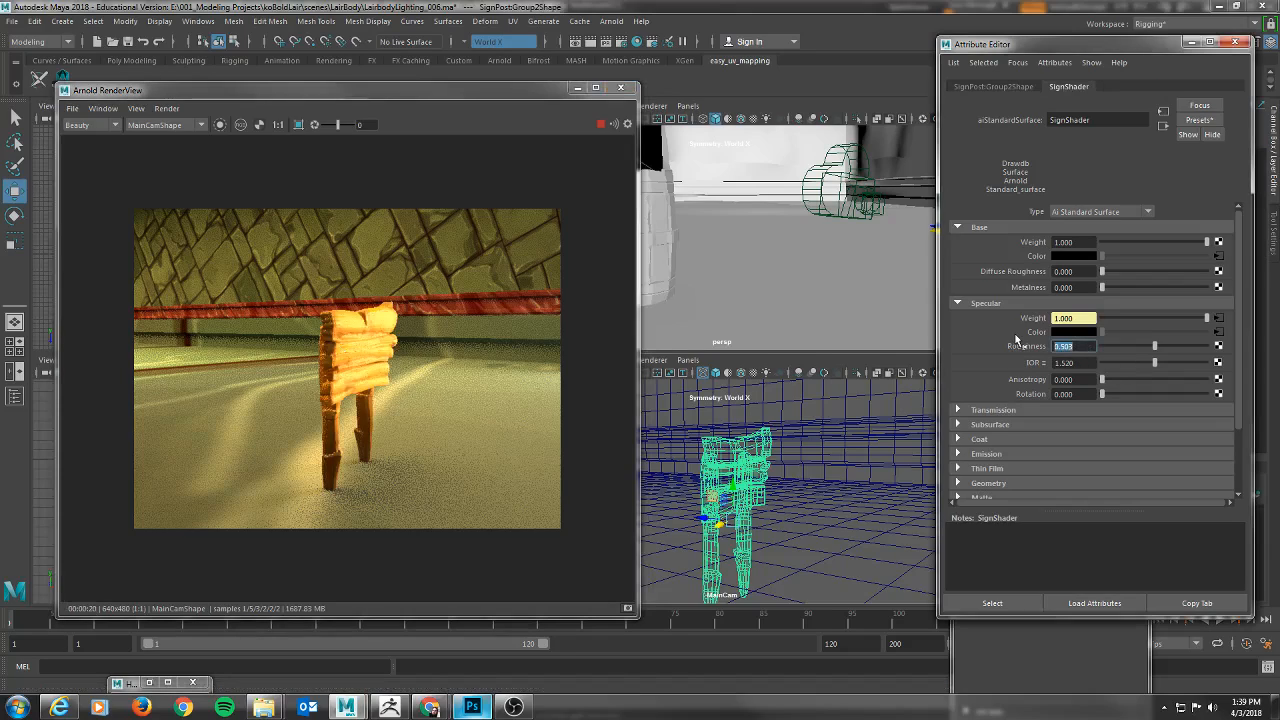
{"action": "key", "text": "BackSpace"}
{"action": "type", "text": "0.2"}
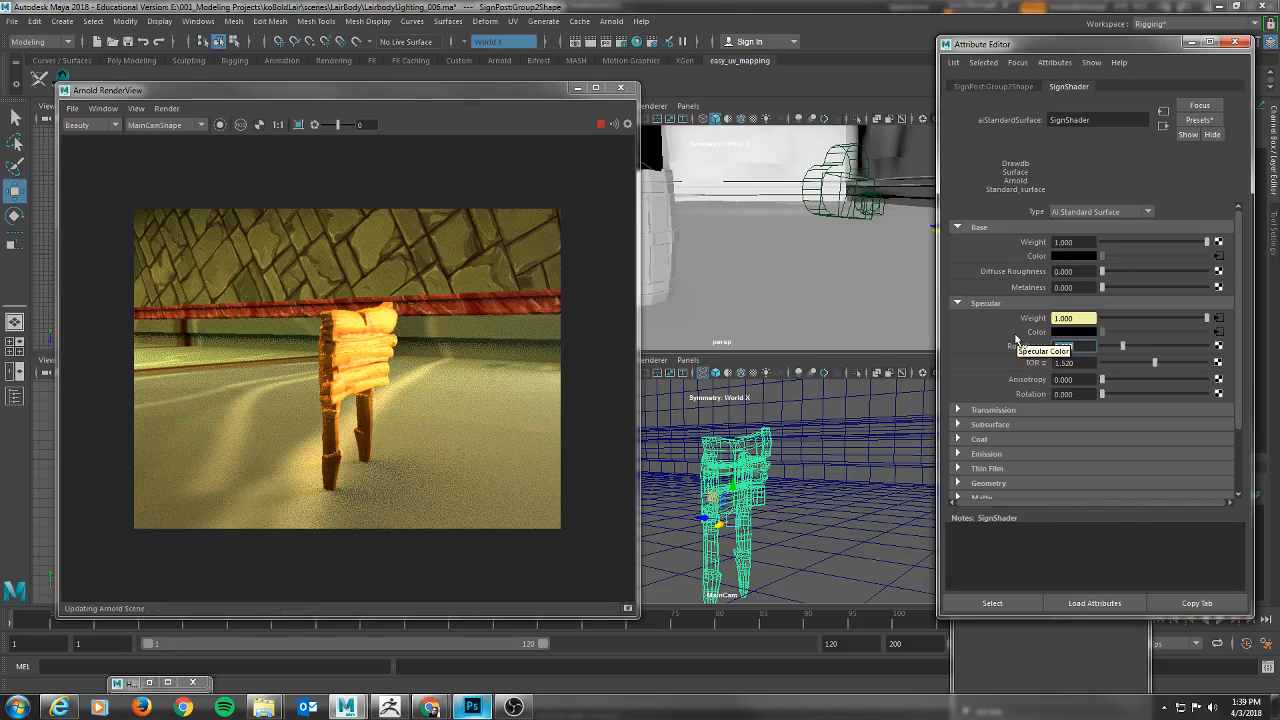
{"action": "key", "text": "Return"}
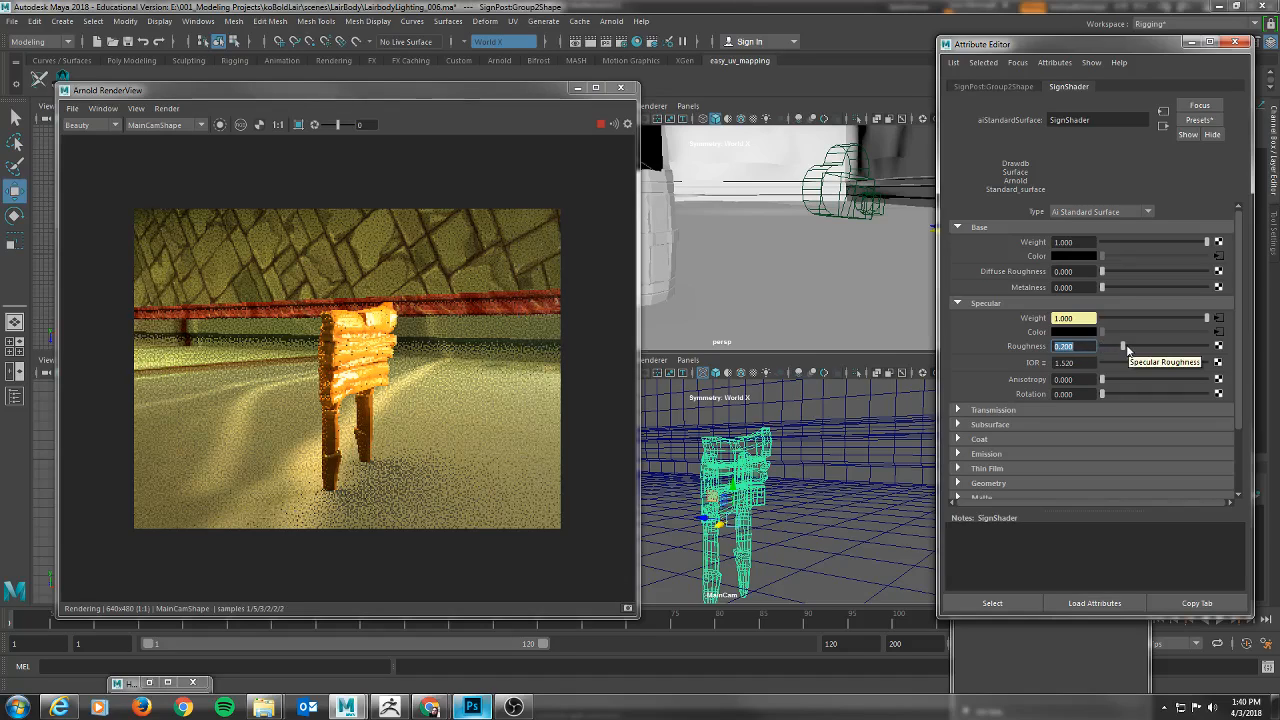
Try higher specular roughness values on SignShader and settle on 0.7.
{"action": "left_click_drag", "start_coordinate": [1123, 346], "coordinate": [1138, 346]}
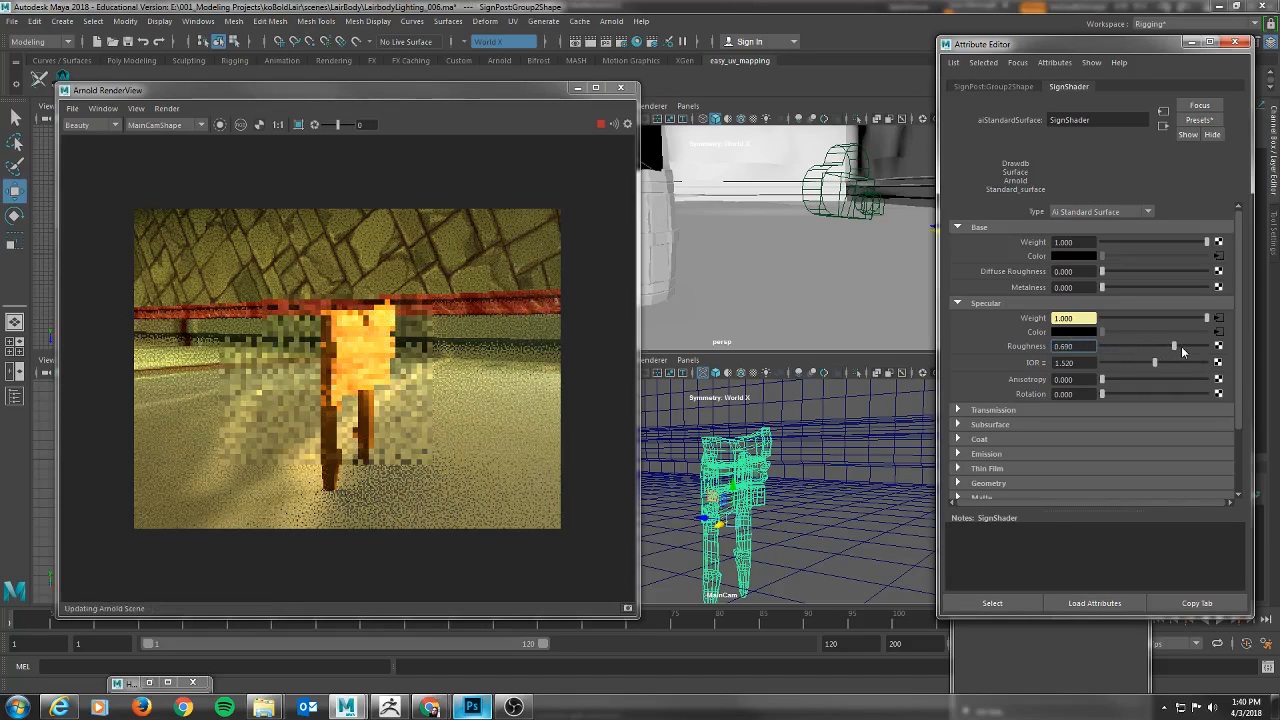
{"action": "left_click", "coordinate": [1181, 346]}
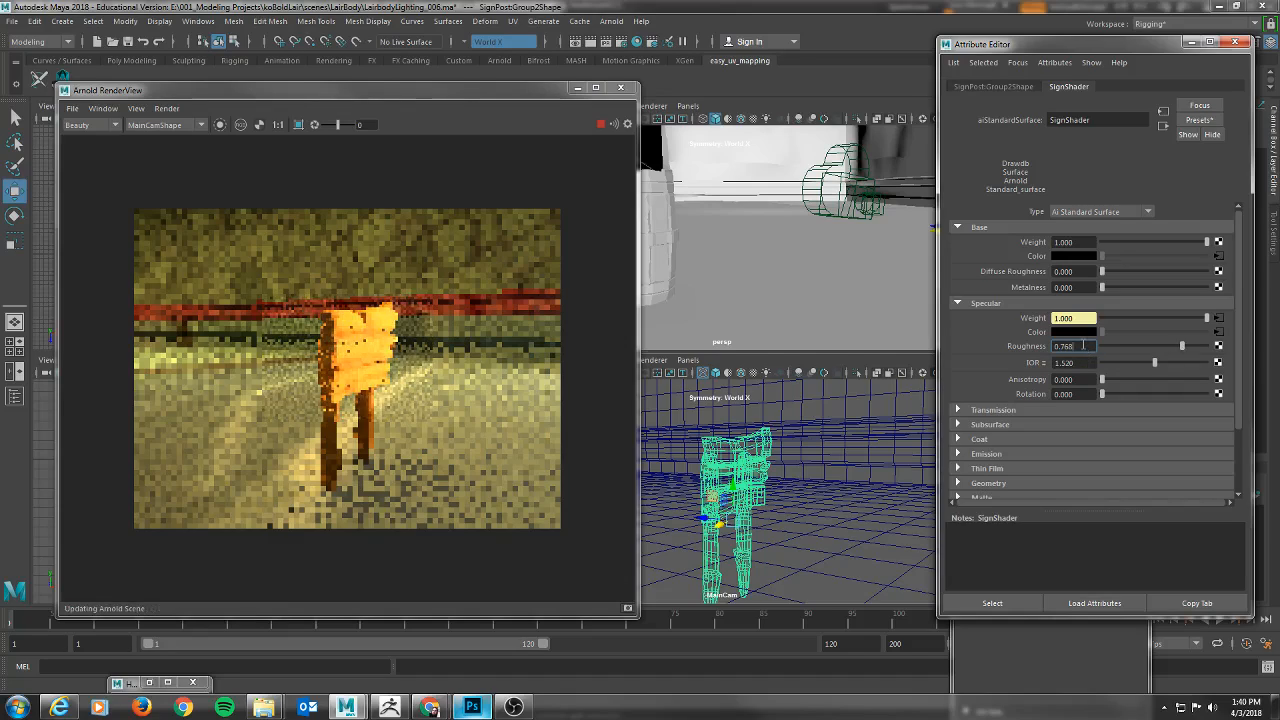
{"action": "left_click_drag", "start_coordinate": [1083, 344], "coordinate": [957, 336]}
{"action": "type", "text": ".7"}
{"action": "key", "text": "Return"}
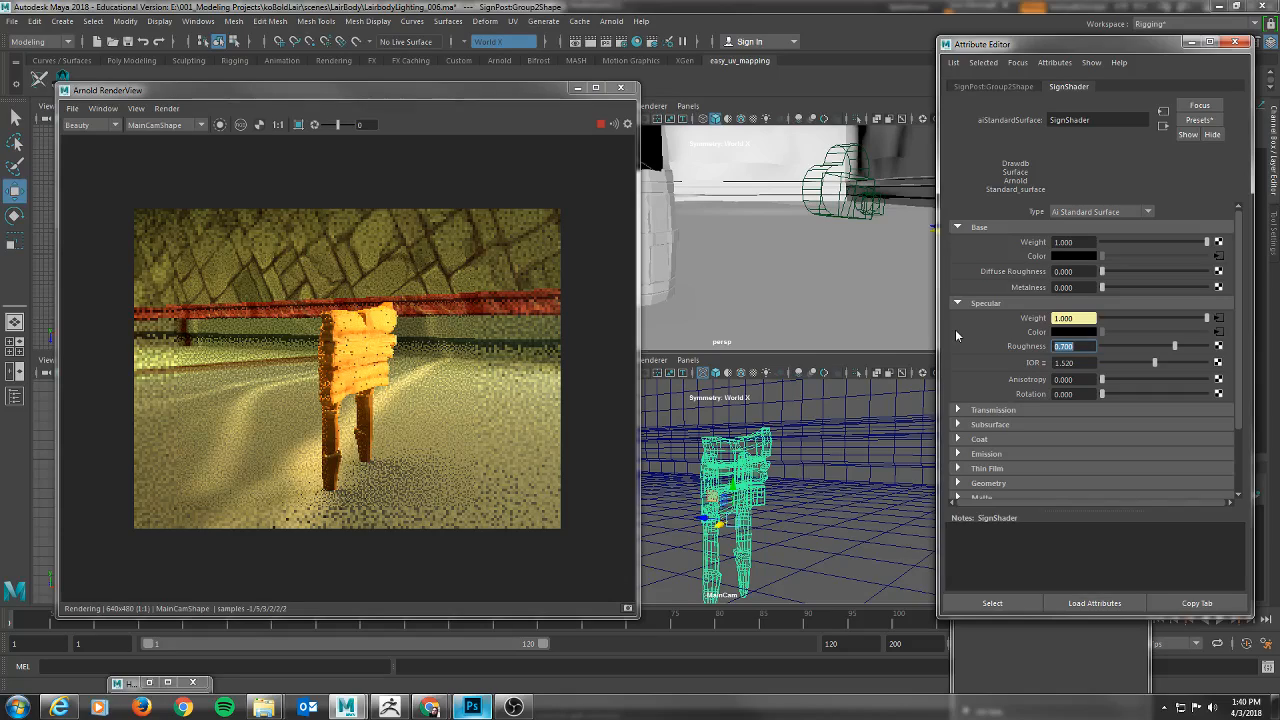
Set SignShader's diffuse roughness to 0.2.
{"action": "left_click_drag", "start_coordinate": [878, 465], "coordinate": [790, 472], "text": "alt"}
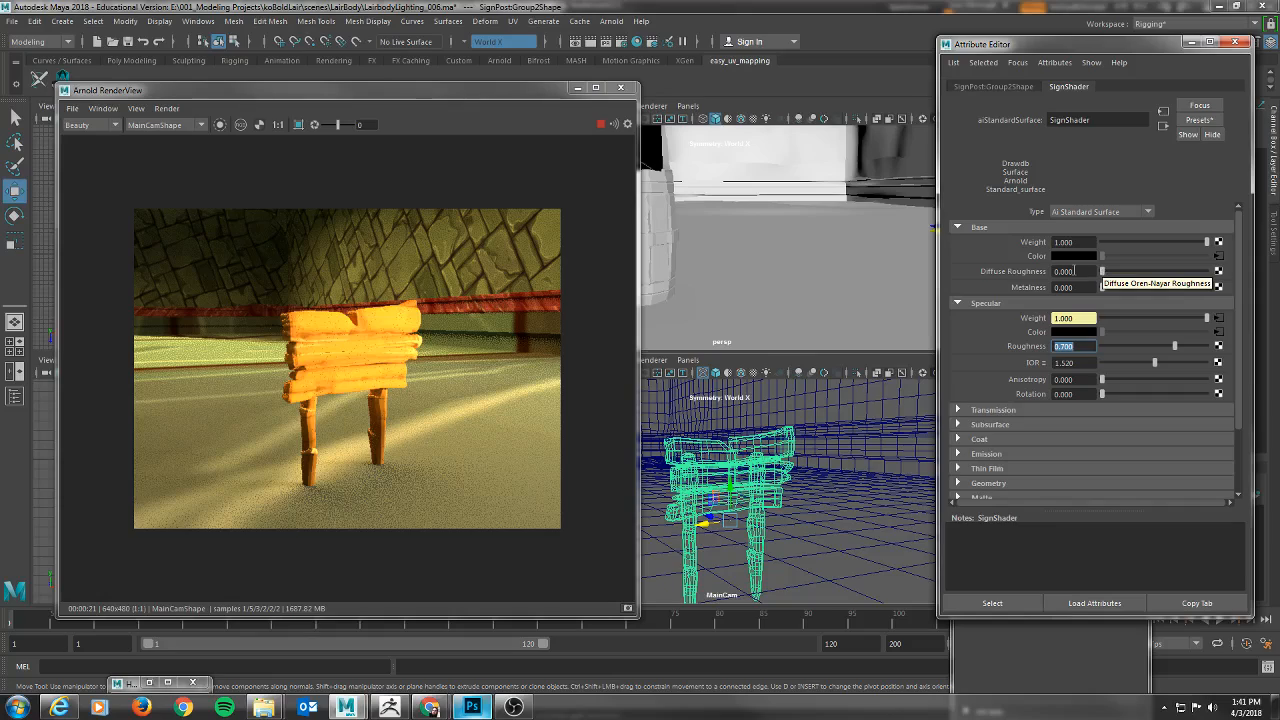
{"action": "left_click_drag", "start_coordinate": [1103, 271], "coordinate": [1120, 273]}
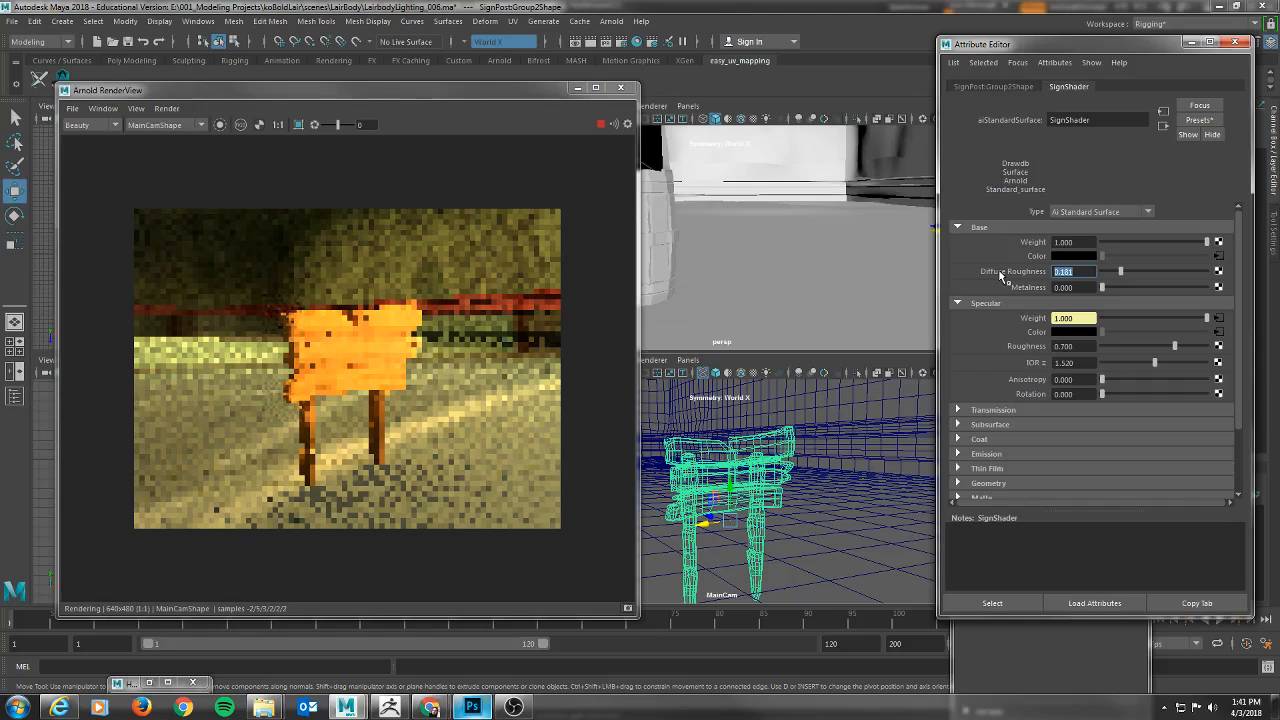
{"action": "type", "text": "0.2"}
{"action": "key", "text": "Return"}
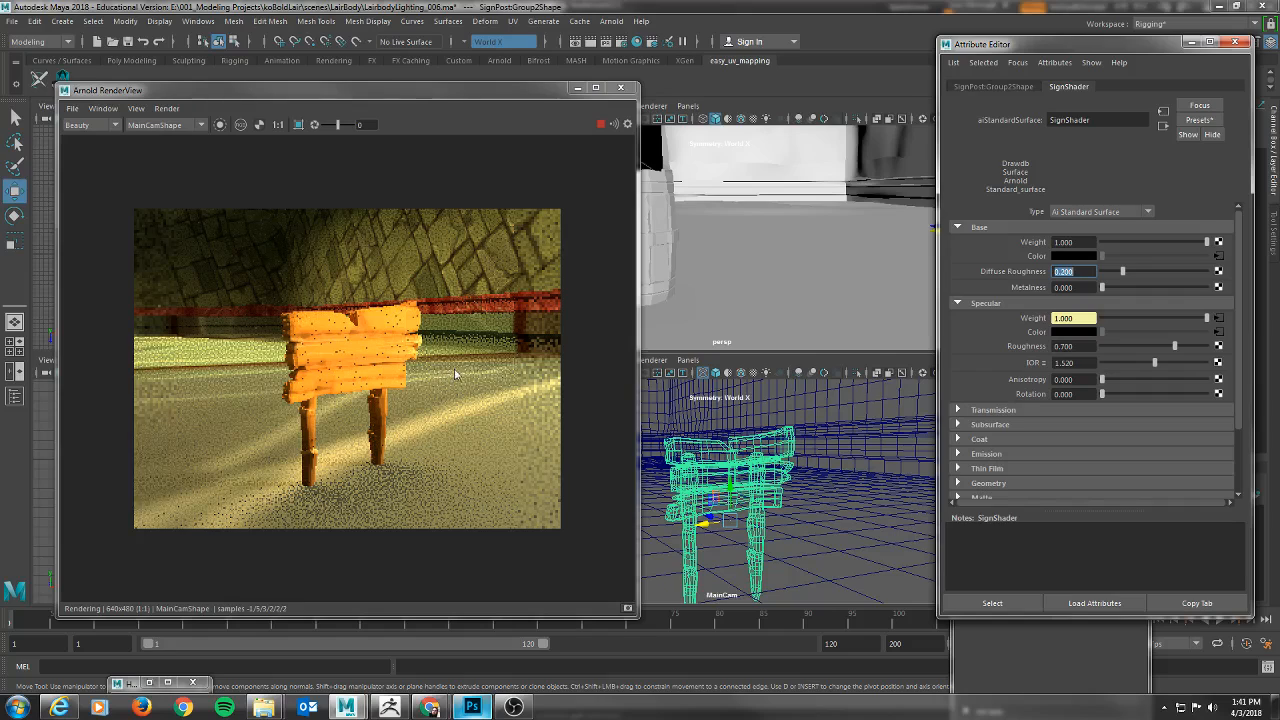
Reframe the signpost closer in the MainCam view and set SignShader's diffuse roughness to 0.5.
{"action": "left_click_drag", "start_coordinate": [458, 374], "coordinate": [426, 376]}
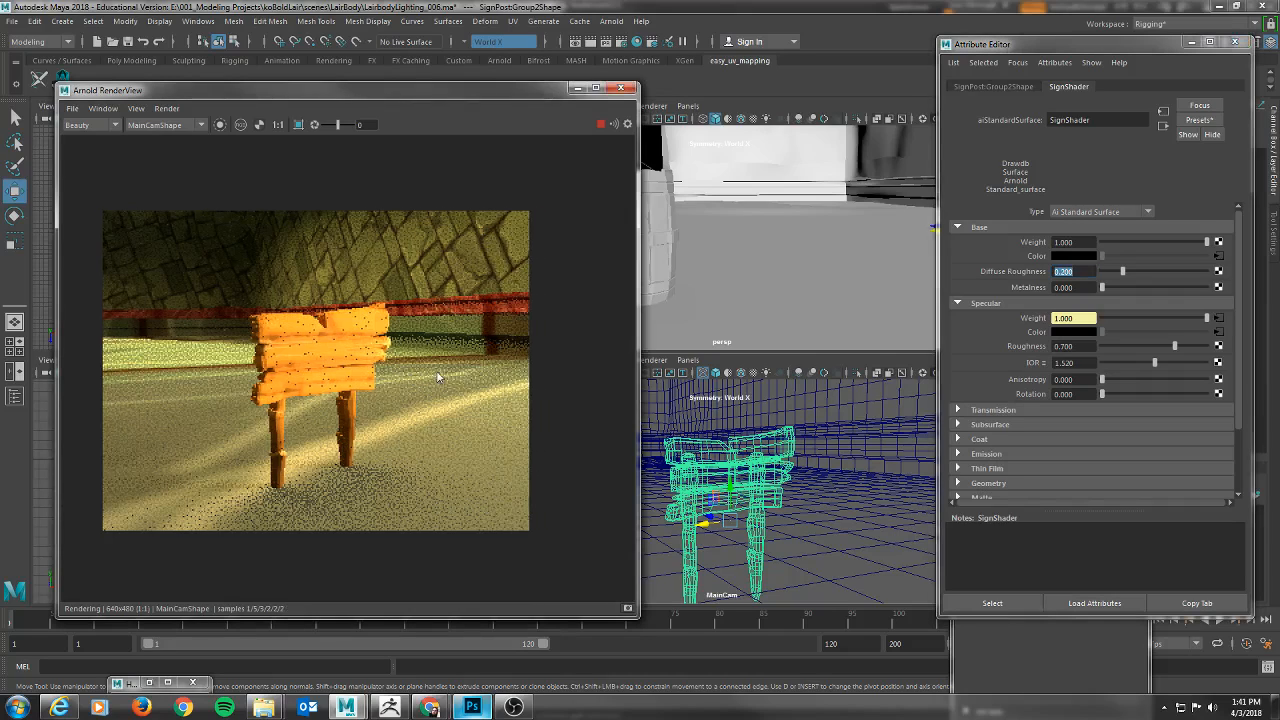
{"action": "mouse_move", "coordinate": [789, 509]}
{"action": "left_mouse_down", "text": "alt"}
{"action": "mouse_move", "coordinate": [798, 515]}
{"action": "mouse_move", "coordinate": [740, 517]}
{"action": "mouse_move", "coordinate": [768, 505]}
{"action": "left_mouse_up", "text": "alt"}
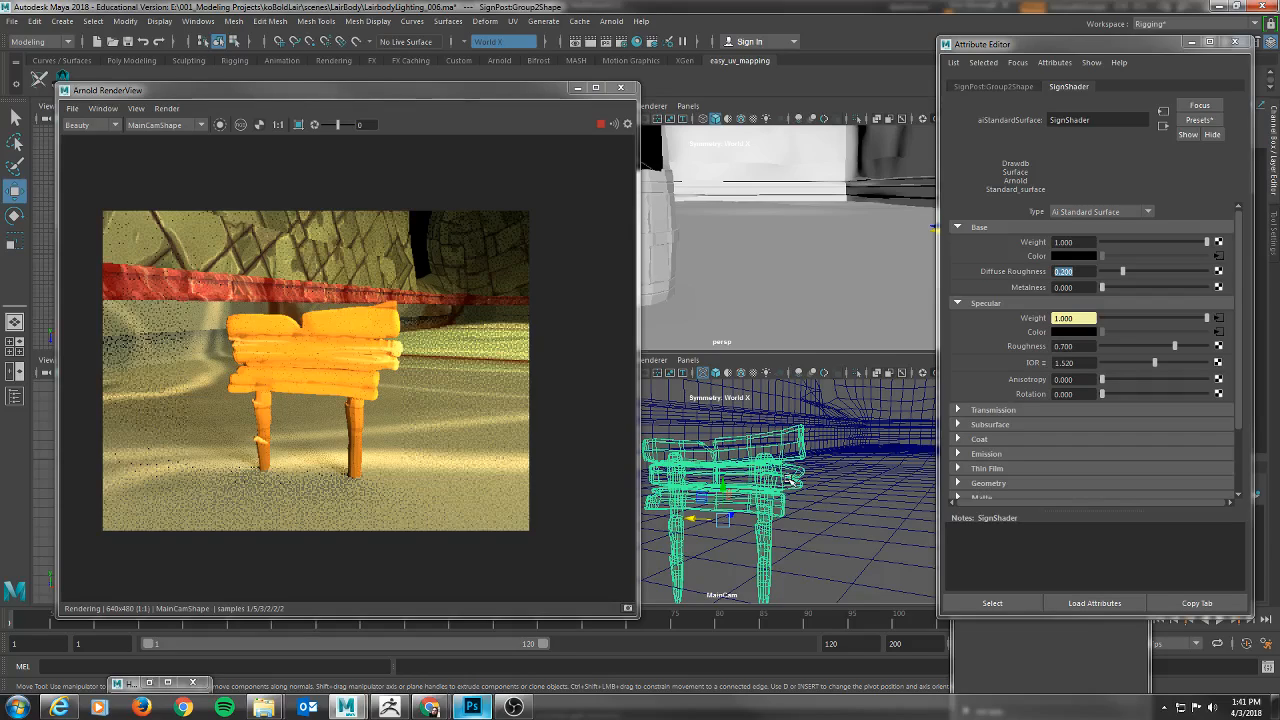
{"action": "left_click_drag", "start_coordinate": [790, 481], "coordinate": [849, 473], "text": "alt"}
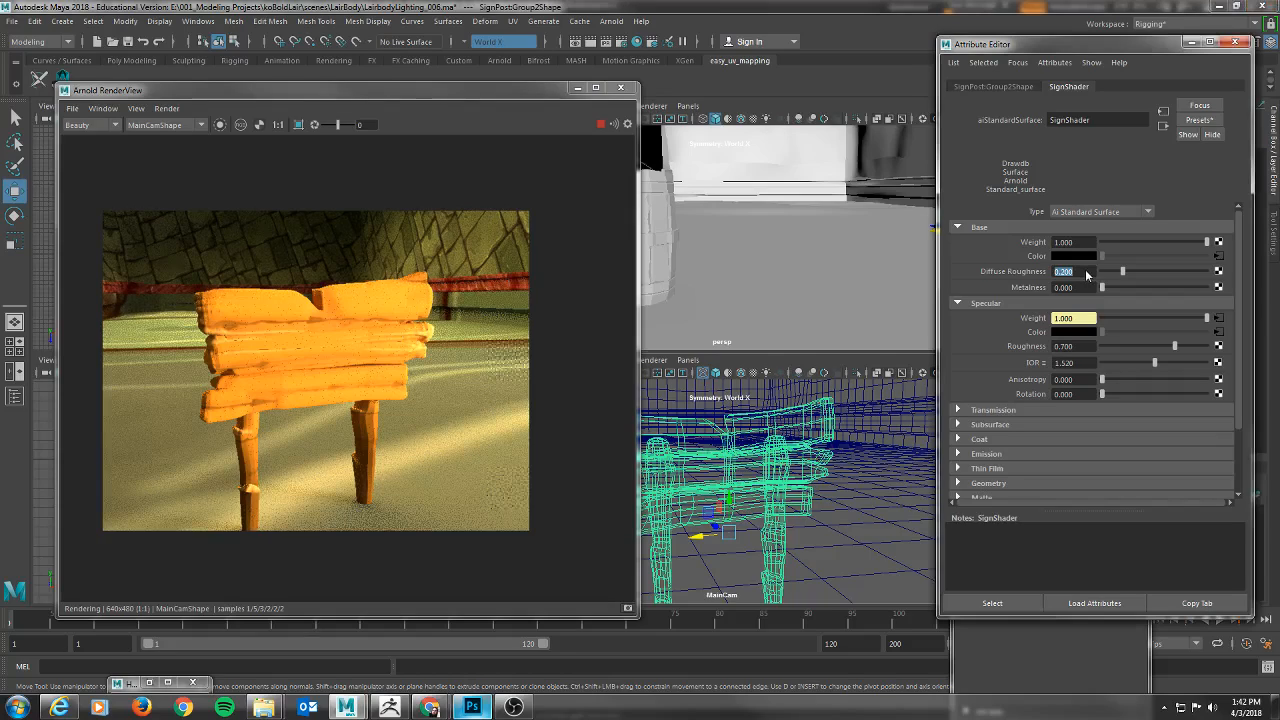
{"action": "type", "text": "0.5"}
{"action": "key", "text": "Return"}
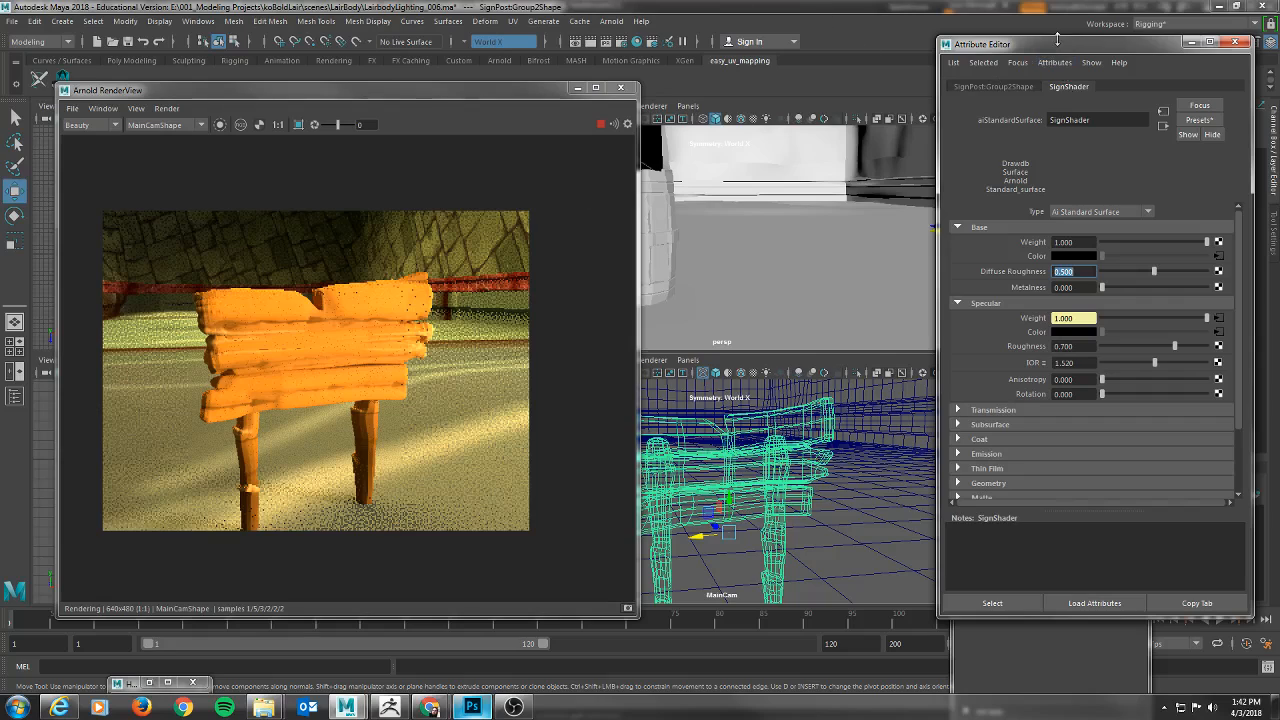
Open the signpost's shape node attributes and set its Arnold displacement height to 0.08.
{"action": "left_click_drag", "start_coordinate": [1069, 45], "coordinate": [950, 52]}
{"action": "left_click", "coordinate": [904, 92]}
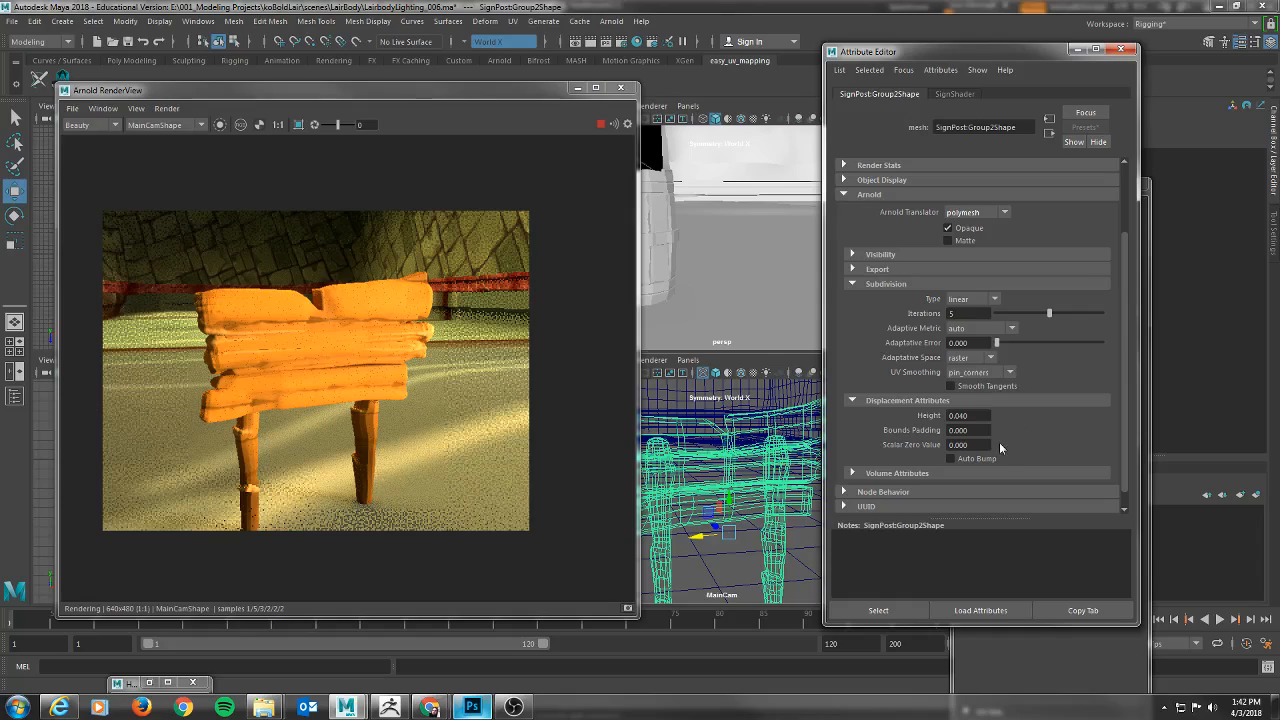
{"action": "left_click_drag", "start_coordinate": [970, 415], "coordinate": [912, 415]}
{"action": "type", "text": ".08"}
{"action": "key", "text": "Tab"}
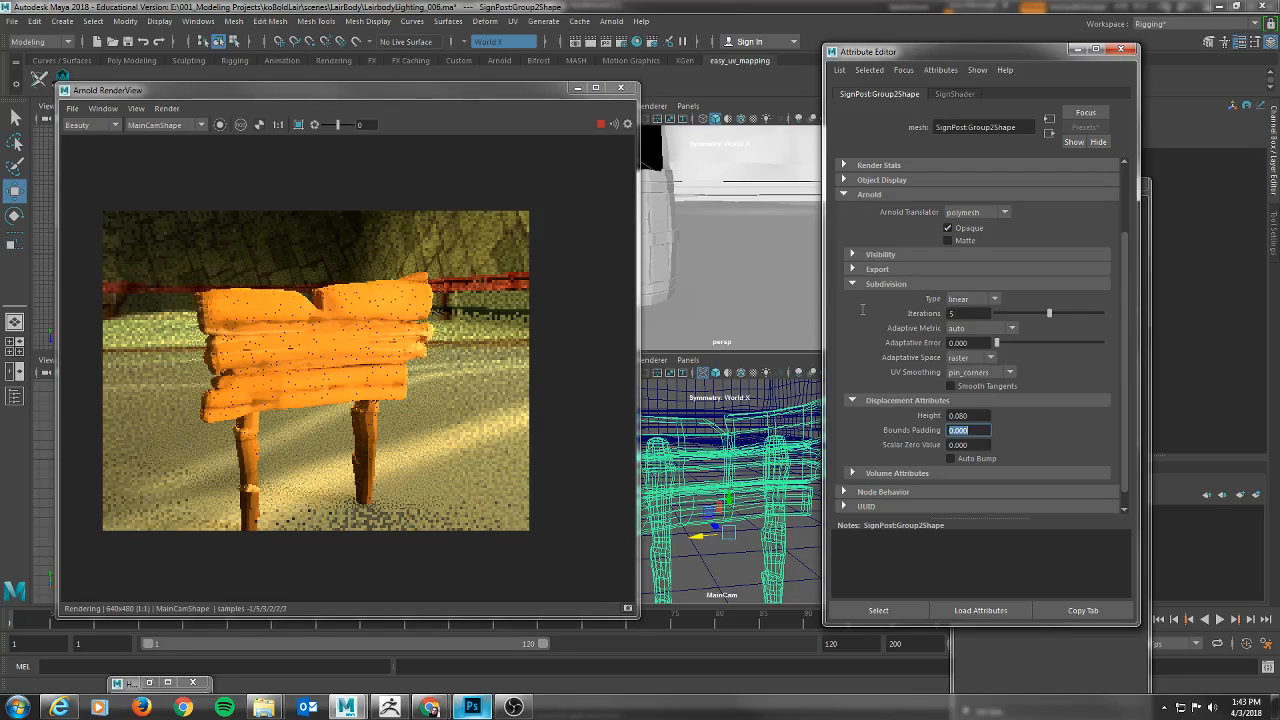
Set the signpost's Arnold subdivision iterations to 4.
{"action": "left_click_drag", "start_coordinate": [862, 310], "coordinate": [850, 310]}
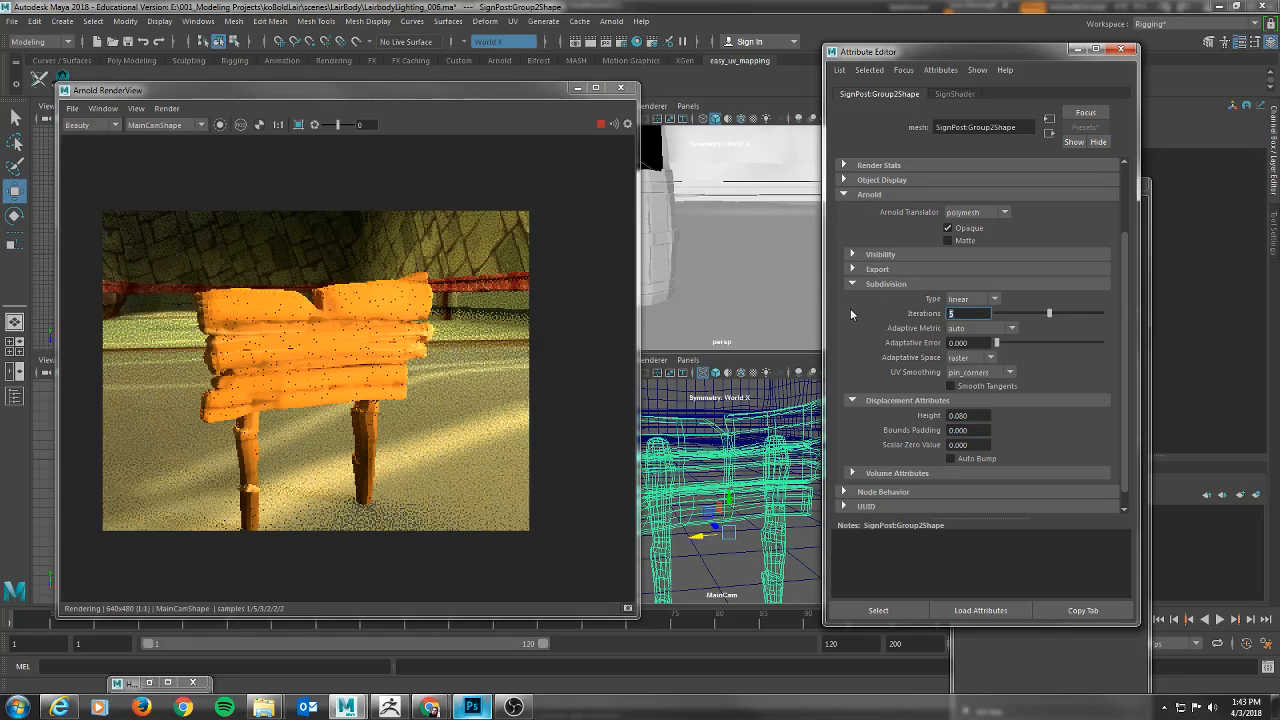
{"action": "type", "text": "4"}
{"action": "key", "text": "Return"}
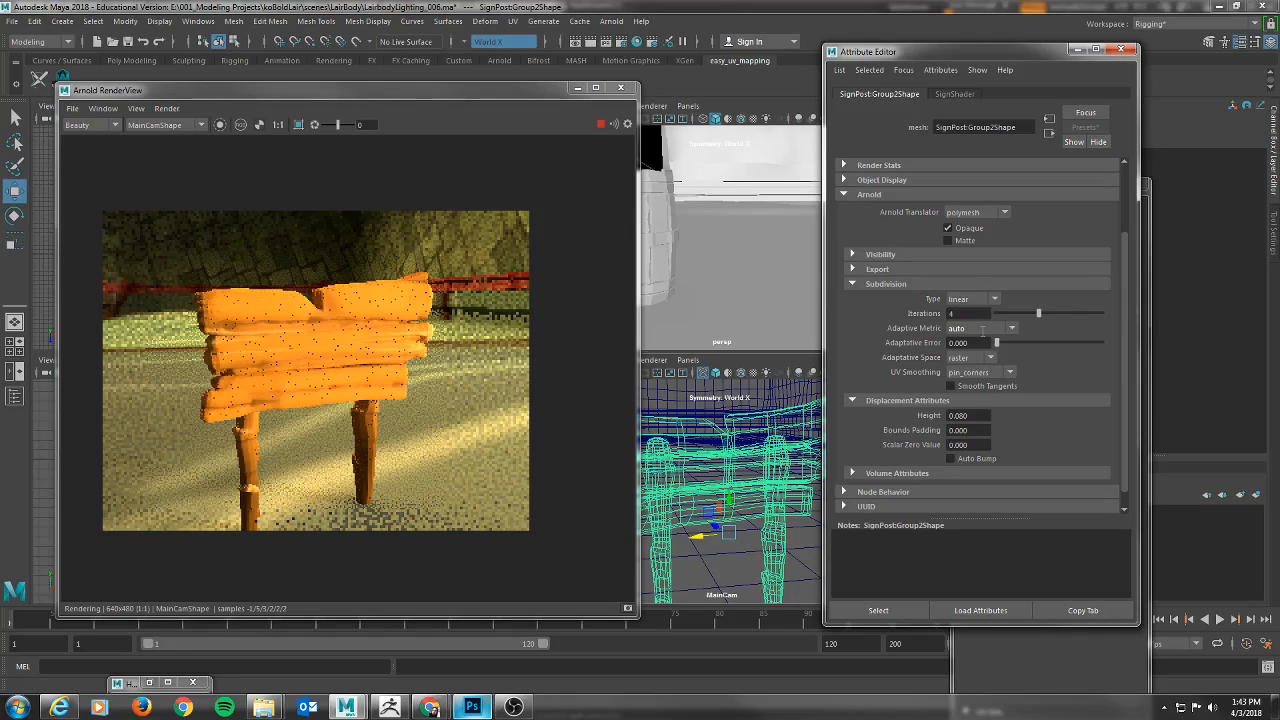
Set the signpost's displacement height to 0.1 and its subdivision iterations to 5.
{"action": "left_click_drag", "start_coordinate": [966, 314], "coordinate": [892, 315]}
{"action": "key", "text": "ctrl+z"}
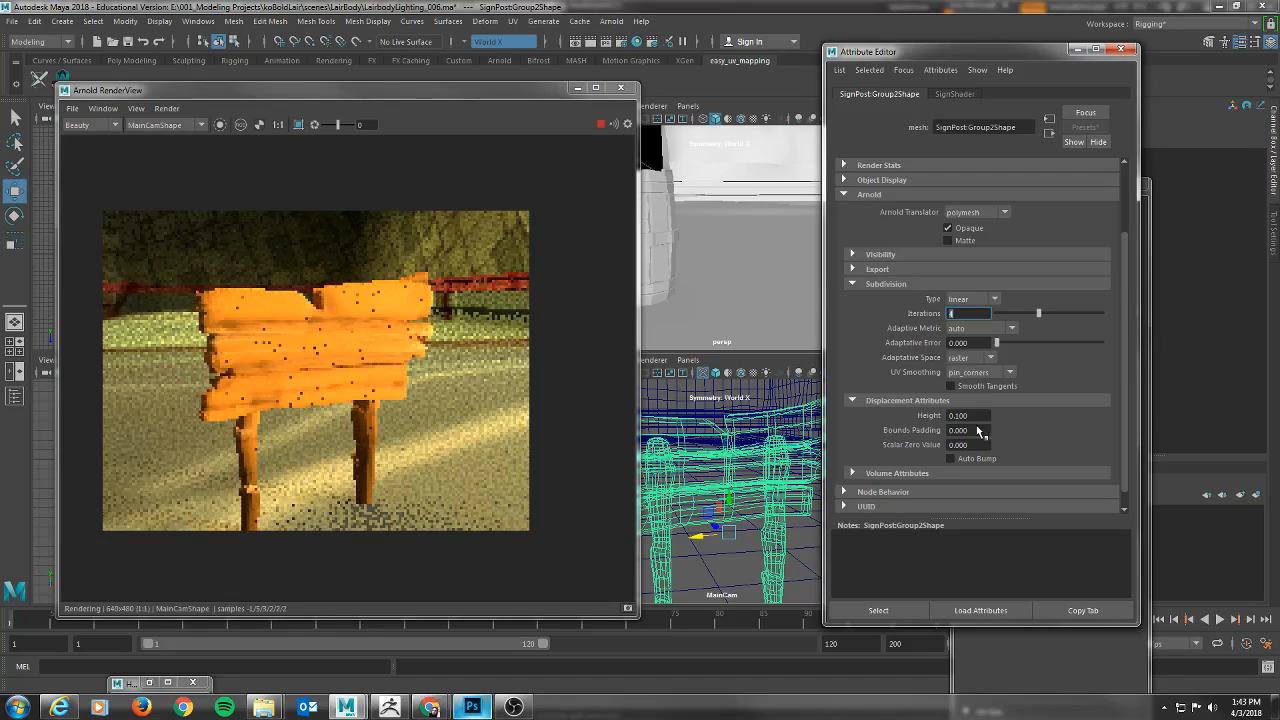
{"action": "type", "text": "5"}
{"action": "key", "text": "Return"}
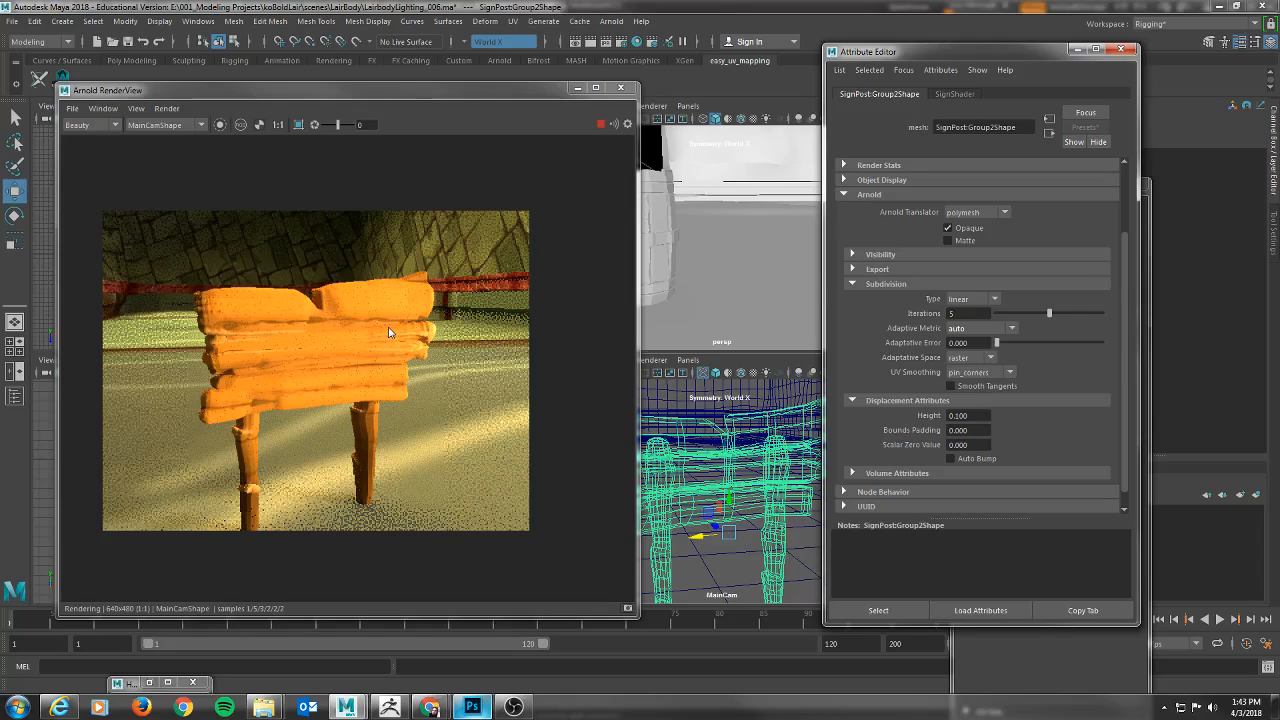
Stop the Arnold render and save the scene as LairbodyLighting_006.ma in the project's scenes\SignPost folder.
{"action": "left_click", "coordinate": [601, 125]}
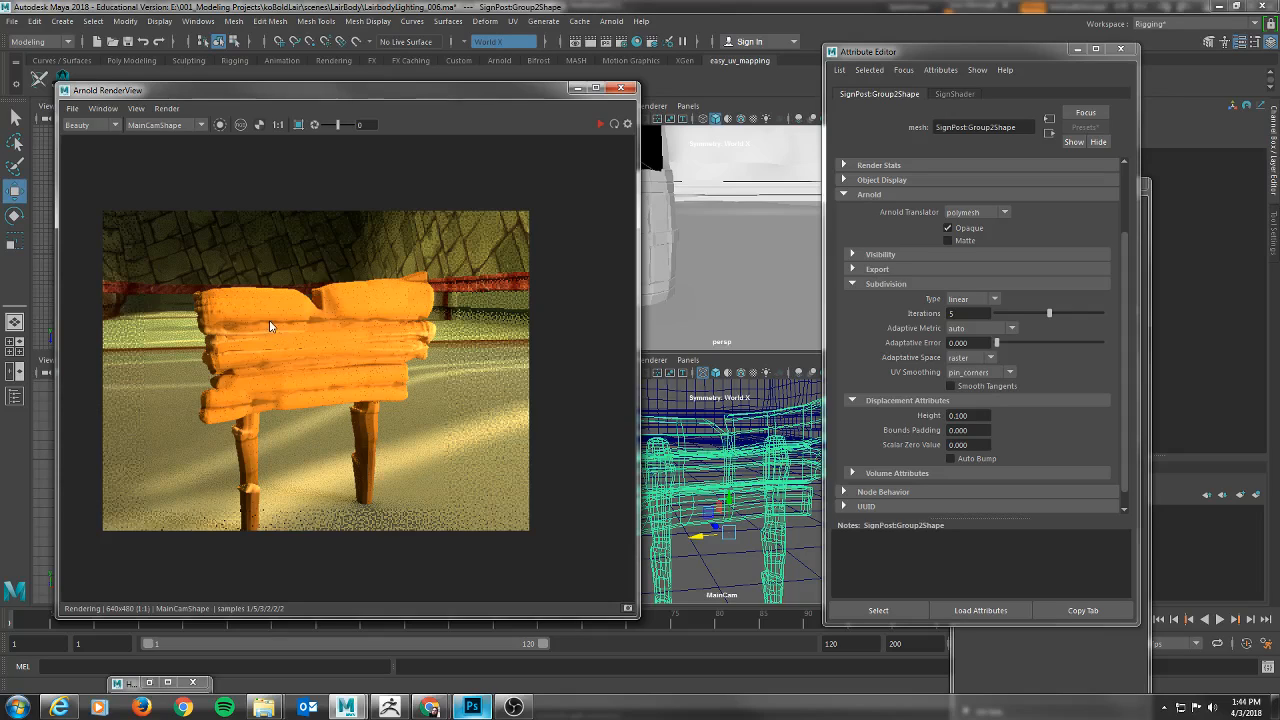
{"action": "left_click_drag", "start_coordinate": [913, 51], "coordinate": [884, 65]}
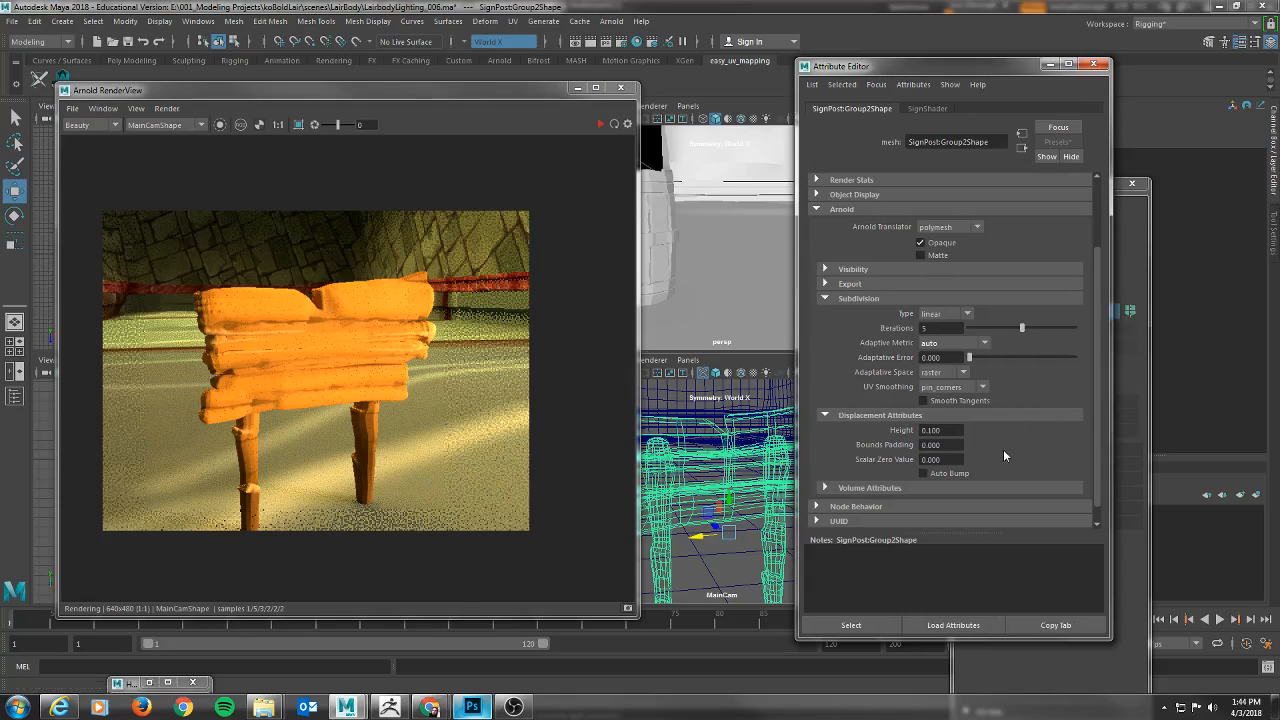
{"action": "scroll", "coordinate": [1001, 443], "scroll_direction": "up", "scroll_amount": 3}
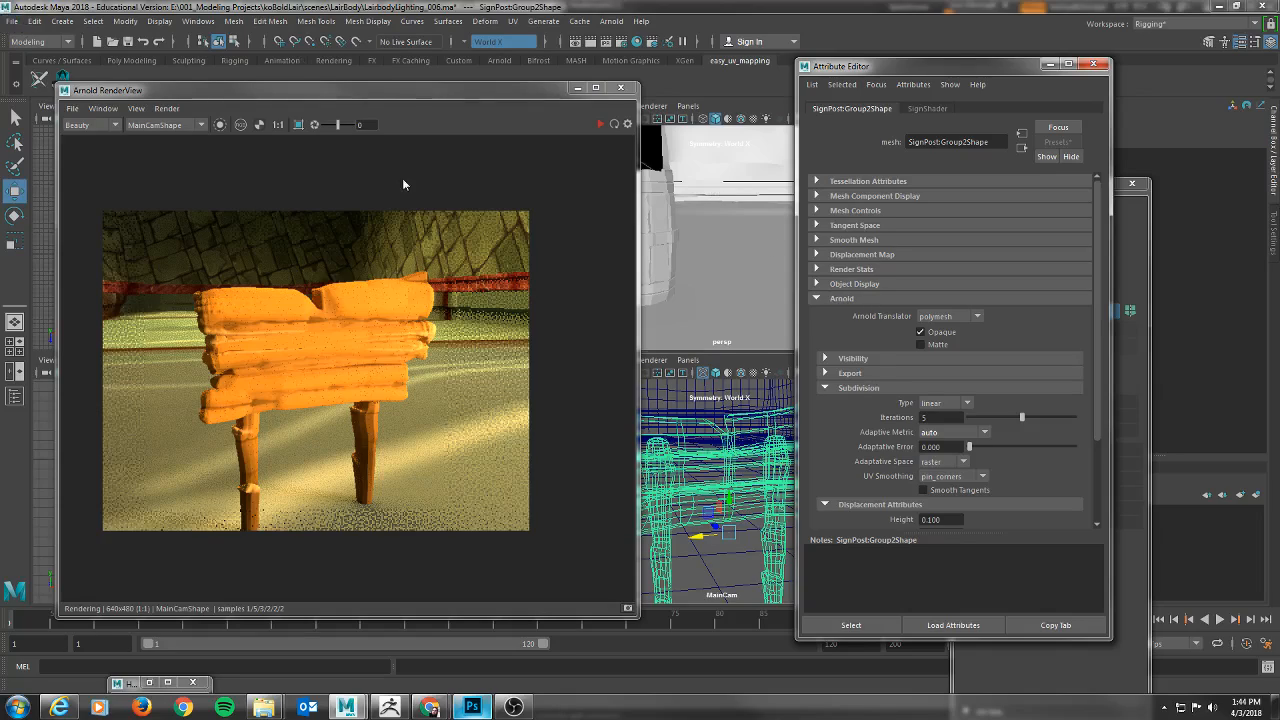
{"action": "left_click", "coordinate": [11, 21]}
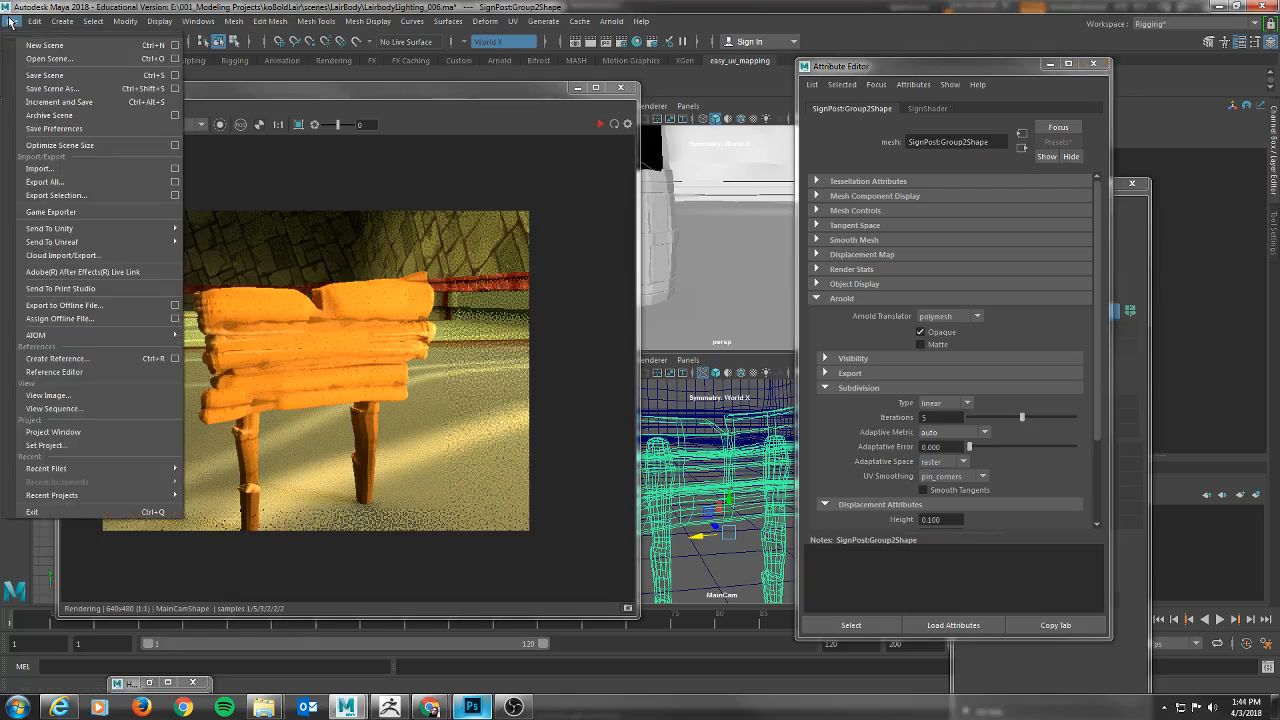
{"action": "left_click", "coordinate": [67, 89]}
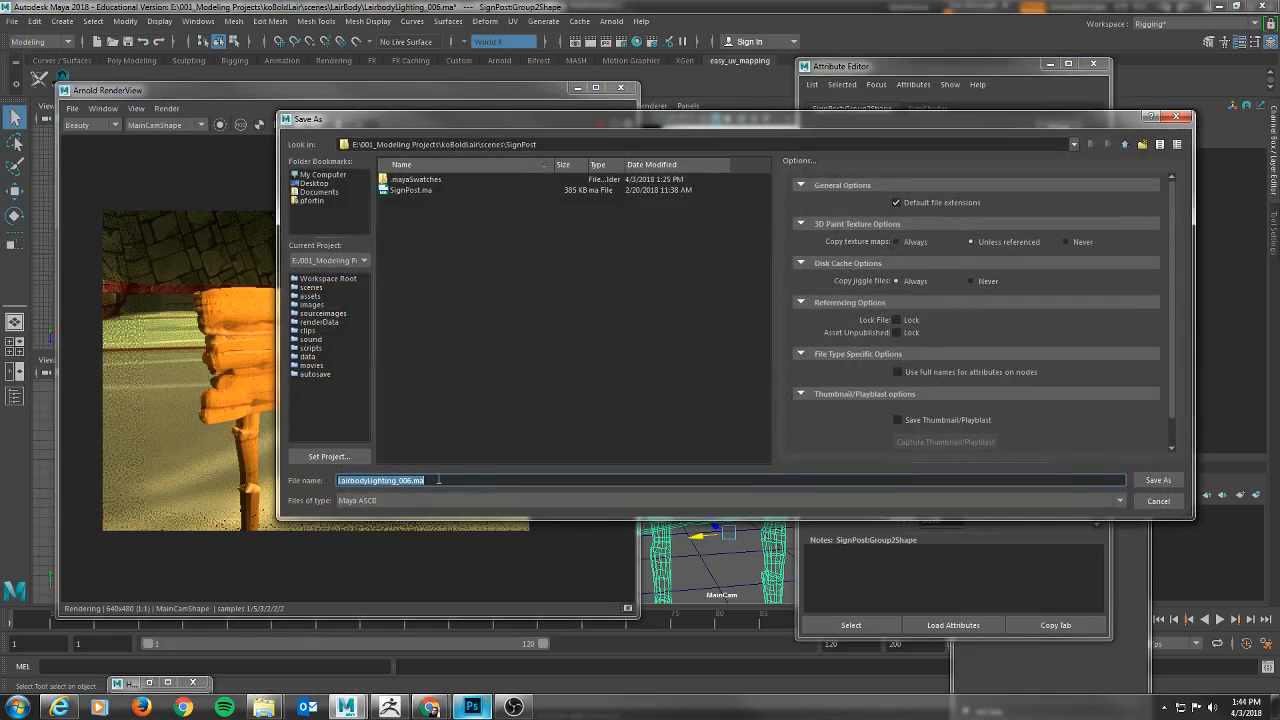
{"action": "left_click", "coordinate": [1152, 481]}
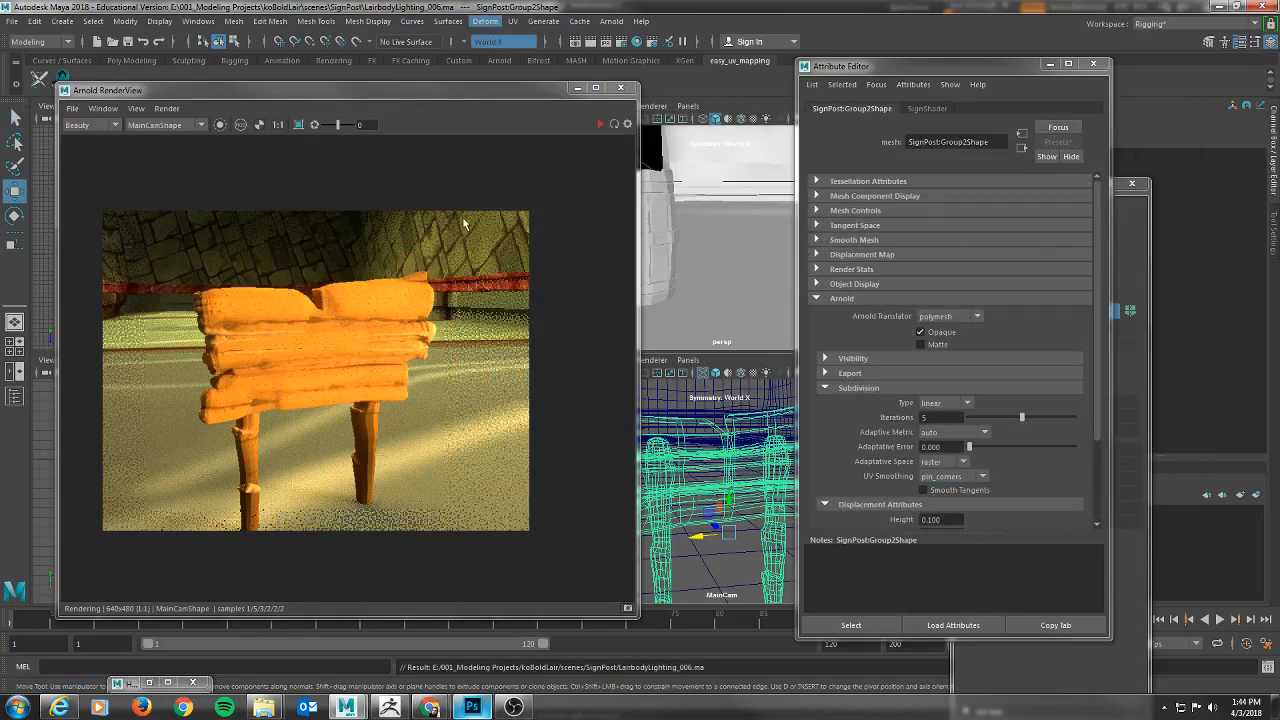